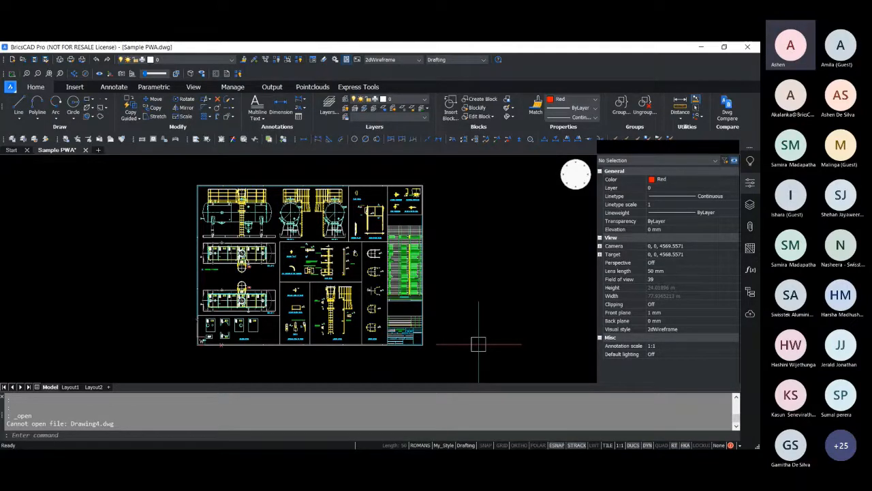
{"action": "left_click", "coordinate": [35, 59]}
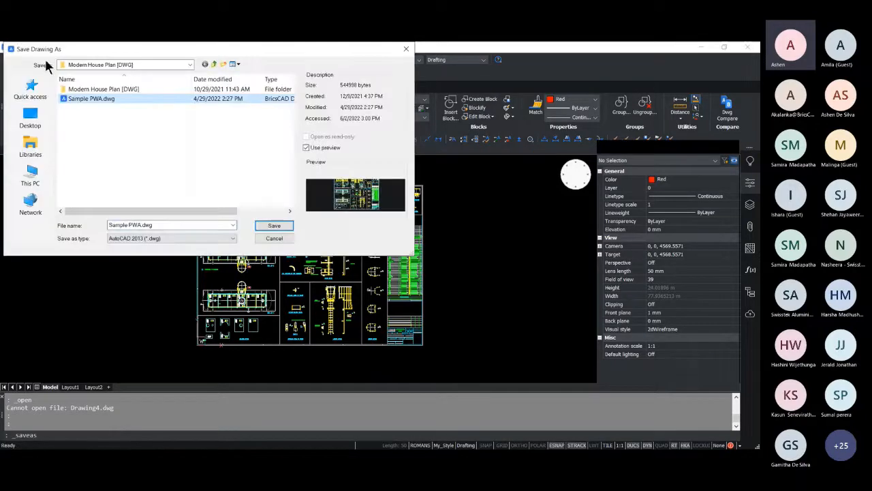
{"action": "left_click", "coordinate": [172, 239]}
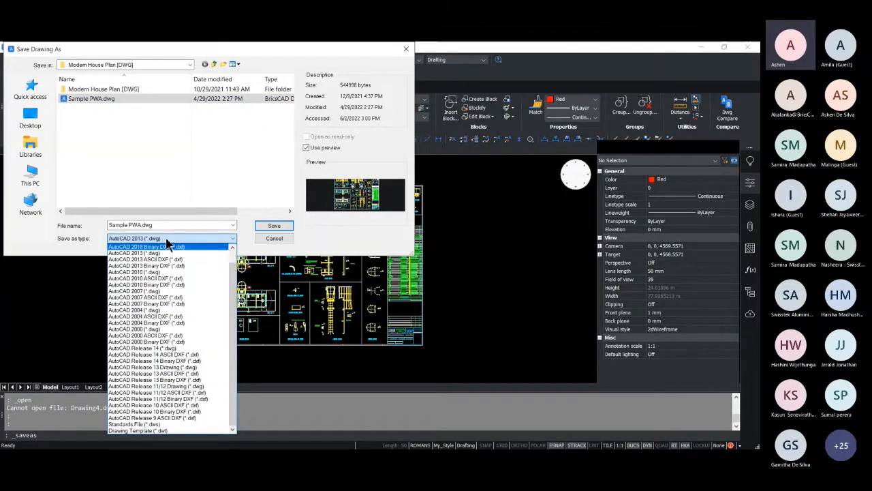
{"action": "left_click", "coordinate": [163, 273]}
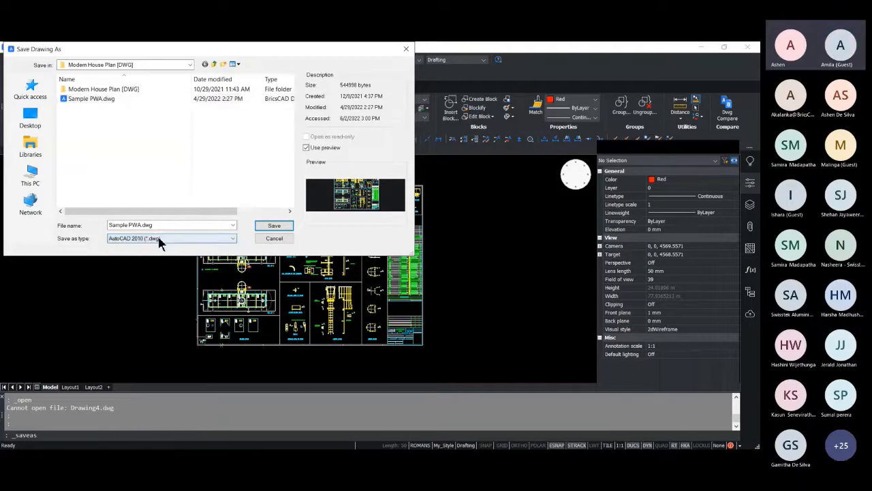
{"action": "left_click", "coordinate": [160, 239]}
{"action": "left_click", "coordinate": [156, 304]}
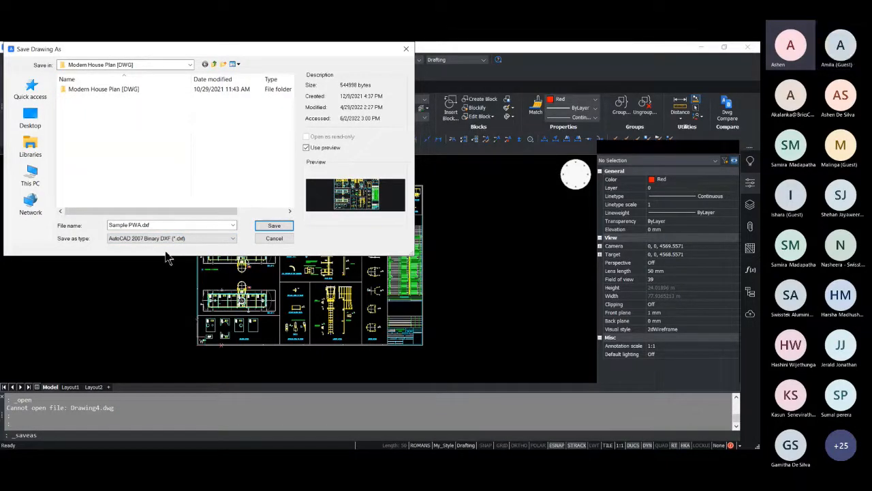
{"action": "left_click", "coordinate": [166, 239]}
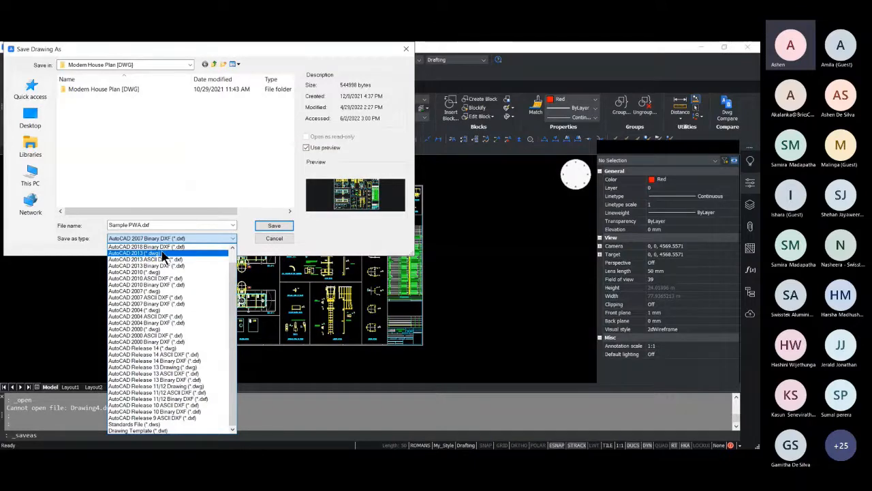
{"action": "left_click", "coordinate": [189, 237]}
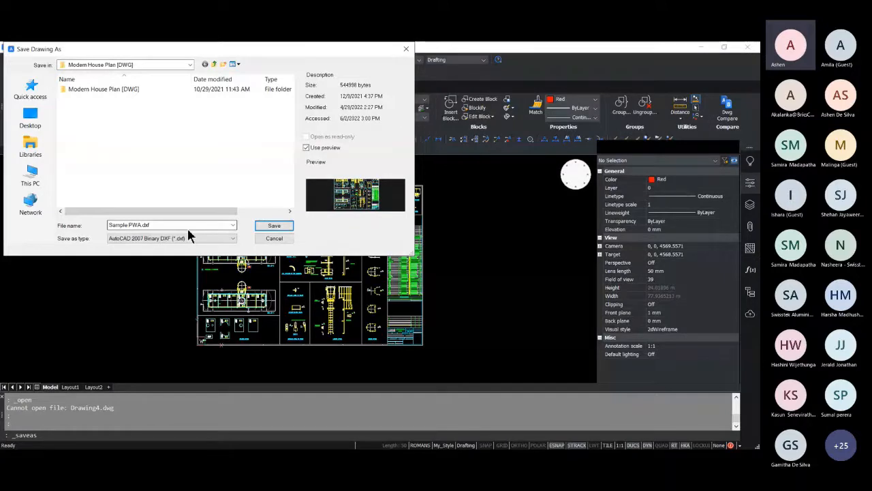
{"action": "left_click", "coordinate": [406, 51]}
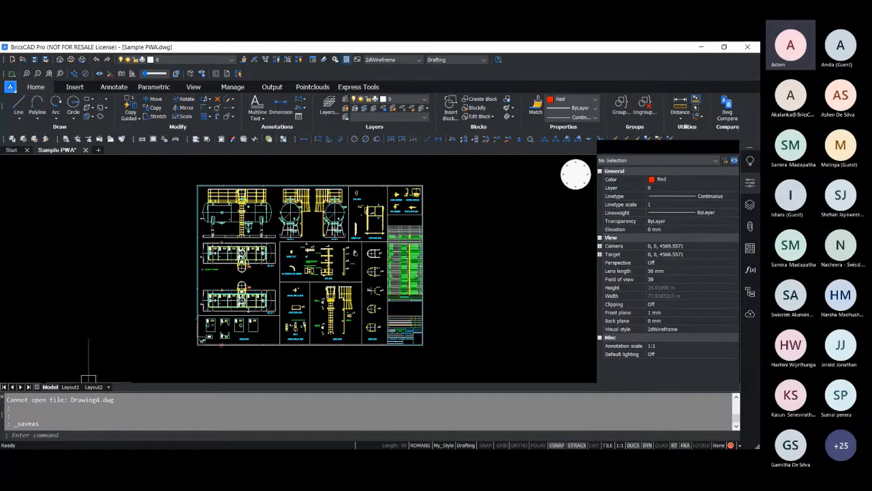
Run the OP command at the command line to open the Settings dialog.
{"action": "left_click", "coordinate": [75, 436]}
{"action": "type", "text": "op"}
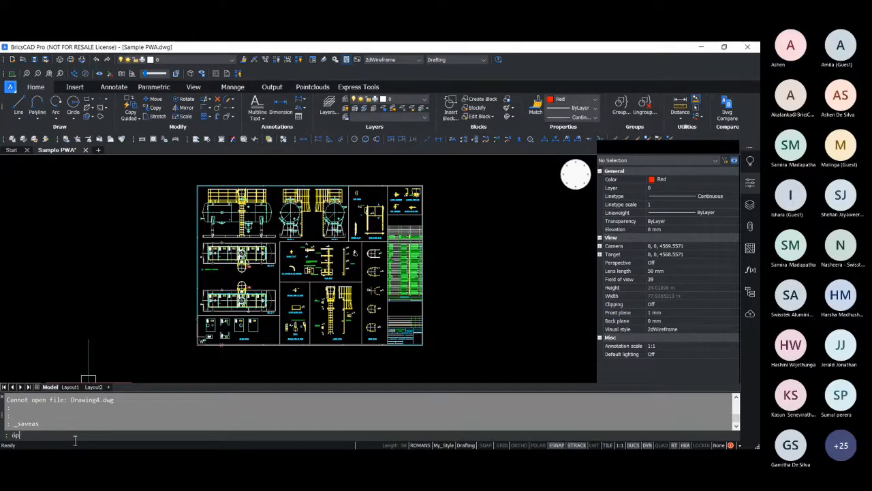
{"action": "key", "text": "BackSpace"}
{"action": "key", "text": "BackSpace"}
{"action": "type", "text": "op"}
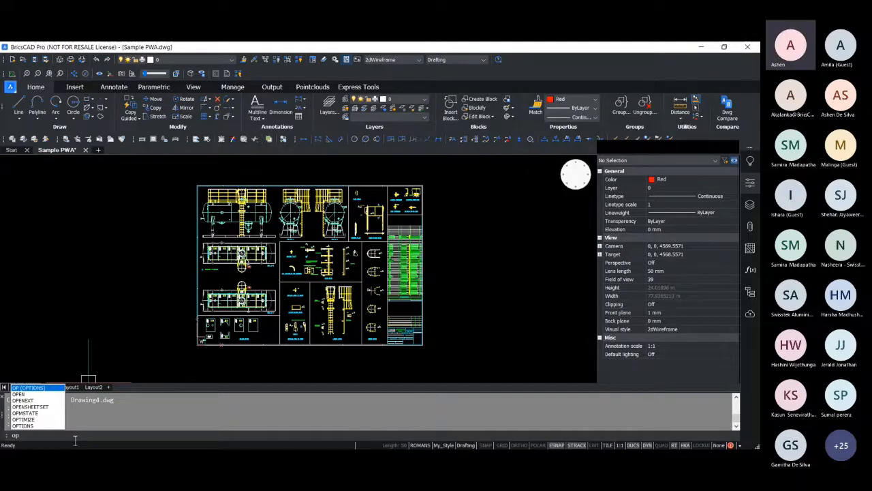
{"action": "key", "text": "Return"}
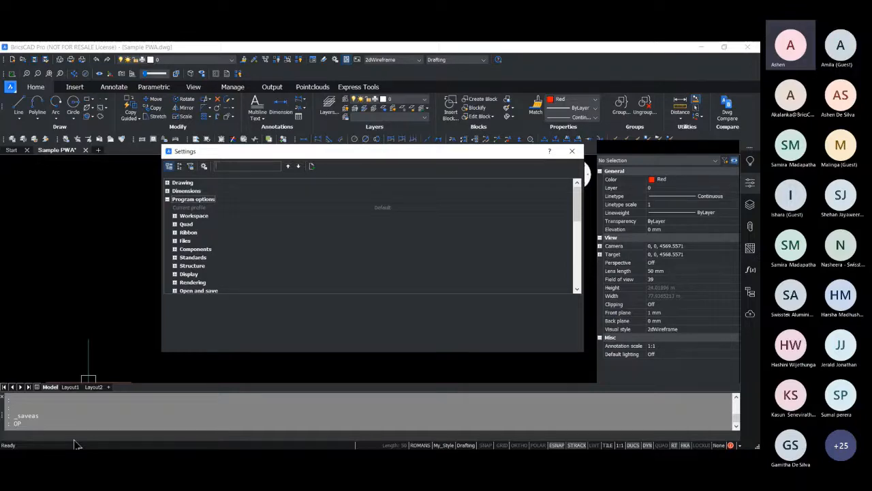
Search Settings for 'save', step through each match, then extend the search to 'save for'.
{"action": "type", "text": "save"}
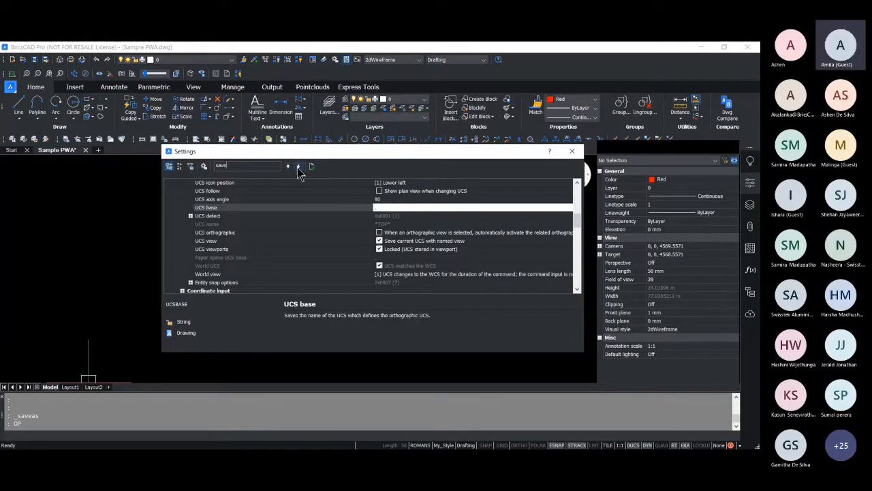
{"action": "left_click", "coordinate": [298, 168]}
{"action": "left_click", "coordinate": [297, 168]}
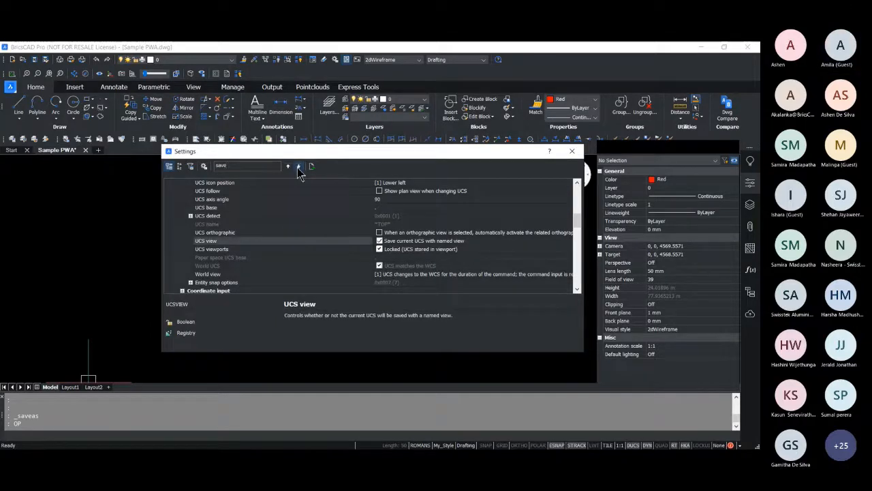
{"action": "left_click", "coordinate": [298, 168]}
{"action": "left_click", "coordinate": [298, 168]}
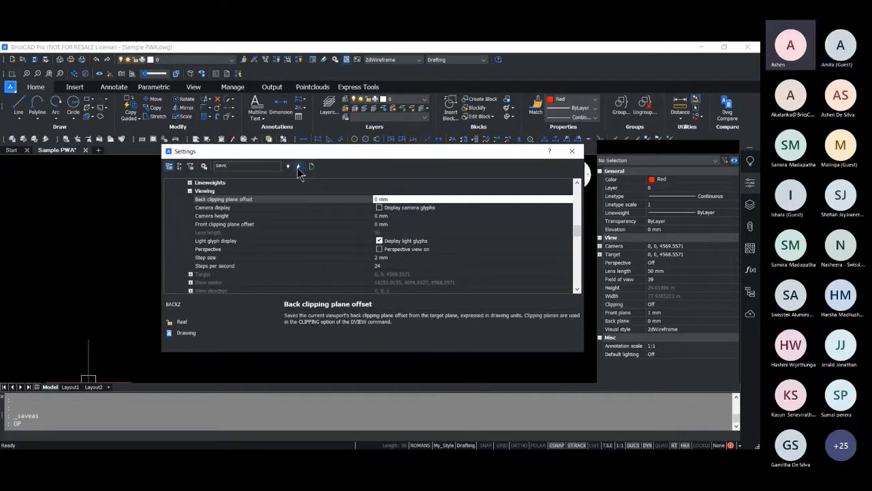
{"action": "left_click", "coordinate": [298, 168]}
{"action": "left_click", "coordinate": [298, 168]}
{"action": "left_click", "coordinate": [298, 168]}
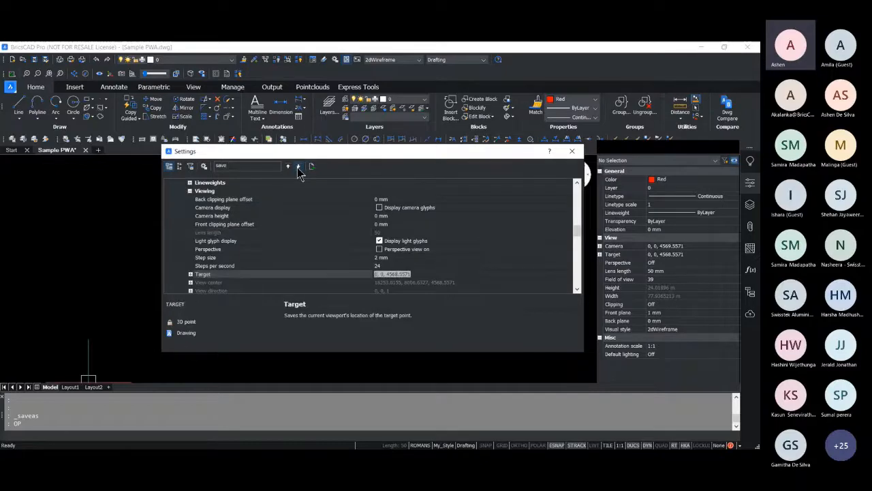
{"action": "left_click", "coordinate": [298, 168]}
{"action": "left_click", "coordinate": [298, 168]}
{"action": "left_click", "coordinate": [298, 167]}
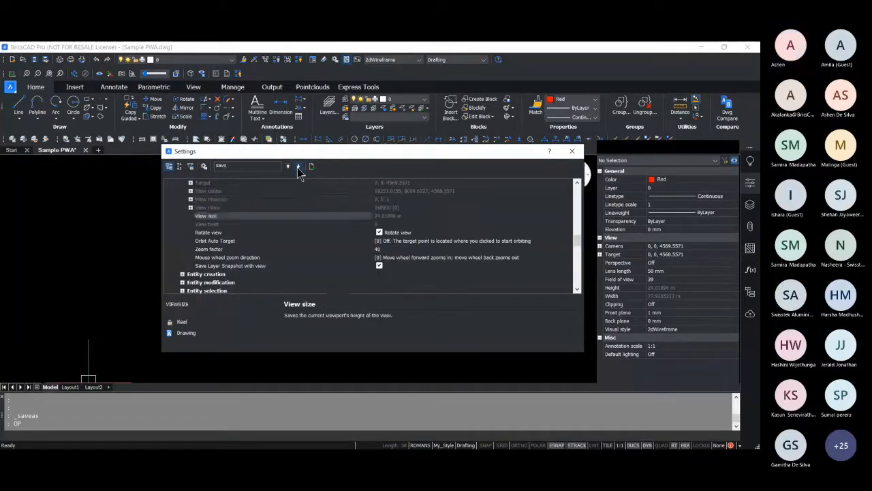
{"action": "left_click", "coordinate": [297, 167]}
{"action": "left_click", "coordinate": [297, 167]}
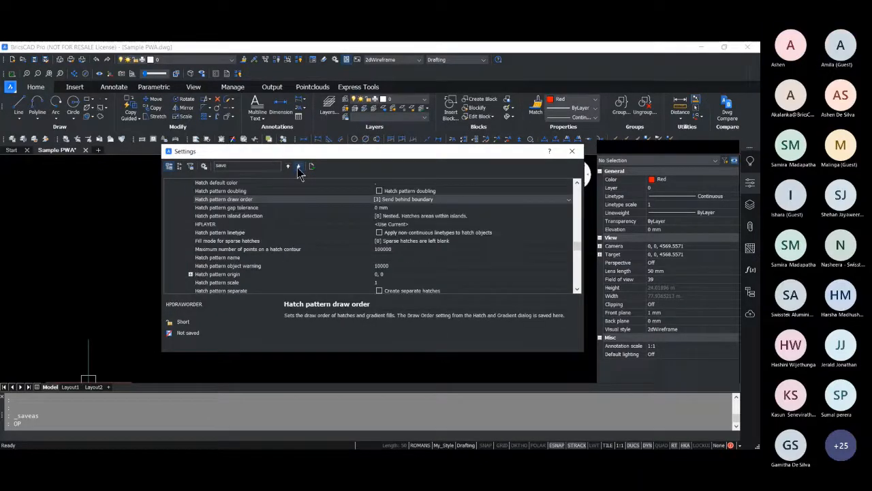
{"action": "left_click", "coordinate": [297, 168]}
{"action": "left_click", "coordinate": [298, 168]}
{"action": "left_click", "coordinate": [298, 167]}
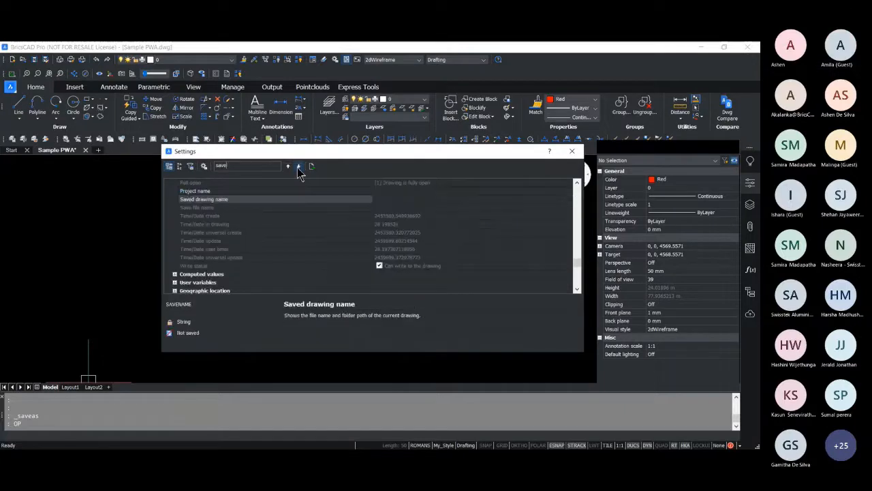
{"action": "left_click", "coordinate": [297, 168]}
{"action": "left_click", "coordinate": [297, 168]}
{"action": "left_click", "coordinate": [299, 167]}
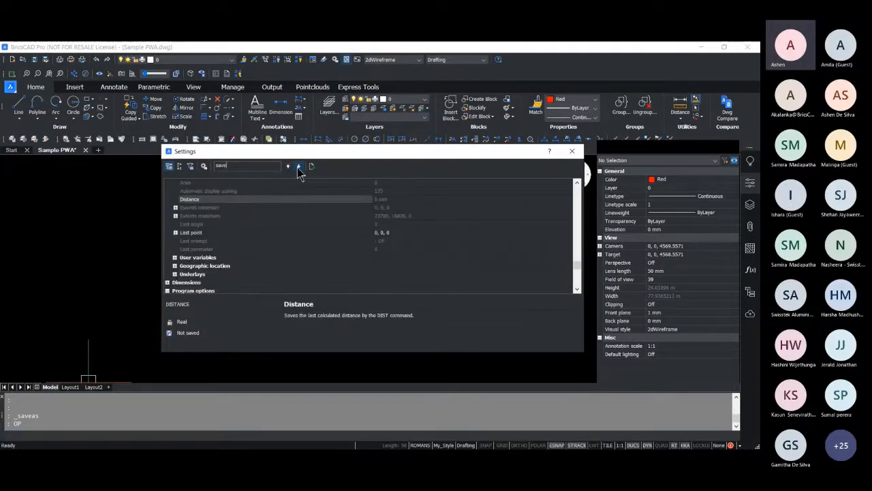
{"action": "left_click", "coordinate": [298, 167]}
{"action": "left_click", "coordinate": [298, 167]}
{"action": "left_click", "coordinate": [298, 167]}
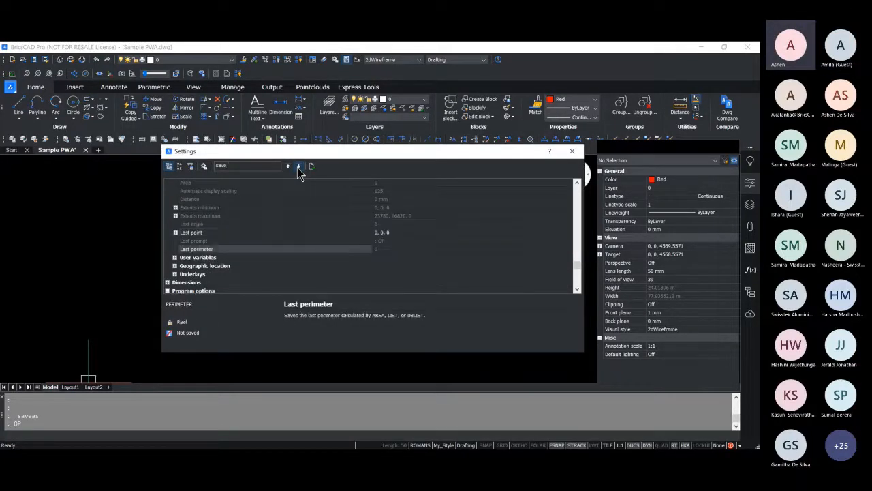
{"action": "type", "text": "fo"}
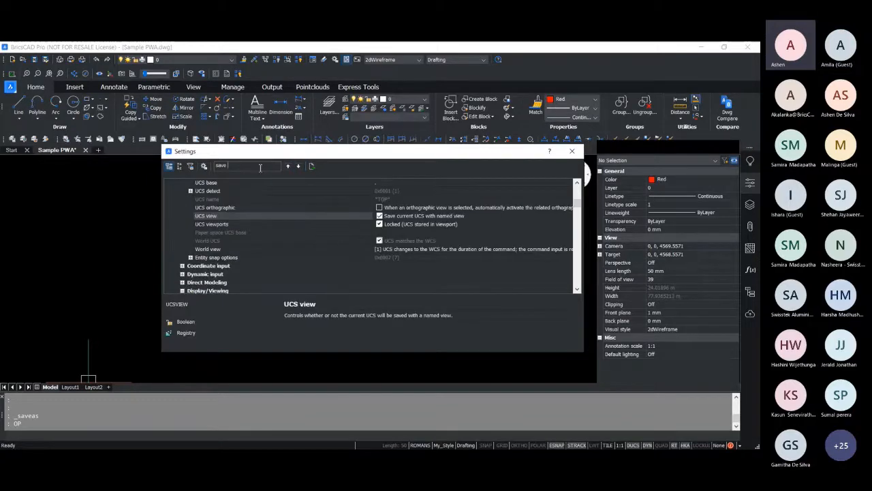
{"action": "type", "text": "r"}
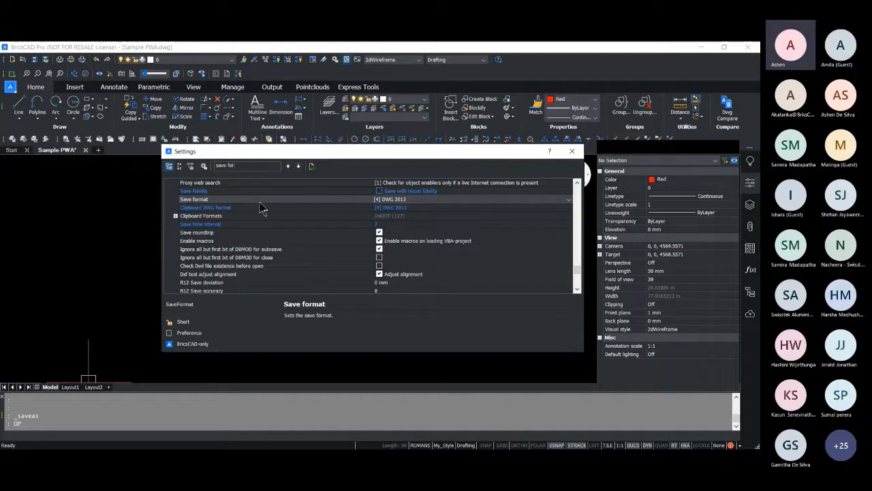
Switch the Save format to DWG 2000, then set it back to DWG 2013.
{"action": "left_click", "coordinate": [411, 202]}
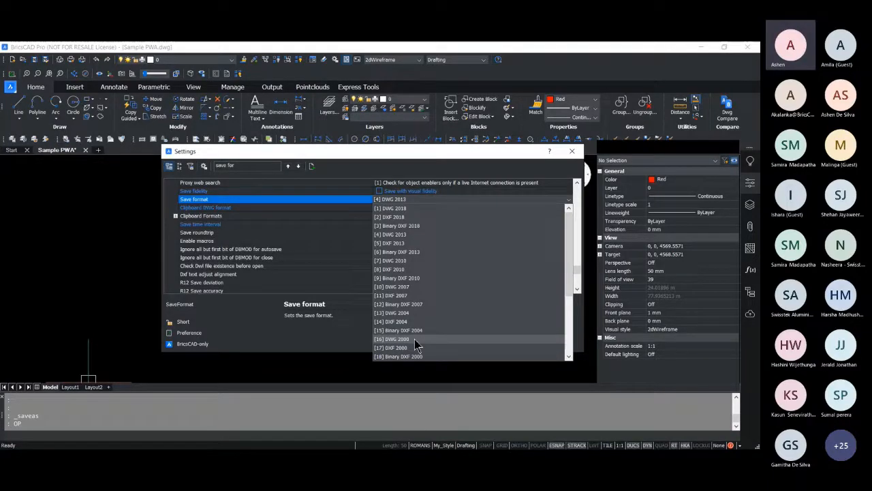
{"action": "left_click", "coordinate": [416, 339]}
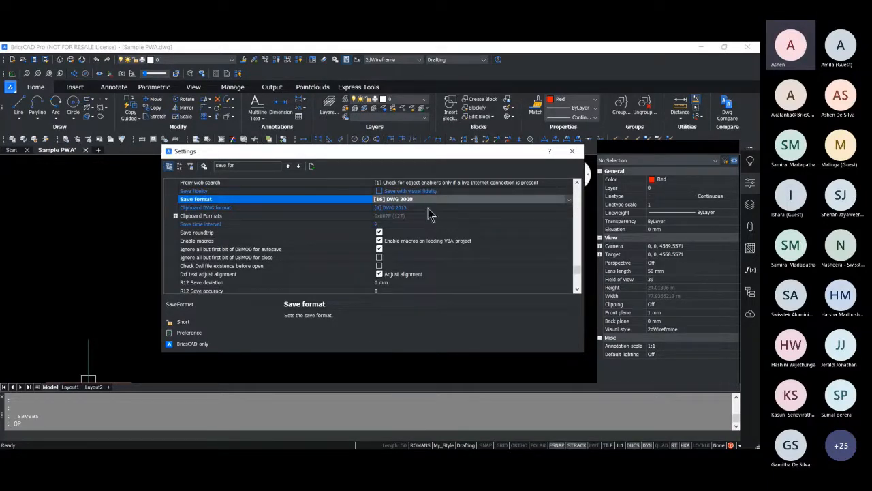
{"action": "left_click", "coordinate": [425, 195]}
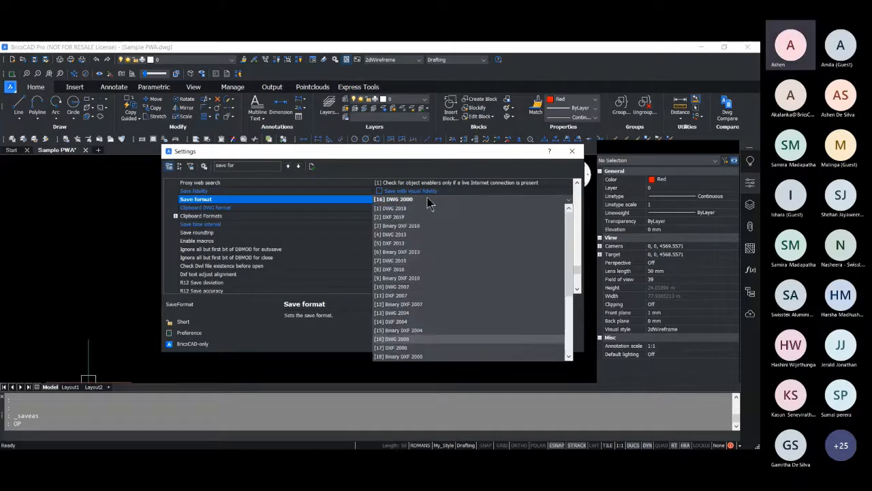
{"action": "left_click", "coordinate": [408, 244]}
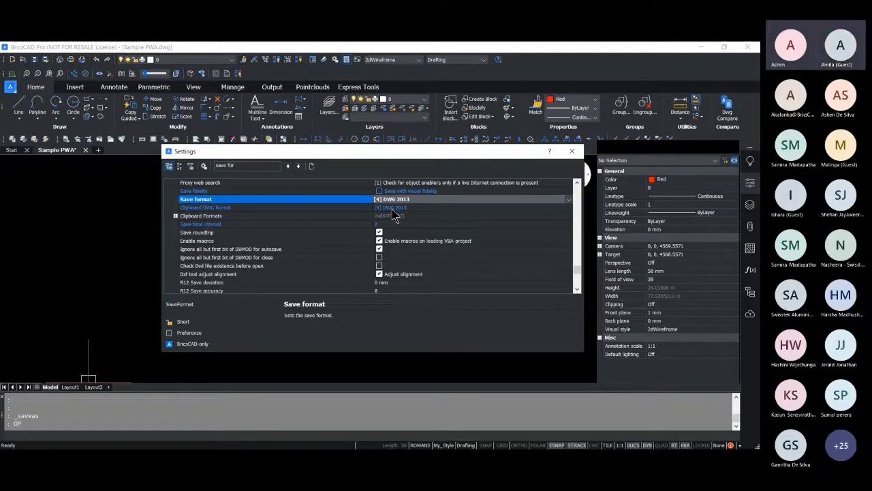
{"action": "left_click", "coordinate": [239, 166]}
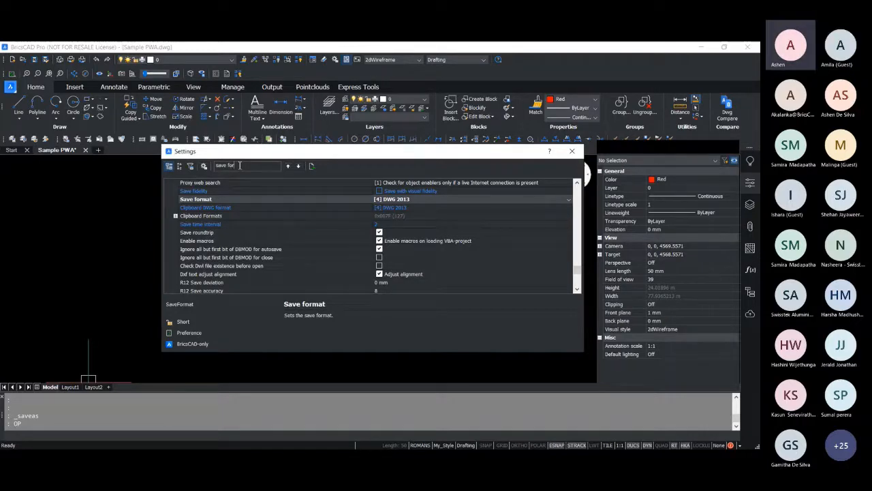
Search Settings for 'backup' and turn on creating BAK backup files.
{"action": "key", "text": "BackSpace"}
{"action": "key", "text": "BackSpace"}
{"action": "key", "text": "BackSpace"}
{"action": "key", "text": "BackSpace"}
{"action": "key", "text": "BackSpace"}
{"action": "key", "text": "BackSpace"}
{"action": "key", "text": "BackSpace"}
{"action": "key", "text": "BackSpace"}
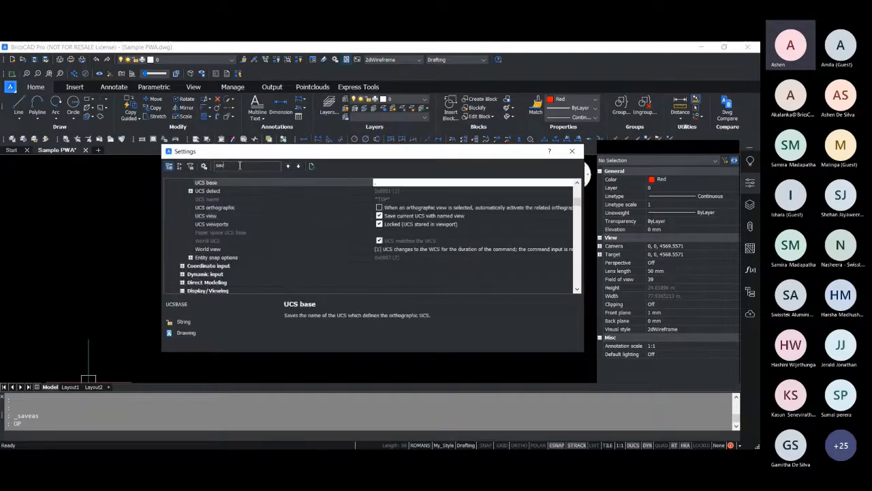
{"action": "type", "text": "ba"}
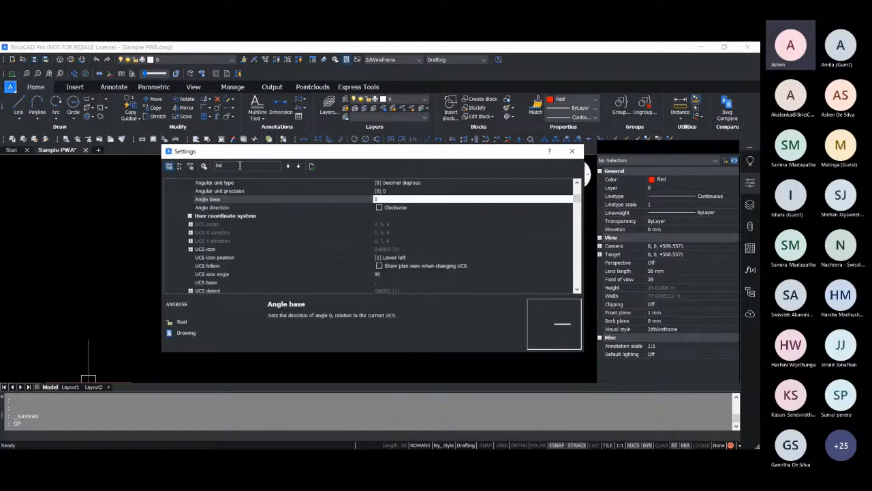
{"action": "type", "text": "ckup"}
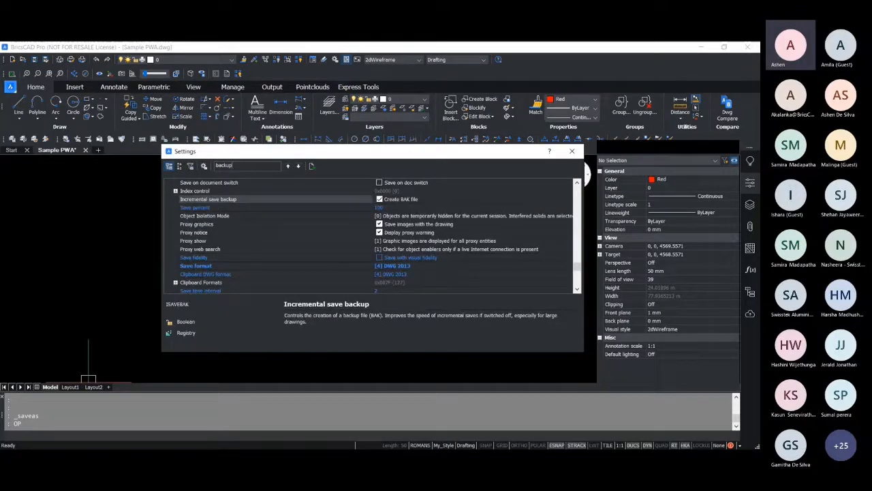
{"action": "left_click", "coordinate": [380, 200]}
Cycle through the backup matches and begin editing the Save time interval value.
{"action": "scroll", "coordinate": [395, 213], "scroll_direction": "down", "scroll_amount": 10}
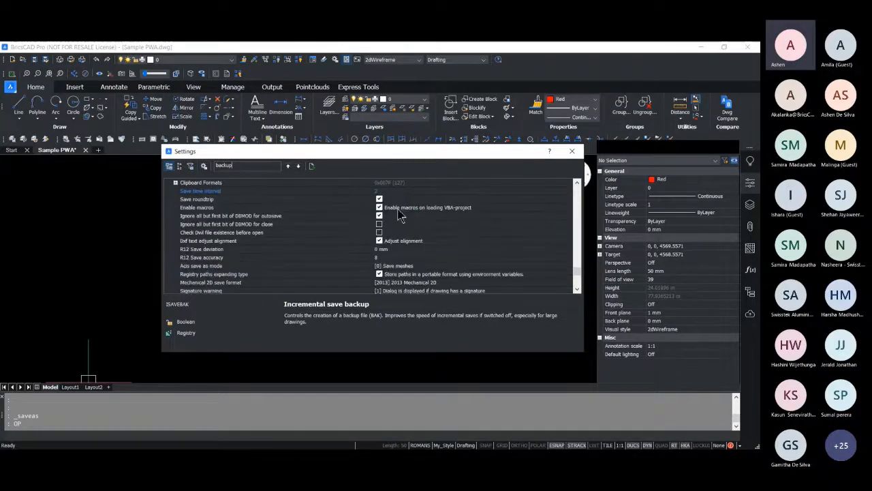
{"action": "scroll", "coordinate": [400, 215], "scroll_direction": "up", "scroll_amount": 10}
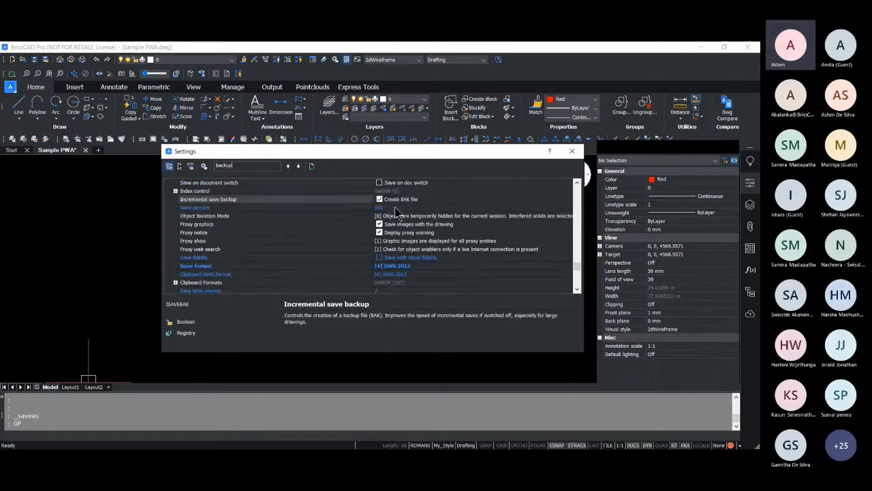
{"action": "left_click", "coordinate": [298, 166]}
{"action": "left_click", "coordinate": [297, 166]}
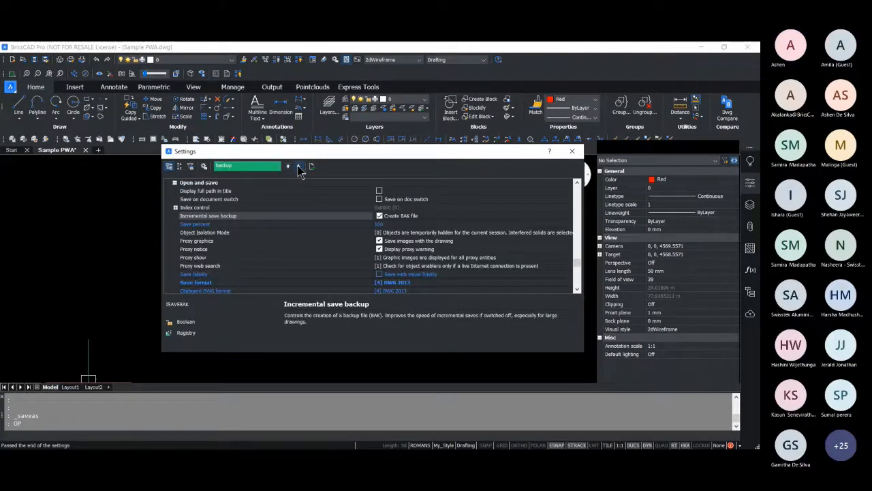
{"action": "left_click", "coordinate": [298, 166]}
{"action": "left_click", "coordinate": [298, 166]}
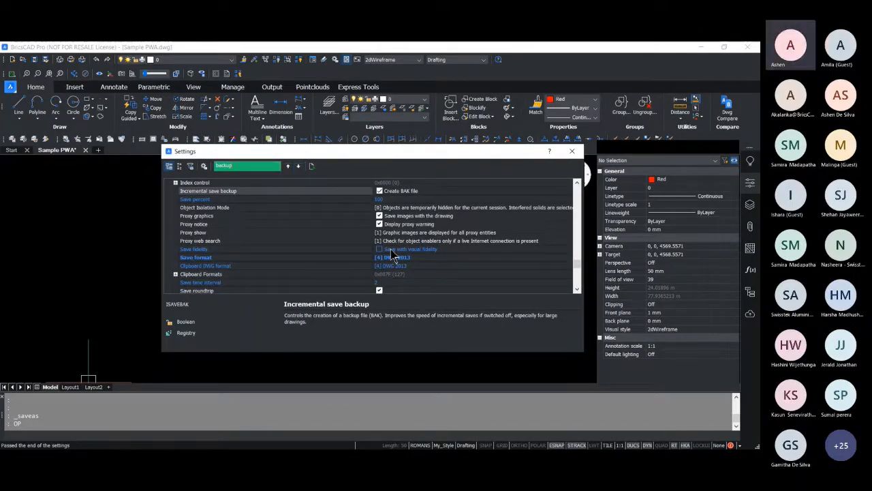
{"action": "scroll", "coordinate": [384, 263], "scroll_direction": "down", "scroll_amount": 1}
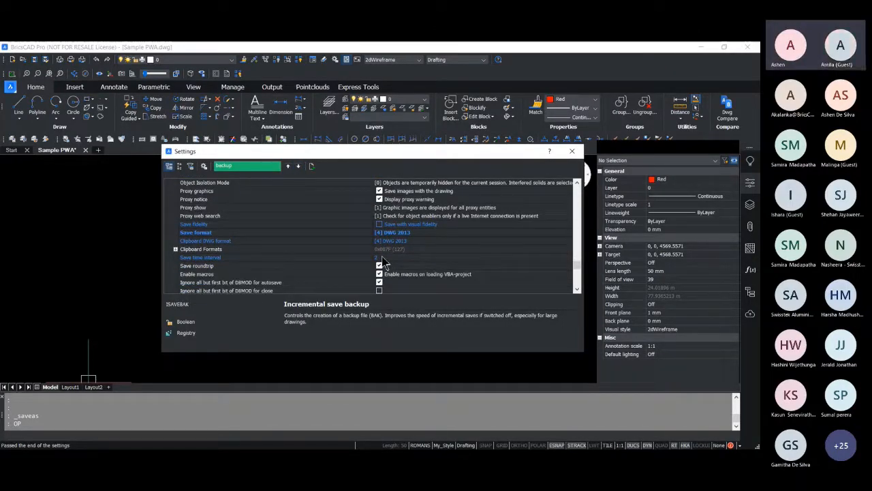
{"action": "left_click", "coordinate": [380, 258]}
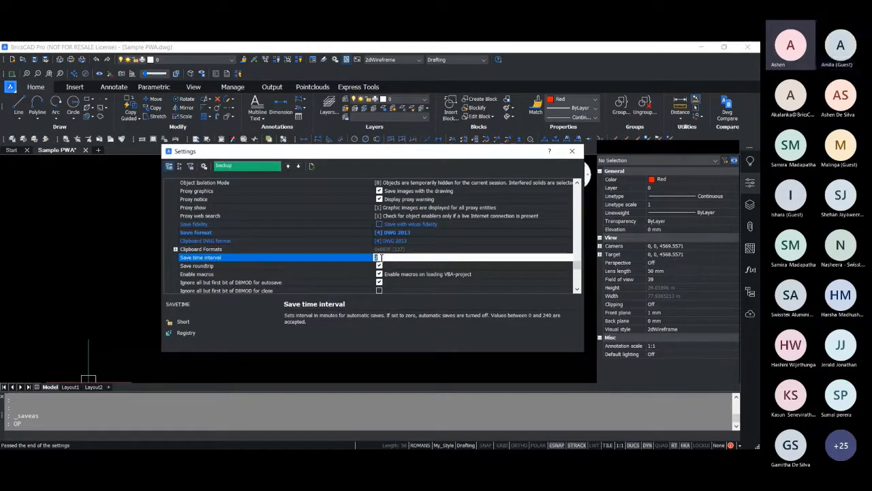
Enter 15 minutes as the Save time interval and close the Settings dialog.
{"action": "type", "text": "1"}
{"action": "type", "text": "5"}
{"action": "key", "text": "Return"}
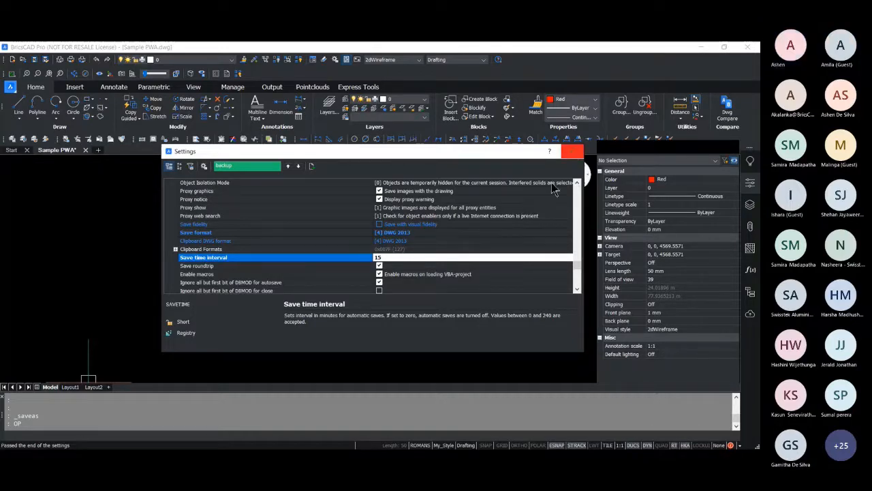
{"action": "left_click", "coordinate": [572, 152]}
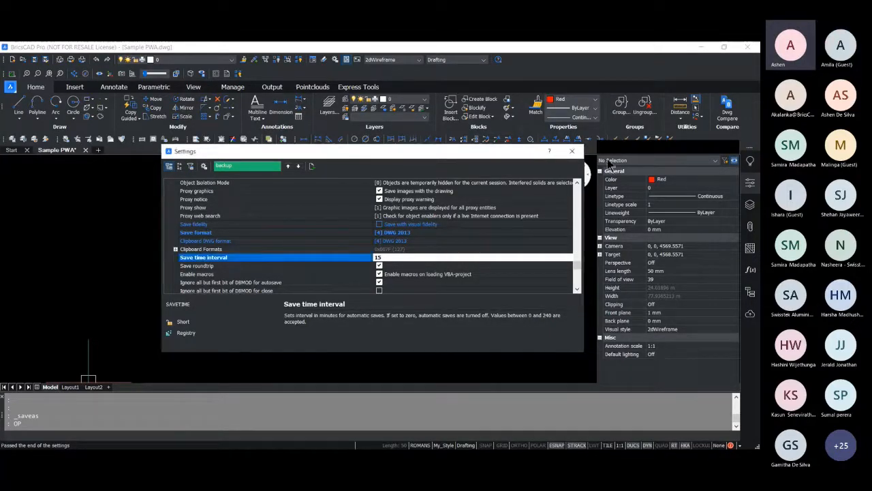
{"action": "left_click", "coordinate": [572, 150]}
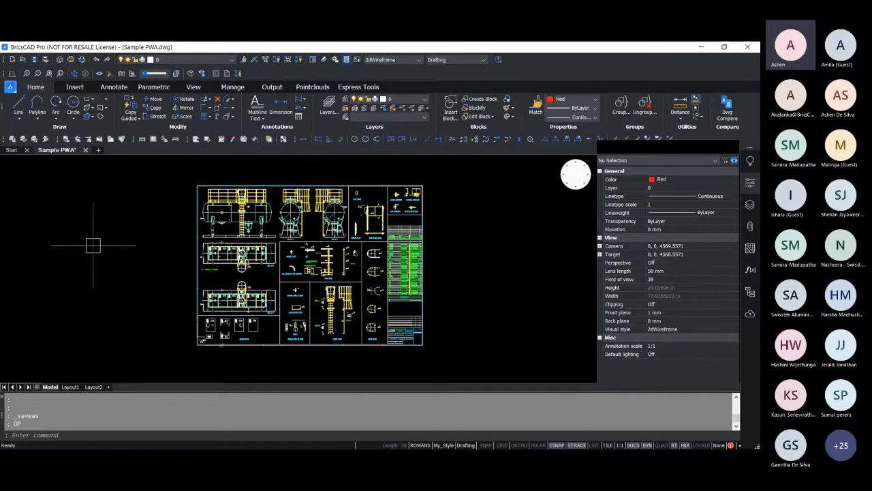
Zoom the drawing in and out, then reopen Settings with the OP command.
{"action": "scroll", "coordinate": [187, 198], "scroll_direction": "up", "scroll_amount": 3}
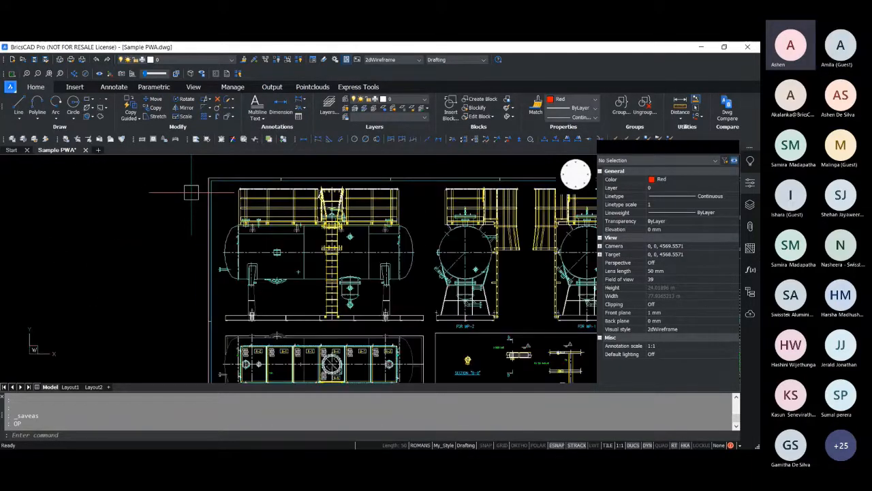
{"action": "scroll", "coordinate": [189, 199], "scroll_direction": "down", "scroll_amount": 2}
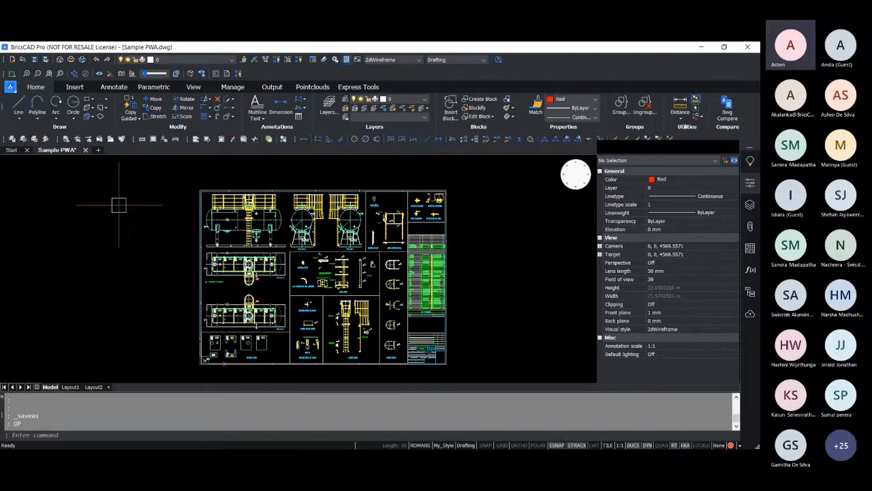
{"action": "type", "text": "OP"}
{"action": "key", "text": "Return"}
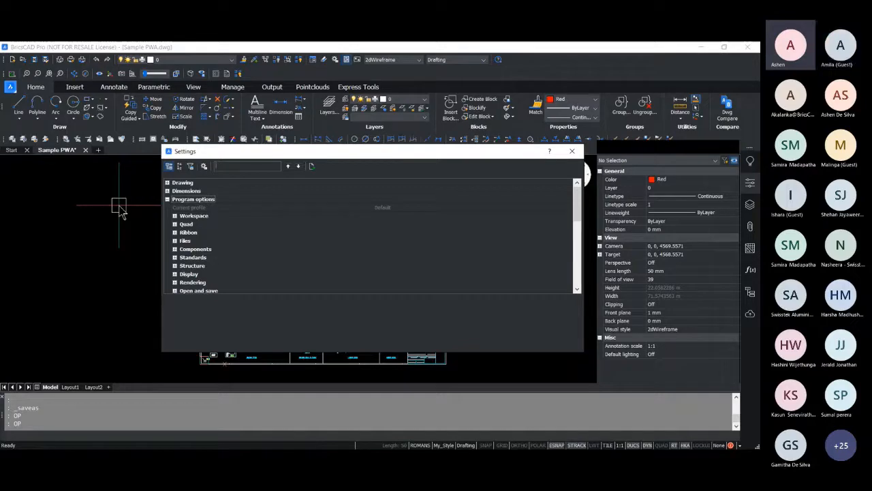
Search 'crosshair' and step through the X, Y, Z axis colour and Crosshairs size matches.
{"action": "type", "text": "crosshai"}
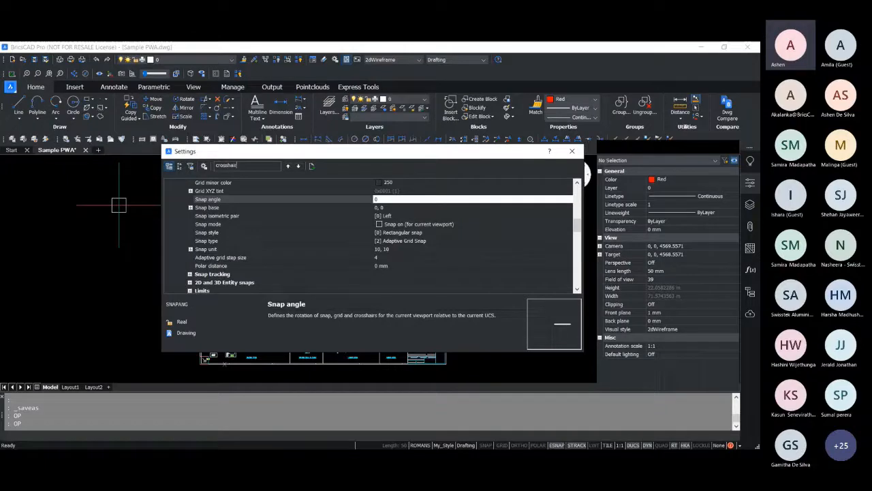
{"action": "type", "text": "r"}
{"action": "left_click", "coordinate": [298, 167]}
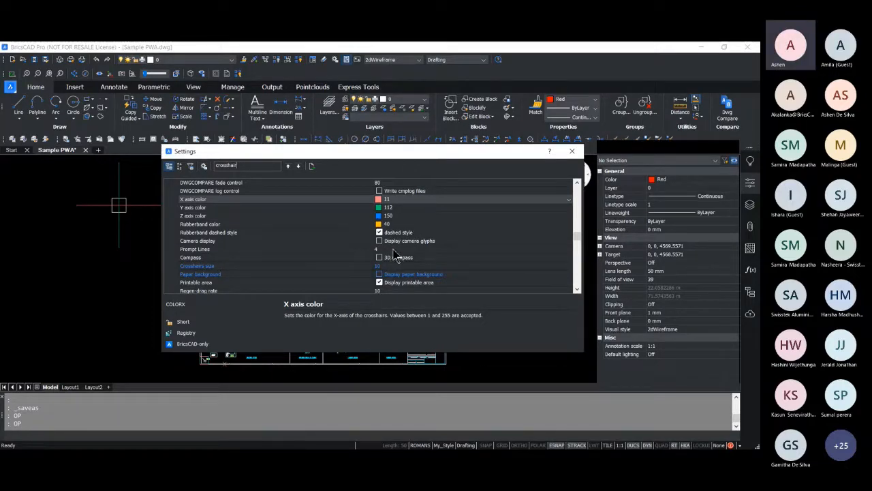
{"action": "scroll", "coordinate": [391, 255], "scroll_direction": "down", "scroll_amount": 1}
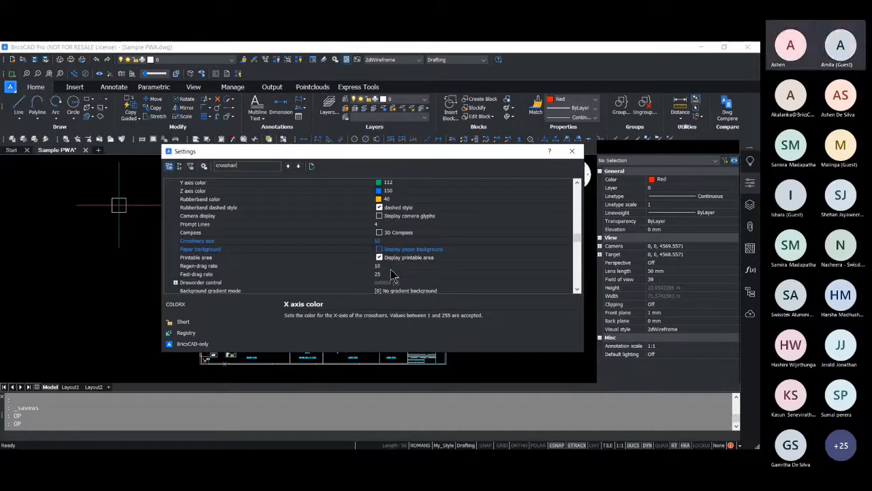
{"action": "scroll", "coordinate": [402, 267], "scroll_direction": "down", "scroll_amount": 1}
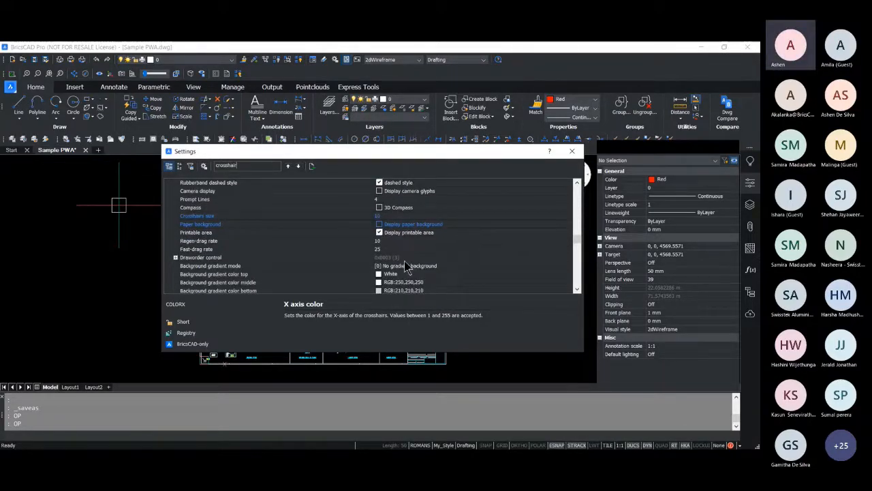
{"action": "scroll", "coordinate": [402, 262], "scroll_direction": "down", "scroll_amount": 2}
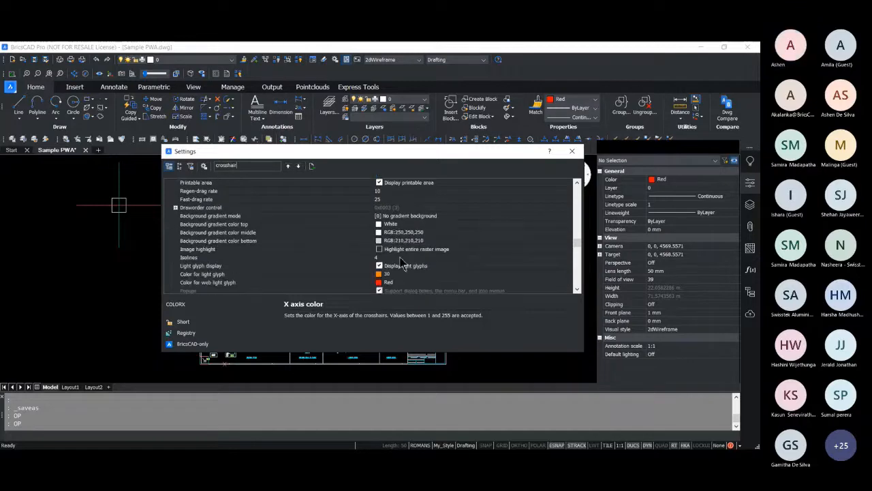
{"action": "scroll", "coordinate": [402, 263], "scroll_direction": "down", "scroll_amount": 1}
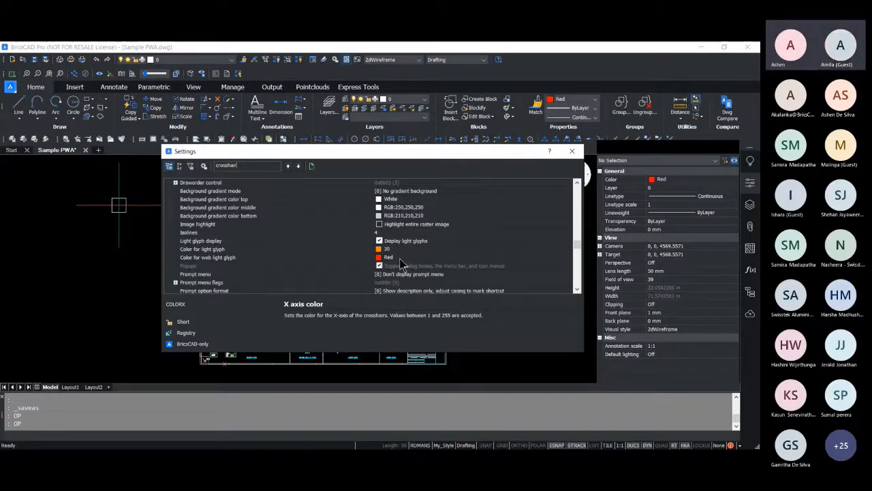
{"action": "scroll", "coordinate": [402, 263], "scroll_direction": "up", "scroll_amount": 6}
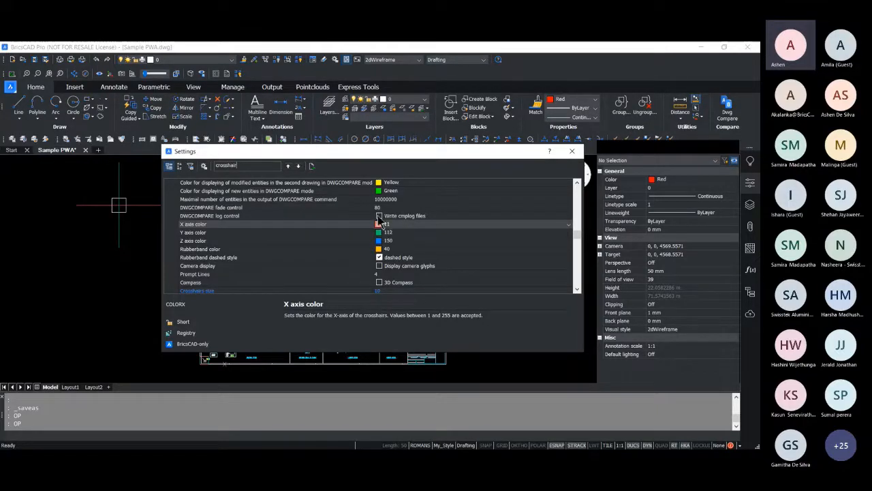
{"action": "left_click", "coordinate": [298, 167]}
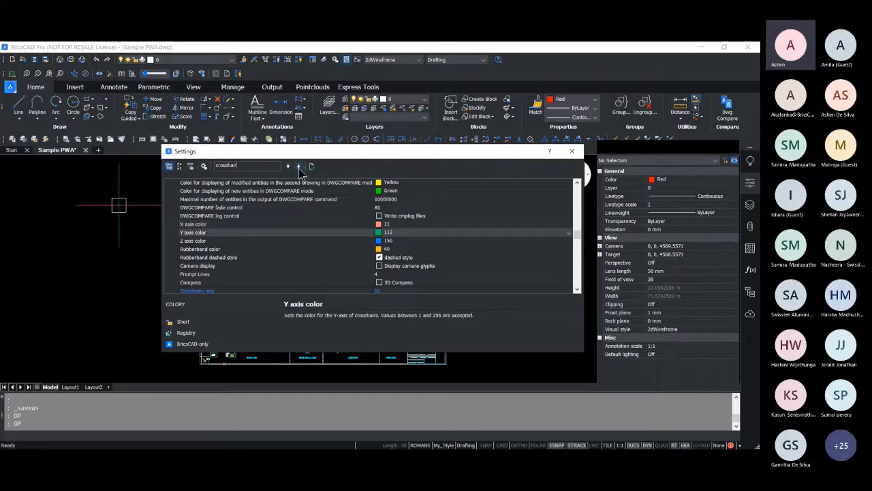
{"action": "left_click", "coordinate": [299, 166]}
{"action": "left_click", "coordinate": [298, 166]}
{"action": "left_click", "coordinate": [299, 166]}
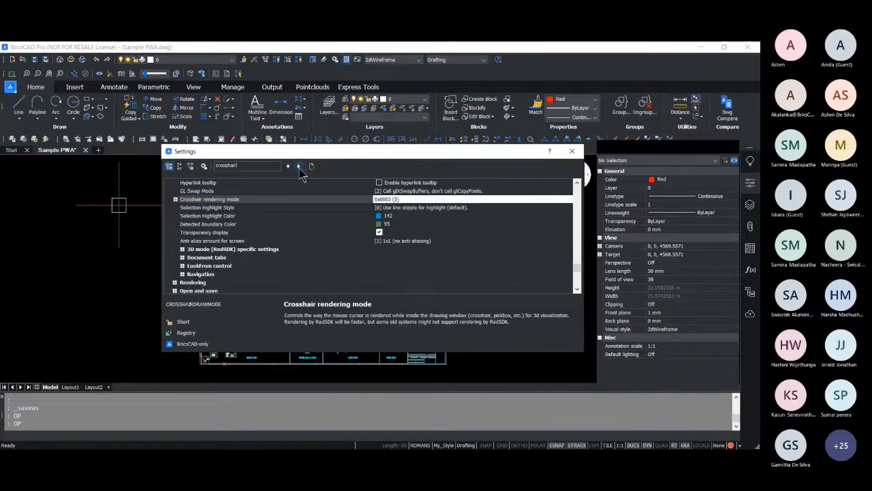
{"action": "left_click", "coordinate": [298, 166]}
{"action": "left_click", "coordinate": [298, 166]}
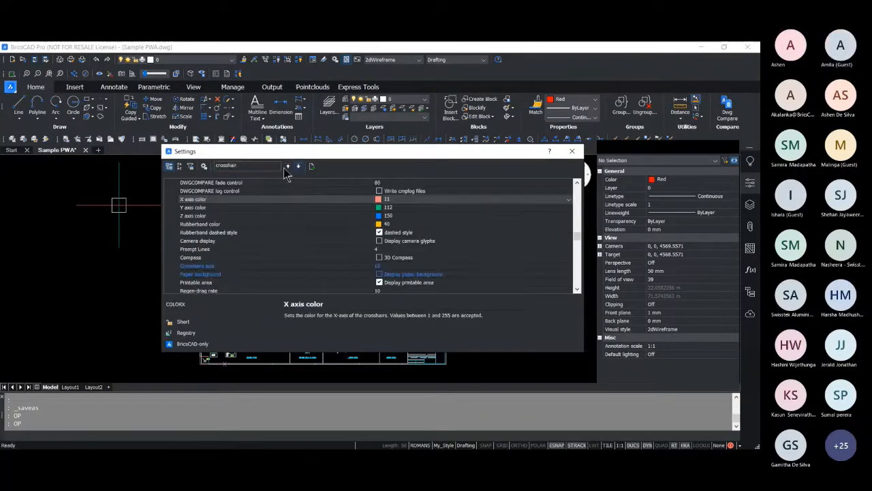
{"action": "left_click", "coordinate": [255, 167]}
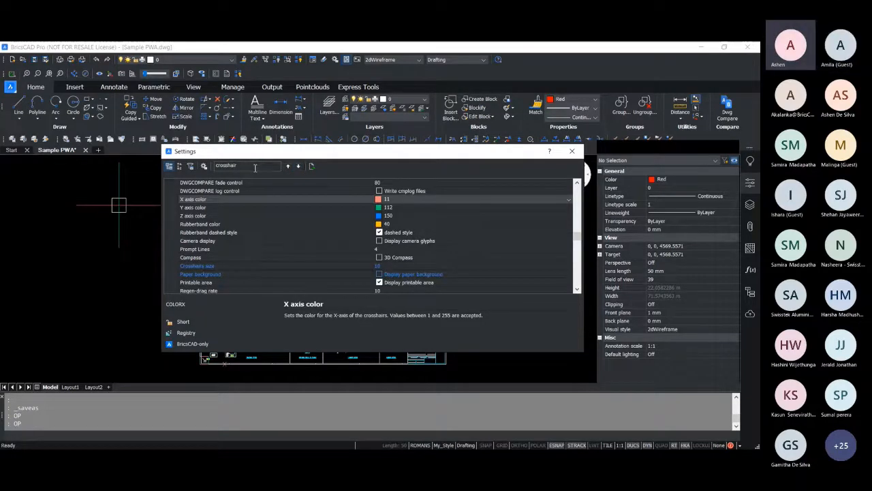
Narrow the search to 'crosshair size', set Crosshairs size to 8, and close Settings.
{"action": "type", "text": "size"}
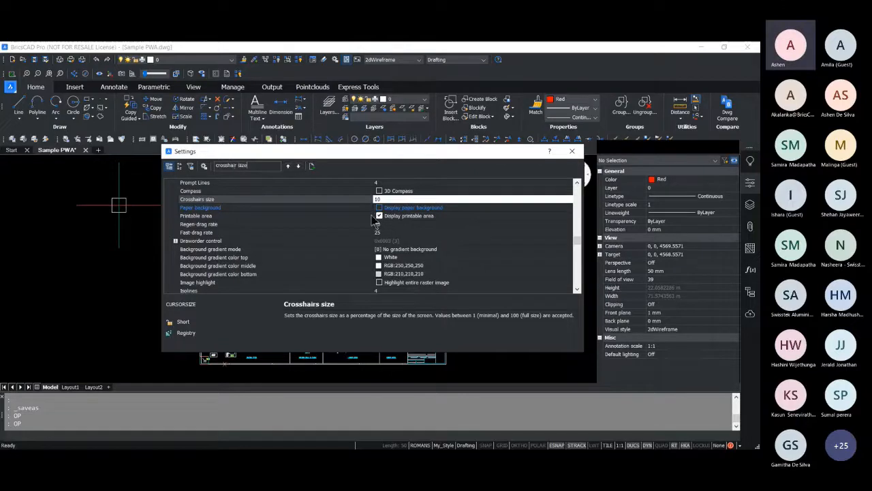
{"action": "left_click", "coordinate": [393, 199]}
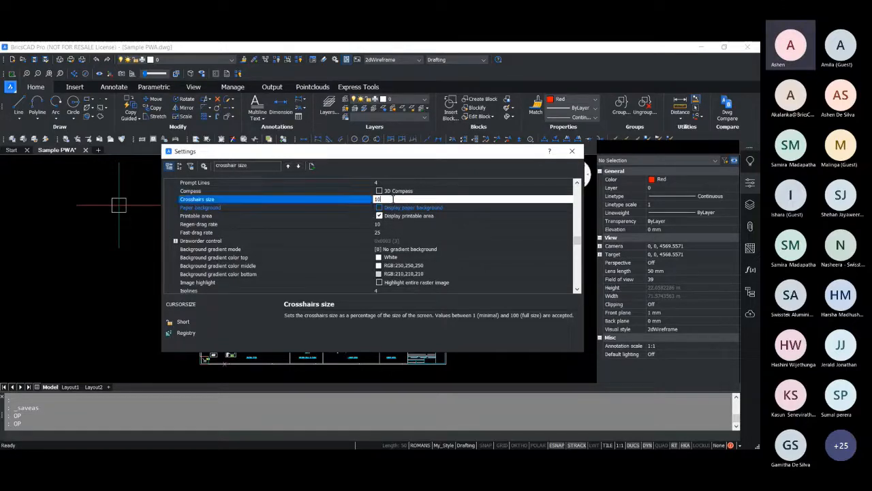
{"action": "scroll", "coordinate": [391, 204], "scroll_direction": "up", "scroll_amount": 3}
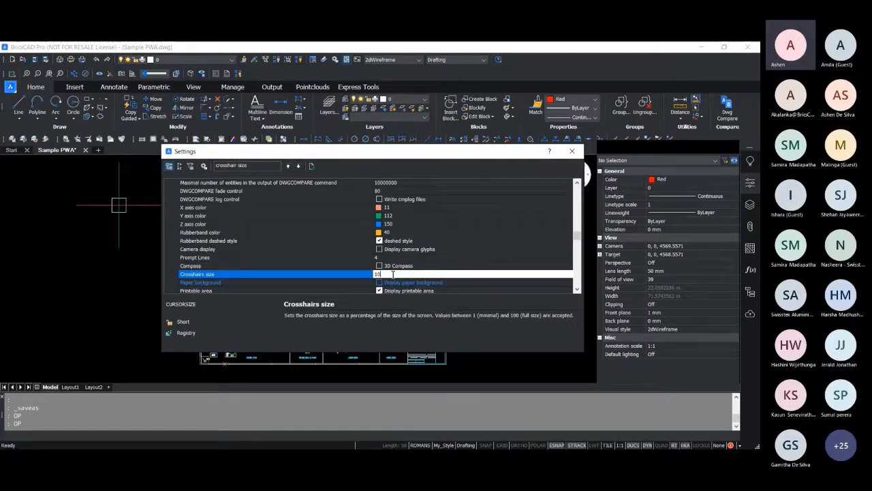
{"action": "key", "text": "BackSpace"}
{"action": "key", "text": "BackSpace"}
{"action": "type", "text": "8"}
{"action": "left_click", "coordinate": [571, 150]}
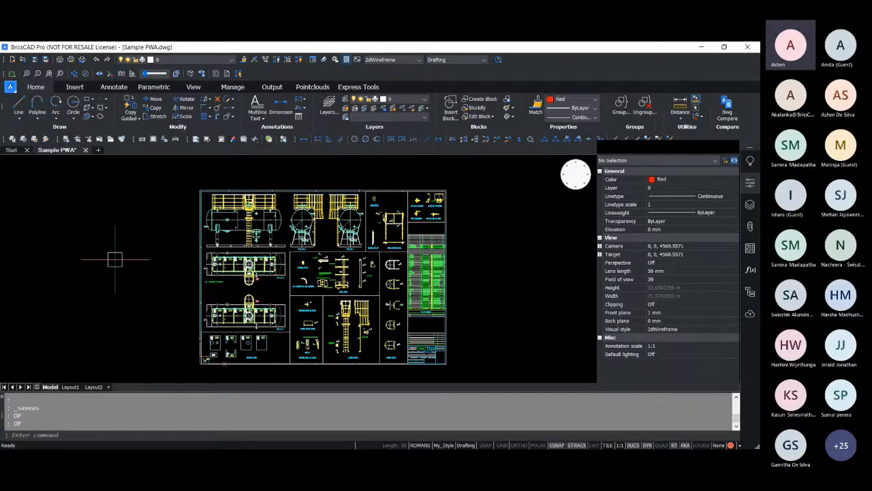
Reopen Settings, find Crosshairs size via 'crosshair', change it from 8 to 4 and close.
{"action": "type", "text": "OP"}
{"action": "key", "text": "Return"}
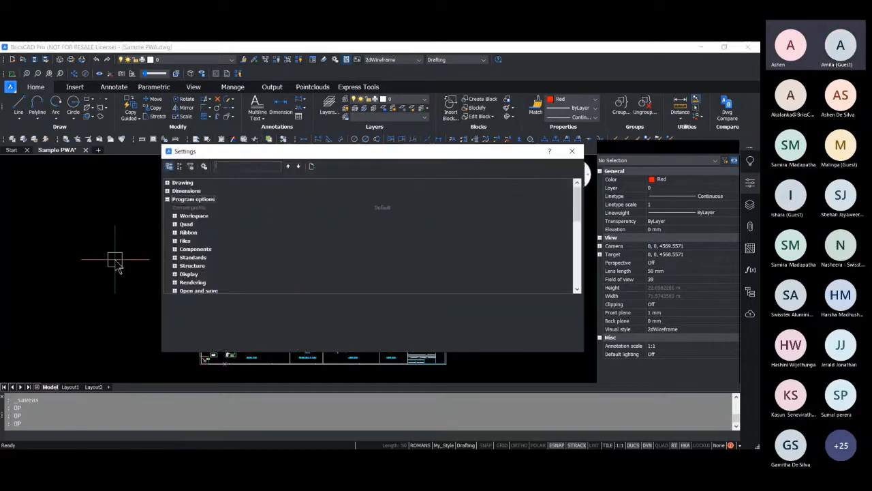
{"action": "type", "text": "cro"}
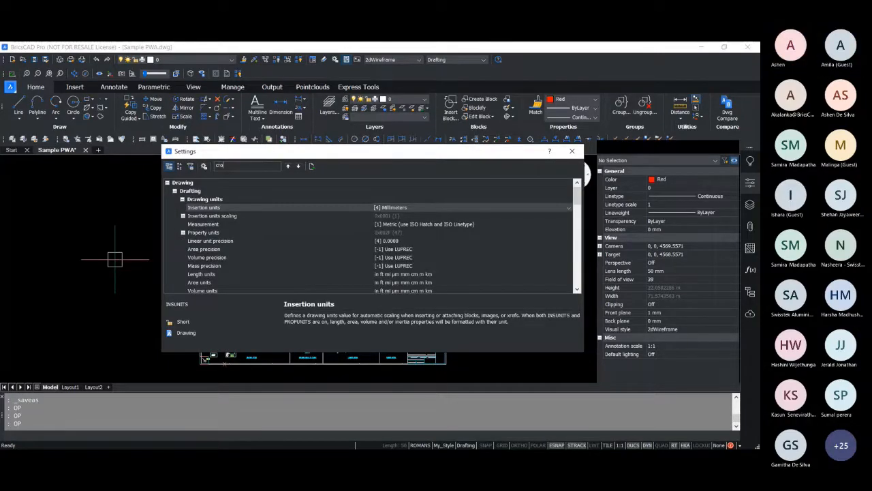
{"action": "type", "text": "sshair"}
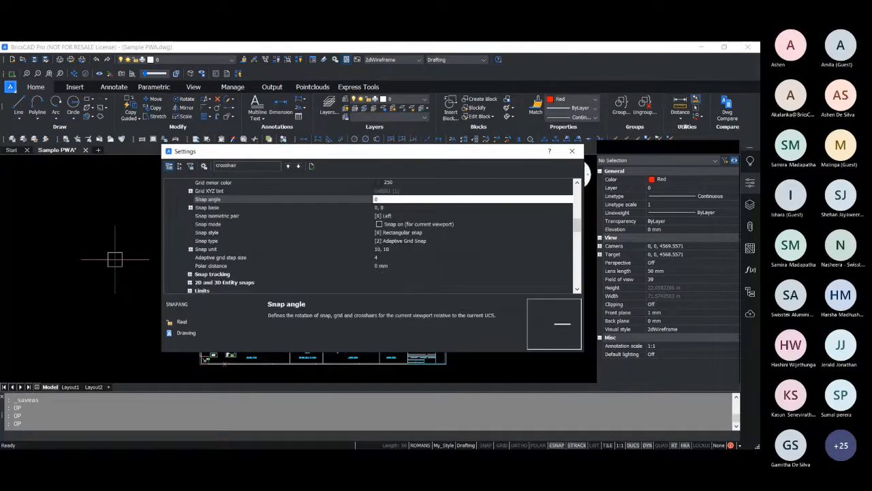
{"action": "left_click", "coordinate": [299, 167]}
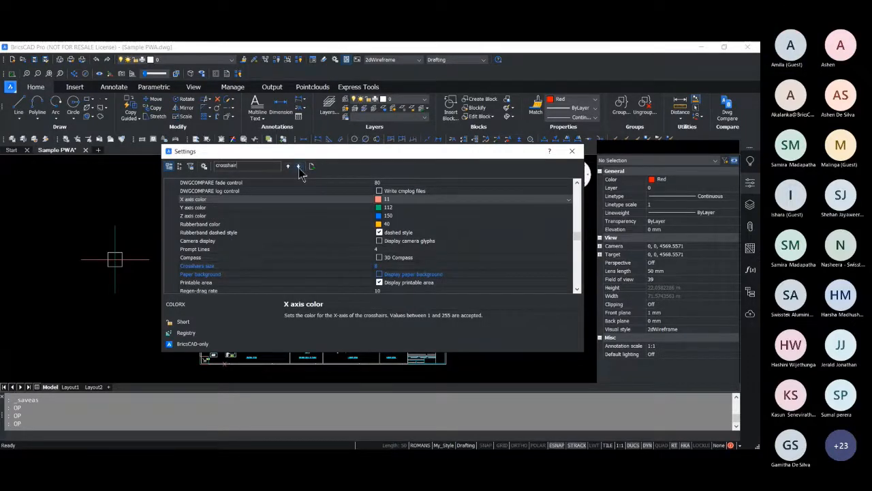
{"action": "scroll", "coordinate": [316, 214], "scroll_direction": "down", "scroll_amount": 1}
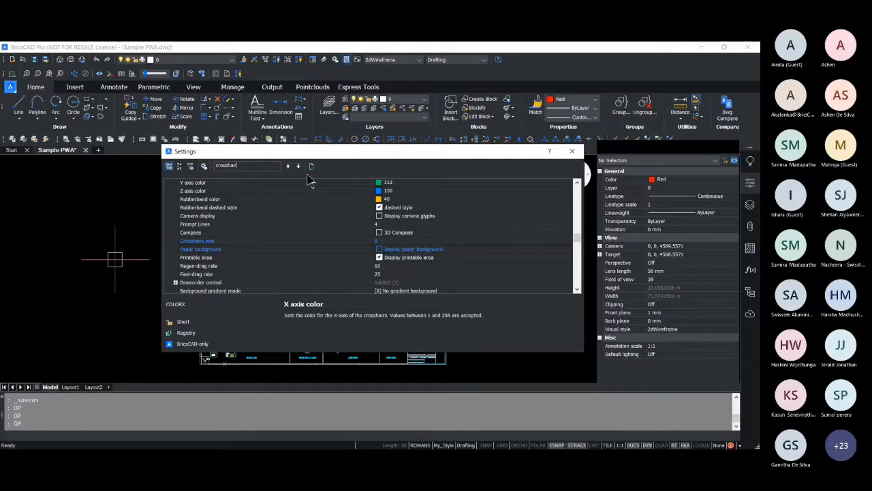
{"action": "left_click", "coordinate": [386, 242]}
{"action": "key", "text": "BackSpace"}
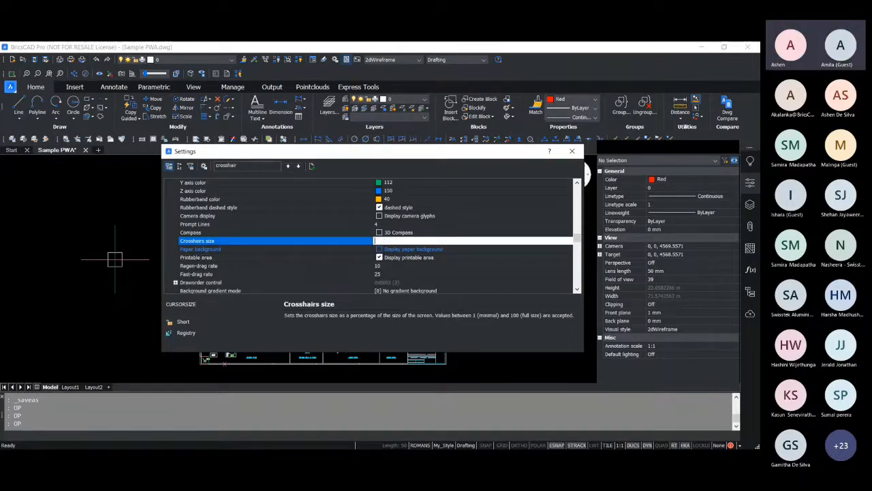
{"action": "type", "text": "4"}
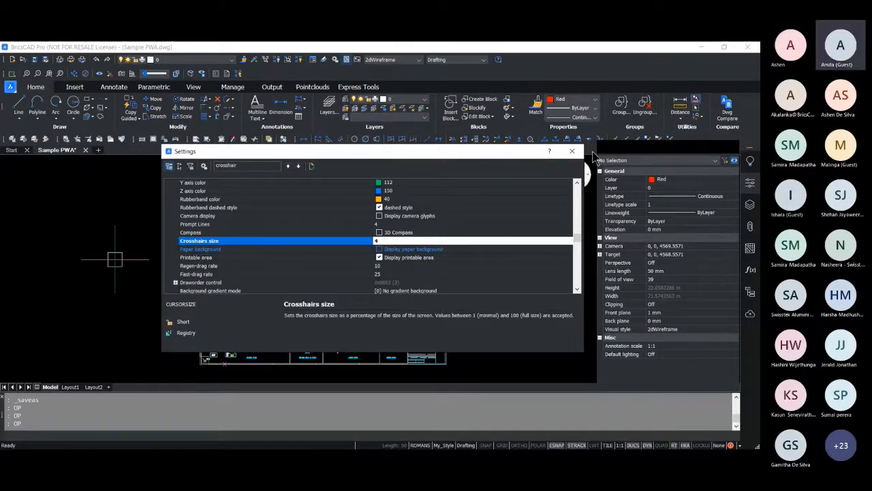
{"action": "left_click", "coordinate": [572, 151]}
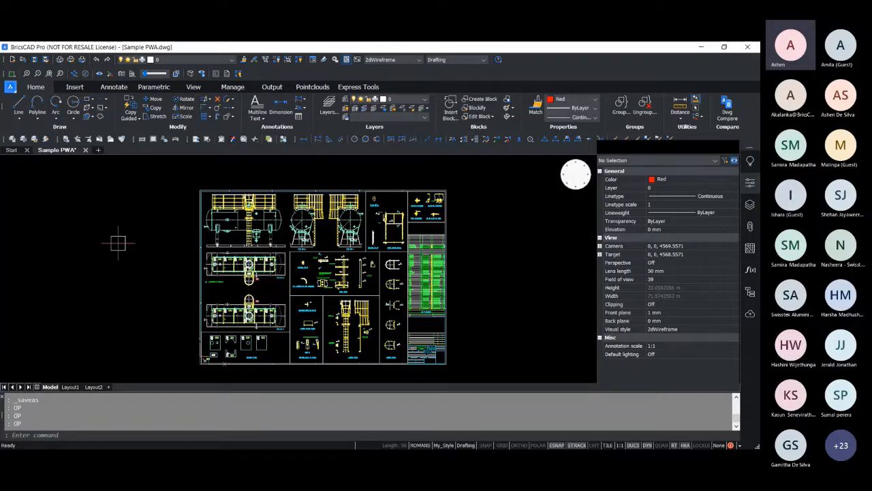
Set the PICKBOX size to 8 from the command line.
{"action": "type", "text": "PICK"}
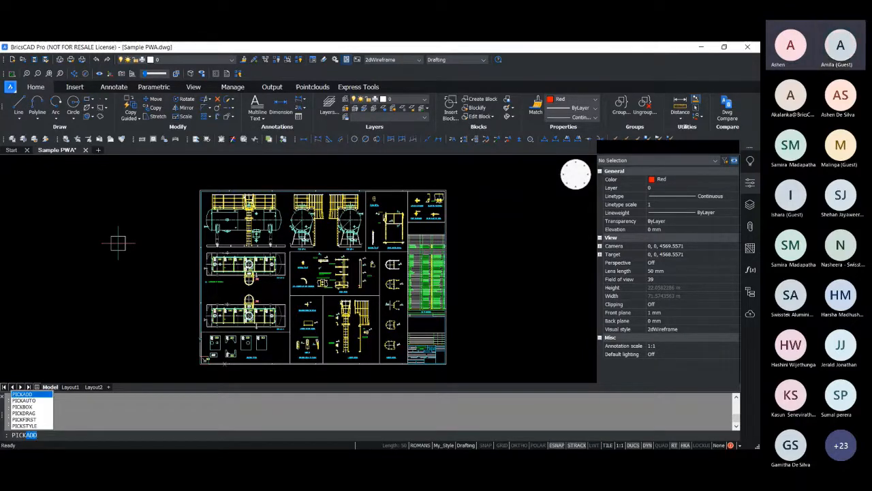
{"action": "type", "text": "BOx"}
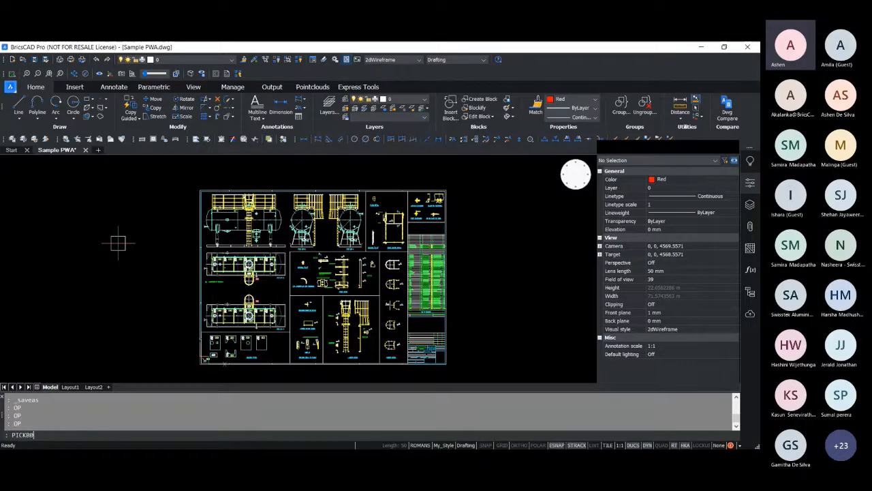
{"action": "key", "text": "BackSpace"}
{"action": "key", "text": "BackSpace"}
{"action": "type", "text": "OX"}
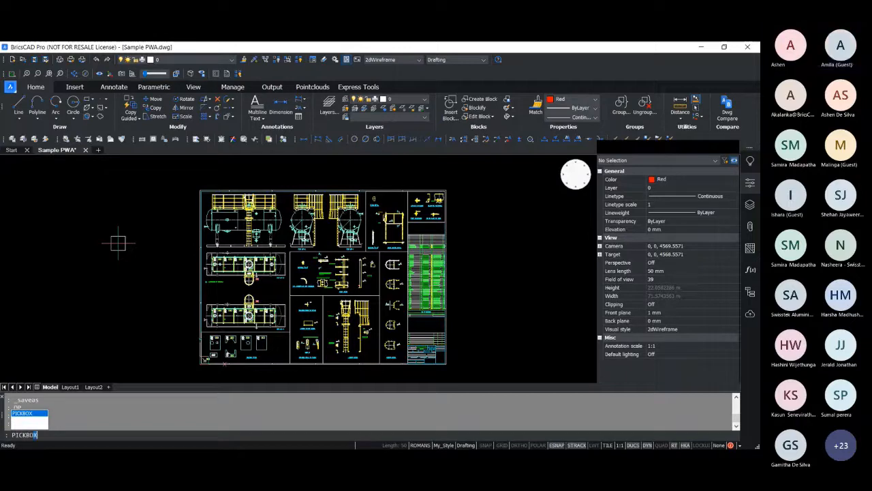
{"action": "key", "text": "Return"}
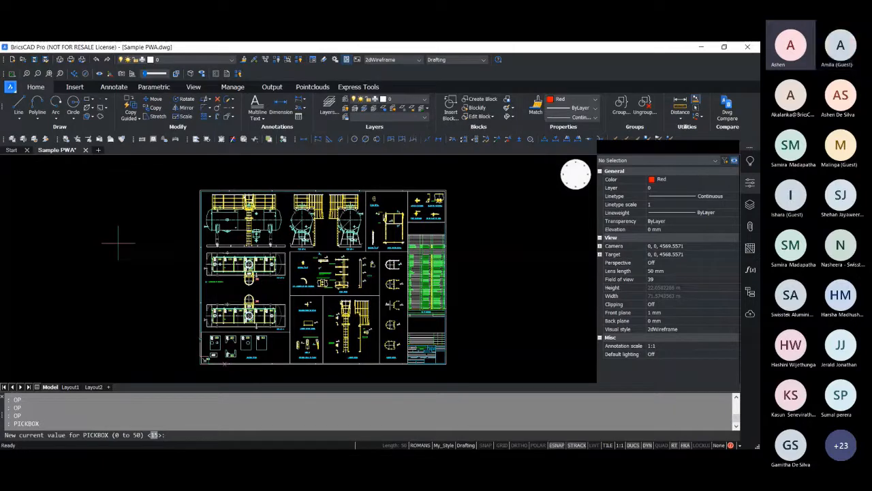
{"action": "type", "text": "8"}
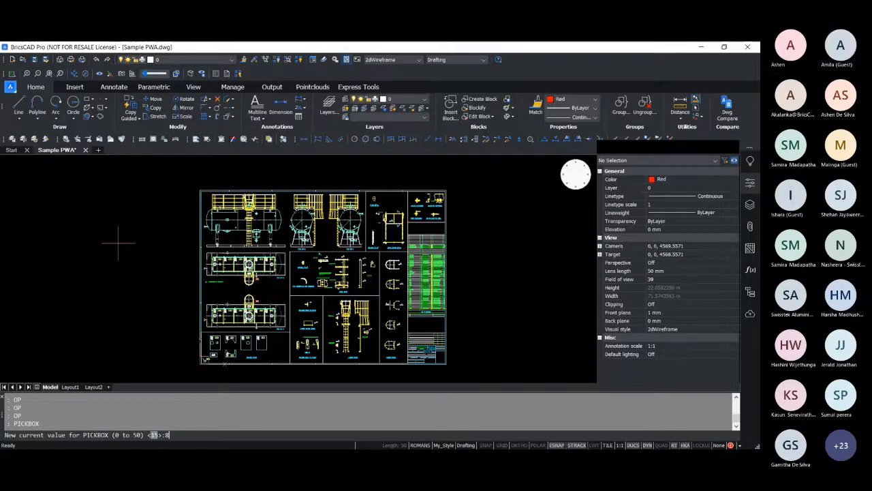
{"action": "key", "text": "Return"}
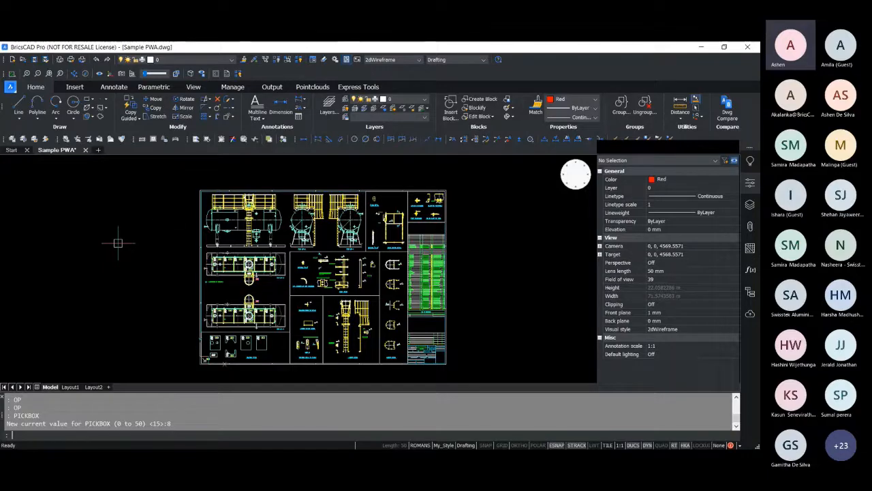
Zoom the drawing in and out, then reopen Settings with OP.
{"action": "scroll", "coordinate": [68, 260], "scroll_direction": "up", "scroll_amount": 2}
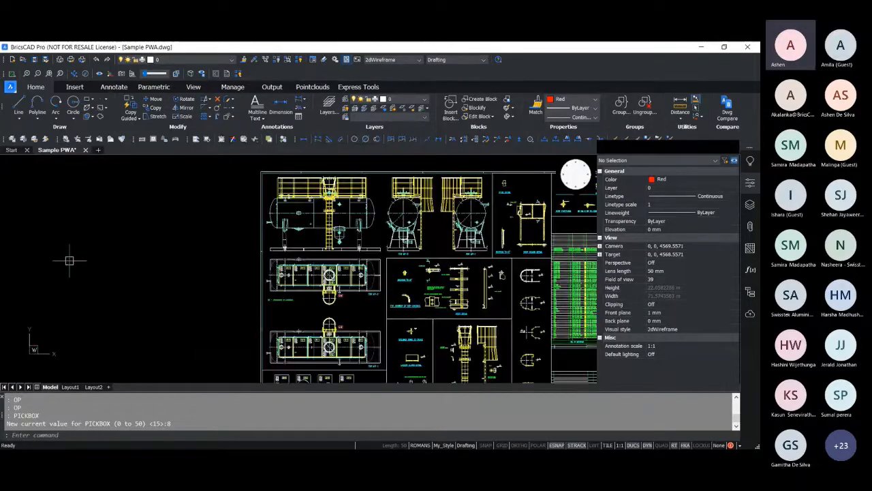
{"action": "scroll", "coordinate": [69, 260], "scroll_direction": "down", "scroll_amount": 2}
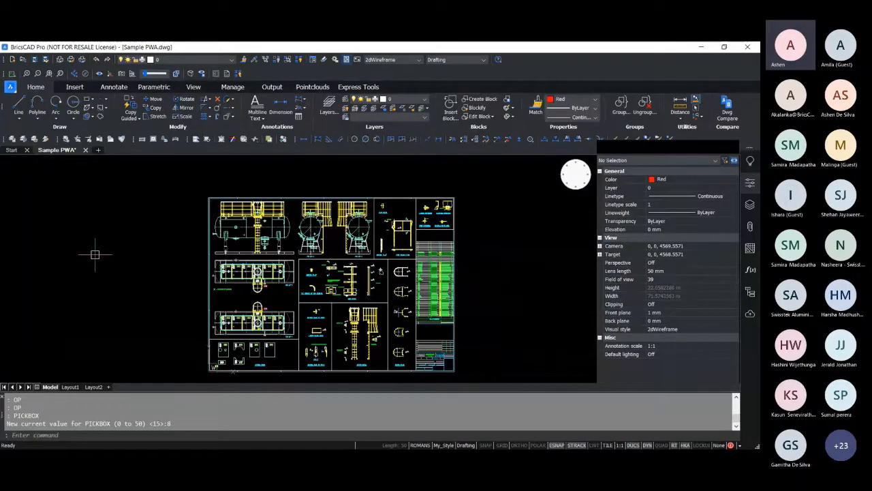
{"action": "type", "text": "OP"}
{"action": "key", "text": "Return"}
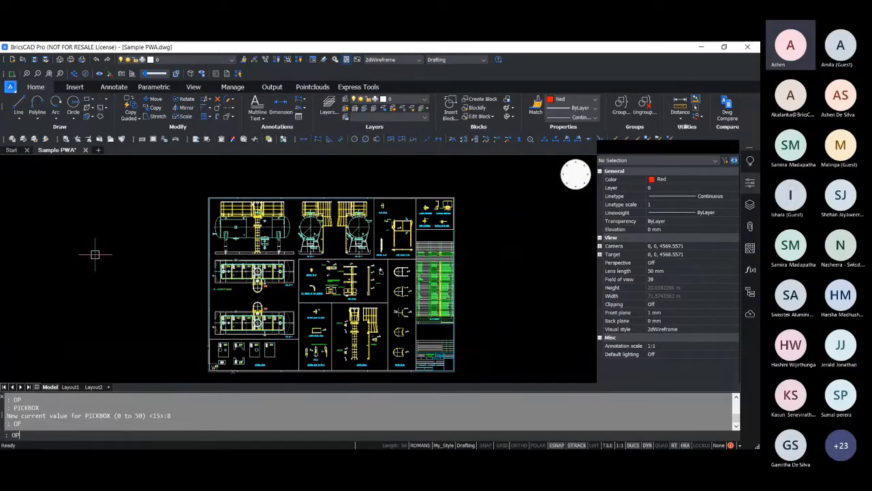
Find 'crosshair' in Settings, change Crosshairs size from 4 to 10, and close Settings.
{"action": "type", "text": "cr"}
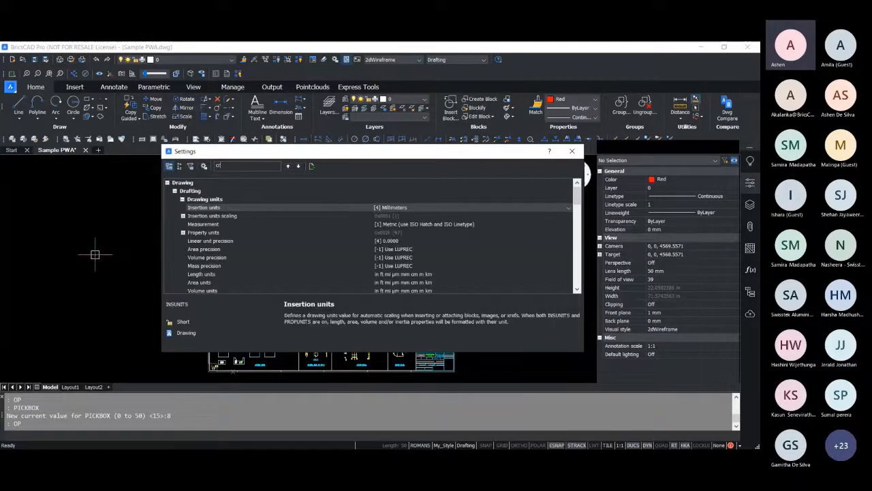
{"action": "type", "text": "ossha"}
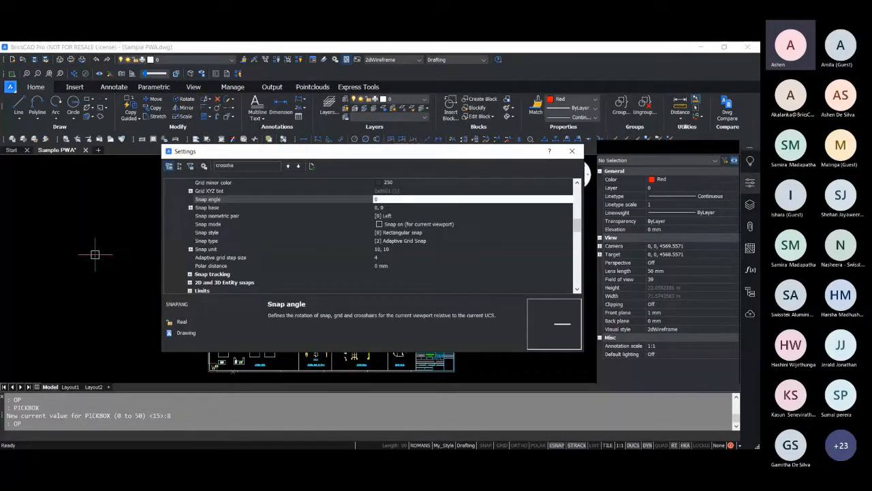
{"action": "type", "text": "ir"}
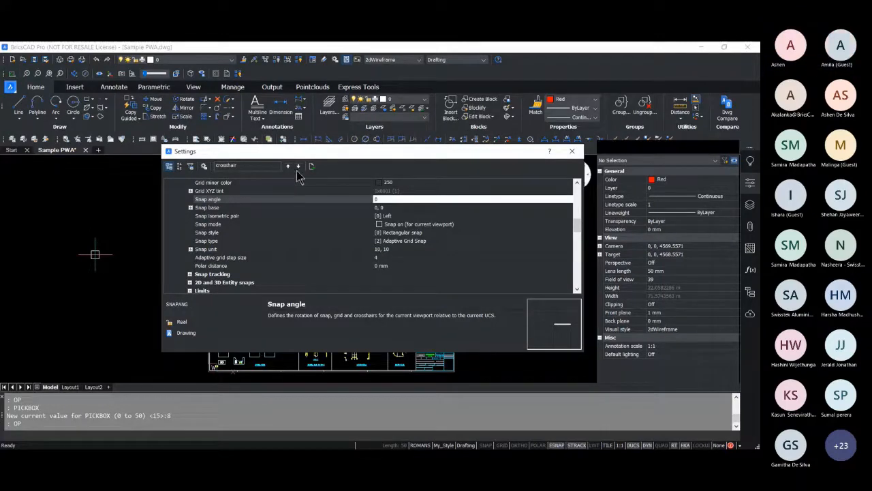
{"action": "left_click", "coordinate": [298, 167]}
{"action": "scroll", "coordinate": [360, 229], "scroll_direction": "down", "scroll_amount": 2}
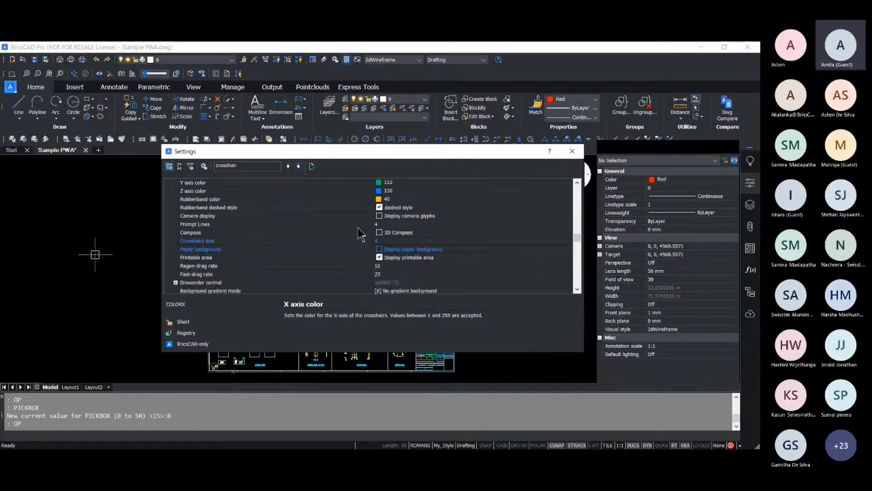
{"action": "scroll", "coordinate": [363, 237], "scroll_direction": "down", "scroll_amount": 1}
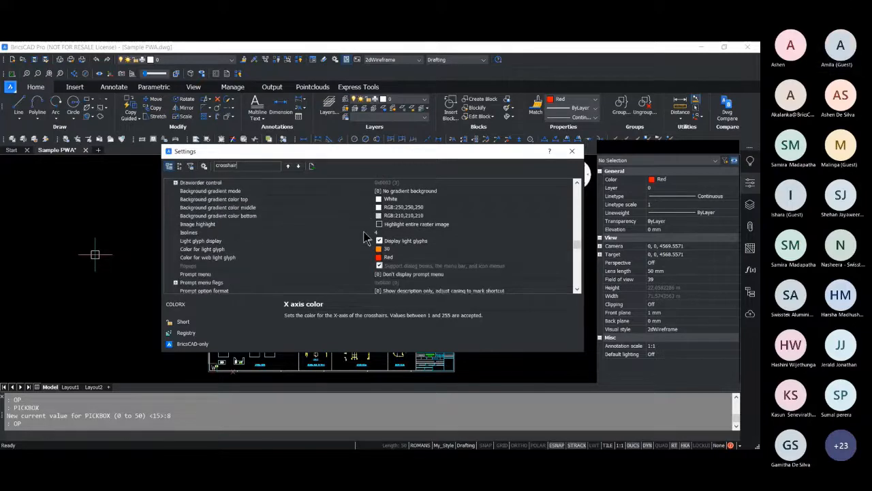
{"action": "scroll", "coordinate": [364, 239], "scroll_direction": "up", "scroll_amount": 1}
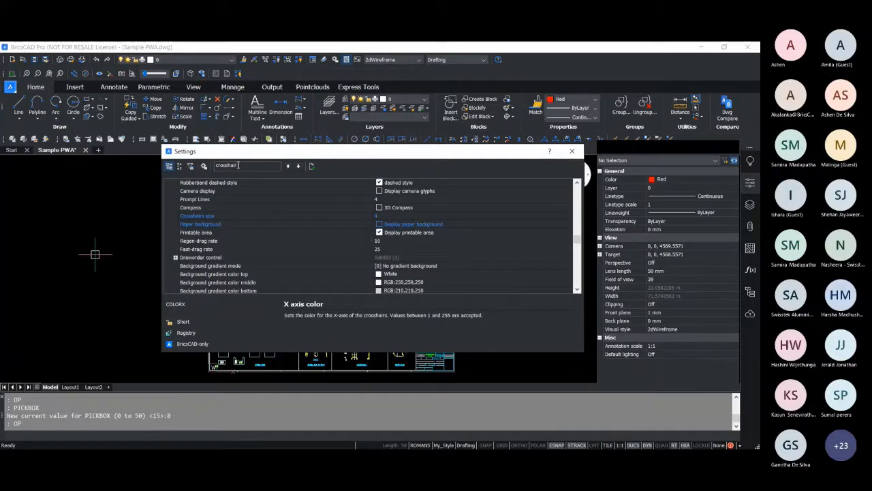
{"action": "left_click", "coordinate": [395, 216]}
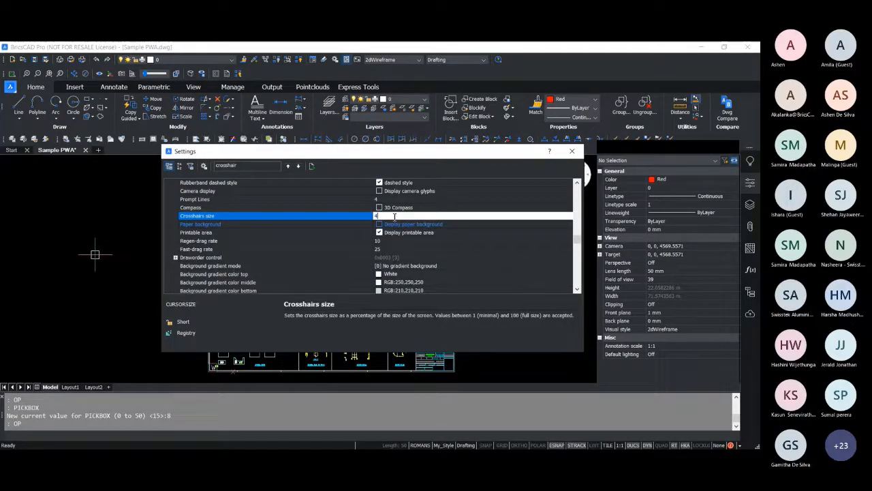
{"action": "key", "text": "BackSpace"}
{"action": "type", "text": "10"}
{"action": "left_click", "coordinate": [571, 150]}
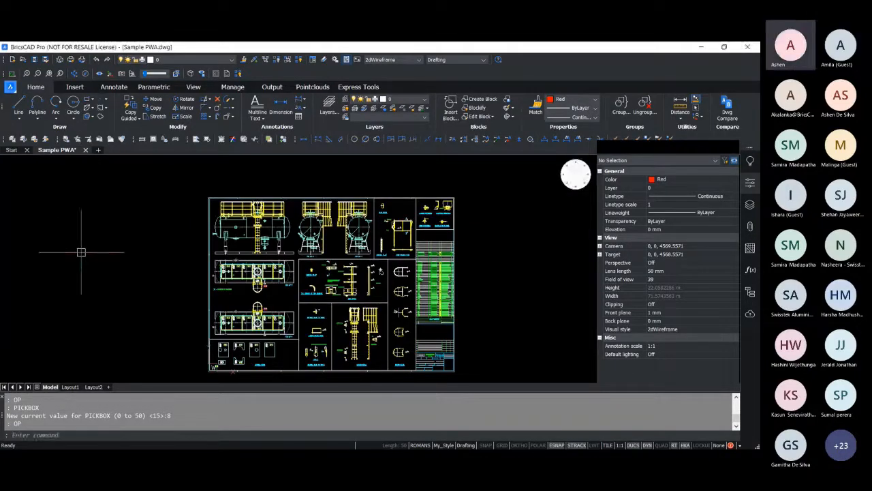
{"action": "type", "text": "pickb"}
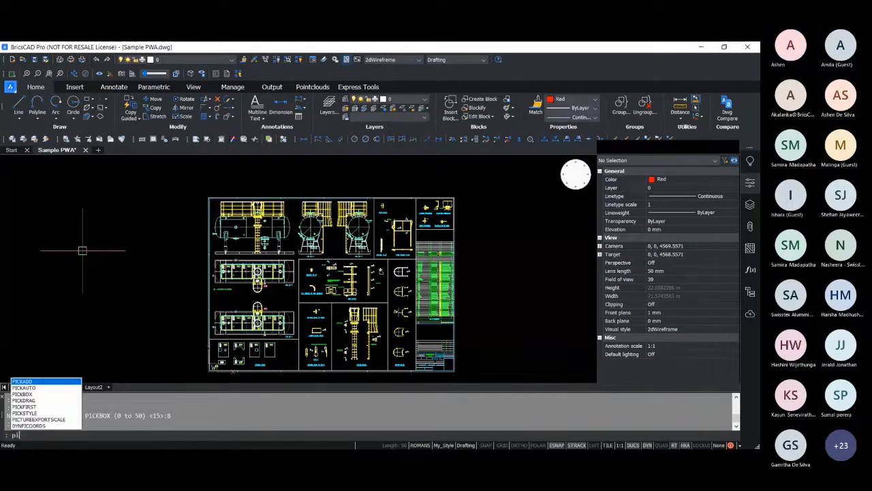
{"action": "key", "text": "Return"}
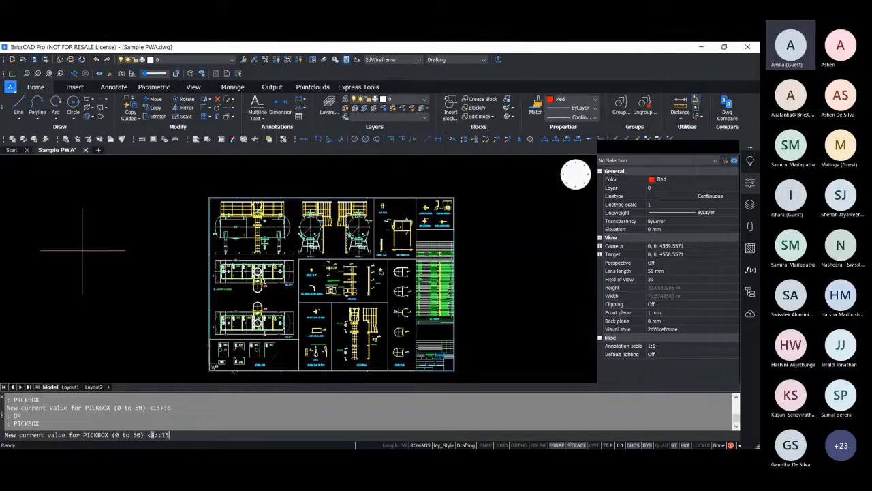
{"action": "type", "text": "15"}
{"action": "key", "text": "Return"}
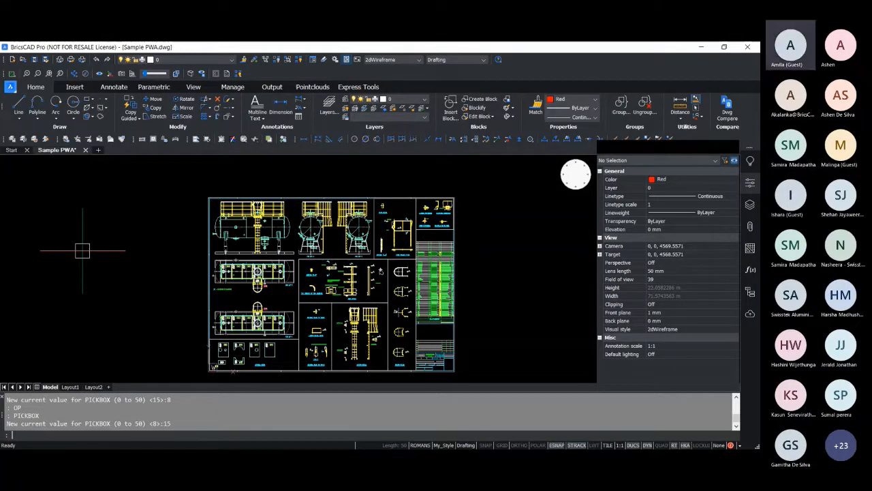
{"action": "scroll", "coordinate": [421, 282], "scroll_direction": "up", "scroll_amount": 2}
{"action": "scroll", "coordinate": [421, 281], "scroll_direction": "up", "scroll_amount": 1}
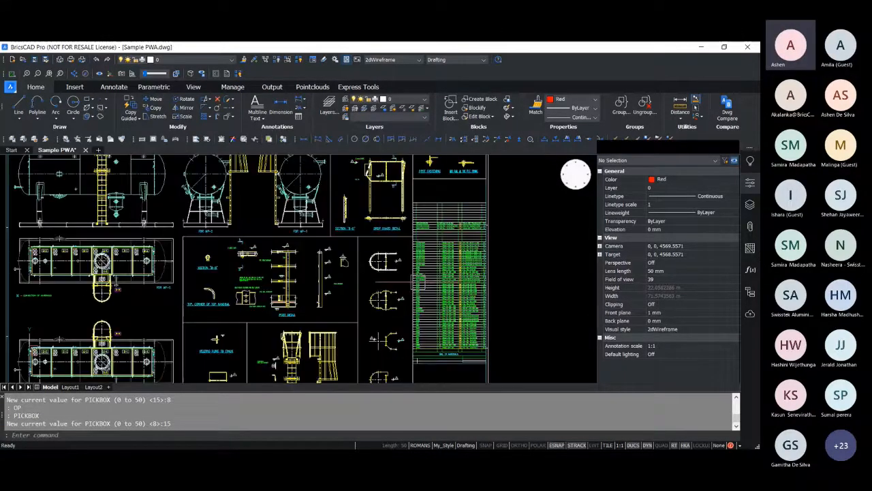
{"action": "scroll", "coordinate": [447, 333], "scroll_direction": "down", "scroll_amount": 3}
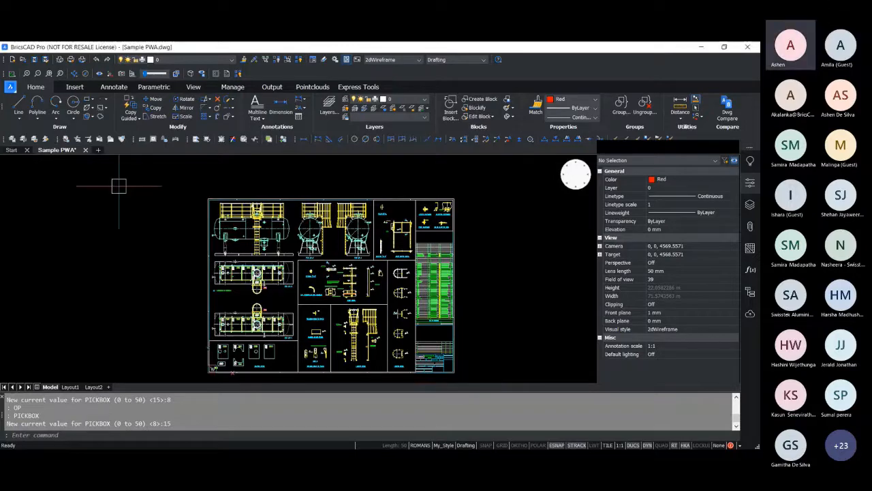
{"action": "left_click", "coordinate": [19, 106]}
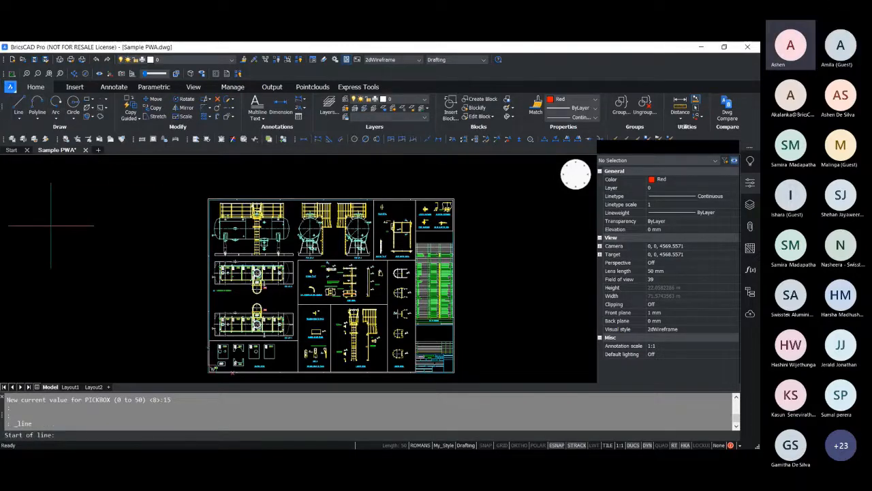
{"action": "left_click", "coordinate": [47, 224]}
{"action": "left_click", "coordinate": [128, 225]}
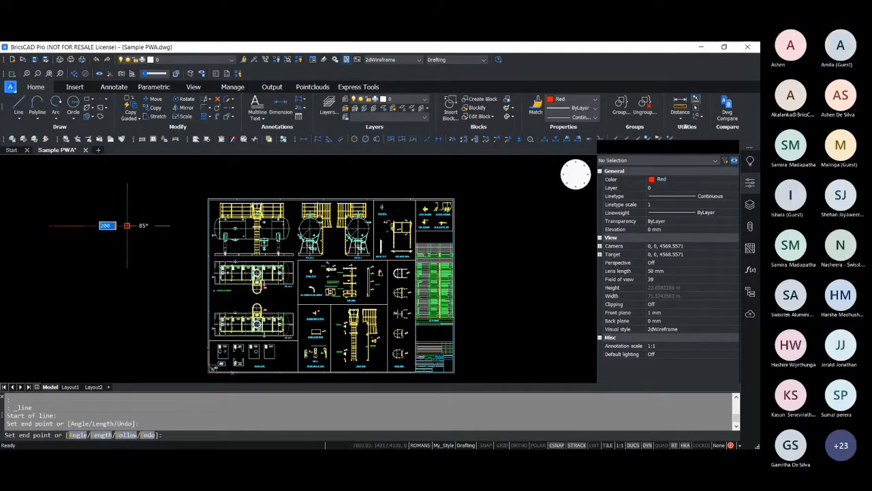
{"action": "key", "text": "Escape"}
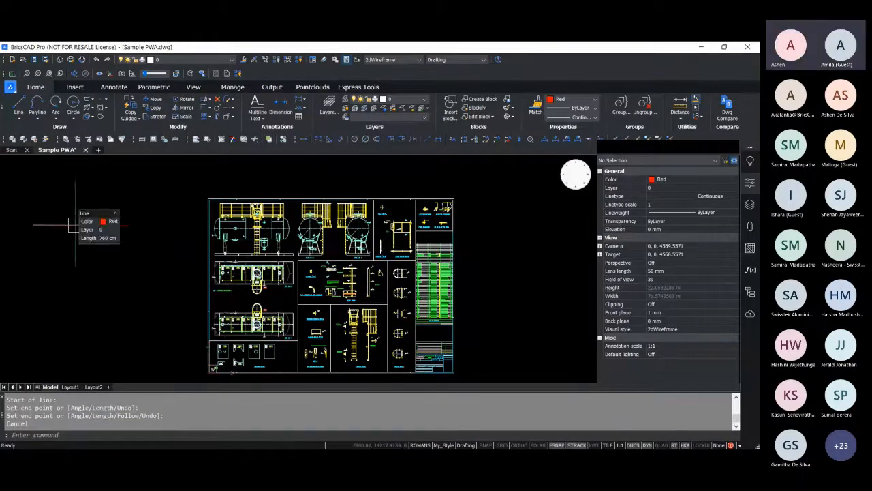
{"action": "left_click", "coordinate": [75, 225]}
{"action": "scroll", "coordinate": [72, 225], "scroll_direction": "up", "scroll_amount": 2}
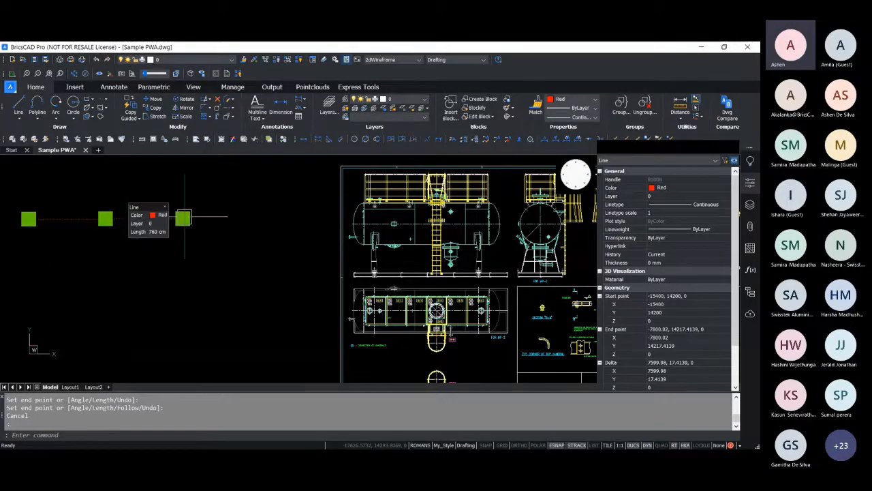
{"action": "scroll", "coordinate": [107, 249], "scroll_direction": "up", "scroll_amount": 3}
{"action": "scroll", "coordinate": [121, 255], "scroll_direction": "down", "scroll_amount": 2}
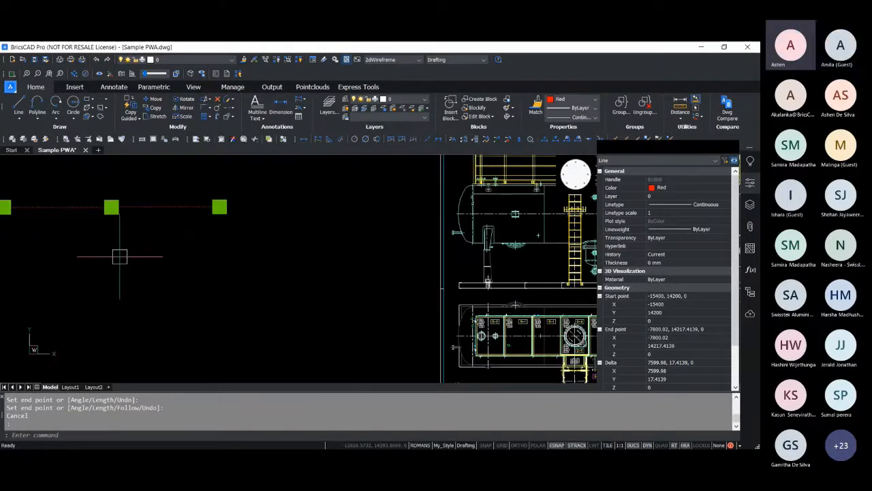
{"action": "scroll", "coordinate": [119, 256], "scroll_direction": "down", "scroll_amount": 3}
{"action": "scroll", "coordinate": [41, 248], "scroll_direction": "up", "scroll_amount": 2}
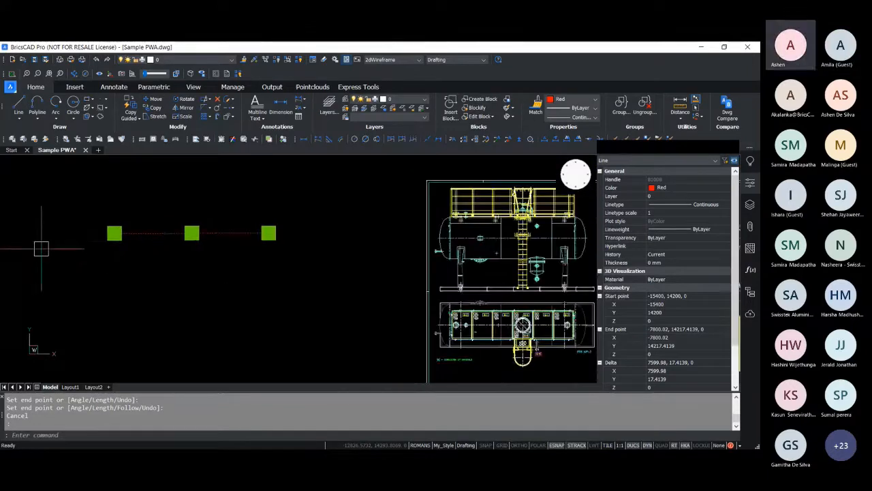
{"action": "scroll", "coordinate": [127, 237], "scroll_direction": "up", "scroll_amount": 2}
{"action": "scroll", "coordinate": [241, 253], "scroll_direction": "down", "scroll_amount": 5}
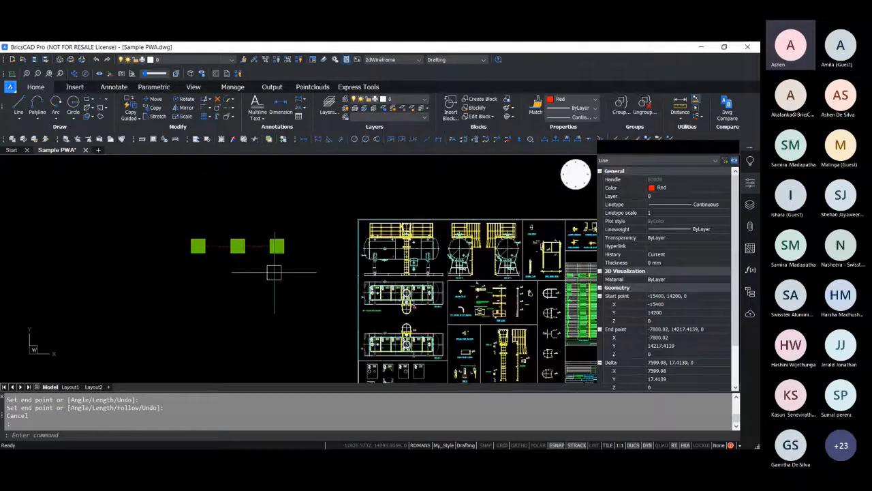
{"action": "scroll", "coordinate": [277, 273], "scroll_direction": "down", "scroll_amount": 2}
{"action": "scroll", "coordinate": [281, 278], "scroll_direction": "up", "scroll_amount": 2}
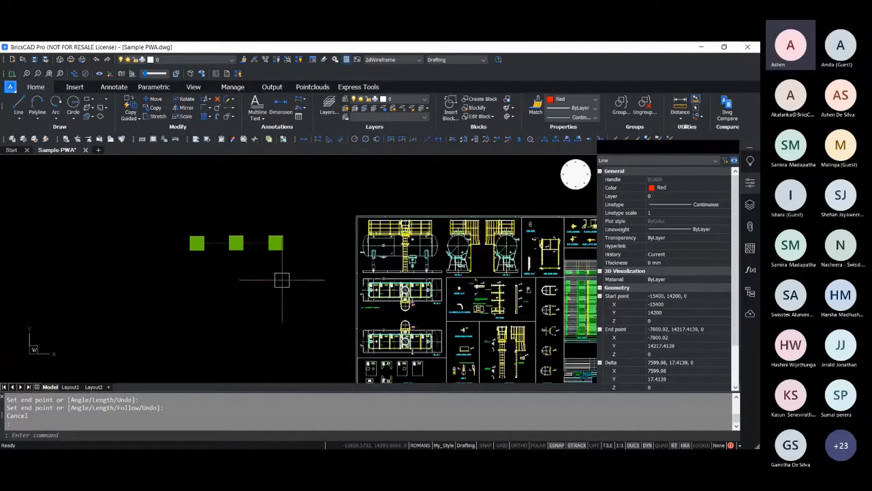
{"action": "scroll", "coordinate": [282, 279], "scroll_direction": "up", "scroll_amount": 1}
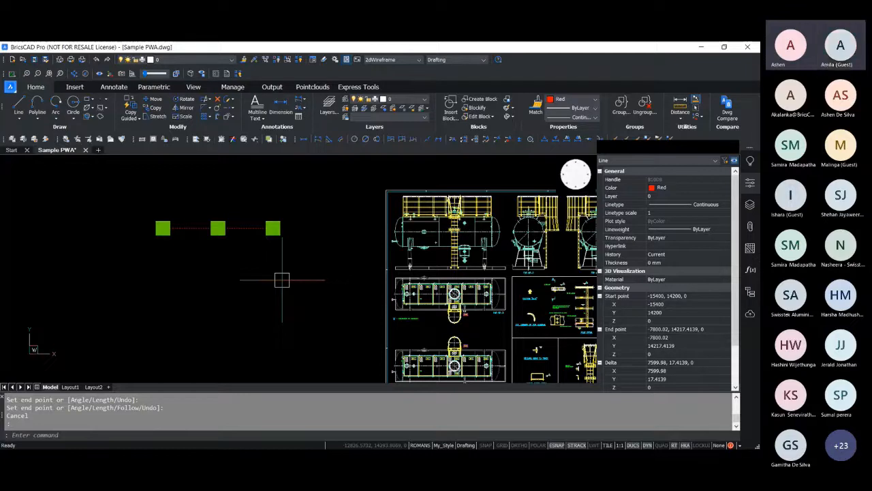
{"action": "type", "text": "OP"}
In Settings, find 'grip size' and change Grip size from 15 to 5.
{"action": "key", "text": "Return"}
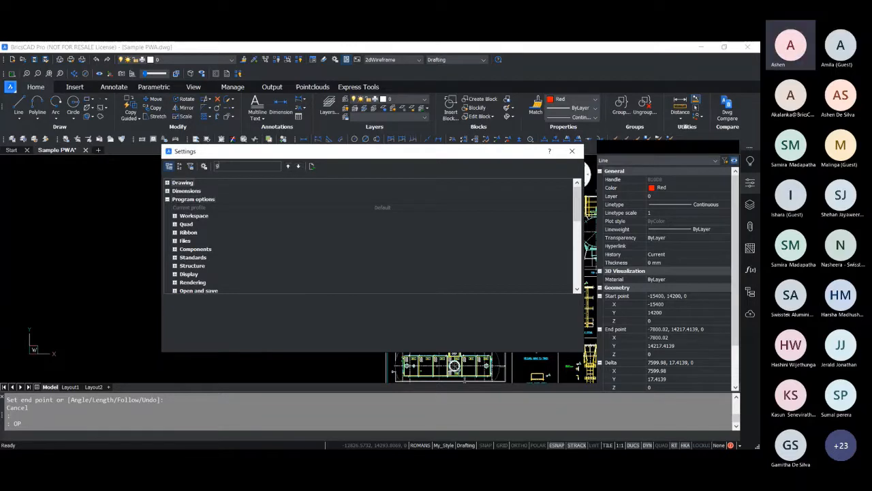
{"action": "type", "text": "grip"}
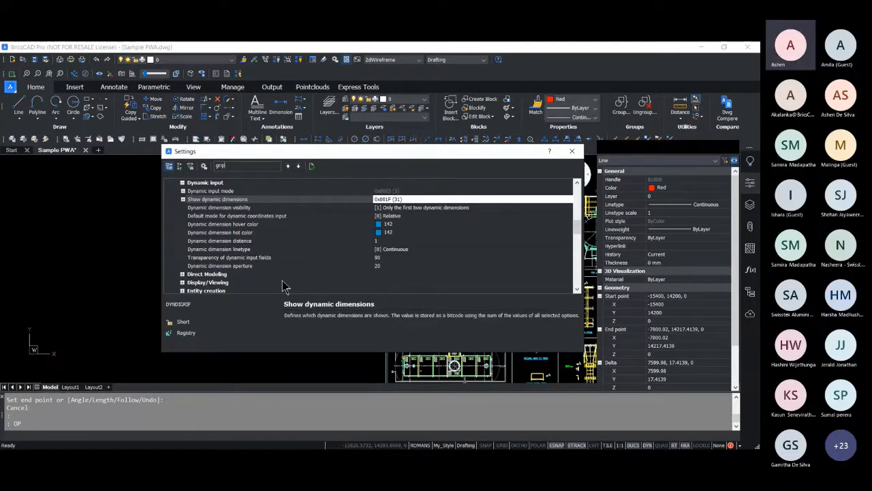
{"action": "type", "text": " size"}
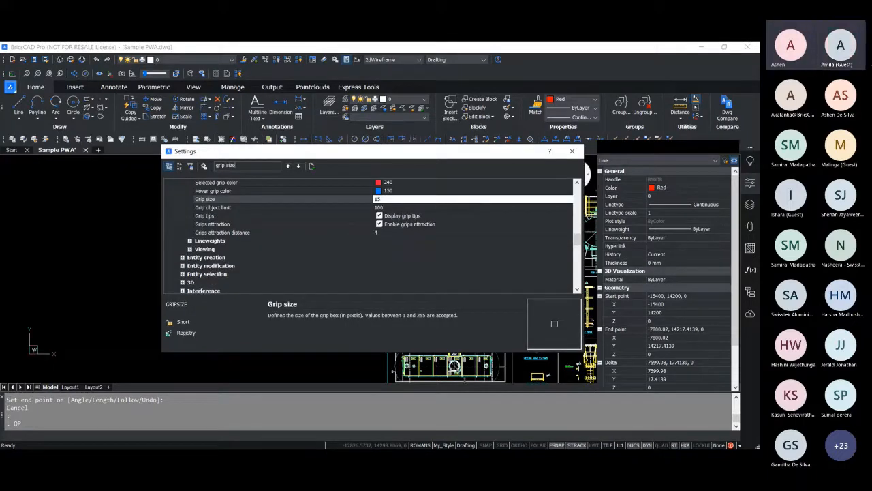
{"action": "left_click", "coordinate": [384, 199]}
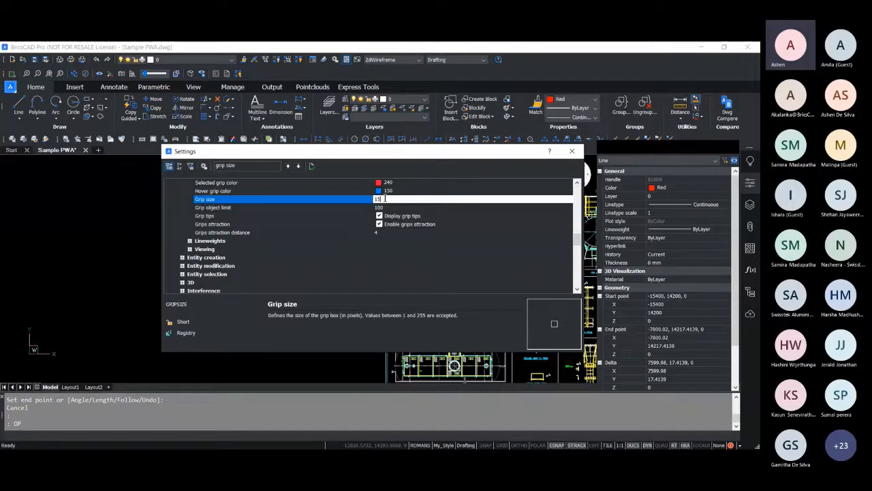
{"action": "key", "text": "BackSpace"}
{"action": "key", "text": "BackSpace"}
{"action": "type", "text": "5"}
{"action": "key", "text": "Return"}
Close Settings and select the red line to see its smaller grips.
{"action": "left_click", "coordinate": [571, 151]}
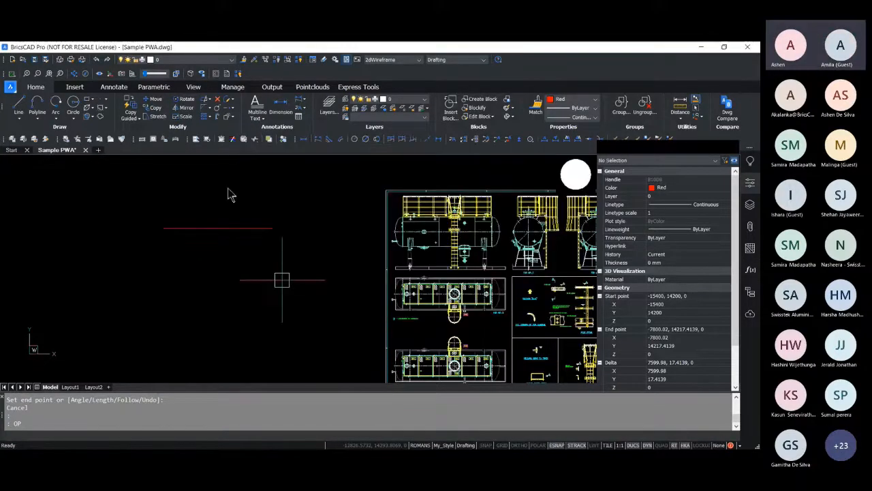
{"action": "left_click", "coordinate": [218, 227]}
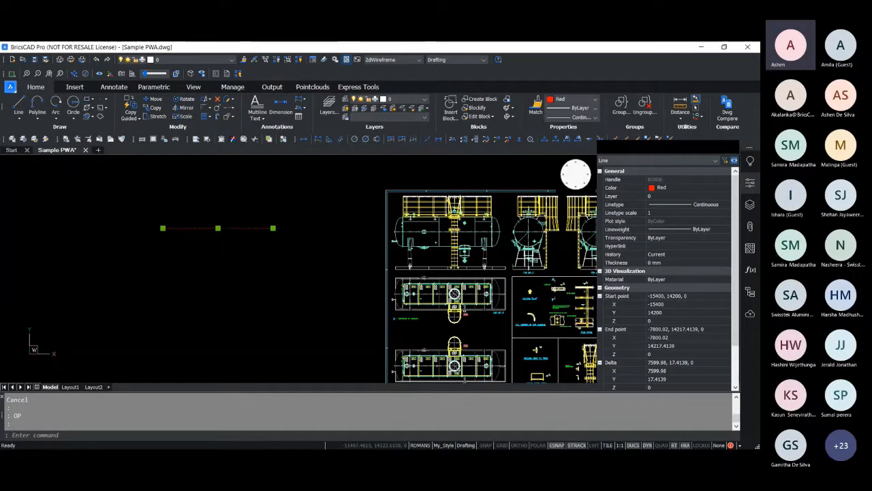
{"action": "scroll", "coordinate": [103, 221], "scroll_direction": "up", "scroll_amount": 2}
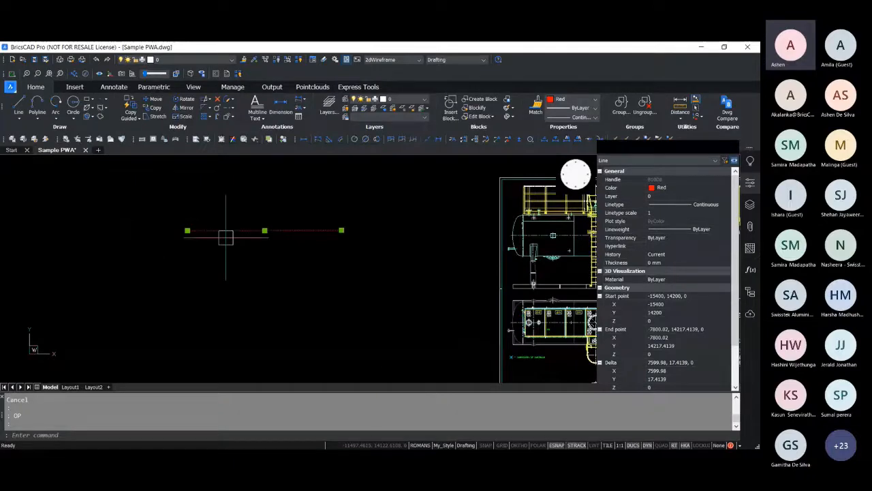
{"action": "scroll", "coordinate": [263, 230], "scroll_direction": "down", "scroll_amount": 3}
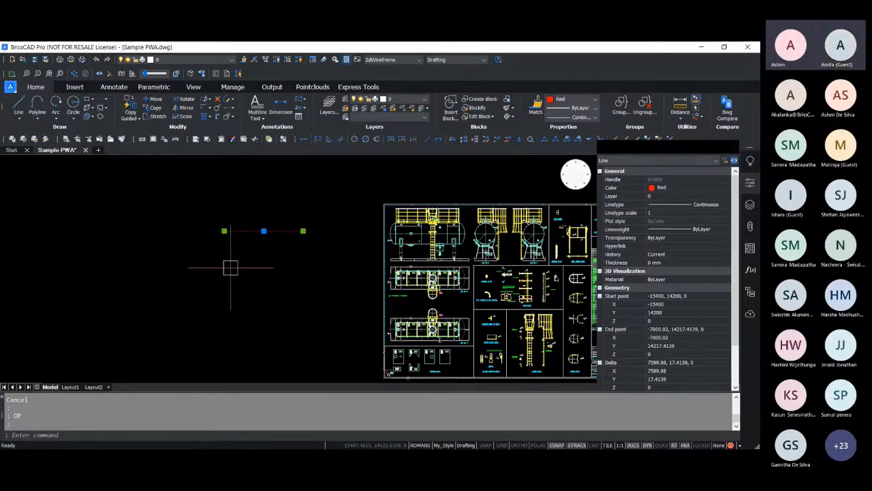
Reopen Settings with OP and set Grip size back to 15.
{"action": "type", "text": "op"}
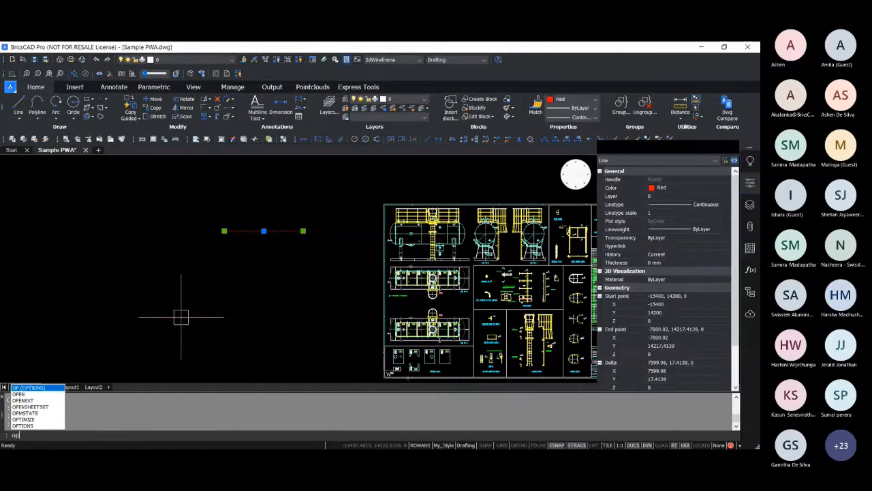
{"action": "key", "text": "Return"}
{"action": "type", "text": "g"}
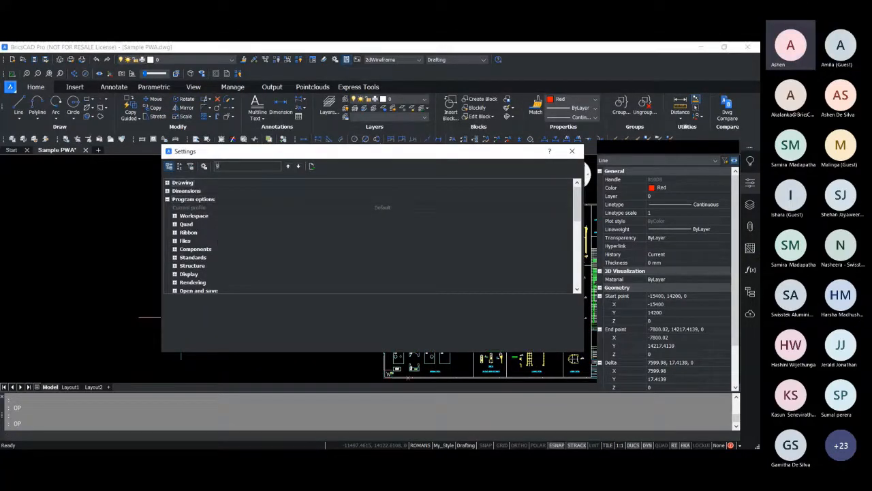
{"action": "type", "text": "rip s"}
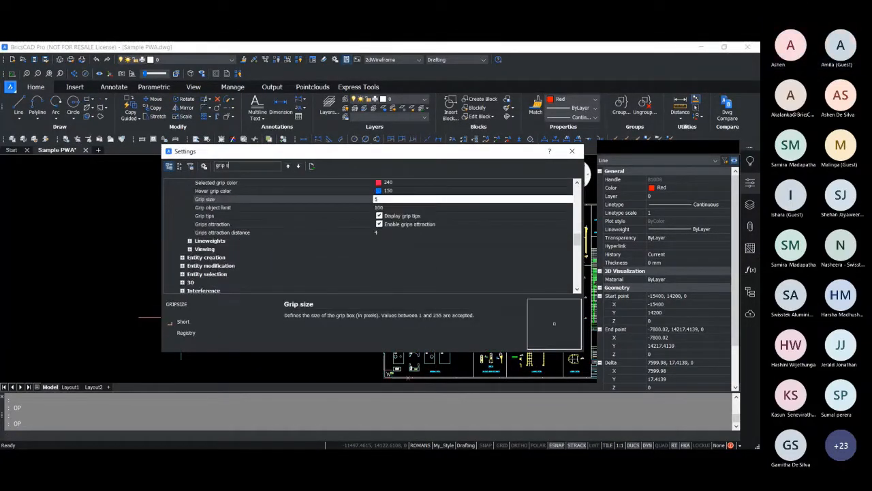
{"action": "type", "text": "ize"}
{"action": "double_click", "coordinate": [395, 200]}
{"action": "type", "text": "15"}
{"action": "key", "text": "Return"}
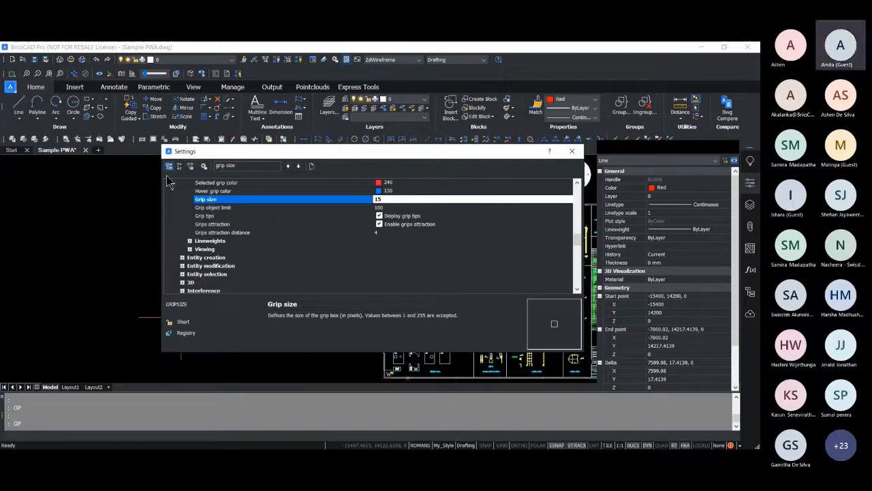
Try Red, then Green grip colours, settle on colour 72, and close Settings.
{"action": "left_click", "coordinate": [242, 168]}
{"action": "key", "text": "BackSpace"}
{"action": "key", "text": "BackSpace"}
{"action": "key", "text": "BackSpace"}
{"action": "key", "text": "BackSpace"}
{"action": "type", "text": "col"}
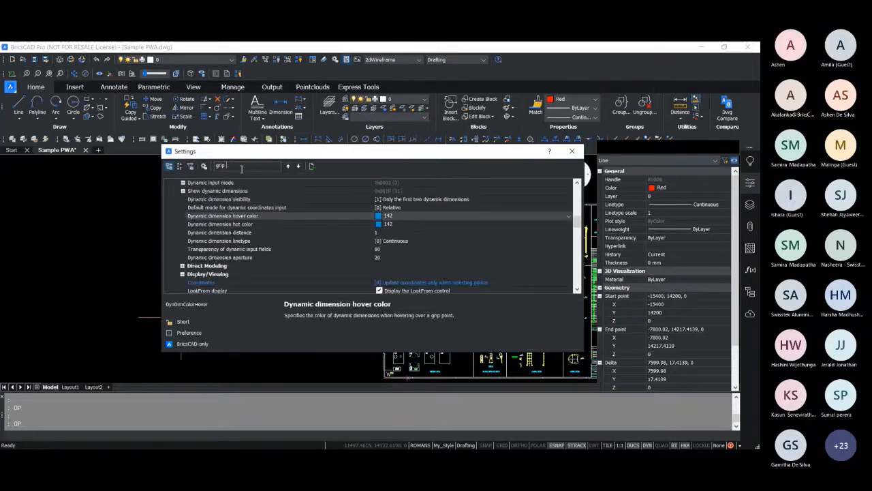
{"action": "type", "text": "o"}
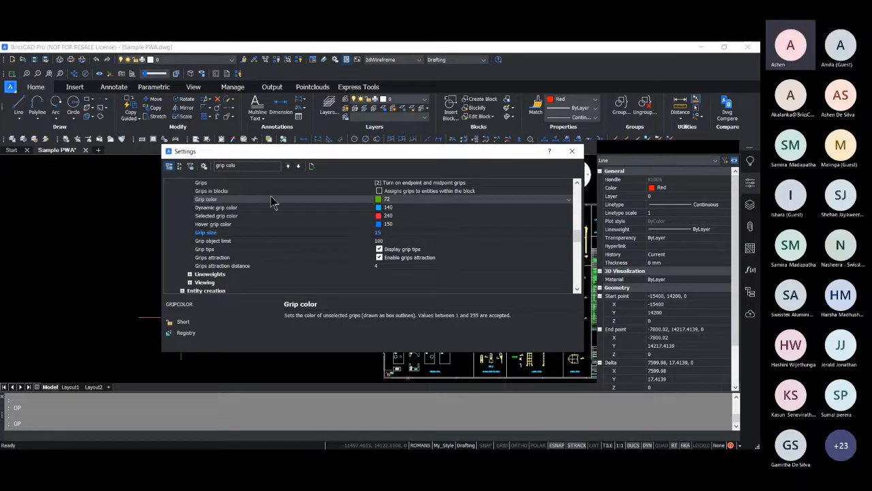
{"action": "left_click", "coordinate": [390, 204]}
{"action": "left_click", "coordinate": [390, 206]}
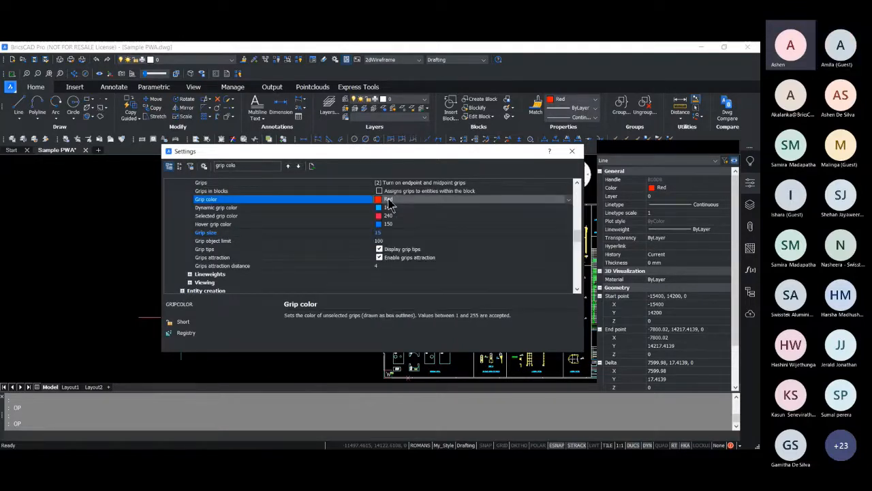
{"action": "left_click", "coordinate": [389, 201]}
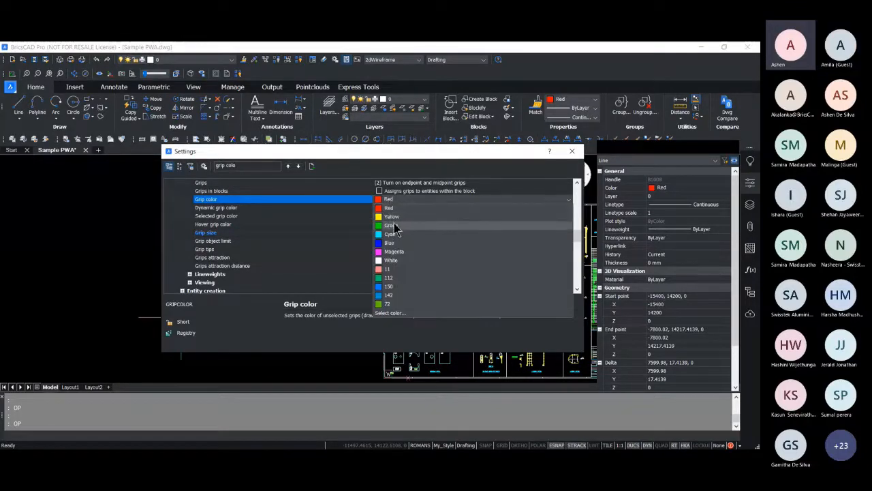
{"action": "left_click", "coordinate": [393, 228]}
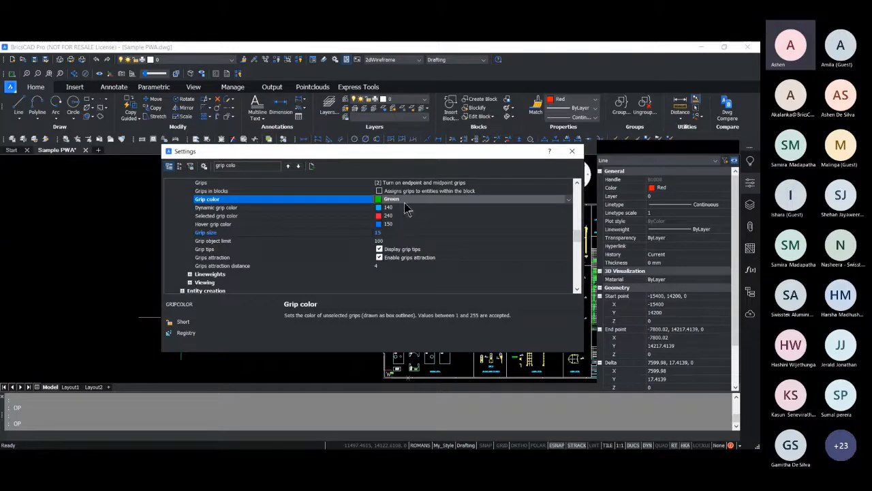
{"action": "left_click", "coordinate": [392, 200]}
{"action": "left_click", "coordinate": [387, 303]}
{"action": "left_click", "coordinate": [572, 150]}
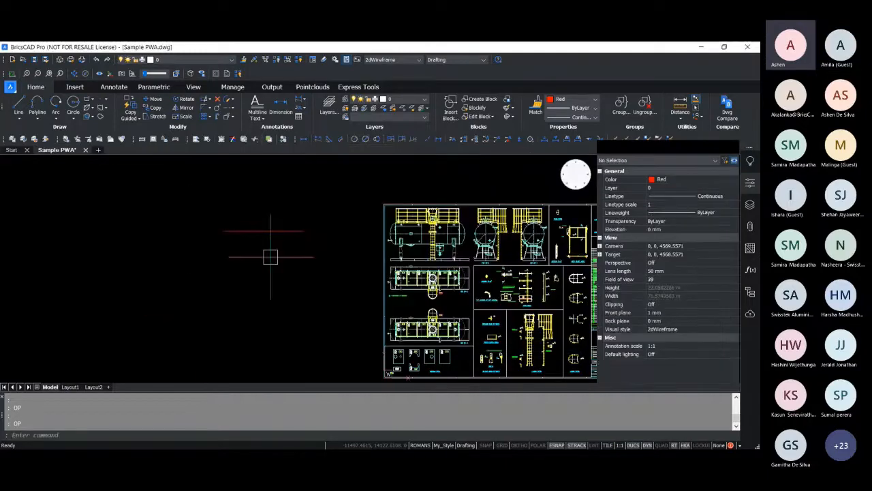
{"action": "left_click", "coordinate": [261, 234]}
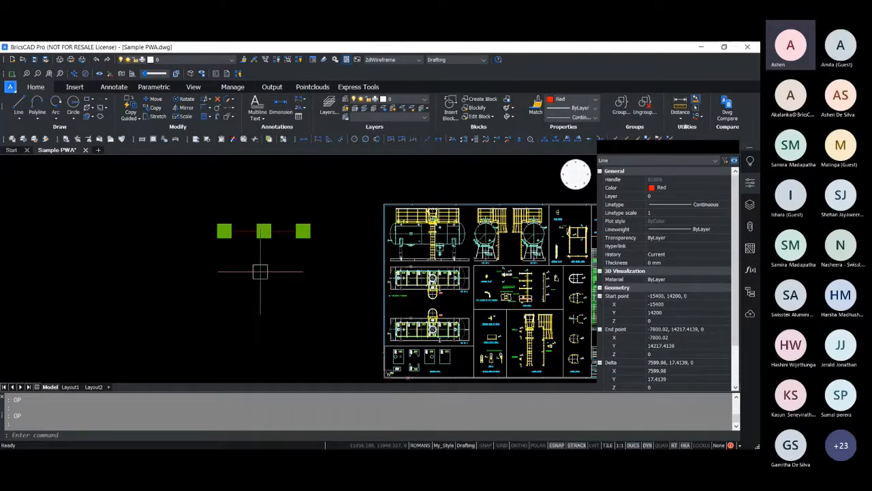
{"action": "scroll", "coordinate": [297, 293], "scroll_direction": "down", "scroll_amount": 2}
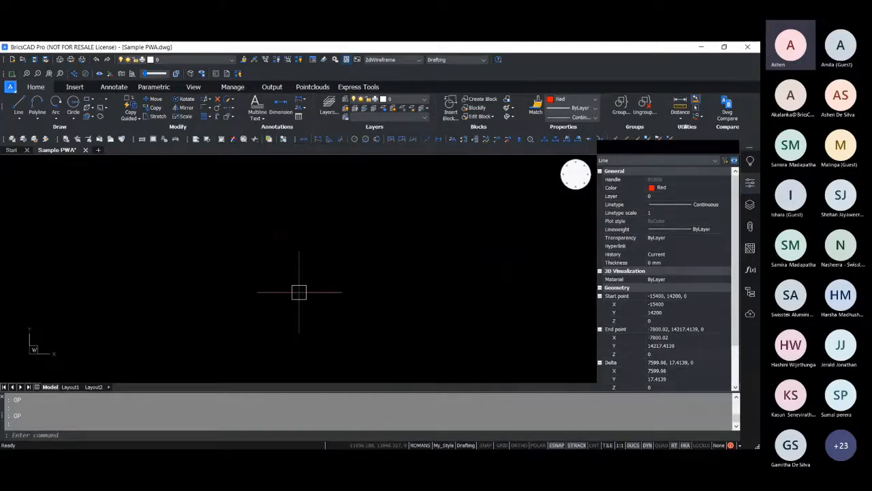
{"action": "scroll", "coordinate": [343, 323], "scroll_direction": "up", "scroll_amount": 5}
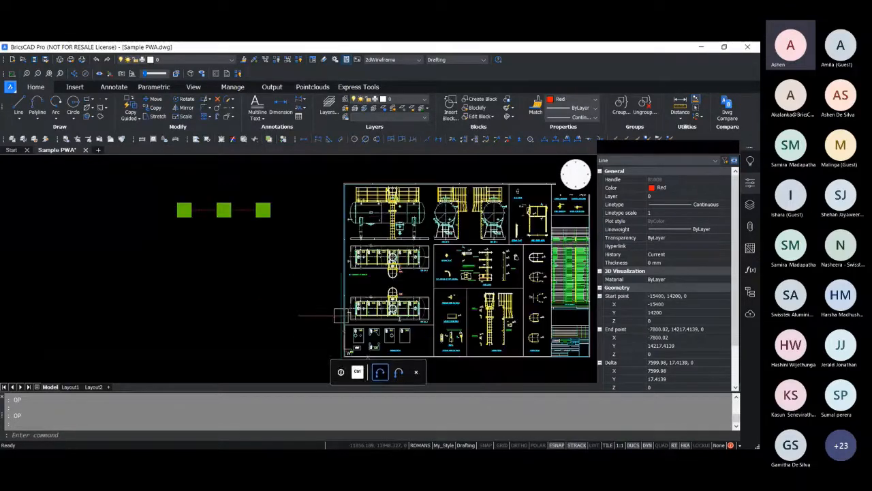
{"action": "scroll", "coordinate": [444, 318], "scroll_direction": "down", "scroll_amount": 4}
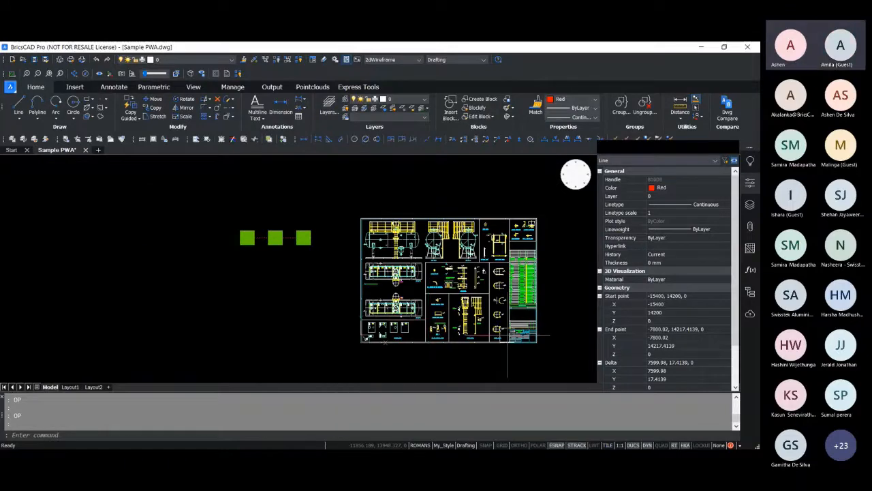
{"action": "scroll", "coordinate": [540, 344], "scroll_direction": "up", "scroll_amount": 1}
{"action": "scroll", "coordinate": [563, 289], "scroll_direction": "up", "scroll_amount": 1}
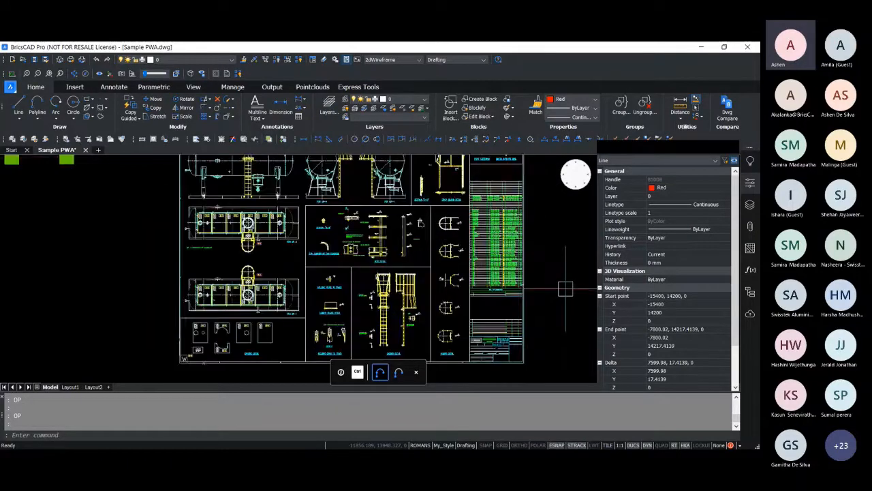
{"action": "scroll", "coordinate": [563, 289], "scroll_direction": "down", "scroll_amount": 1}
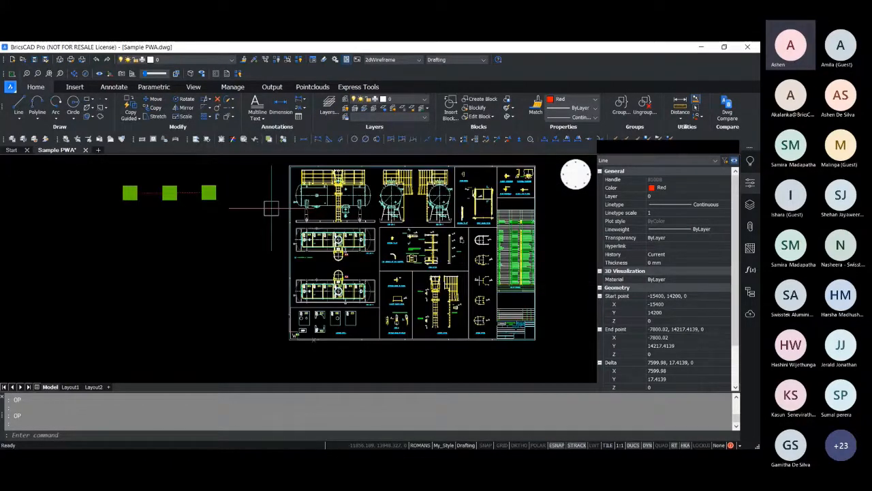
{"action": "key", "text": "Delete"}
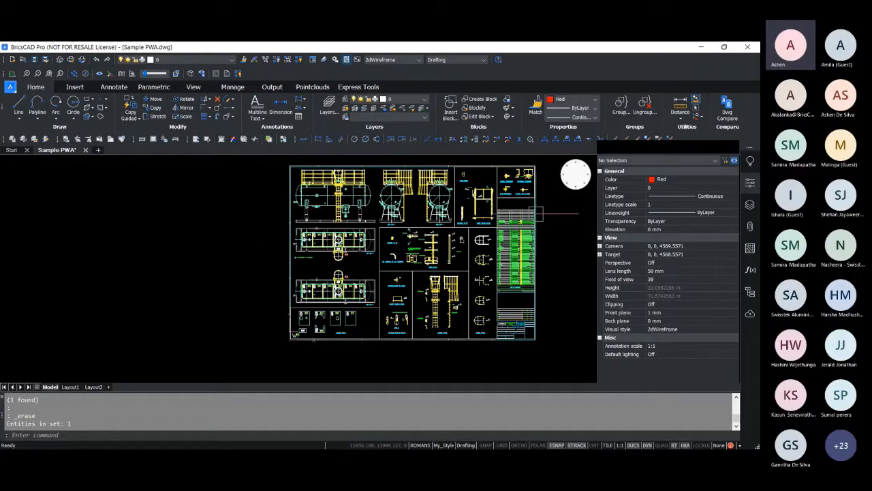
{"action": "scroll", "coordinate": [538, 214], "scroll_direction": "up", "scroll_amount": 1}
{"action": "scroll", "coordinate": [555, 208], "scroll_direction": "up", "scroll_amount": 1}
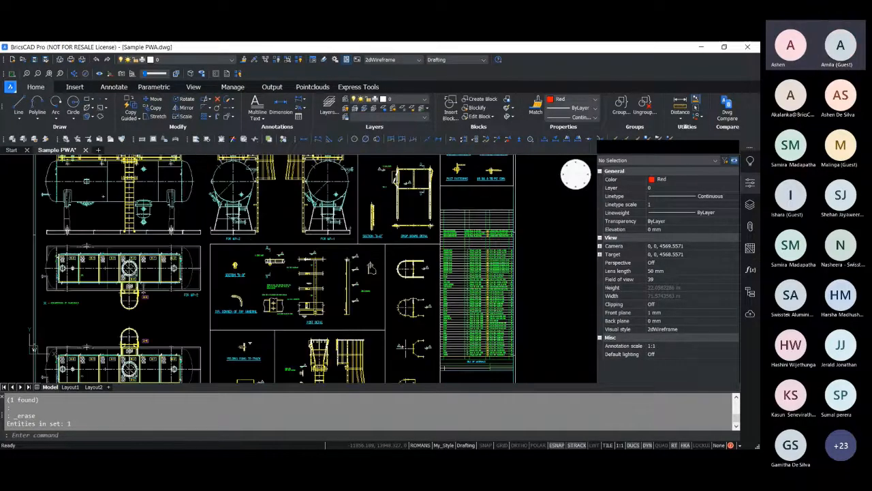
{"action": "scroll", "coordinate": [542, 191], "scroll_direction": "down", "scroll_amount": 2}
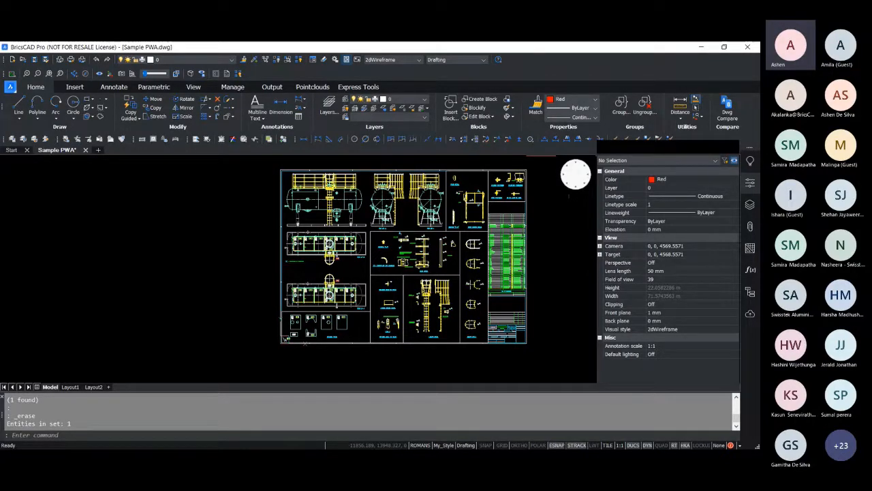
Choose the Drafting (toolbars) workspace from the Quick Access workspace list.
{"action": "left_click", "coordinate": [407, 60]}
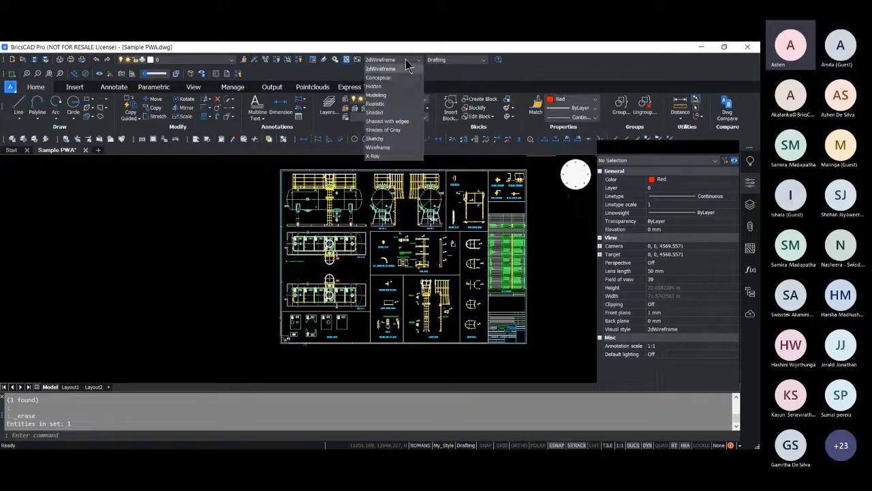
{"action": "left_click", "coordinate": [444, 63]}
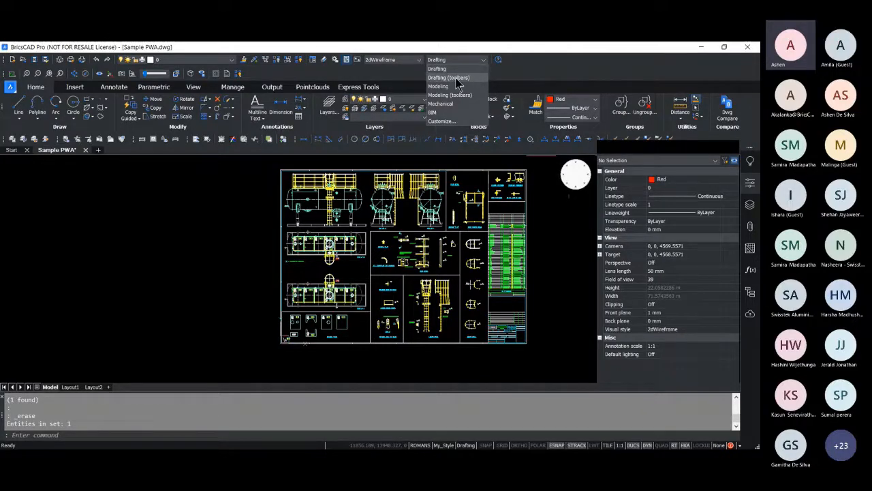
{"action": "left_click", "coordinate": [455, 78]}
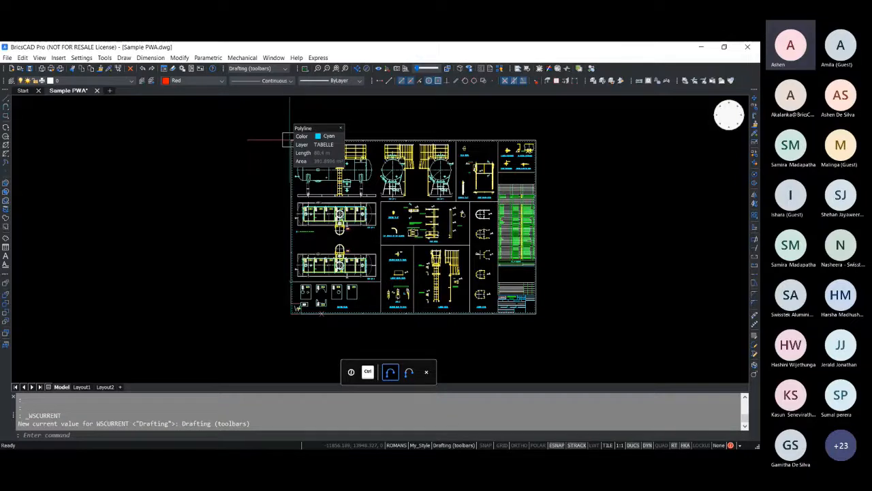
Switch the toolbars to Large icons, then return them to Small icons.
{"action": "right_click", "coordinate": [616, 70]}
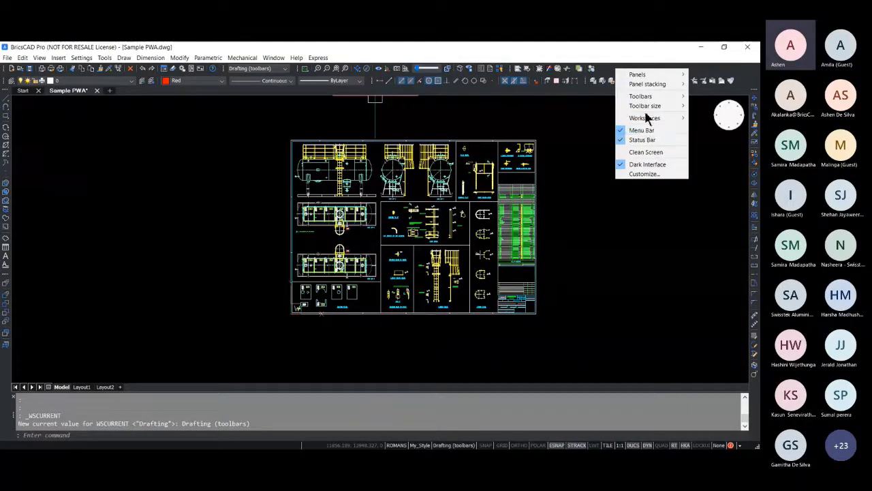
{"action": "mouse_move", "coordinate": [652, 109]}
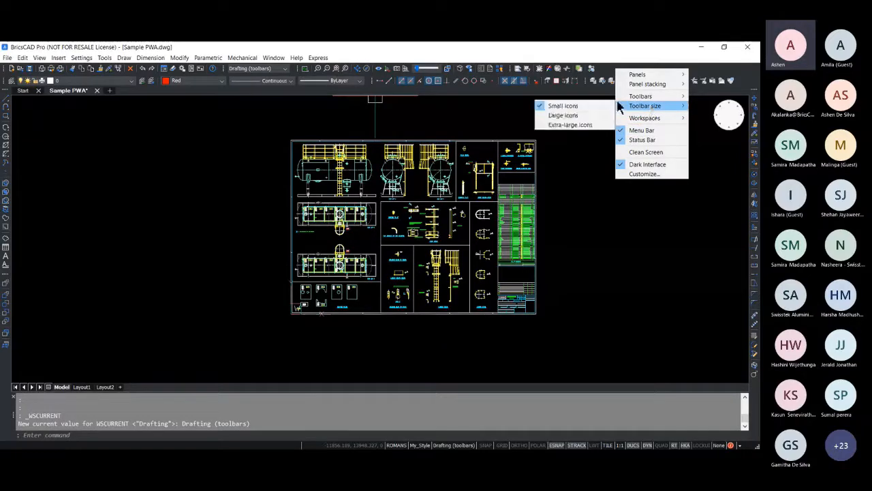
{"action": "left_click", "coordinate": [584, 115]}
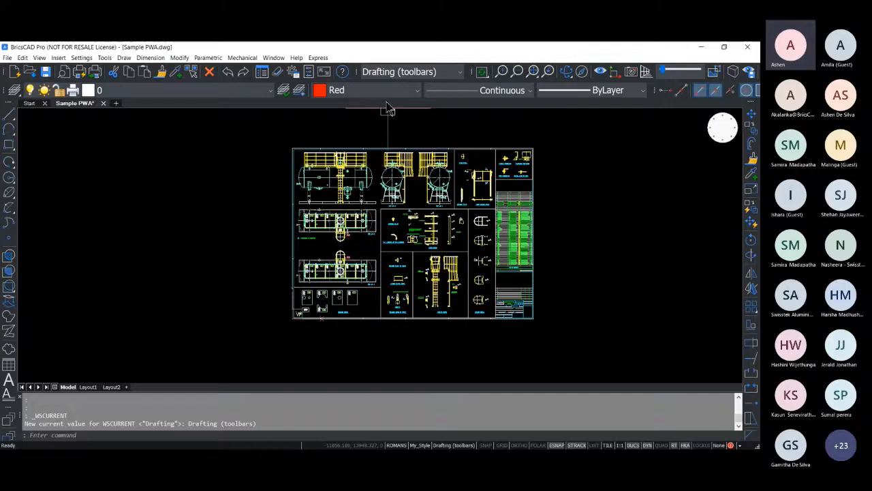
{"action": "right_click", "coordinate": [386, 103]}
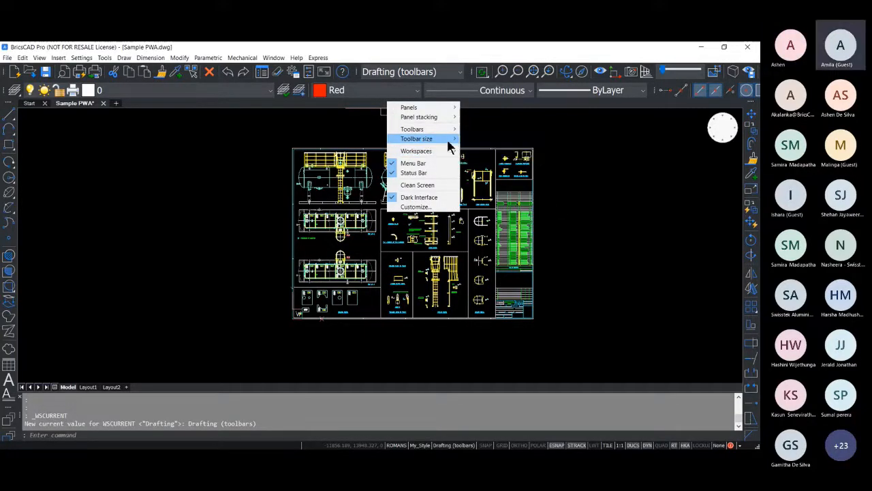
{"action": "mouse_move", "coordinate": [447, 140]}
{"action": "left_click", "coordinate": [476, 136]}
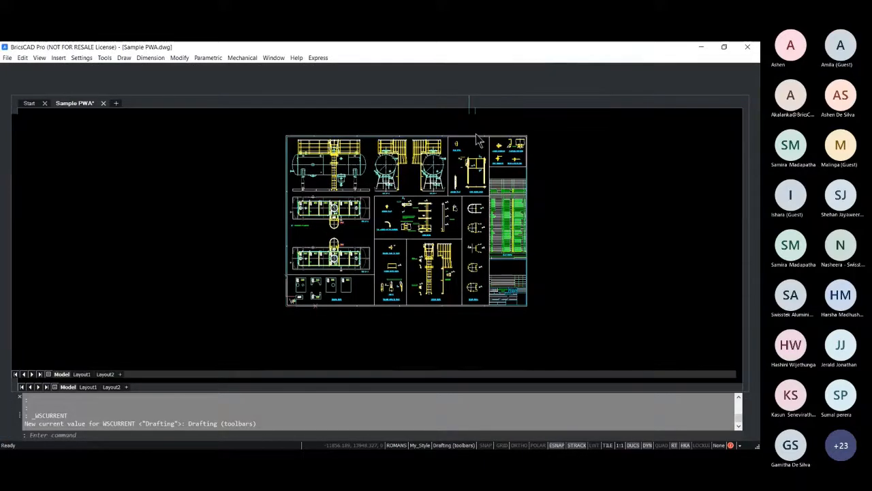
{"action": "left_click", "coordinate": [269, 69]}
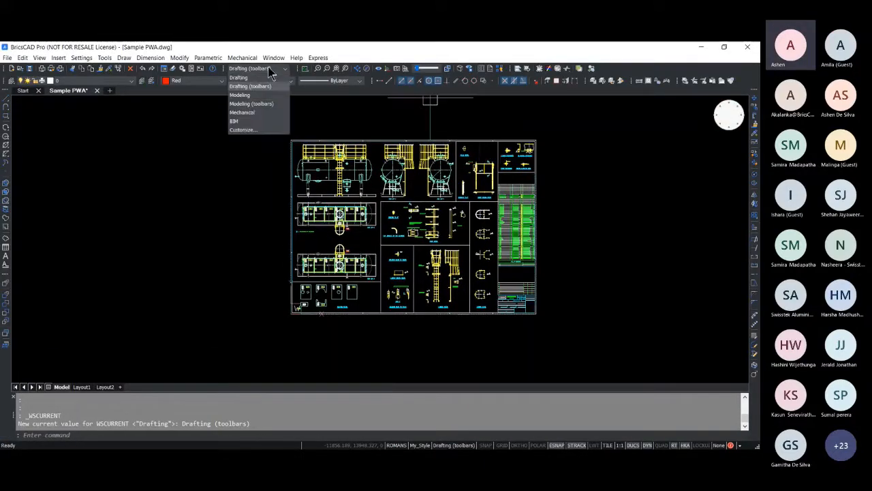
Return to the Drafting workspace and open the Drawing Explorer on the layers list.
{"action": "left_click", "coordinate": [262, 77]}
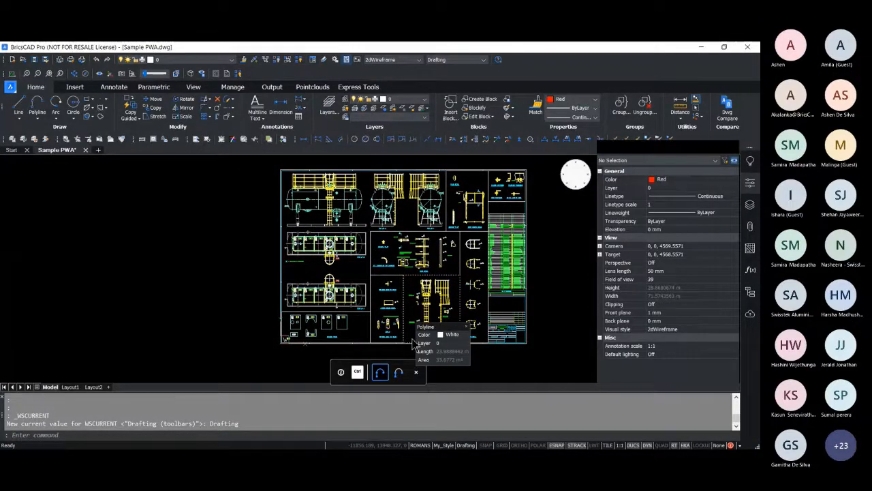
{"action": "scroll", "coordinate": [586, 264], "scroll_direction": "up", "scroll_amount": 2}
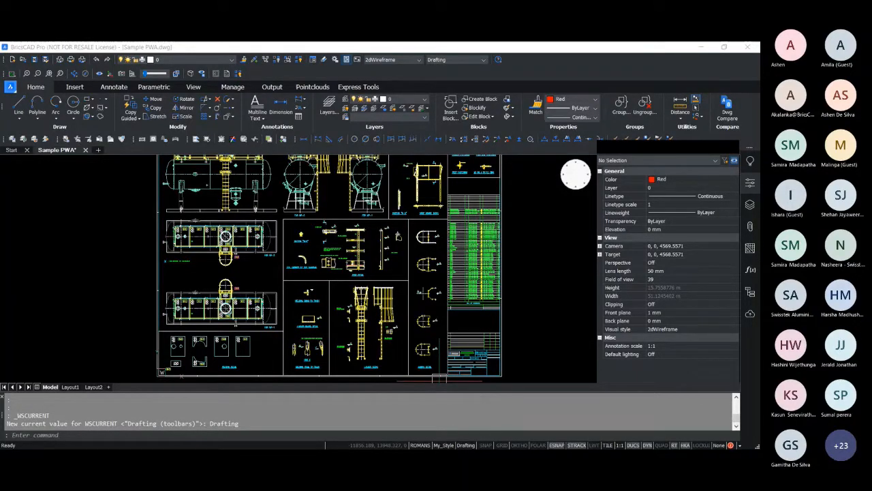
{"action": "scroll", "coordinate": [300, 320], "scroll_direction": "down", "scroll_amount": 2}
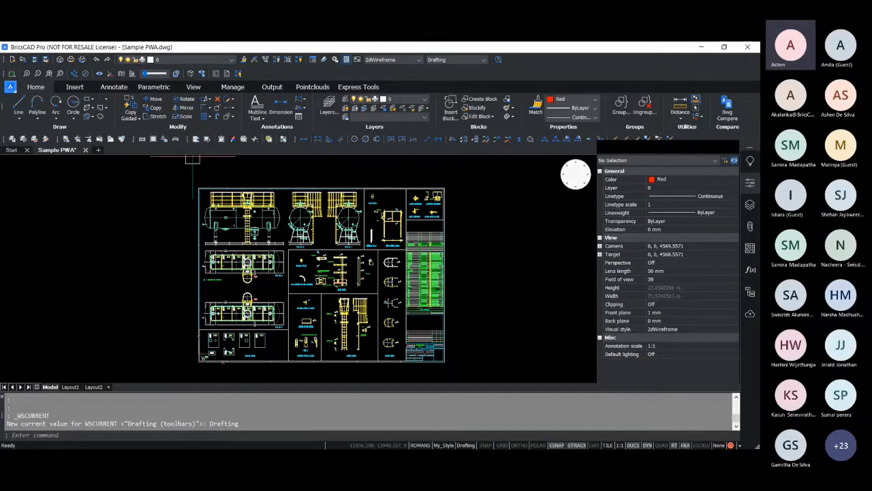
{"action": "left_click", "coordinate": [180, 136]}
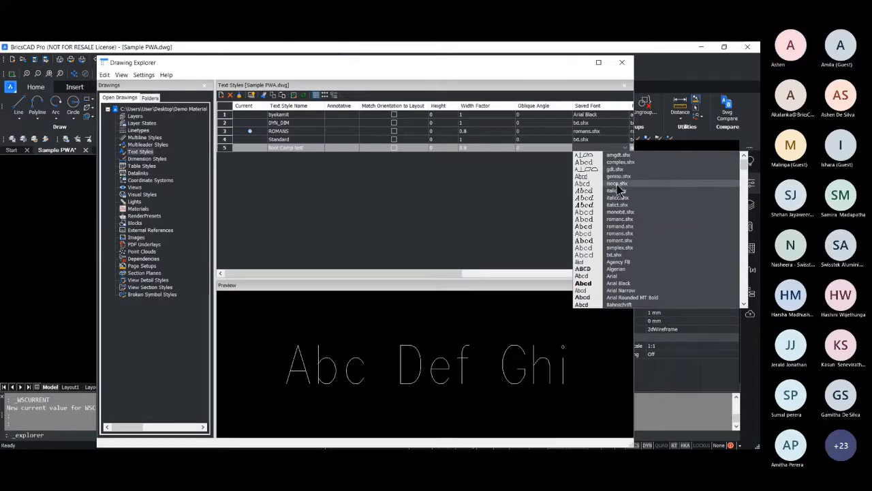
Give the Boot Camp text style the isocp.shx font and New Dimension Style 1 Closed blank arrows.
{"action": "left_click", "coordinate": [618, 190]}
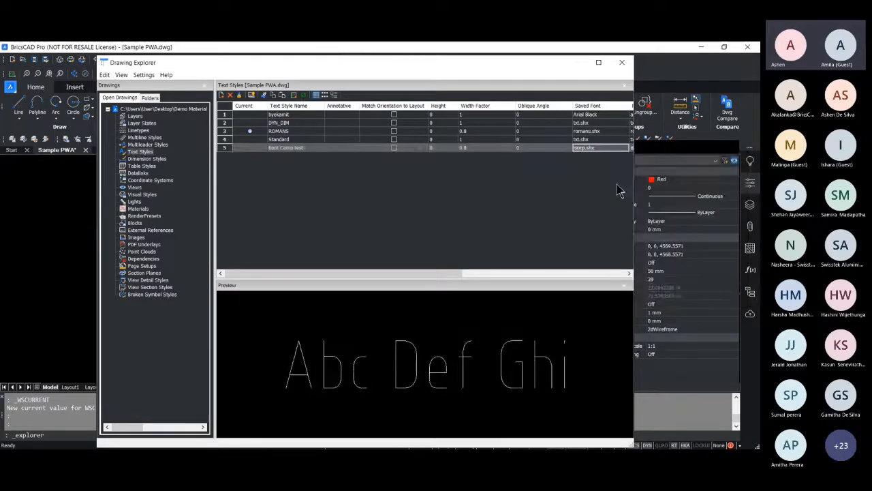
{"action": "left_click", "coordinate": [440, 272]}
{"action": "left_click_drag", "start_coordinate": [474, 275], "coordinate": [482, 274]}
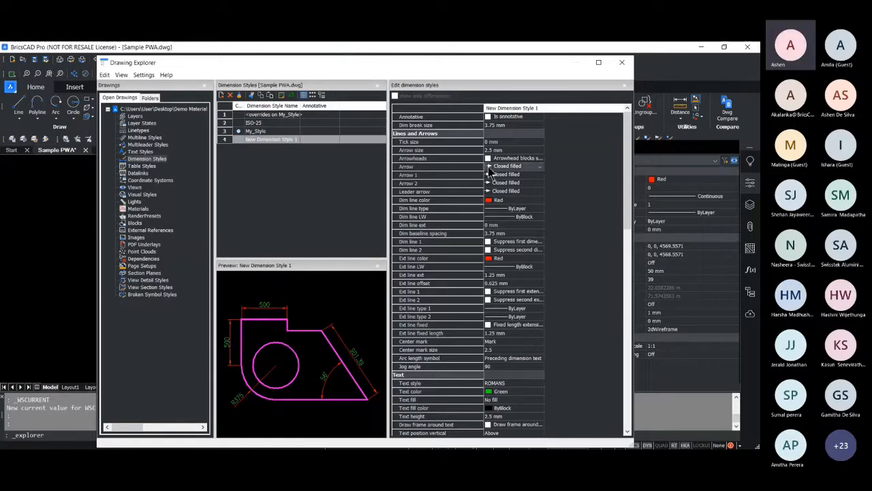
{"action": "left_click", "coordinate": [492, 167]}
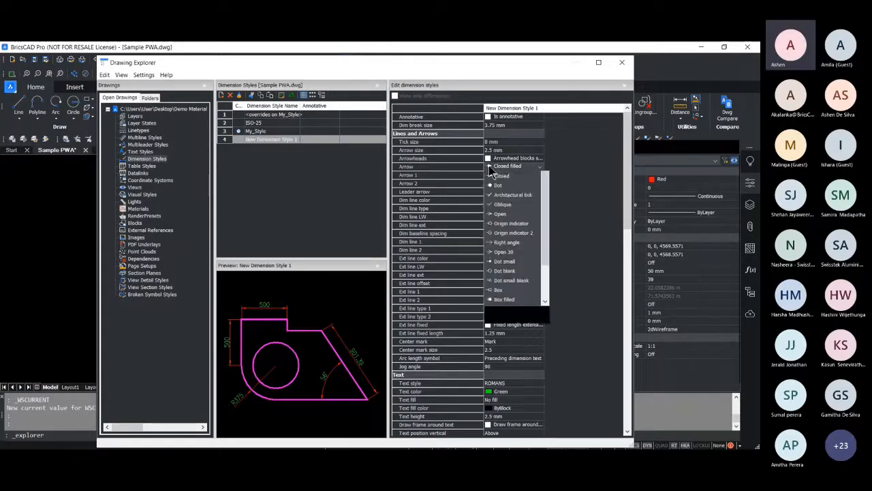
{"action": "left_click", "coordinate": [502, 187]}
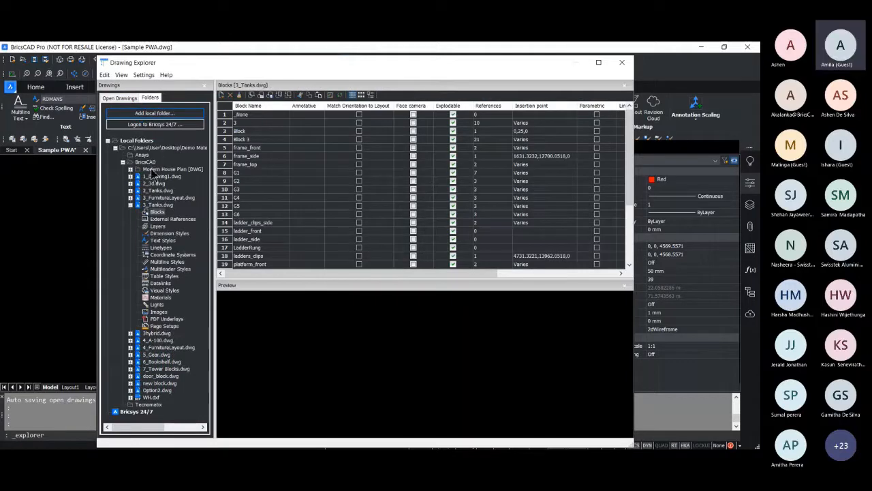
Browse the folder's drawings, previewing 1_Drawing1.dwg, 2_3d.dwg and the next file.
{"action": "left_click", "coordinate": [157, 176]}
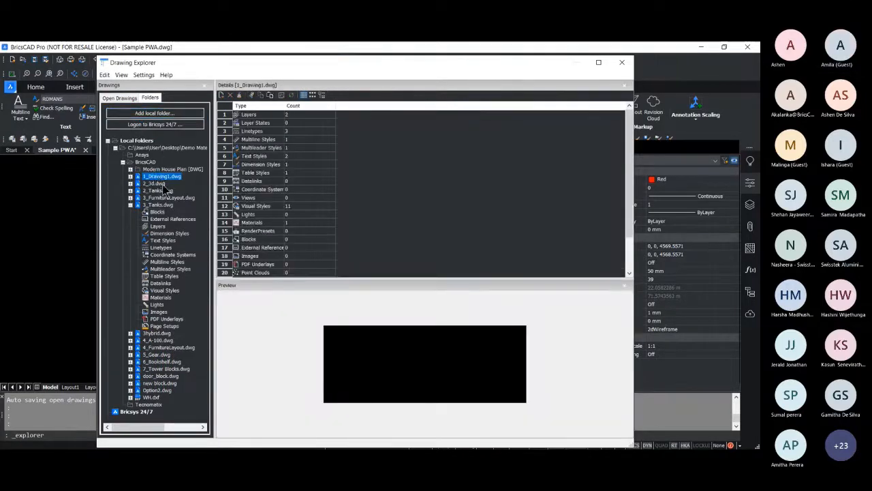
{"action": "left_click", "coordinate": [161, 183]}
{"action": "left_click", "coordinate": [168, 198]}
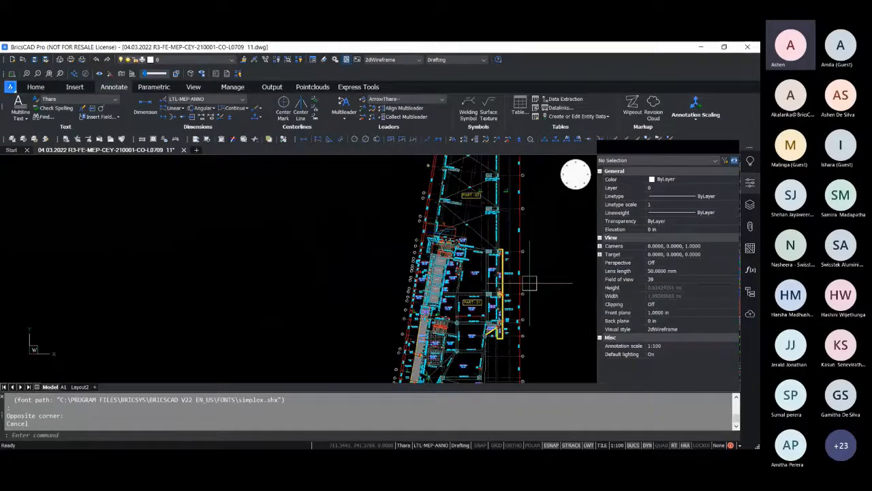
{"action": "scroll", "coordinate": [540, 293], "scroll_direction": "down", "scroll_amount": 3}
{"action": "scroll", "coordinate": [539, 293], "scroll_direction": "up", "scroll_amount": 4}
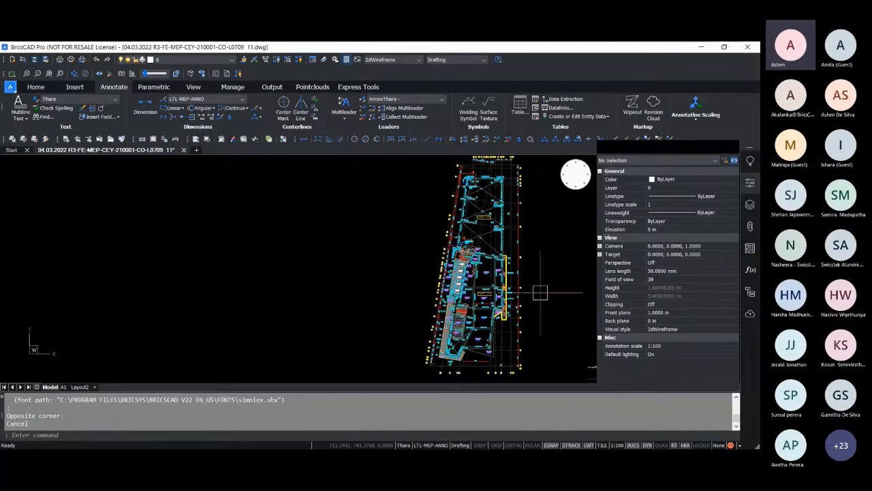
Open the sfsdf block, then its nested square block, for editing.
{"action": "mouse_move", "coordinate": [536, 293]}
{"action": "middle_mouse_down"}
{"action": "mouse_move", "coordinate": [481, 263]}
{"action": "mouse_move", "coordinate": [430, 258]}
{"action": "middle_mouse_up"}
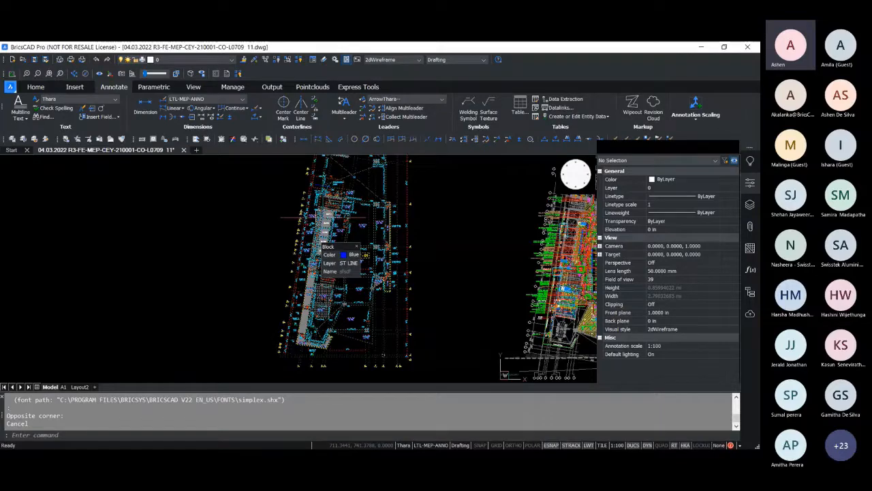
{"action": "double_click", "coordinate": [327, 224]}
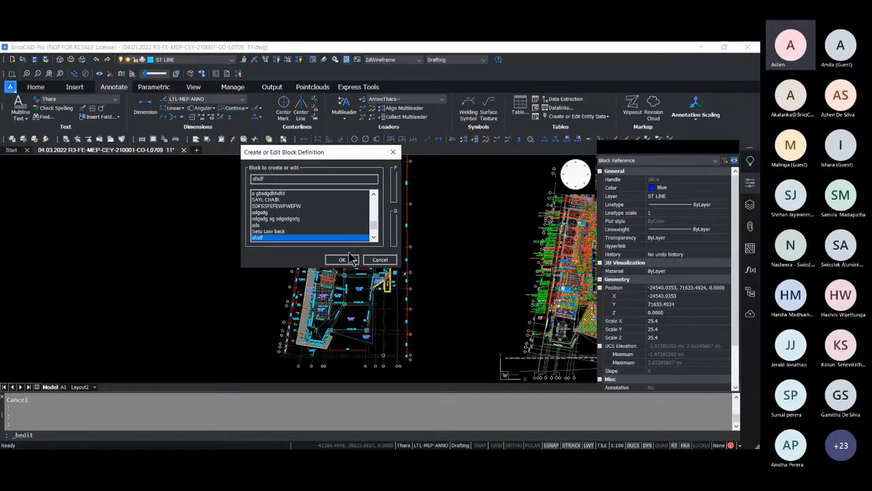
{"action": "left_click", "coordinate": [340, 259]}
{"action": "scroll", "coordinate": [187, 266], "scroll_direction": "down", "scroll_amount": 3}
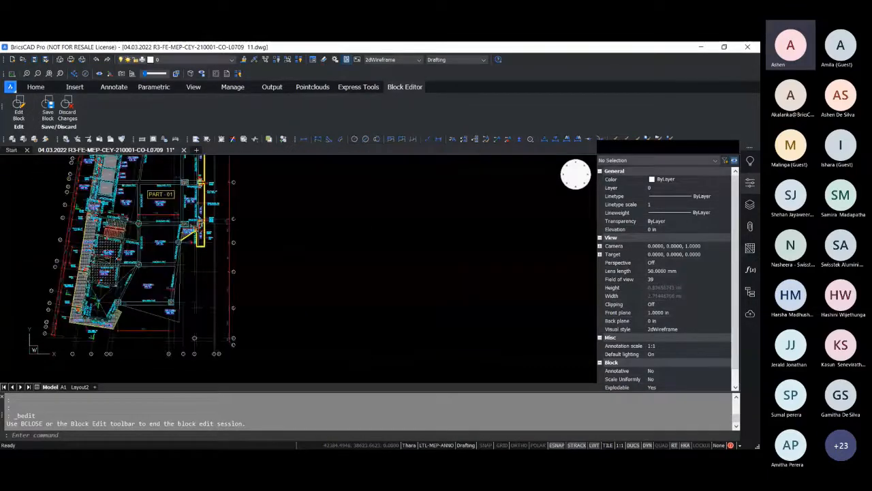
{"action": "scroll", "coordinate": [47, 265], "scroll_direction": "up", "scroll_amount": 4}
{"action": "scroll", "coordinate": [116, 252], "scroll_direction": "up", "scroll_amount": 4}
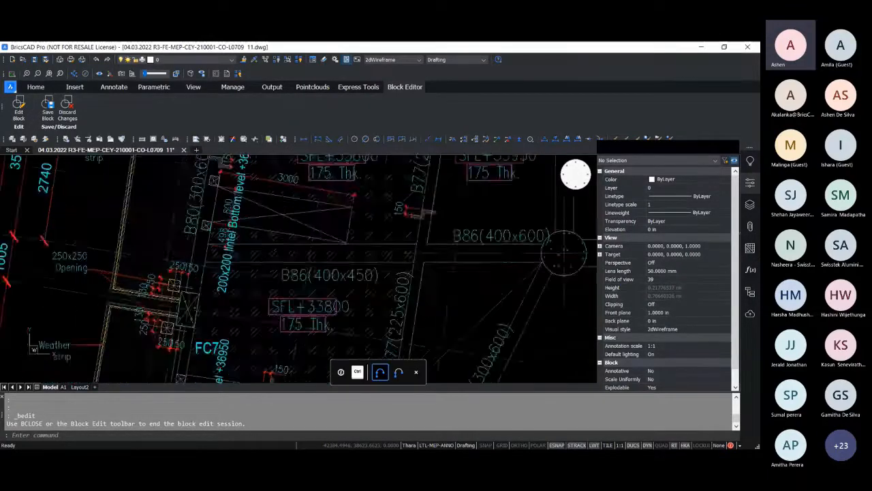
{"action": "scroll", "coordinate": [152, 324], "scroll_direction": "up", "scroll_amount": 4}
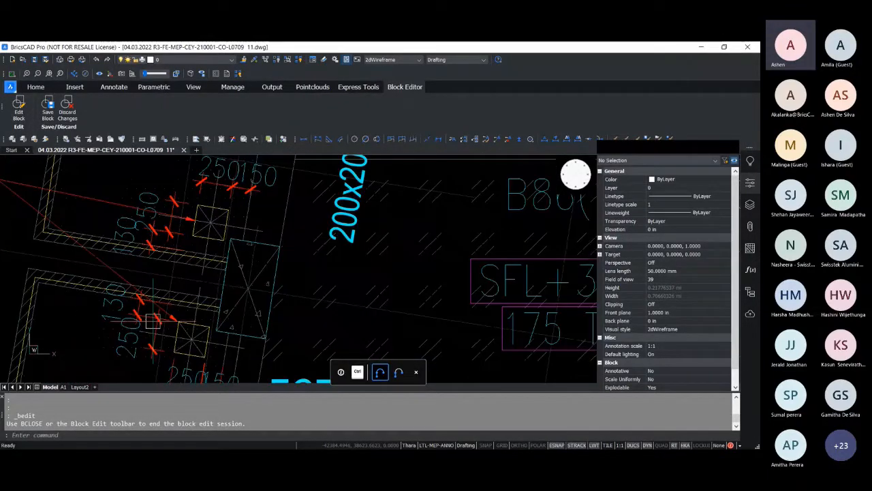
{"action": "double_click", "coordinate": [208, 239]}
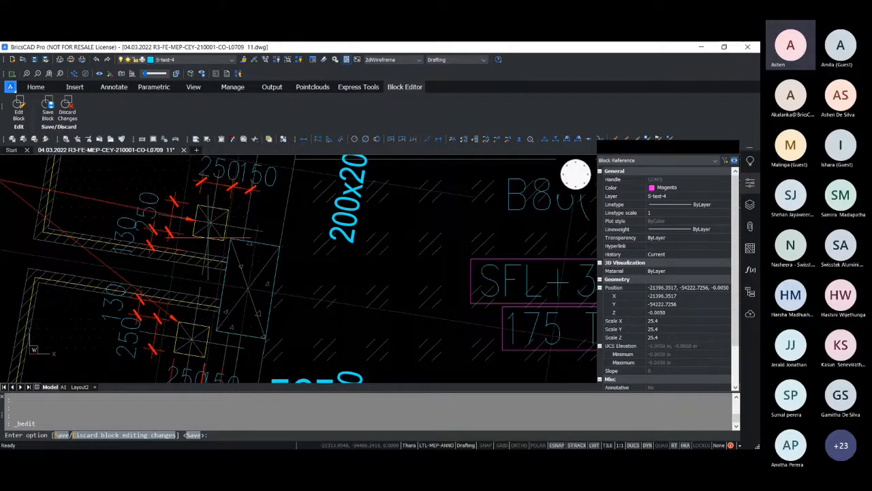
Draw a diagonal line from the square's top-left to its bottom-right corner.
{"action": "left_click", "coordinate": [36, 88]}
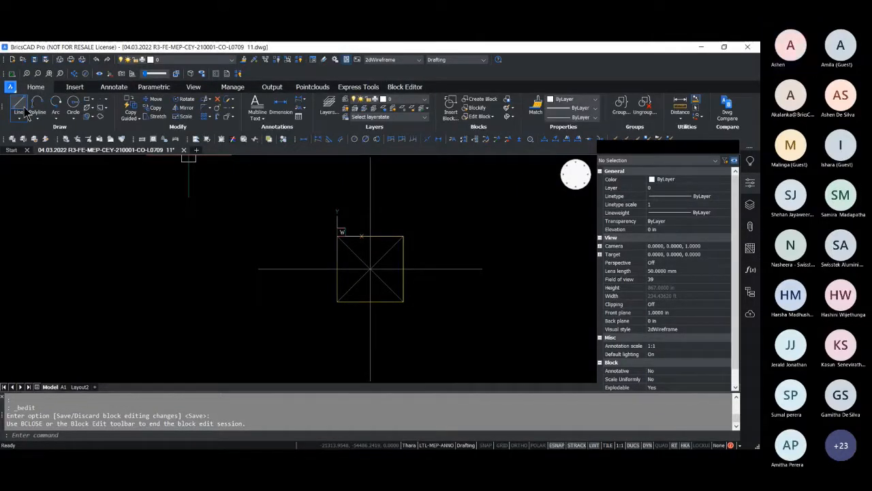
{"action": "left_click", "coordinate": [22, 108]}
{"action": "left_click", "coordinate": [338, 236]}
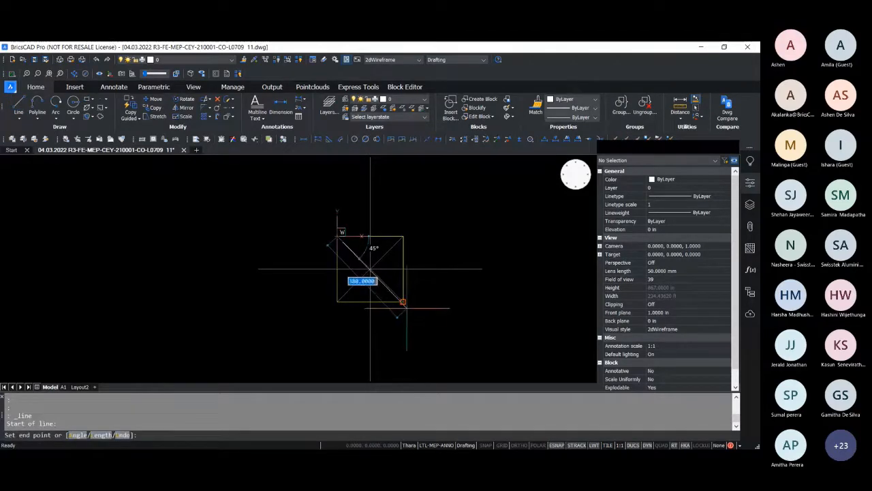
{"action": "left_click", "coordinate": [403, 301]}
{"action": "key", "text": "Return"}
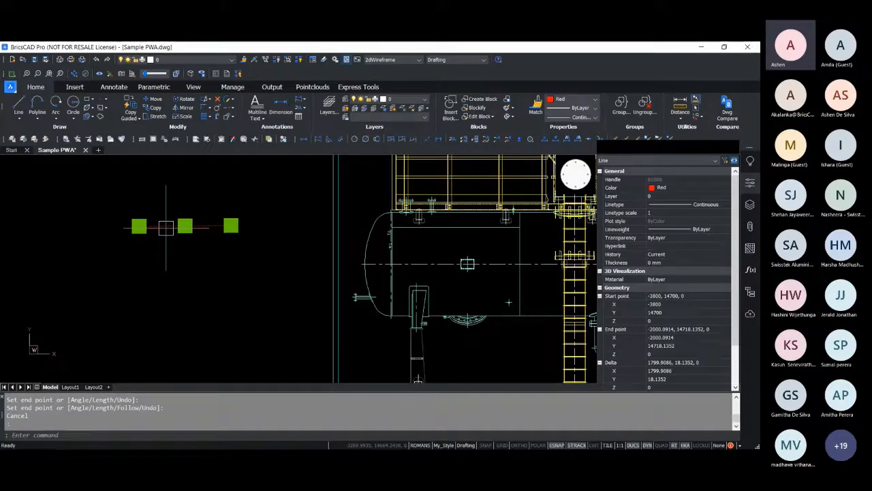
Test the drawing's right-click menu and a Join on the red line, cancelling both.
{"action": "right_click", "coordinate": [166, 230]}
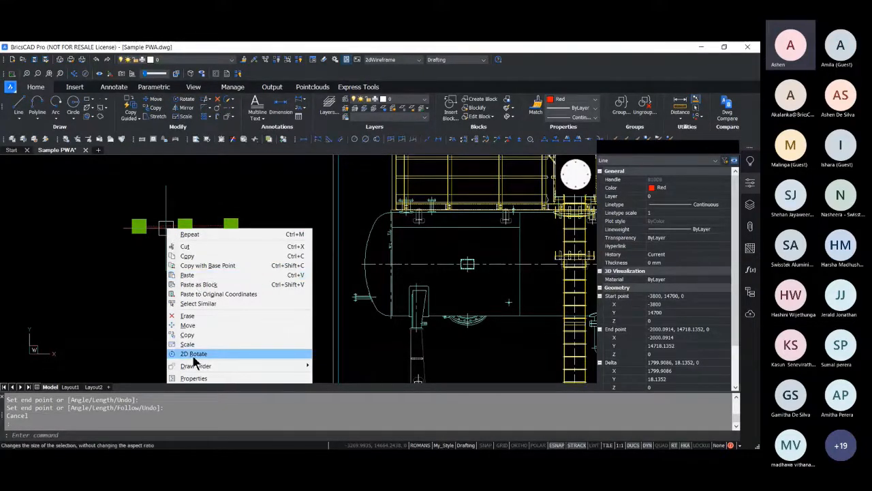
{"action": "left_click", "coordinate": [129, 272]}
{"action": "left_click", "coordinate": [661, 445]}
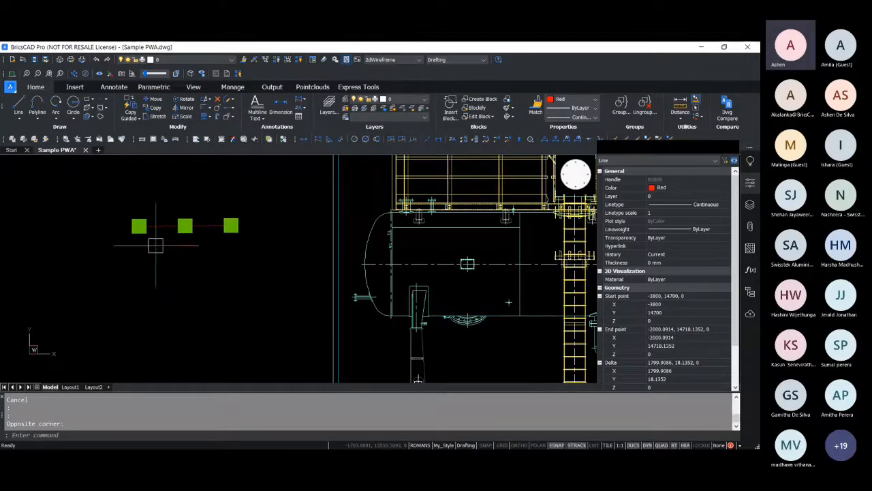
{"action": "key", "text": "Escape"}
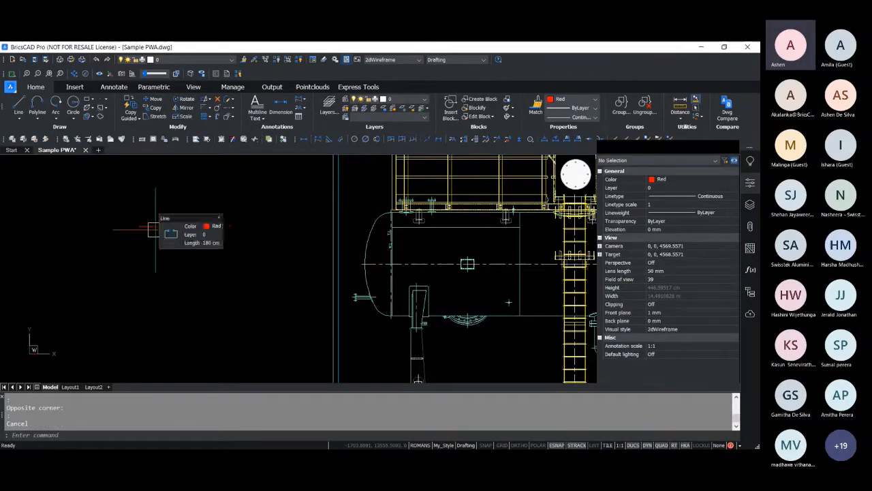
{"action": "right_click", "coordinate": [155, 229]}
{"action": "key", "text": "Escape"}
Show the red line's Quad popup and its shortcut menu, then deselect the line.
{"action": "mouse_move", "coordinate": [155, 227]}
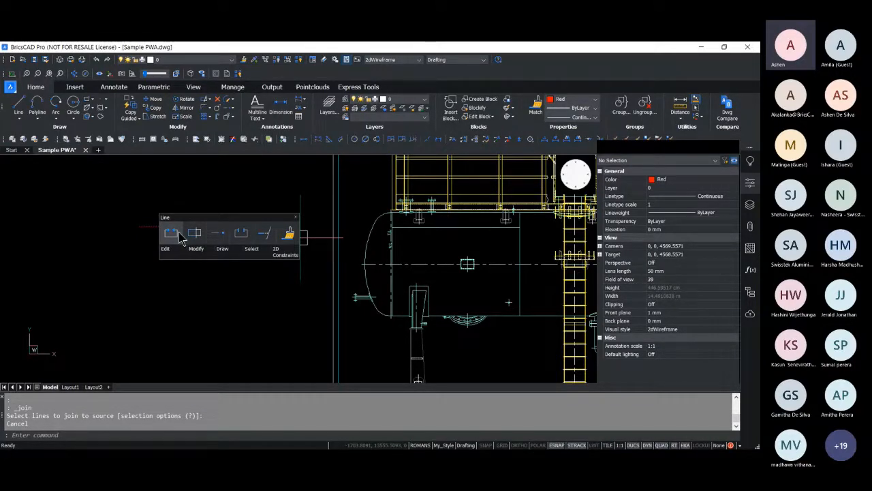
{"action": "key", "text": "Escape"}
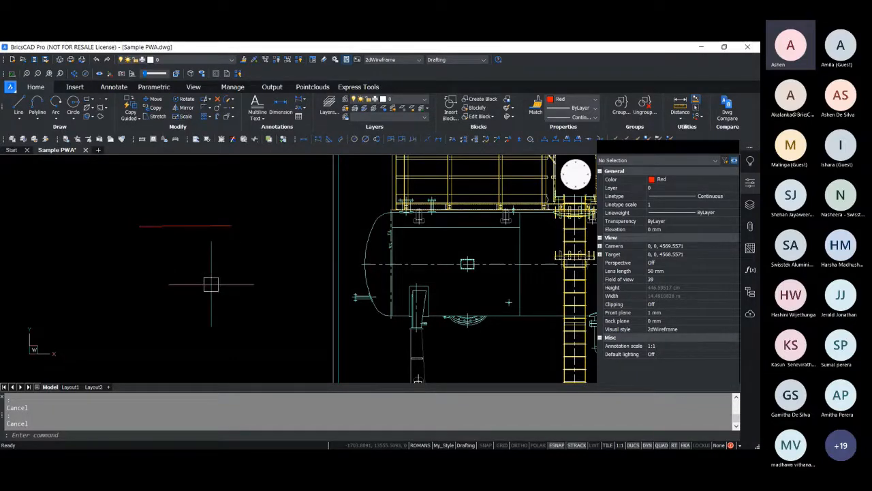
{"action": "left_click", "coordinate": [168, 226]}
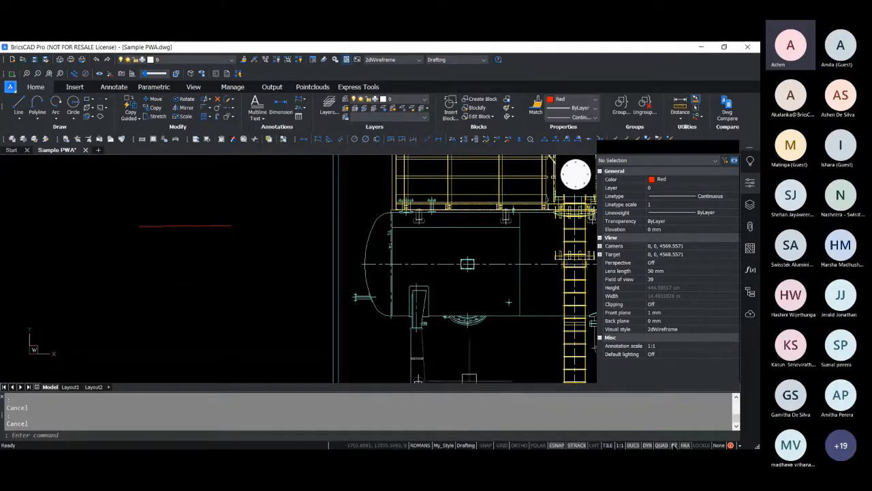
{"action": "right_click", "coordinate": [169, 226]}
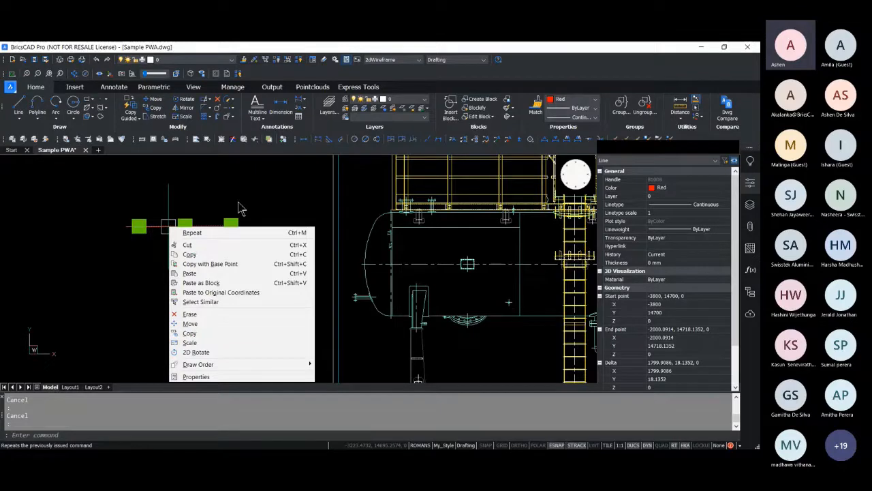
{"action": "key", "text": "Escape"}
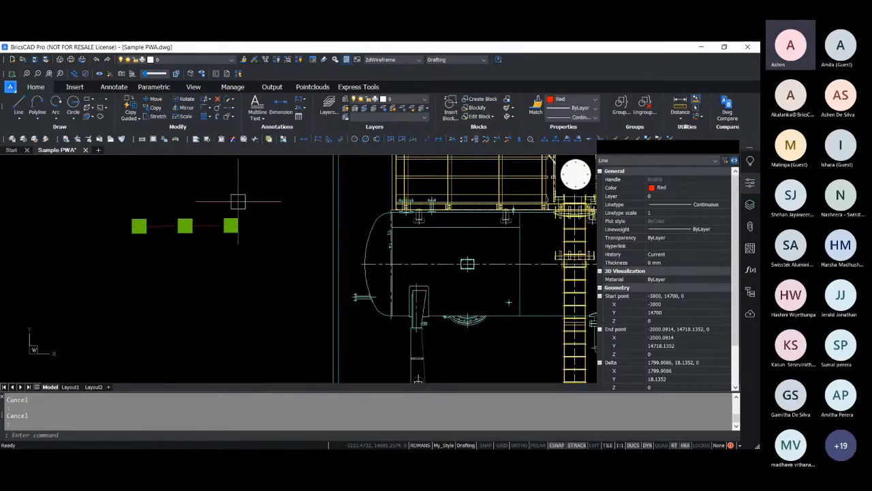
{"action": "mouse_move", "coordinate": [205, 234]}
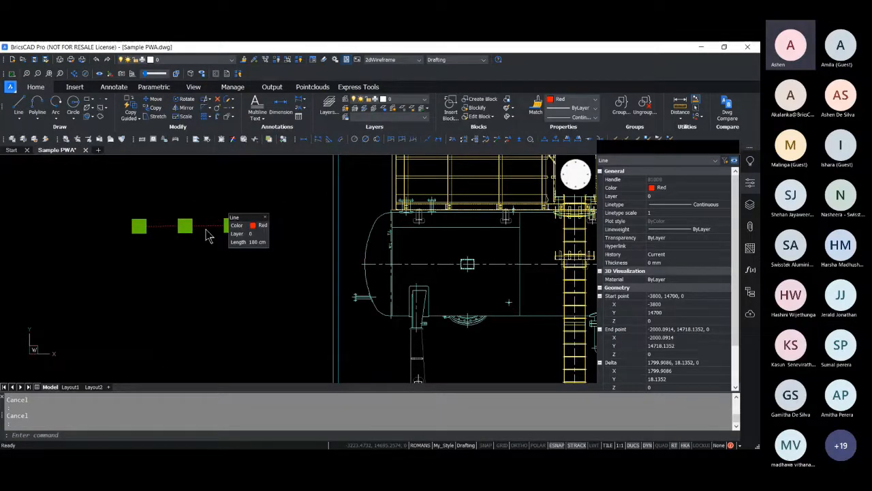
{"action": "key", "text": "Escape"}
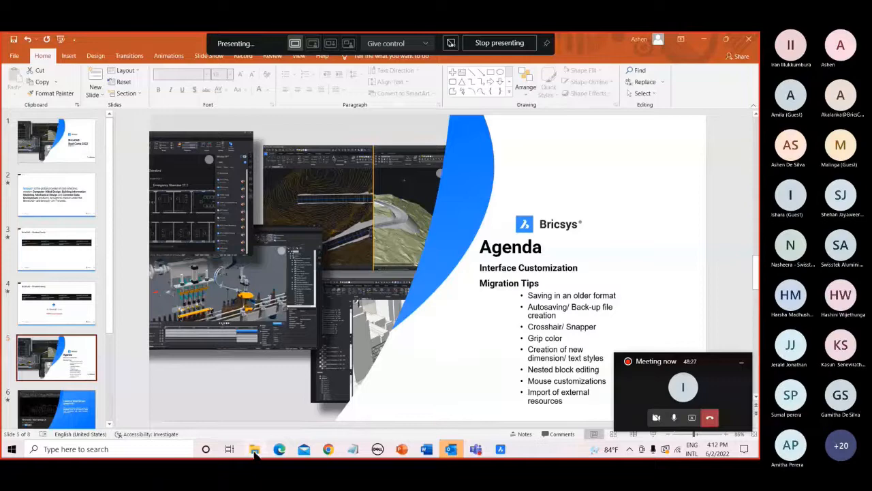
Open File Explorer from the taskbar.
{"action": "left_click", "coordinate": [255, 451]}
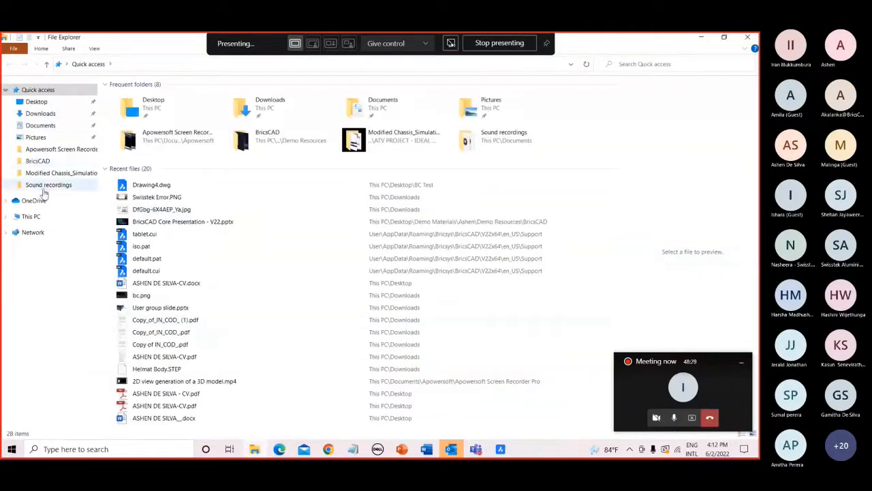
Browse This PC into OS (C:) > Users and look inside the User profile folder.
{"action": "left_click", "coordinate": [31, 217]}
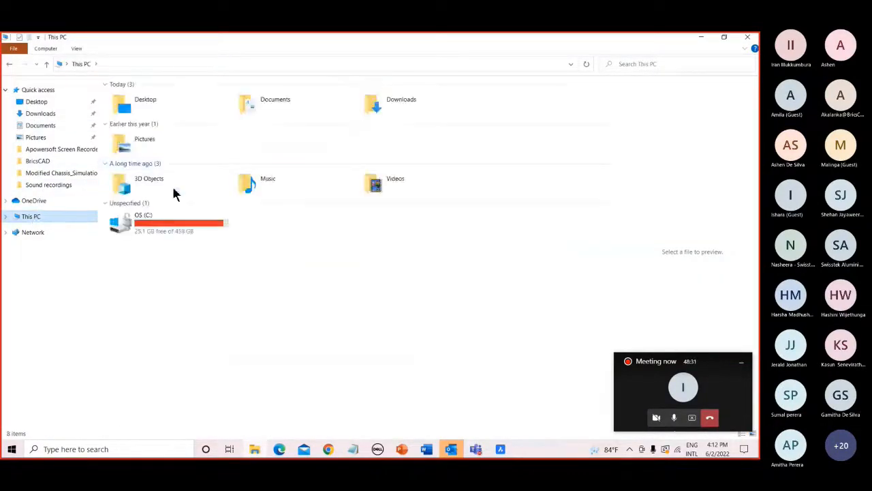
{"action": "double_click", "coordinate": [163, 230]}
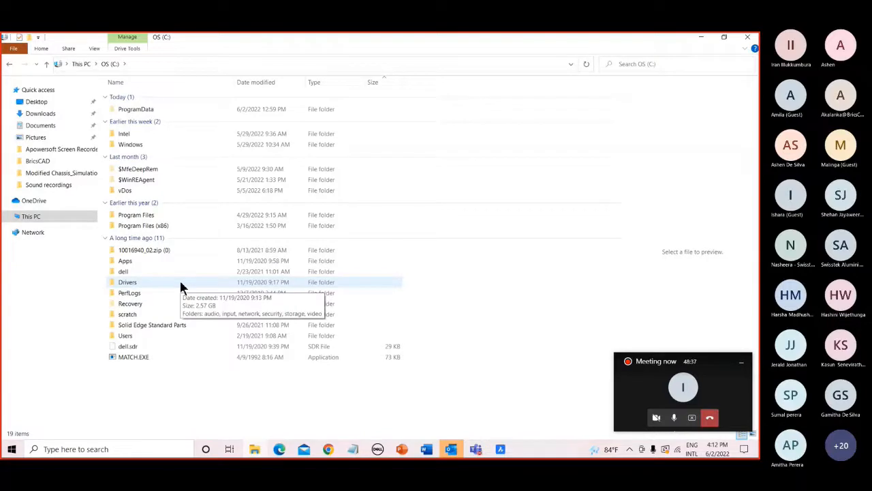
{"action": "double_click", "coordinate": [126, 336]}
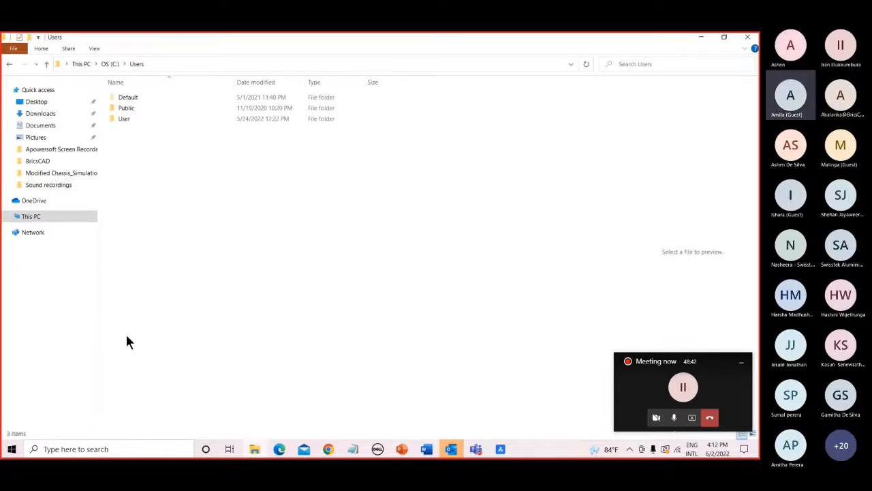
{"action": "double_click", "coordinate": [123, 119]}
{"action": "left_click", "coordinate": [46, 63]}
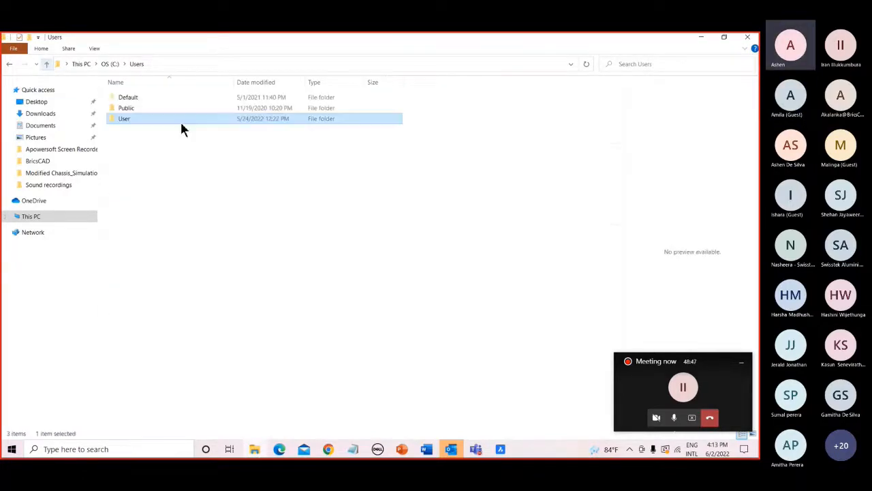
Explore the Default profile's AppData Local and Roaming\Microsoft folders, then return to Users.
{"action": "double_click", "coordinate": [128, 96]}
{"action": "double_click", "coordinate": [132, 97]}
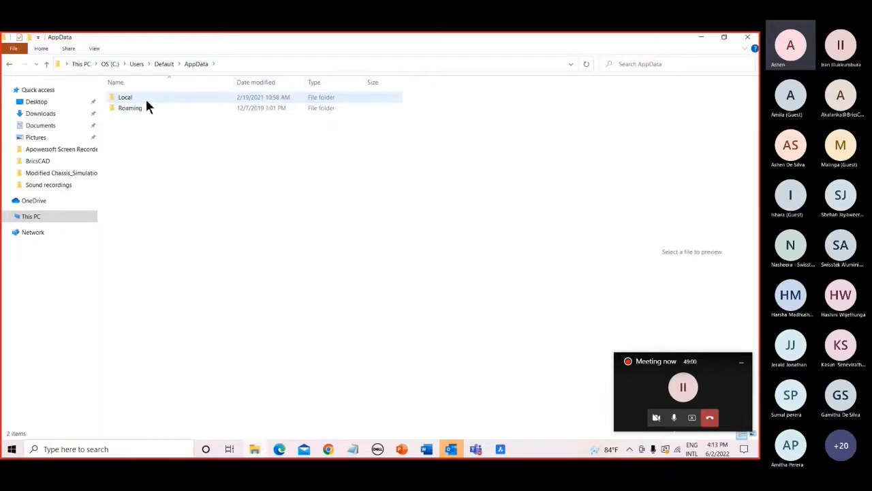
{"action": "double_click", "coordinate": [130, 98]}
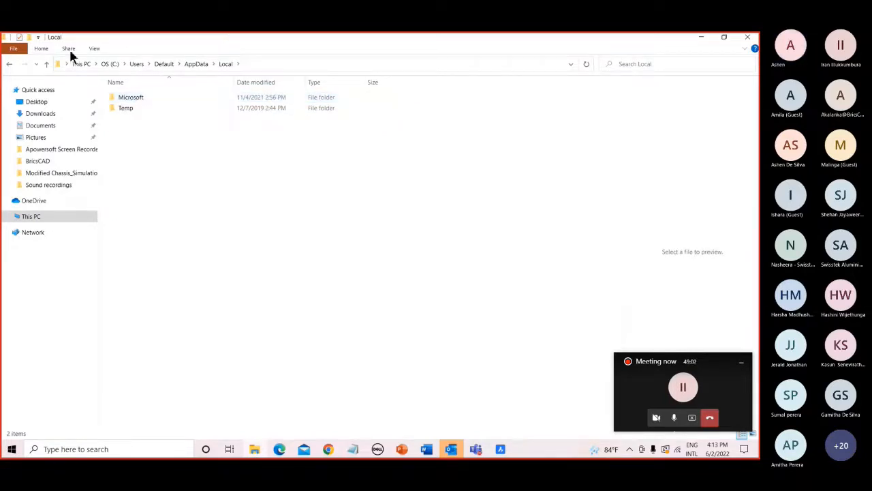
{"action": "left_click", "coordinate": [47, 65]}
{"action": "left_click", "coordinate": [129, 109]}
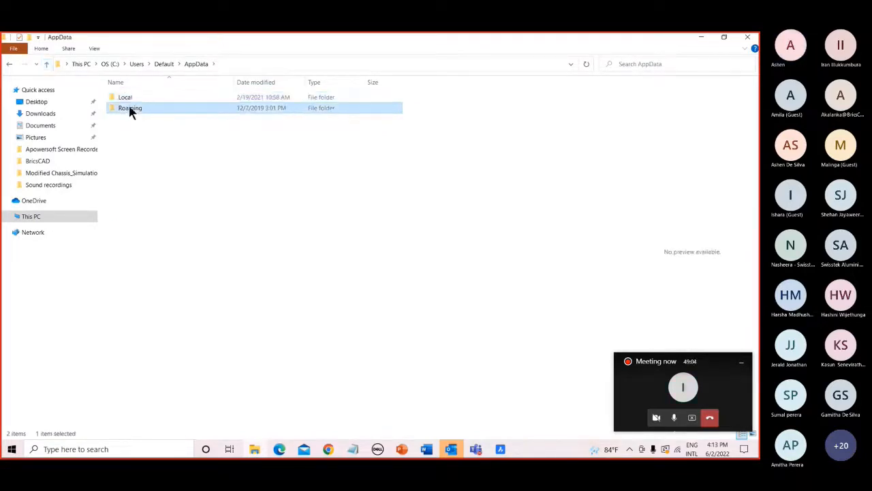
{"action": "double_click", "coordinate": [129, 109]}
{"action": "double_click", "coordinate": [128, 97]}
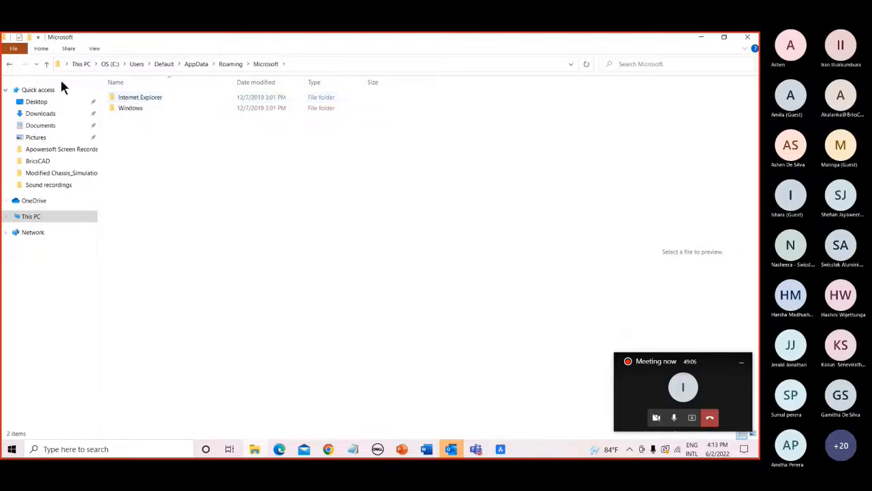
{"action": "left_click", "coordinate": [47, 64]}
{"action": "double_click", "coordinate": [47, 65]}
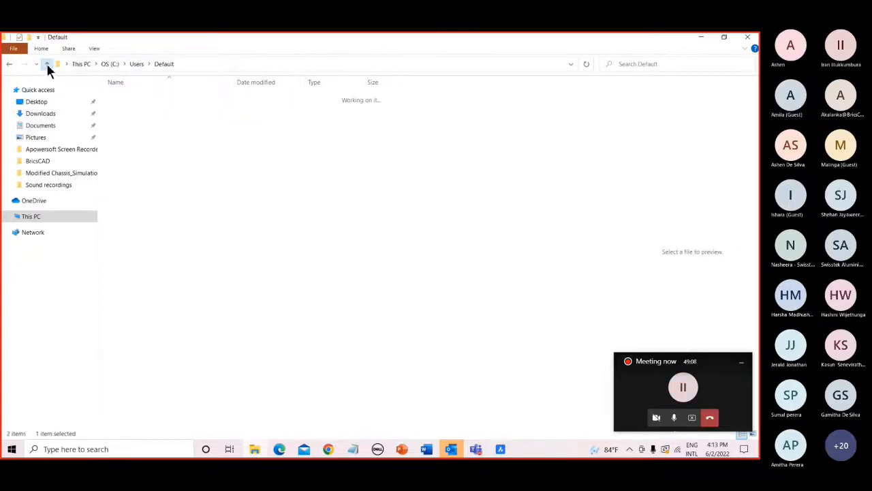
{"action": "left_click", "coordinate": [47, 64]}
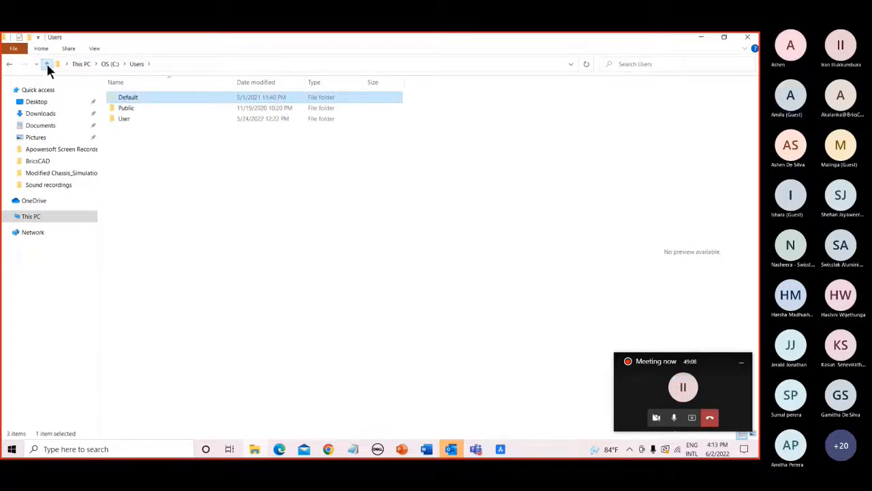
Check the Public and User folders, open C:\Apps (7VDFT, YR2T2), then stop presenting.
{"action": "double_click", "coordinate": [126, 108]}
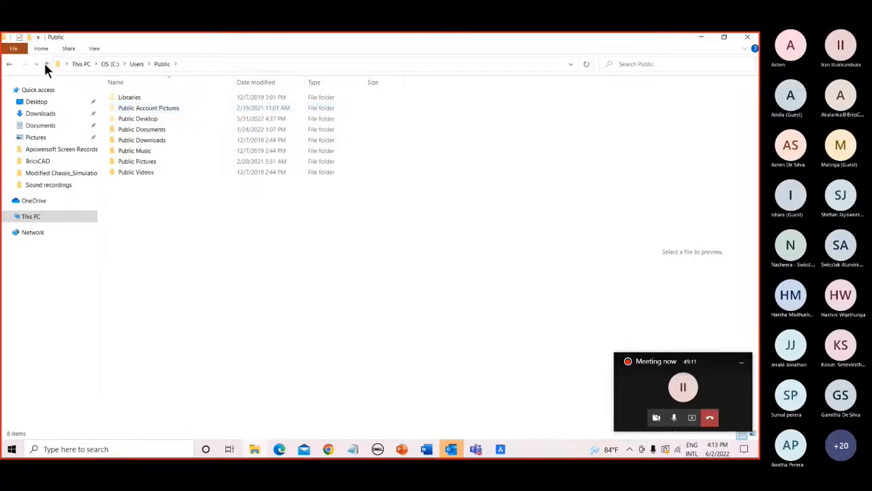
{"action": "left_click", "coordinate": [46, 64]}
{"action": "double_click", "coordinate": [146, 117]}
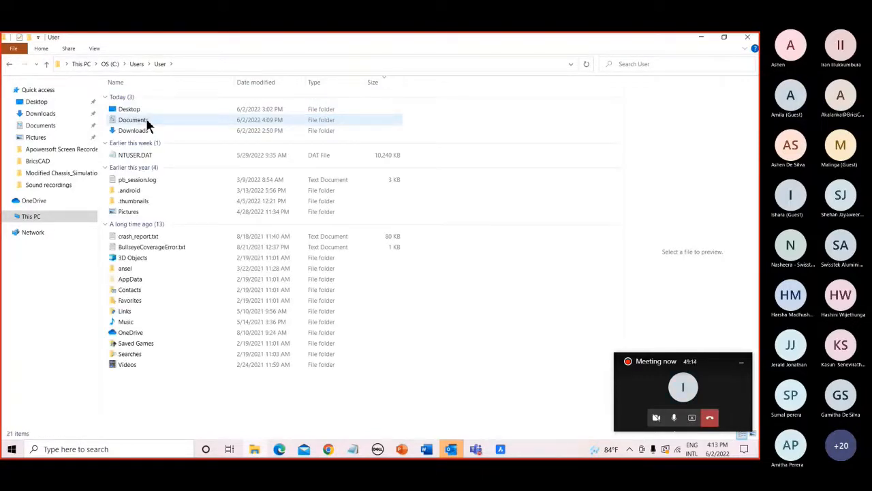
{"action": "left_click", "coordinate": [47, 64]}
{"action": "left_click", "coordinate": [46, 64]}
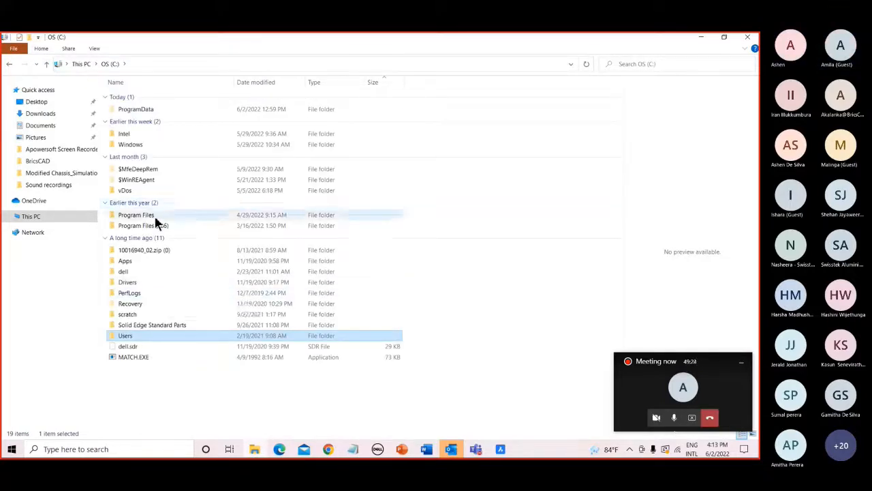
{"action": "double_click", "coordinate": [138, 260]}
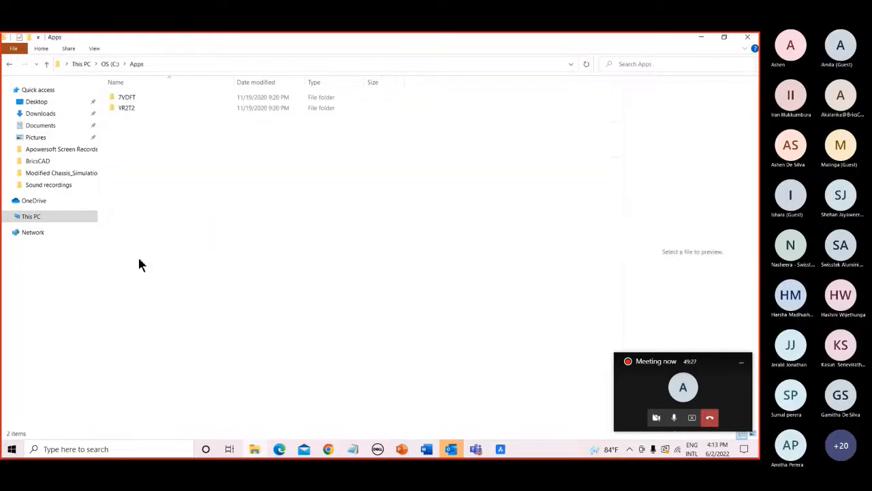
{"action": "left_click", "coordinate": [691, 417]}
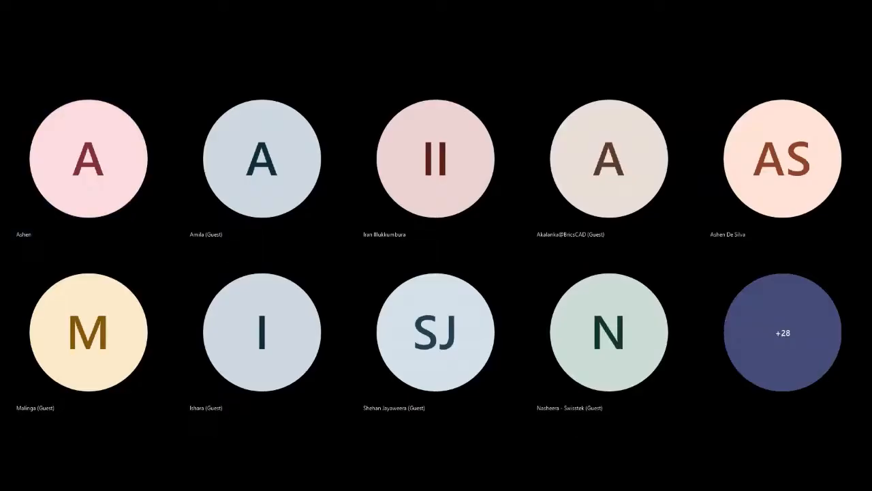
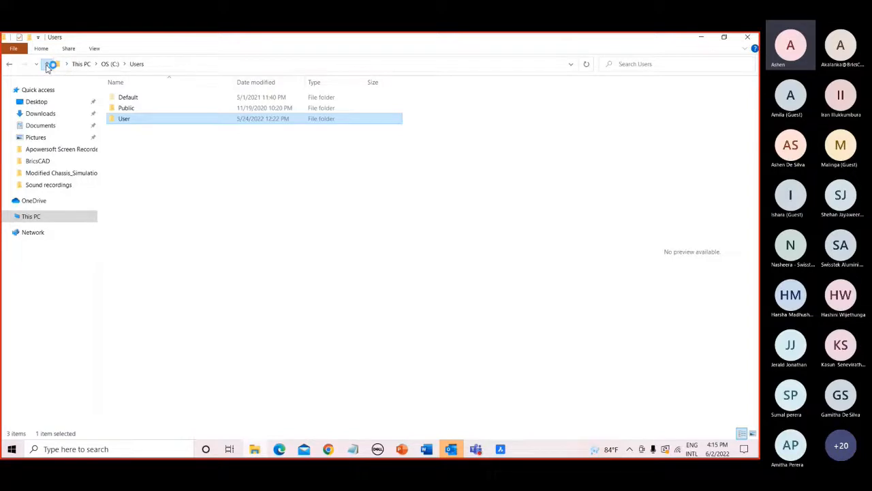
Go up to This PC and drill down to C:\Users\User\AppData\Roaming\Bricsys.
{"action": "left_click", "coordinate": [48, 65]}
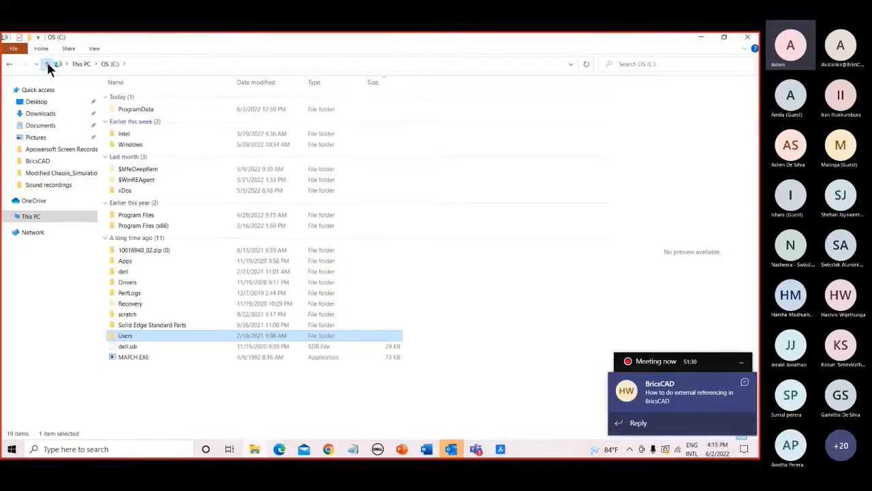
{"action": "left_click", "coordinate": [48, 65]}
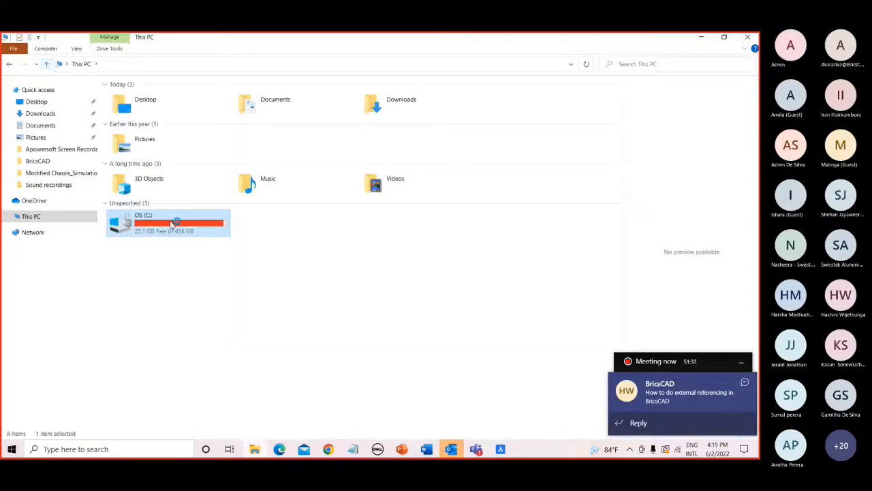
{"action": "double_click", "coordinate": [172, 224]}
{"action": "double_click", "coordinate": [149, 334]}
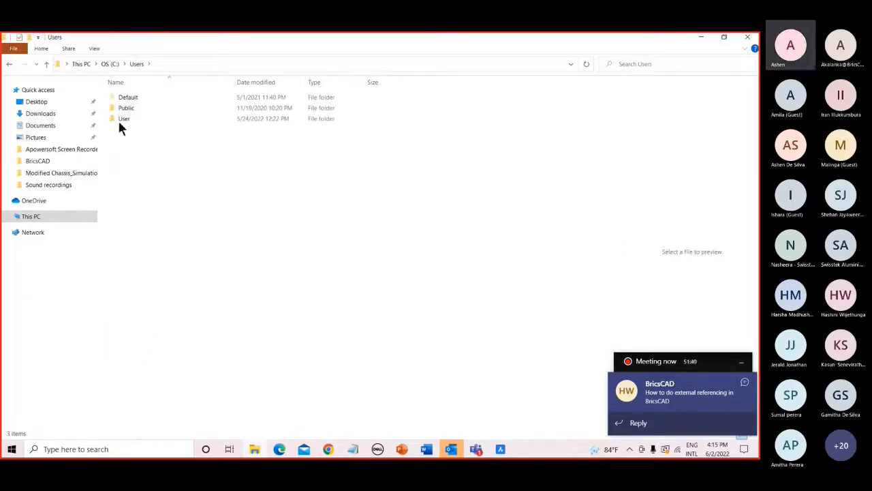
{"action": "double_click", "coordinate": [122, 120]}
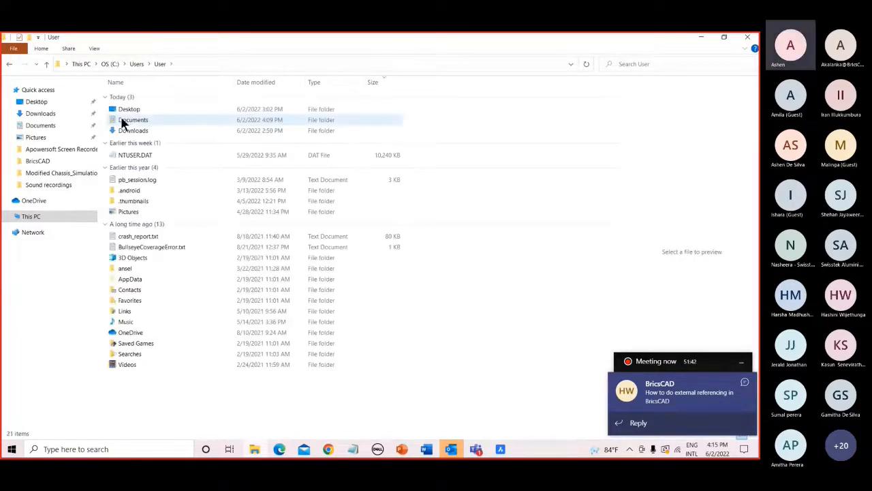
{"action": "double_click", "coordinate": [142, 279]}
{"action": "double_click", "coordinate": [130, 118]}
{"action": "double_click", "coordinate": [141, 171]}
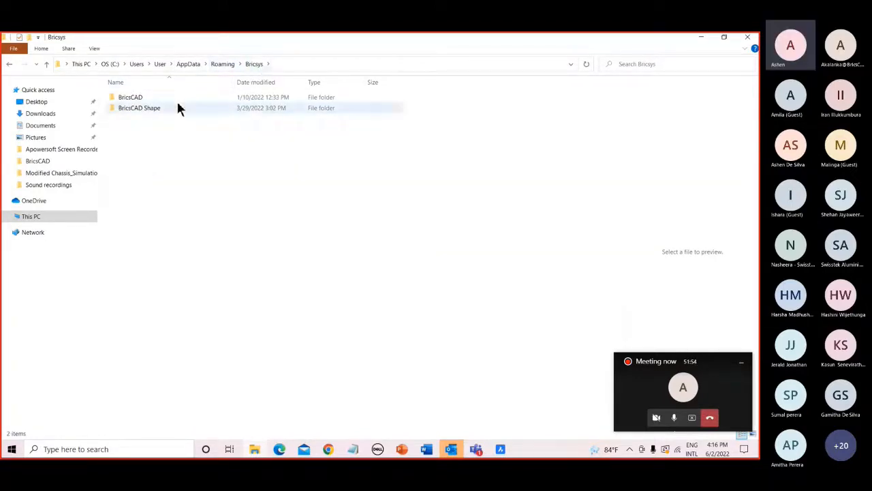
Open the BricsCAD\V22x64\en_US\Support folder.
{"action": "double_click", "coordinate": [129, 97]}
{"action": "double_click", "coordinate": [128, 97]}
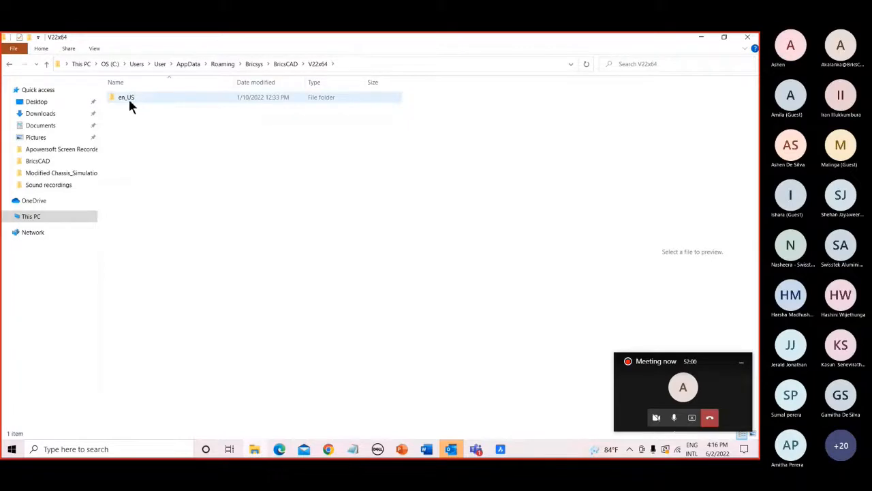
{"action": "double_click", "coordinate": [128, 97]}
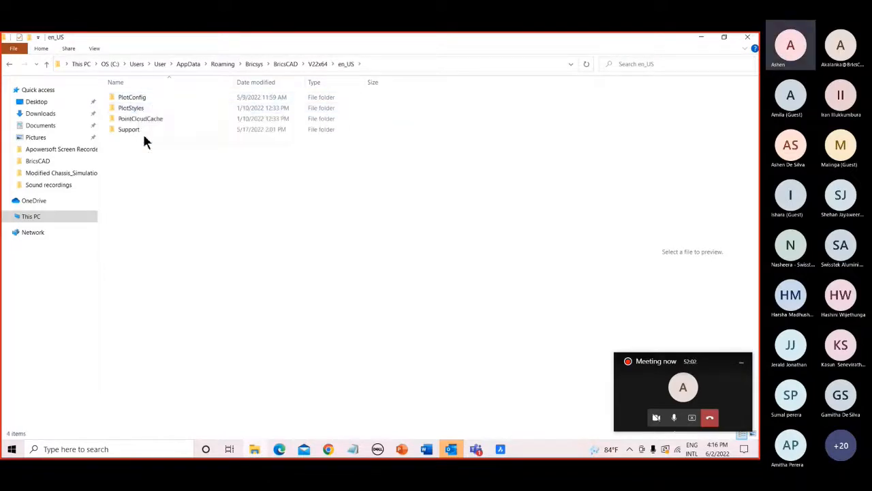
{"action": "double_click", "coordinate": [141, 129]}
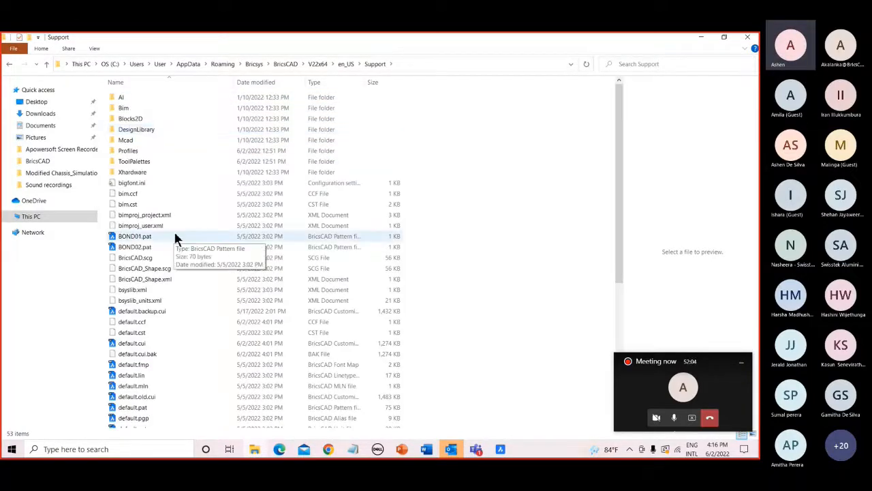
Scroll through the Support files and select a pattern file near iso.pat.
{"action": "scroll", "coordinate": [181, 254], "scroll_direction": "down", "scroll_amount": 2}
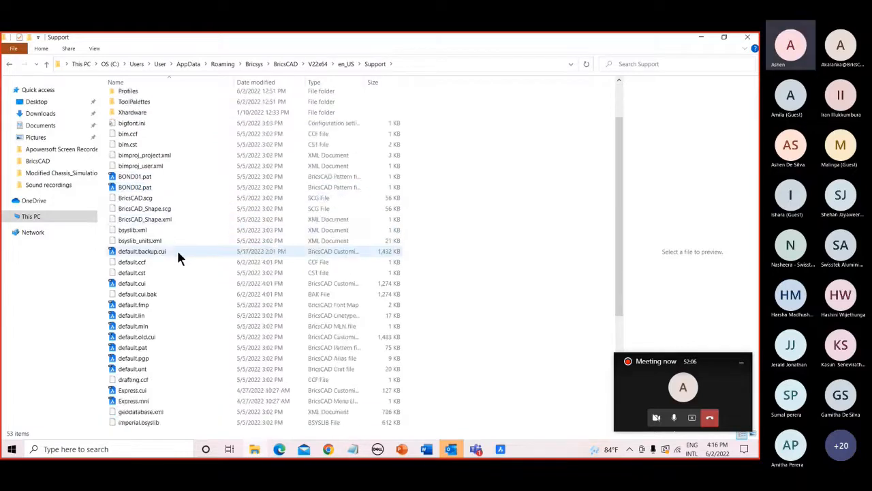
{"action": "scroll", "coordinate": [180, 258], "scroll_direction": "down", "scroll_amount": 1}
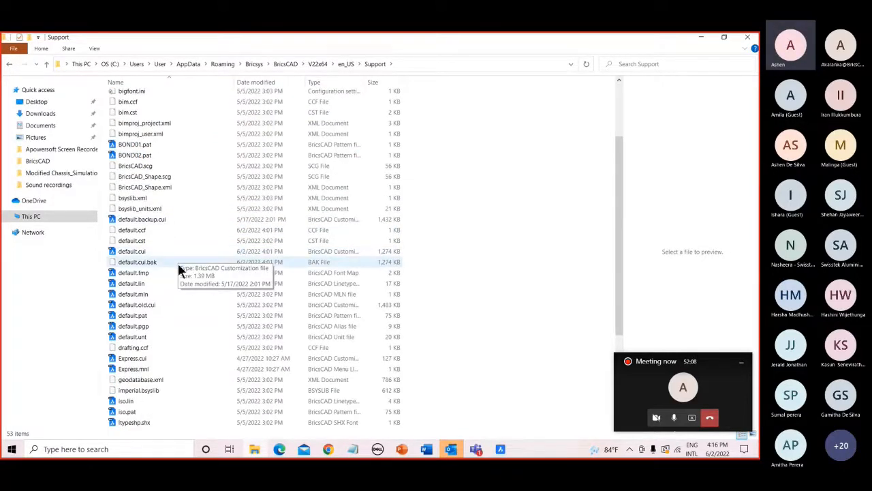
{"action": "scroll", "coordinate": [180, 262], "scroll_direction": "down", "scroll_amount": 2}
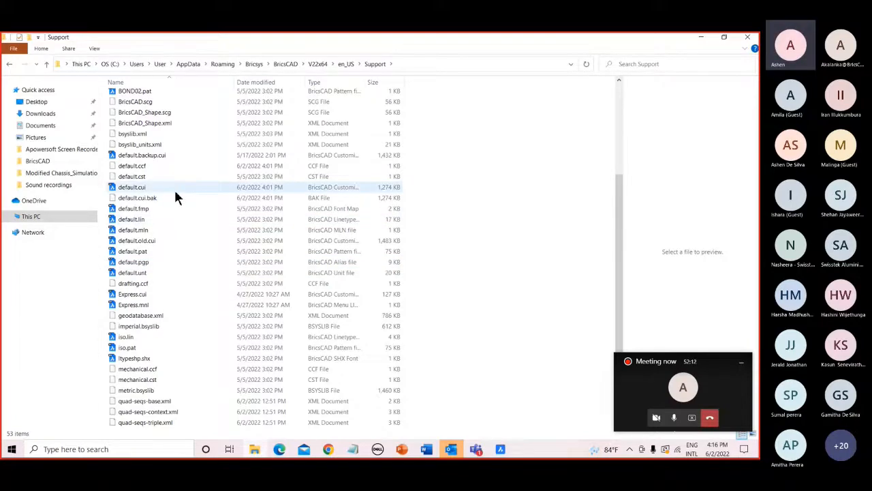
{"action": "scroll", "coordinate": [176, 191], "scroll_direction": "up", "scroll_amount": 5}
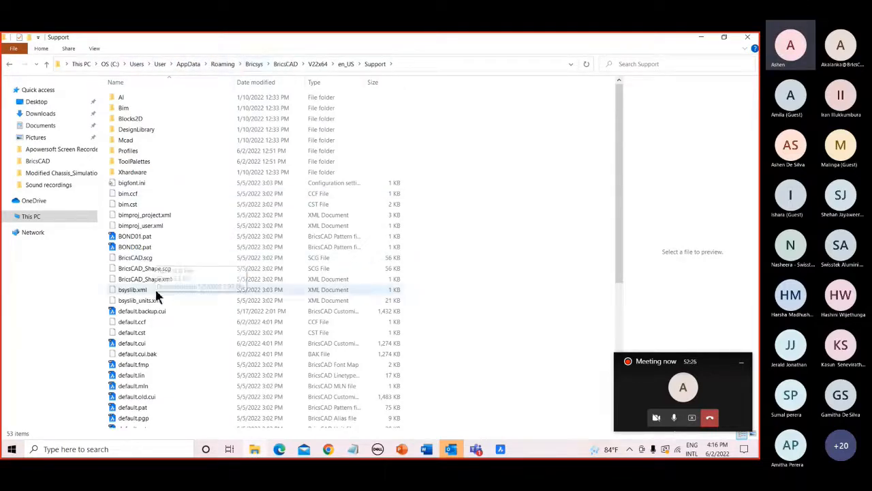
{"action": "scroll", "coordinate": [170, 307], "scroll_direction": "down", "scroll_amount": 3}
{"action": "left_click", "coordinate": [148, 316]}
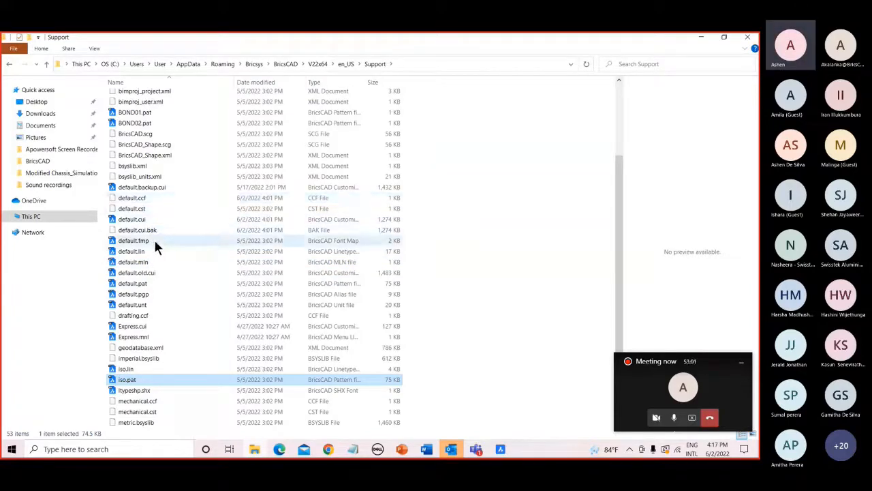
Copy iso.pat and open the BC Test folder on the Desktop.
{"action": "right_click", "coordinate": [141, 381]}
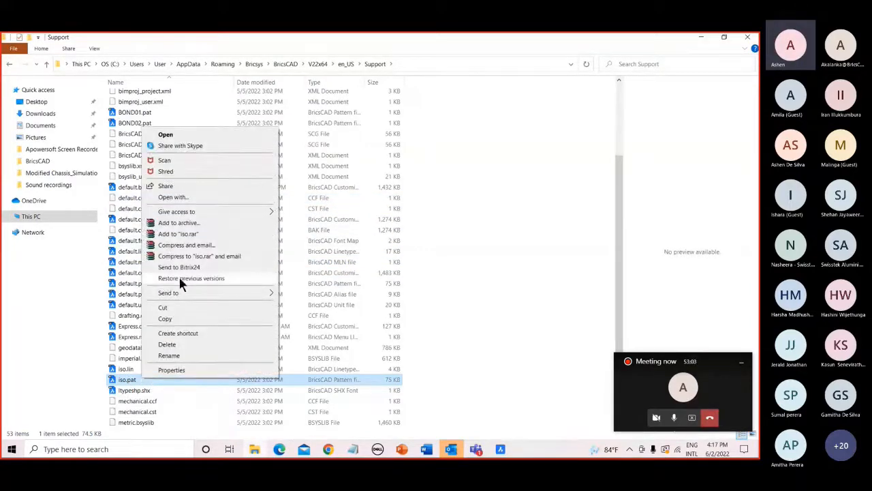
{"action": "left_click", "coordinate": [165, 319]}
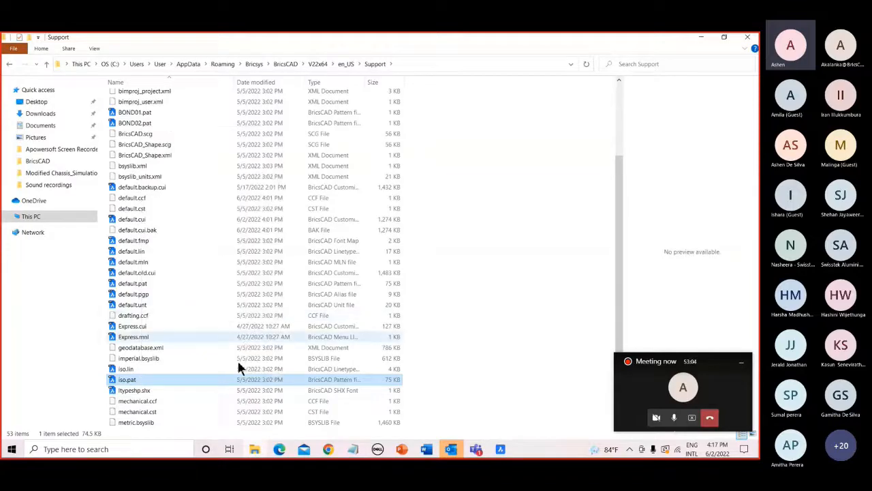
{"action": "left_click", "coordinate": [254, 450]}
{"action": "left_click", "coordinate": [255, 450]}
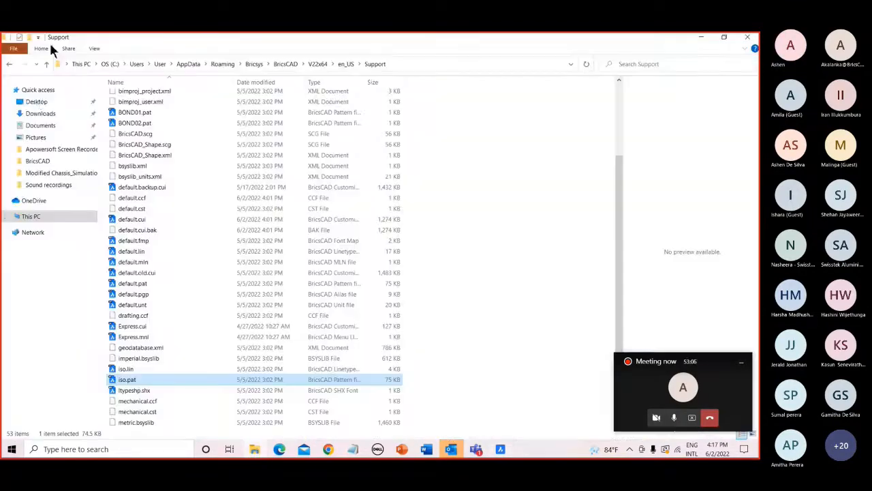
{"action": "left_click", "coordinate": [38, 103]}
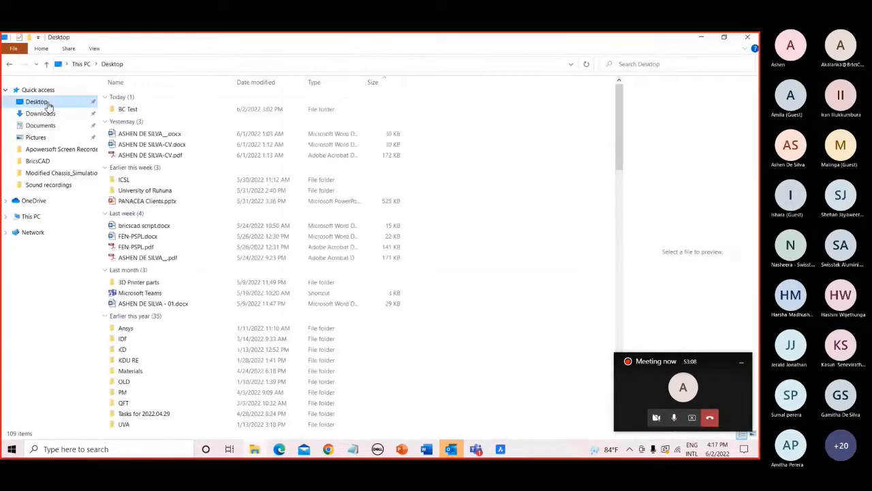
{"action": "double_click", "coordinate": [128, 109]}
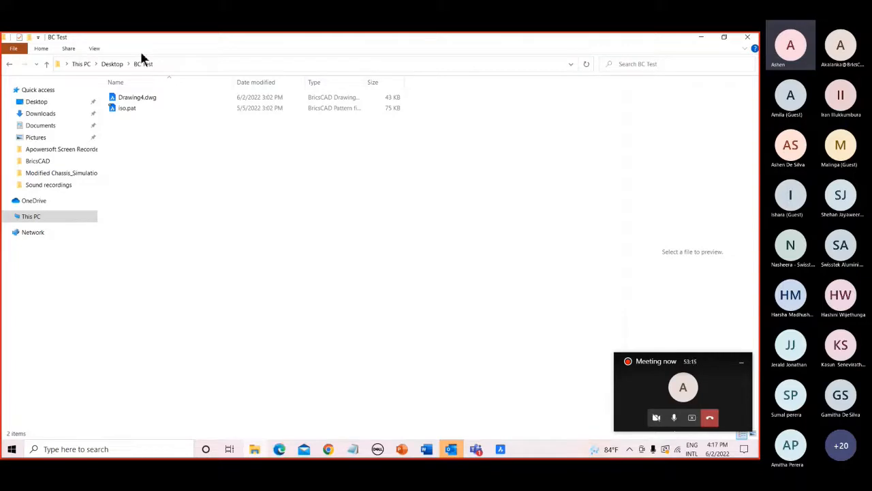
Copy default.pat from the Support folder and paste it into BC Test.
{"action": "left_click", "coordinate": [9, 65]}
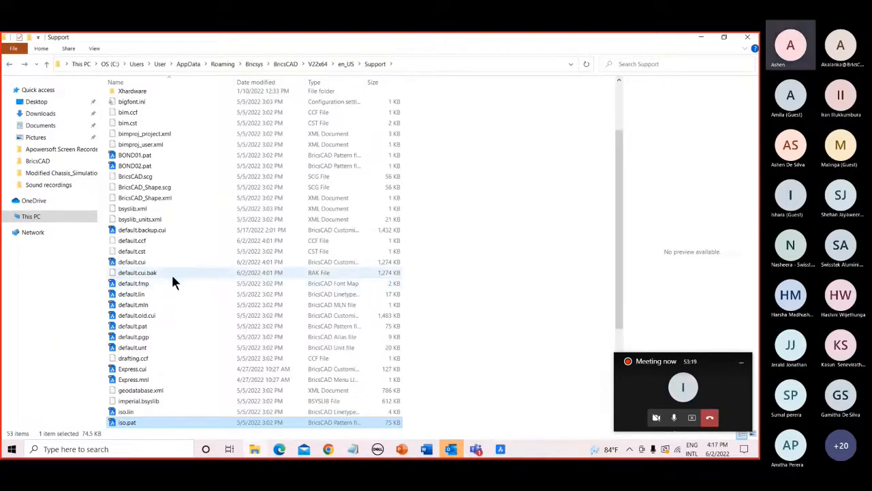
{"action": "scroll", "coordinate": [172, 280], "scroll_direction": "down", "scroll_amount": 1}
{"action": "scroll", "coordinate": [173, 281], "scroll_direction": "down", "scroll_amount": 1}
{"action": "left_click", "coordinate": [171, 263]}
{"action": "right_click", "coordinate": [147, 261]}
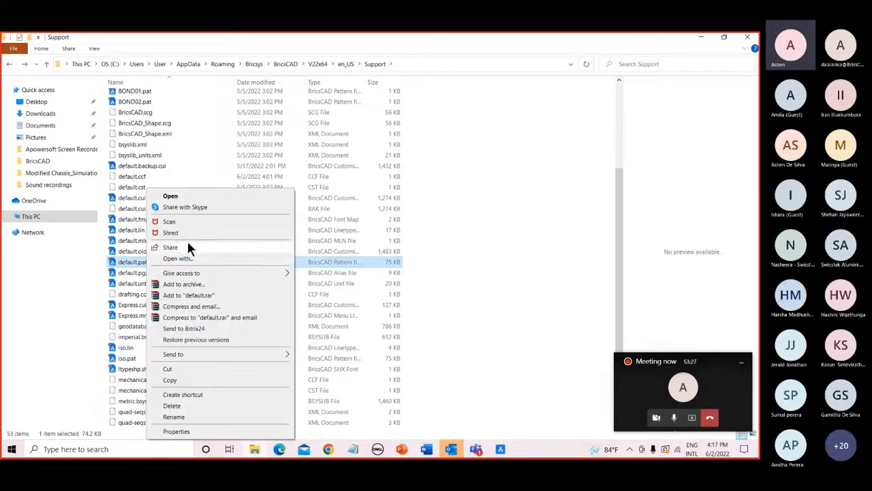
{"action": "left_click", "coordinate": [184, 379]}
{"action": "left_click", "coordinate": [25, 64]}
{"action": "key", "text": "ctrl+v"}
{"action": "left_click", "coordinate": [149, 133]}
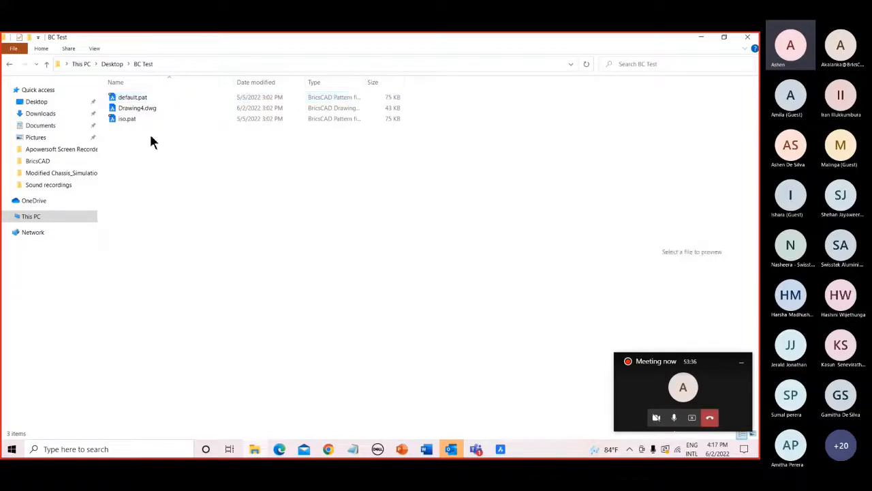
Preview default.pat in Notepad, then open iso.pat and scroll to its end.
{"action": "double_click", "coordinate": [154, 97]}
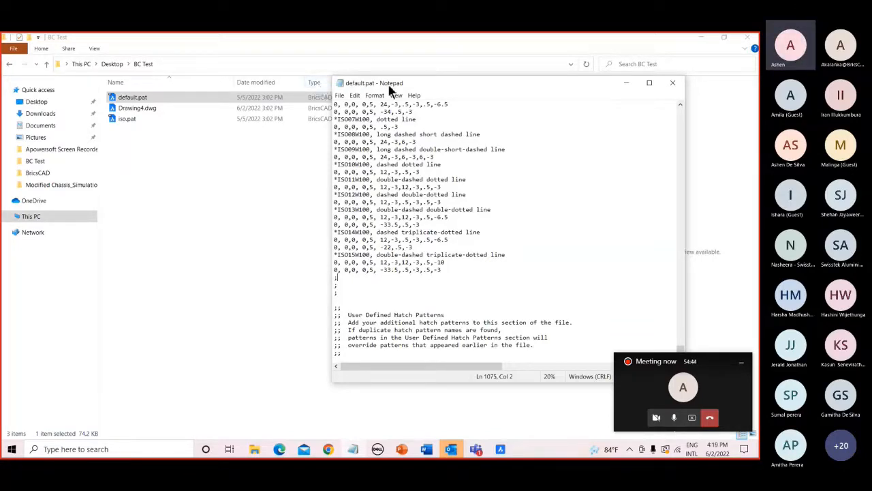
{"action": "left_click", "coordinate": [673, 85]}
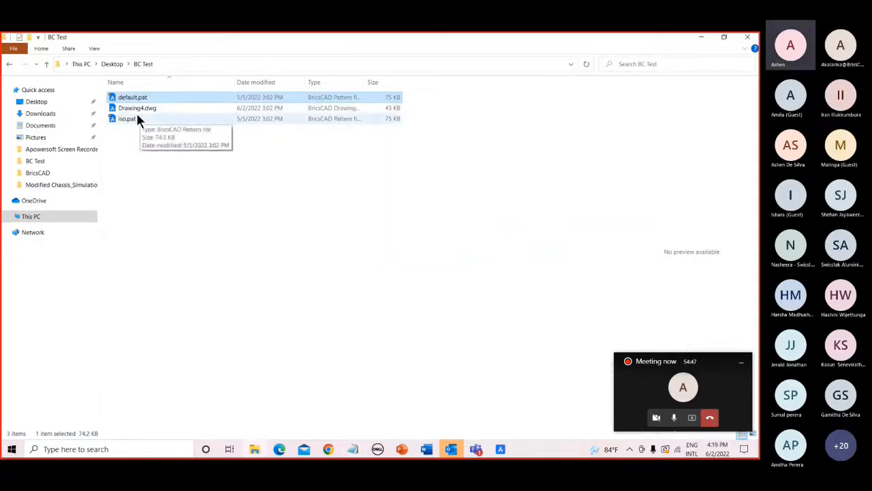
{"action": "double_click", "coordinate": [136, 118]}
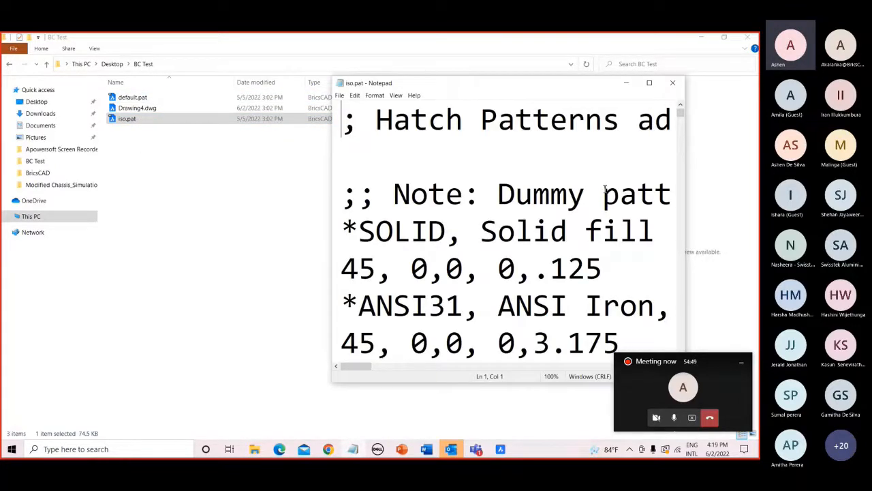
{"action": "scroll", "coordinate": [603, 188], "scroll_direction": "down", "scroll_amount": 9, "text": "ctrl"}
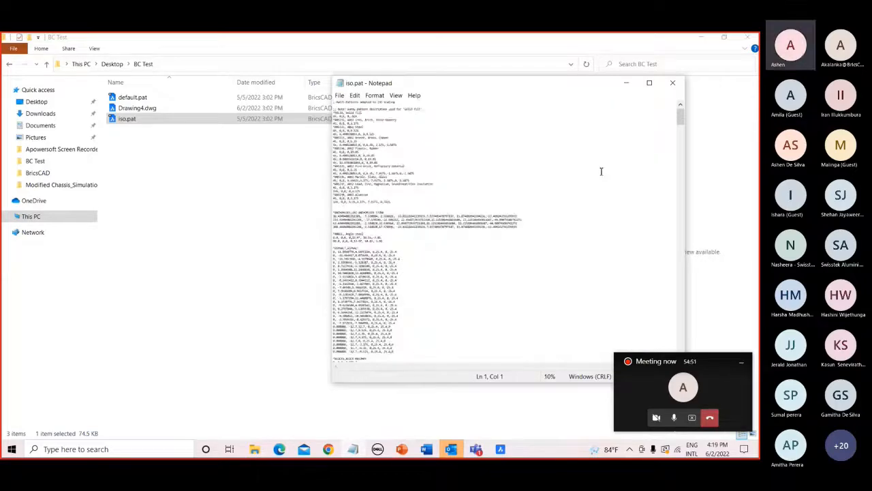
{"action": "scroll", "coordinate": [385, 261], "scroll_direction": "down", "scroll_amount": 20}
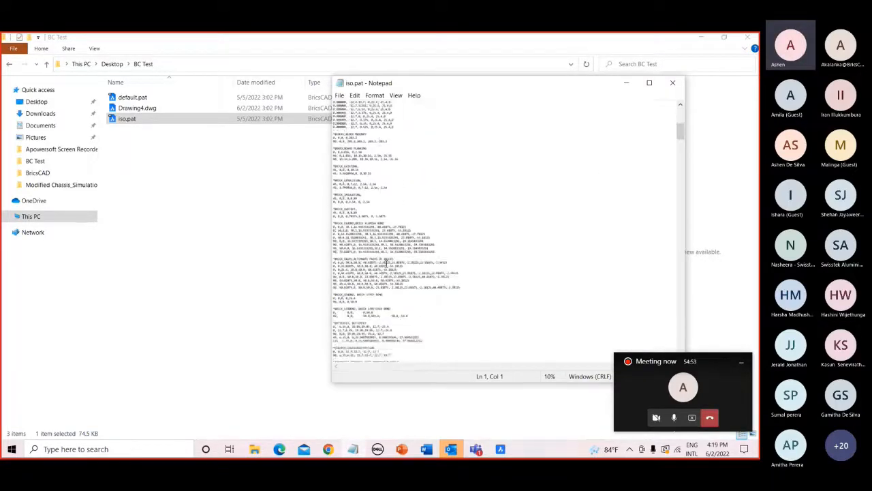
{"action": "scroll", "coordinate": [386, 261], "scroll_direction": "down", "scroll_amount": 15}
{"action": "scroll", "coordinate": [387, 267], "scroll_direction": "down", "scroll_amount": 15}
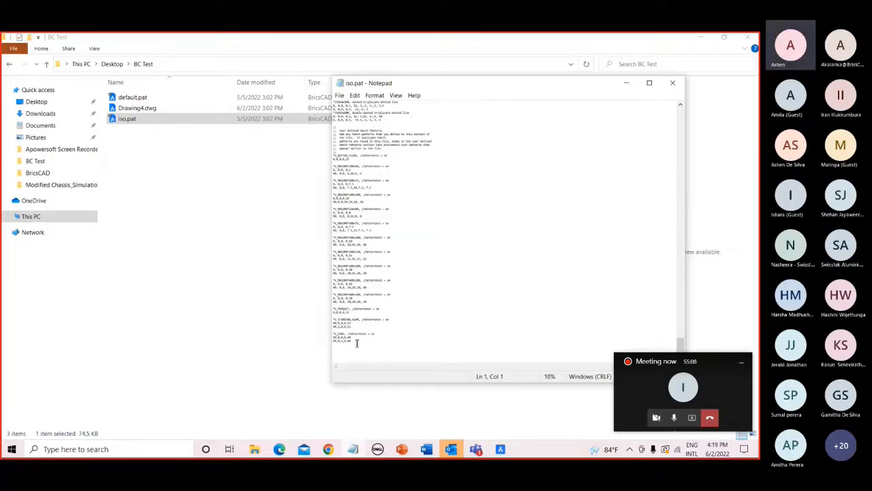
Enlarge the User Defined Hatch Patterns text in iso.pat, then close it and return to Support.
{"action": "left_click", "coordinate": [369, 131]}
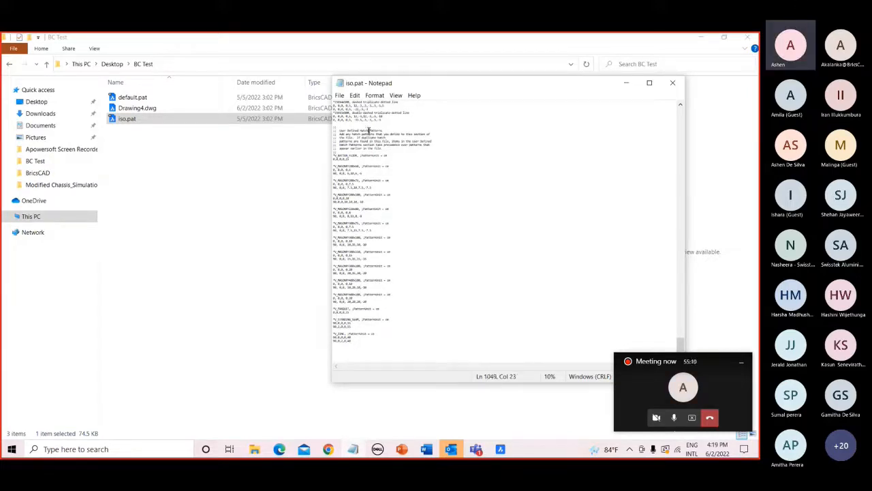
{"action": "scroll", "coordinate": [368, 131], "scroll_direction": "up", "scroll_amount": 2, "text": "ctrl"}
{"action": "scroll", "coordinate": [368, 129], "scroll_direction": "up", "scroll_amount": 1, "text": "ctrl"}
{"action": "key", "text": "Up"}
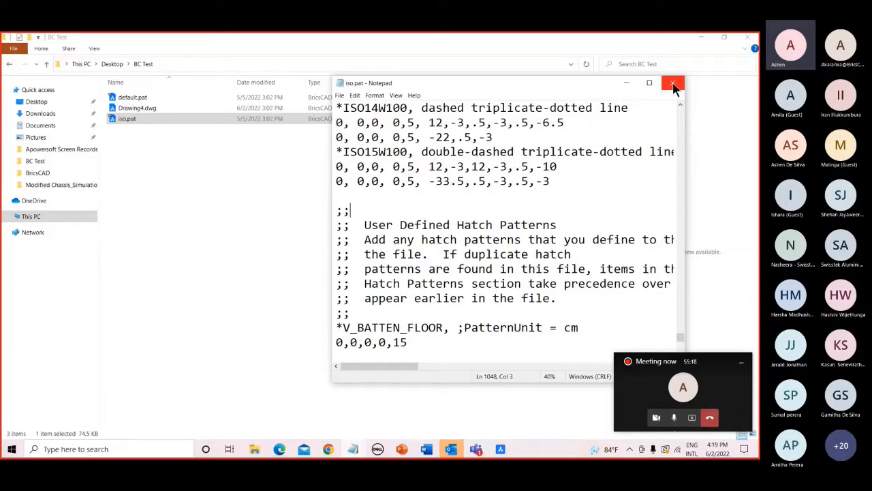
{"action": "left_click", "coordinate": [673, 85]}
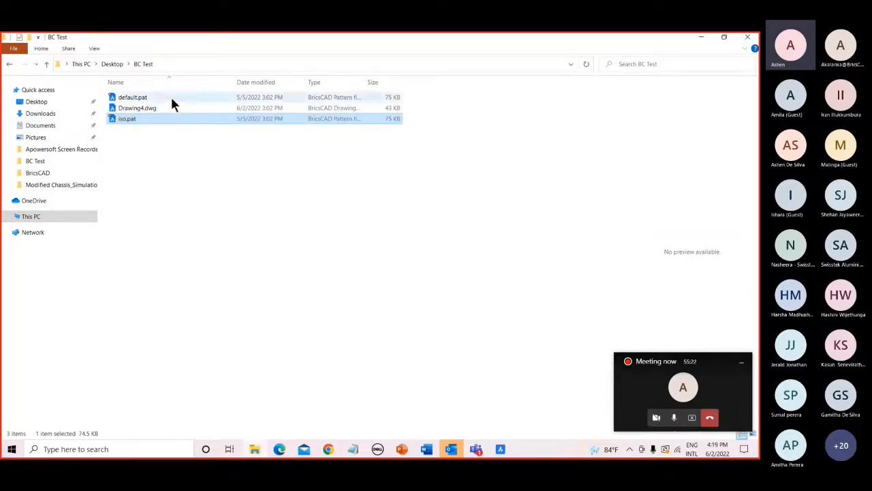
{"action": "left_click", "coordinate": [9, 65]}
{"action": "left_click", "coordinate": [9, 65]}
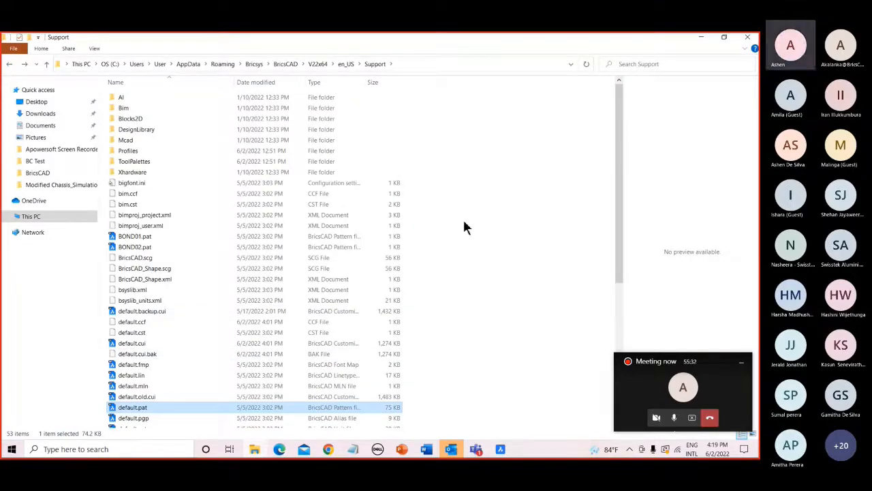
Scroll down the folder listing in File Explorer.
{"action": "scroll", "coordinate": [441, 296], "scroll_direction": "down", "scroll_amount": 2}
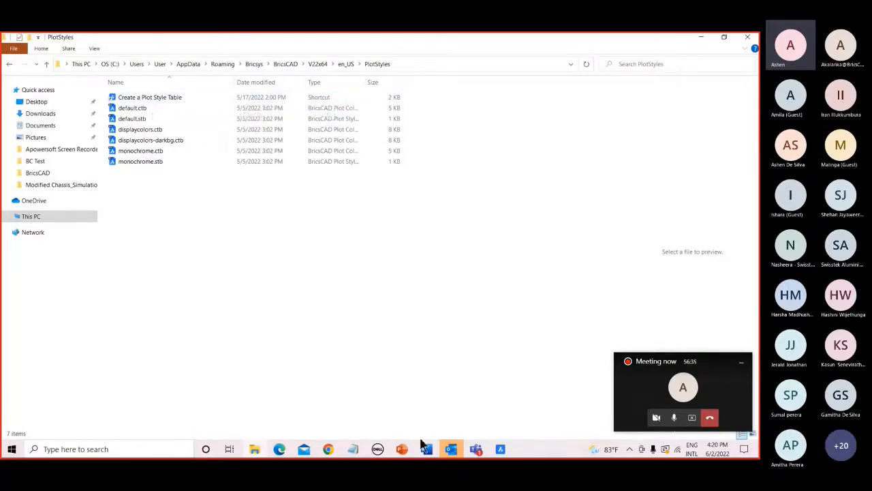
Switch to BricsCAD and choose Plotstyle Manager from the application menu.
{"action": "left_click", "coordinate": [500, 449]}
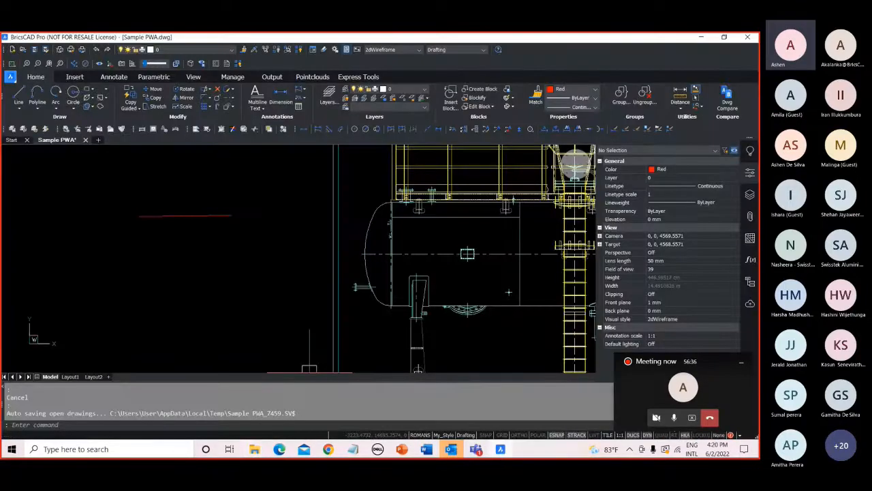
{"action": "left_click", "coordinate": [10, 77]}
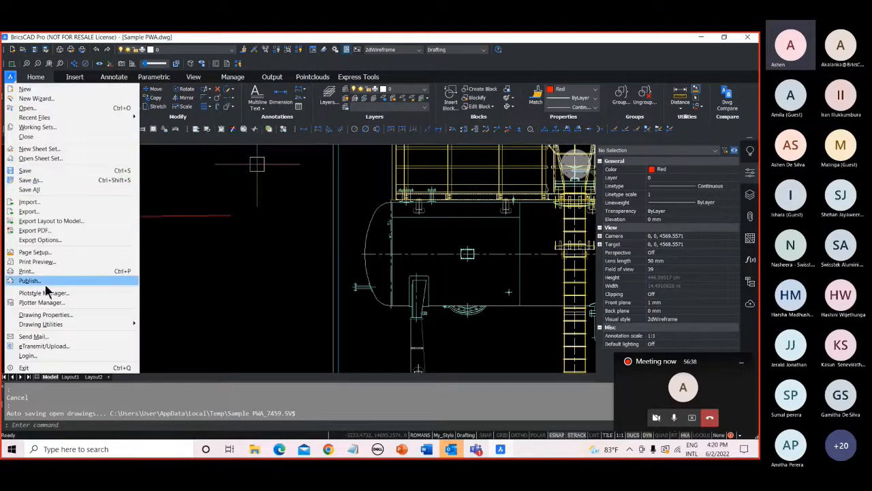
{"action": "left_click", "coordinate": [61, 294]}
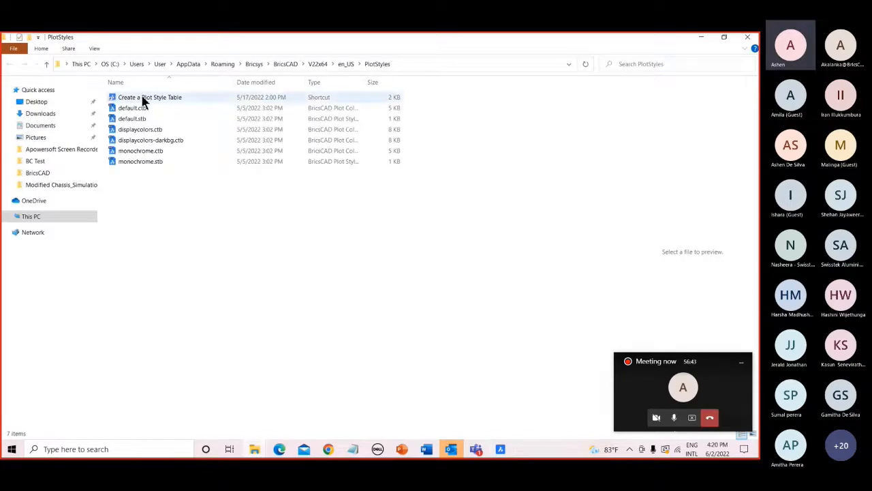
Launch and close the Plot Style Table Editor twice, then stop Teams screen sharing.
{"action": "double_click", "coordinate": [143, 99]}
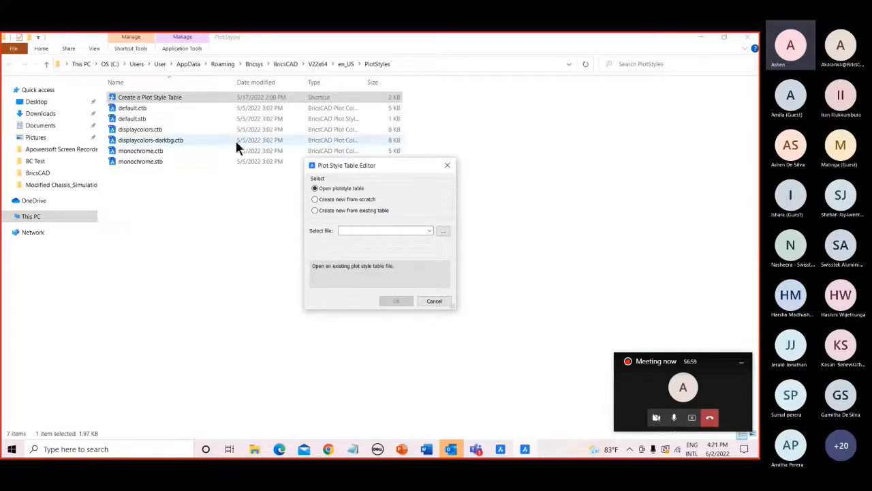
{"action": "left_click", "coordinate": [447, 165]}
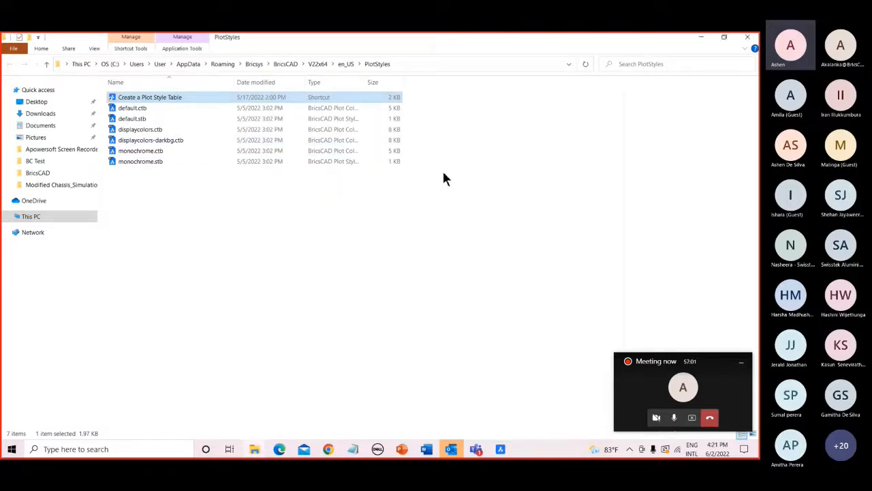
{"action": "left_click", "coordinate": [270, 232]}
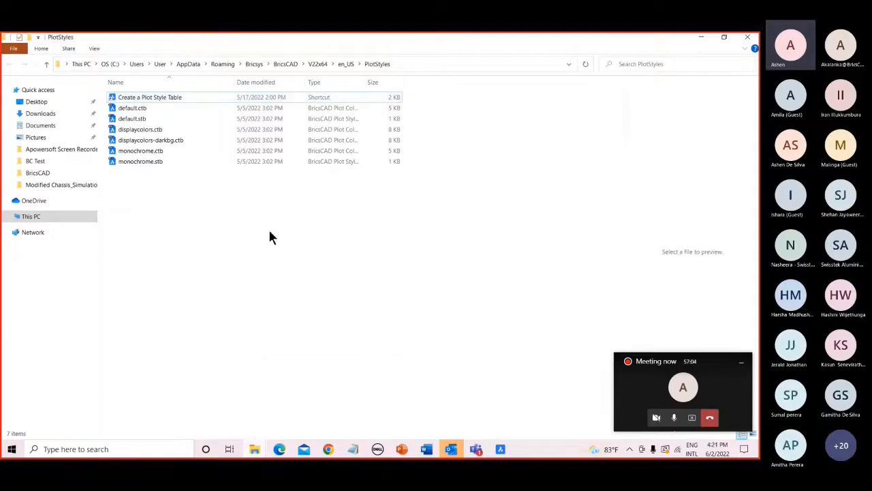
{"action": "double_click", "coordinate": [175, 99]}
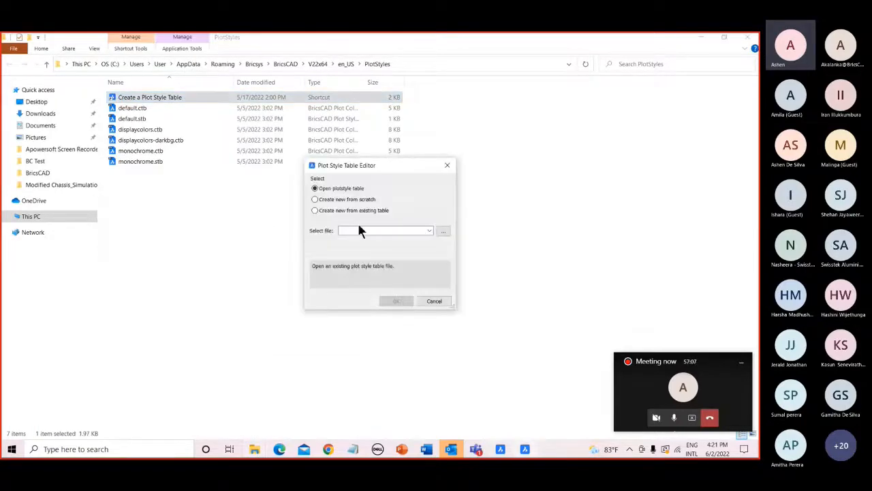
{"action": "left_click", "coordinate": [447, 166]}
{"action": "left_click", "coordinate": [725, 386]}
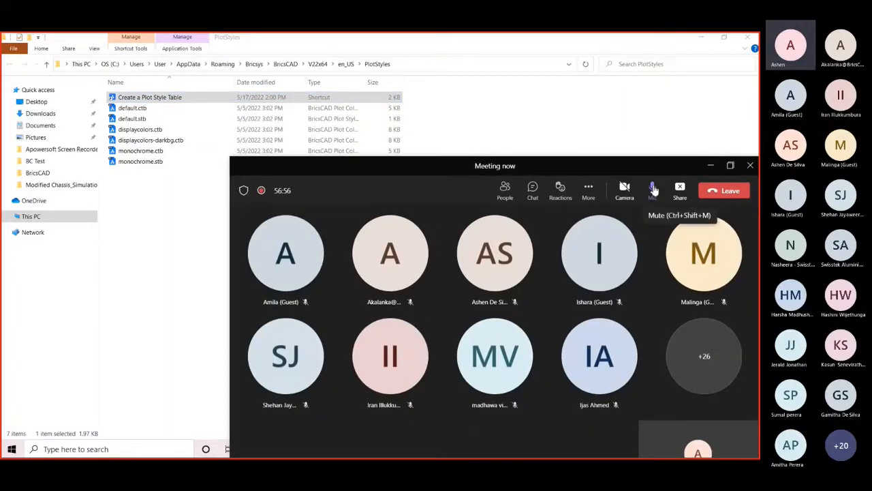
{"action": "left_click", "coordinate": [680, 191]}
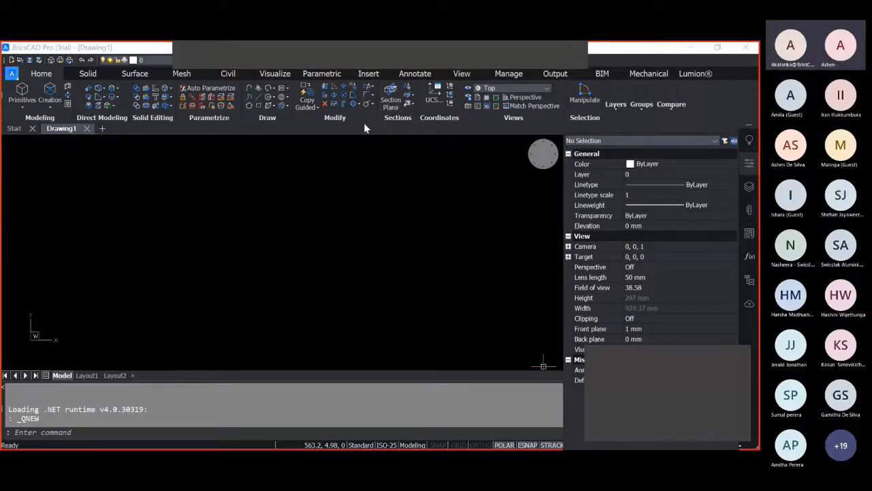
In Customize's Mouse tab, drag Drawing Explorer onto Shift-Click and confirm with OK.
{"action": "right_click", "coordinate": [364, 126]}
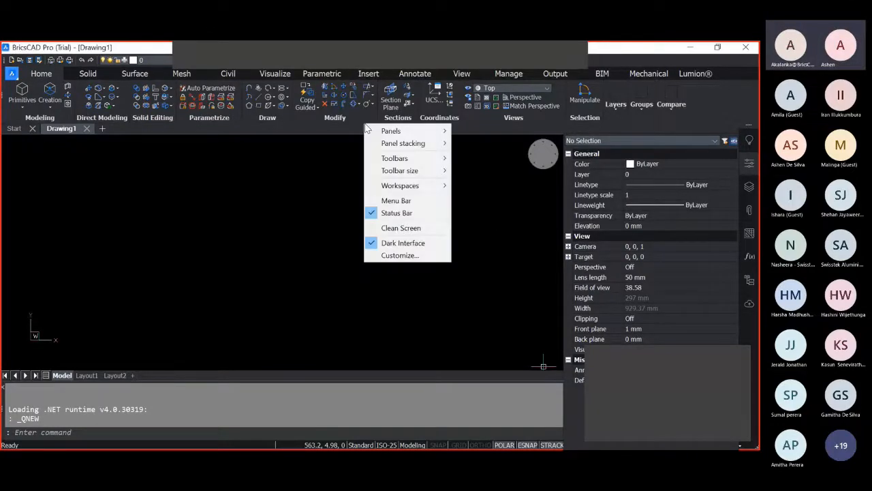
{"action": "left_click", "coordinate": [400, 255]}
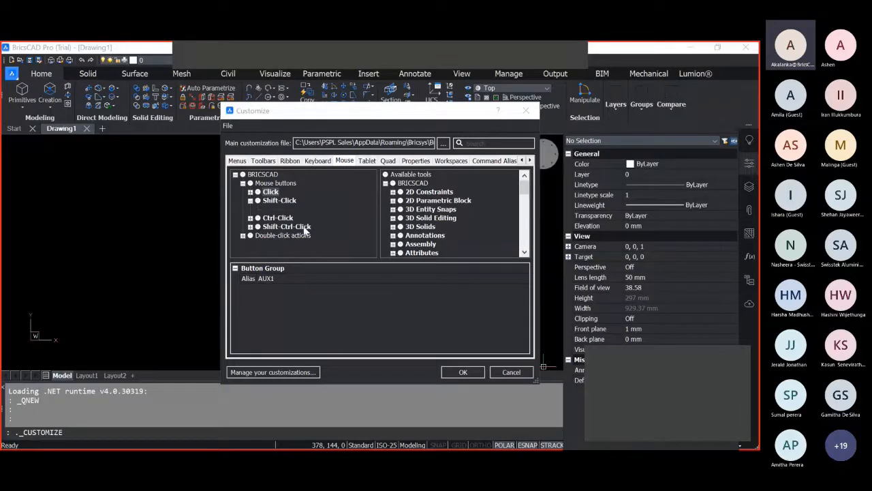
{"action": "scroll", "coordinate": [436, 204], "scroll_direction": "down", "scroll_amount": 2}
{"action": "scroll", "coordinate": [446, 213], "scroll_direction": "down", "scroll_amount": 1}
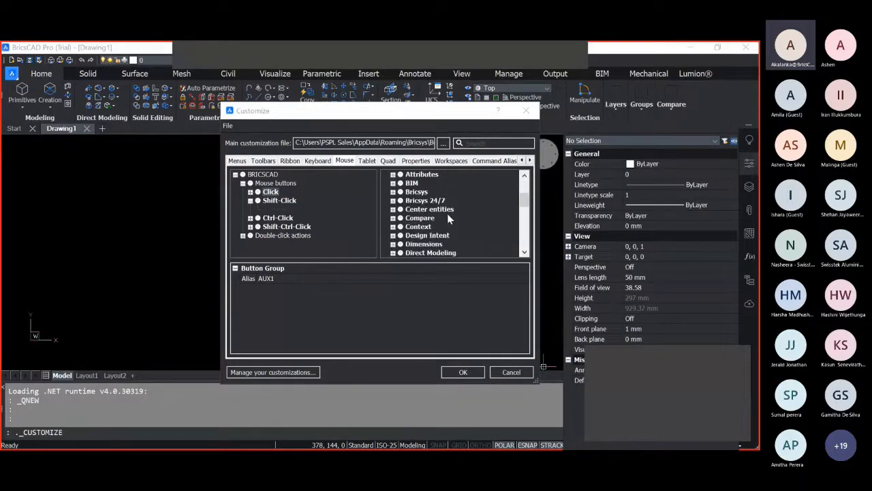
{"action": "scroll", "coordinate": [447, 213], "scroll_direction": "down", "scroll_amount": 3}
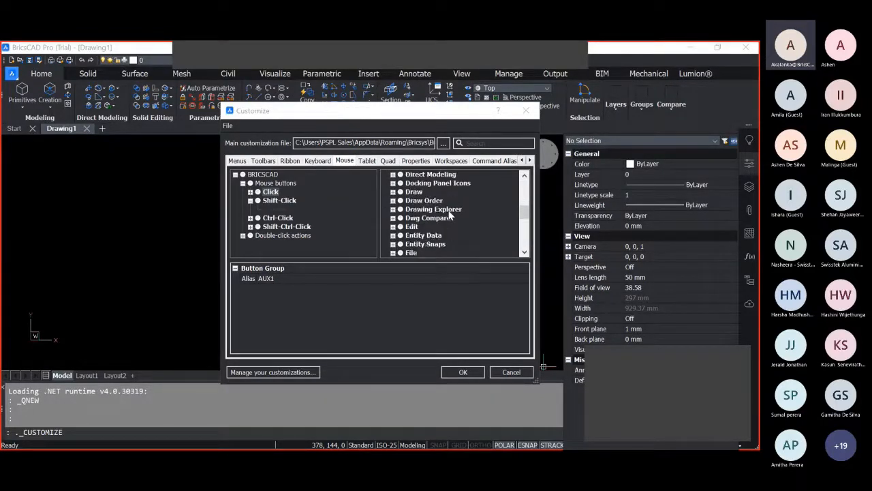
{"action": "left_click_drag", "start_coordinate": [446, 210], "coordinate": [290, 211]}
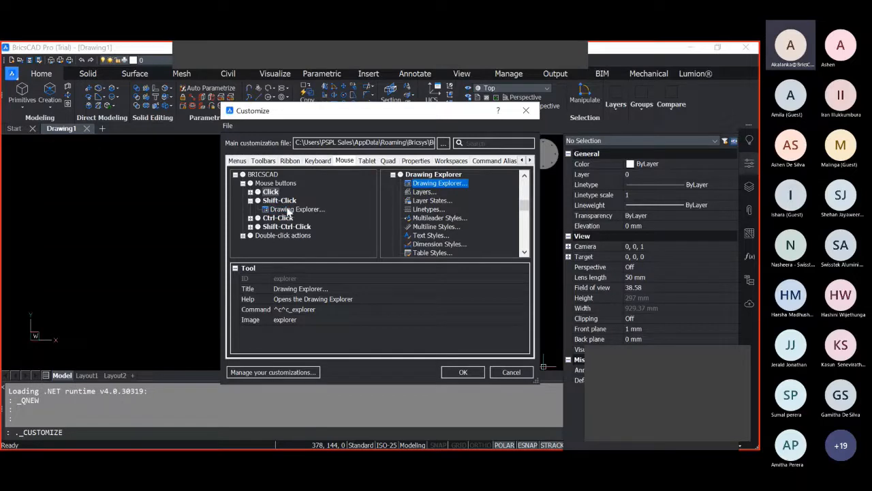
{"action": "left_click", "coordinate": [289, 210]}
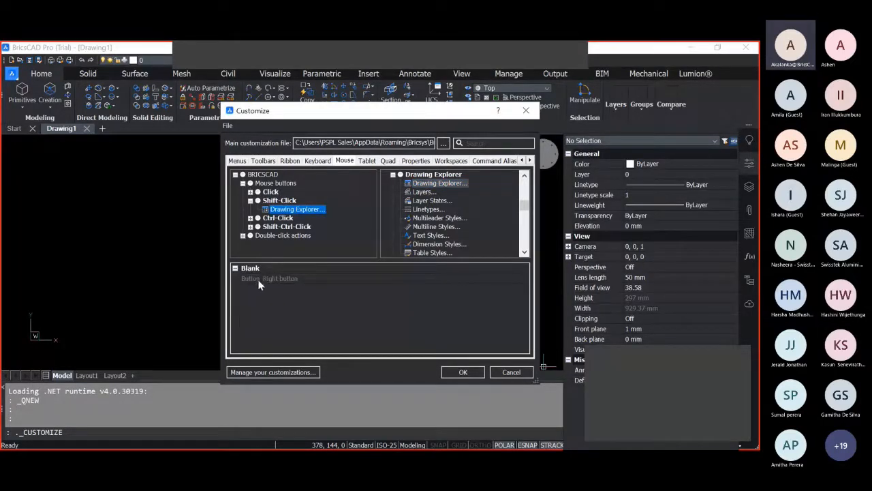
{"action": "scroll", "coordinate": [436, 218], "scroll_direction": "down", "scroll_amount": 2}
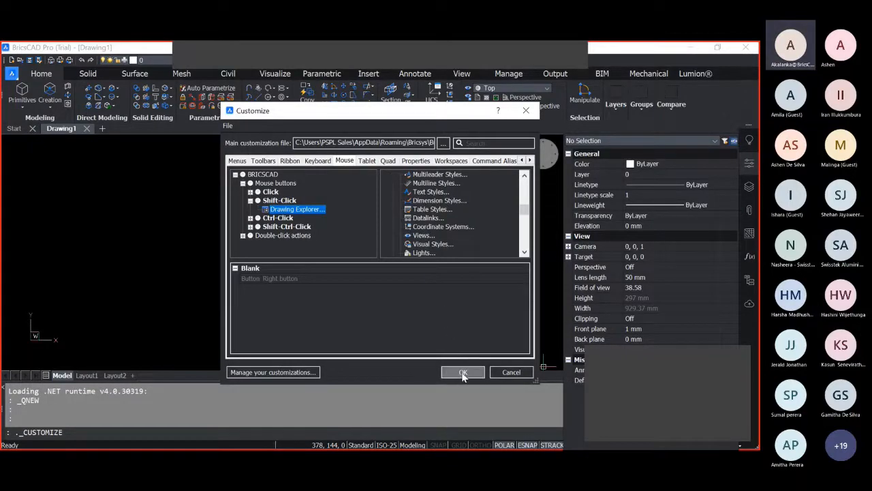
{"action": "left_click", "coordinate": [463, 373]}
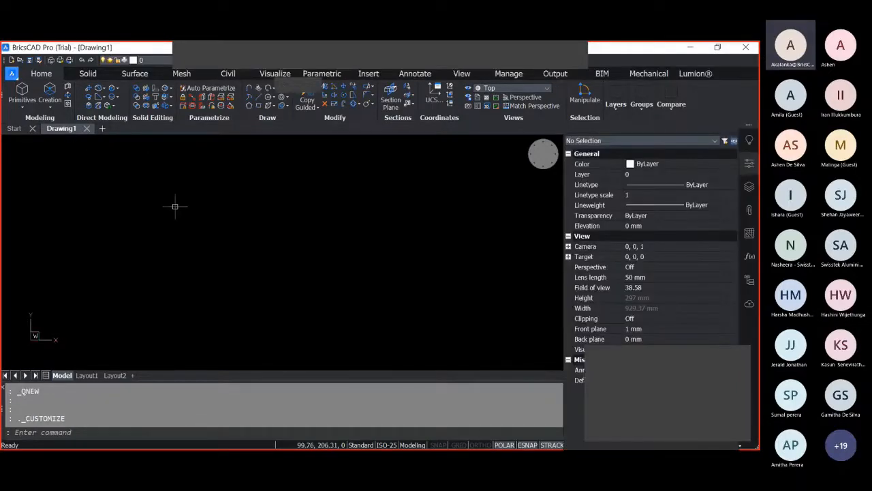
Test Drawing Explorer with Ctrl+E, then close the Customize window.
{"action": "key", "text": "ctrl+e"}
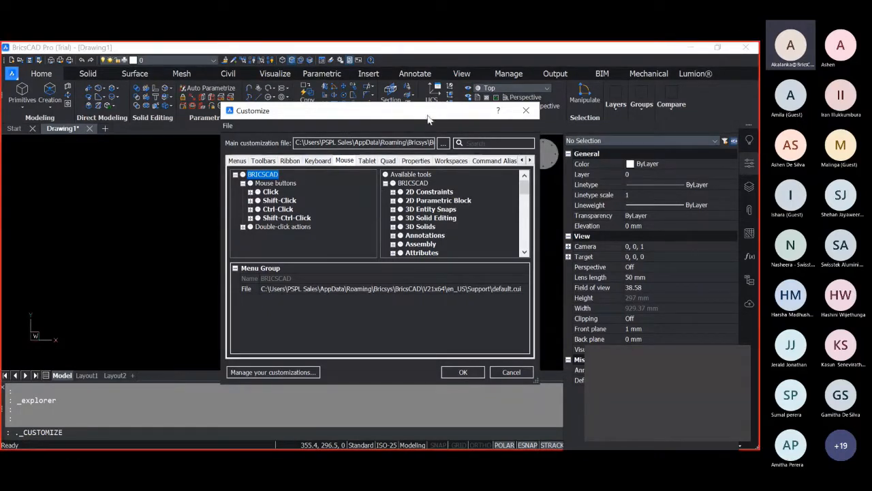
{"action": "left_click", "coordinate": [526, 114]}
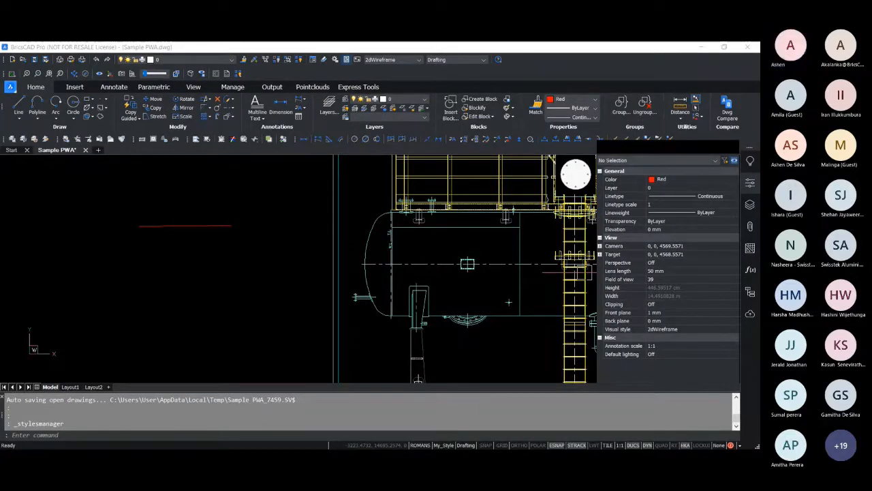
{"action": "scroll", "coordinate": [401, 268], "scroll_direction": "up", "scroll_amount": 5}
{"action": "scroll", "coordinate": [402, 268], "scroll_direction": "down", "scroll_amount": 8}
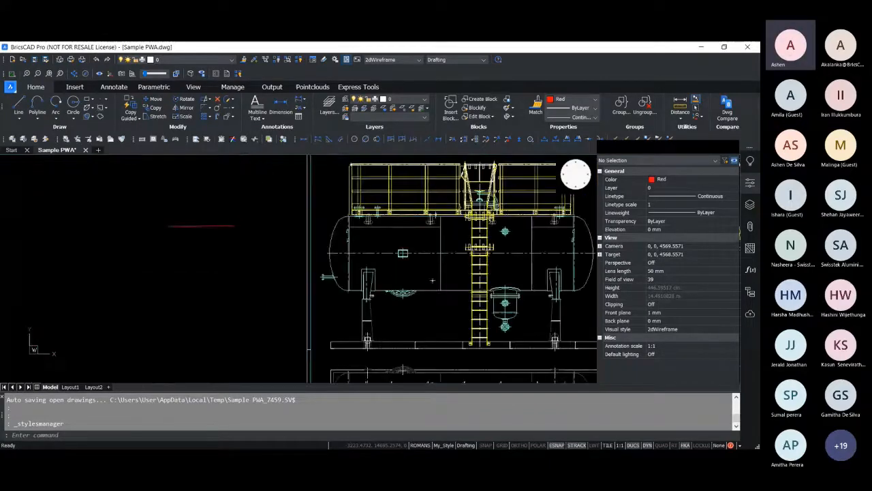
{"action": "scroll", "coordinate": [398, 270], "scroll_direction": "down", "scroll_amount": 1}
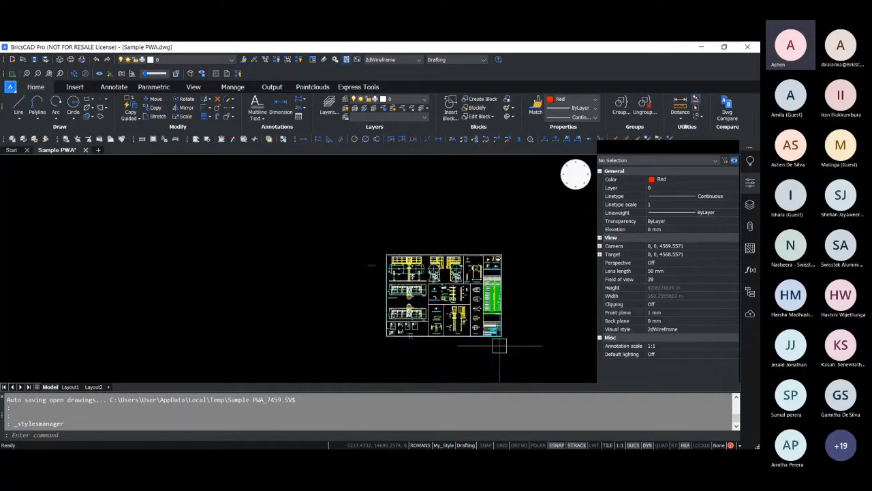
{"action": "scroll", "coordinate": [500, 346], "scroll_direction": "up", "scroll_amount": 1}
{"action": "scroll", "coordinate": [500, 346], "scroll_direction": "up", "scroll_amount": 1}
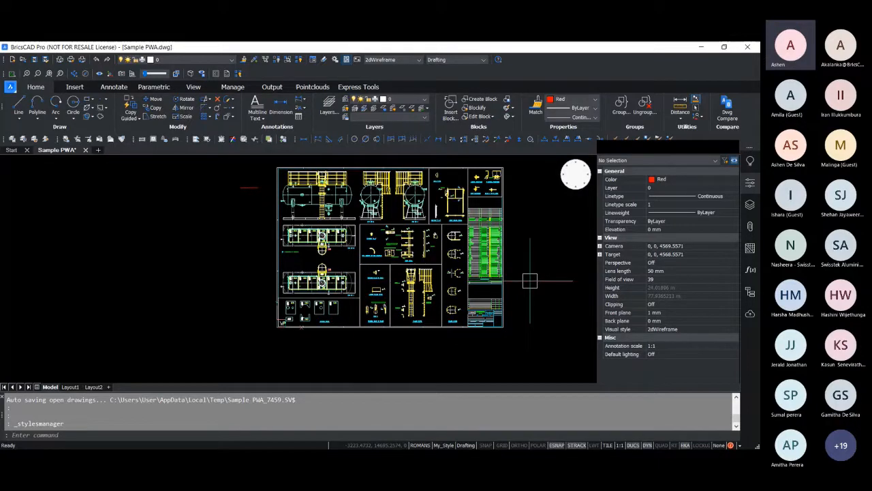
{"action": "scroll", "coordinate": [529, 280], "scroll_direction": "up", "scroll_amount": 1}
{"action": "scroll", "coordinate": [528, 279], "scroll_direction": "down", "scroll_amount": 1}
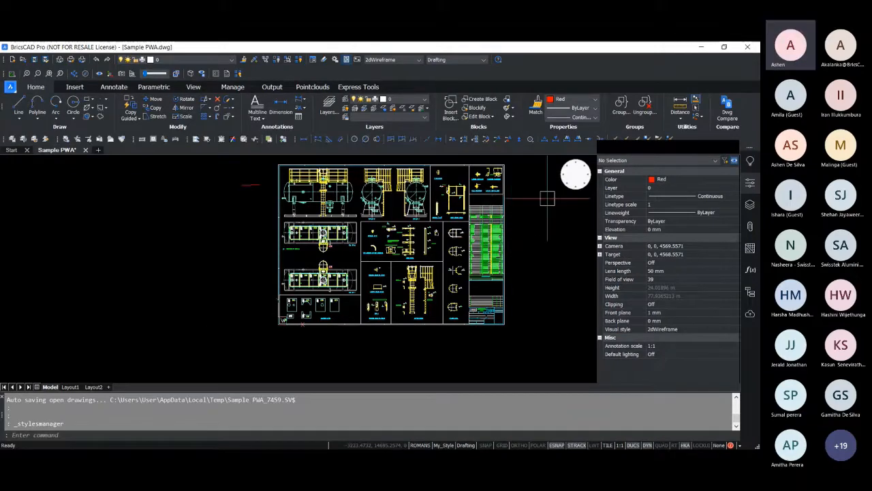
{"action": "scroll", "coordinate": [540, 191], "scroll_direction": "up", "scroll_amount": 1}
{"action": "scroll", "coordinate": [533, 189], "scroll_direction": "down", "scroll_amount": 1}
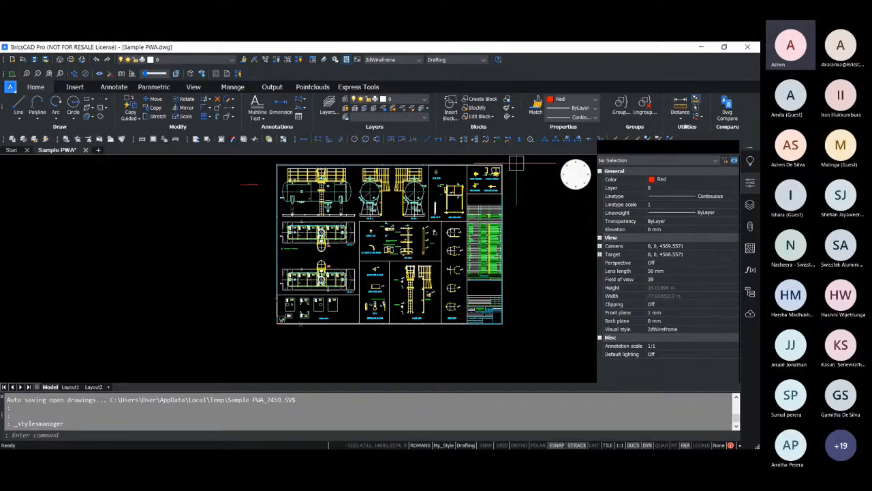
{"action": "scroll", "coordinate": [516, 162], "scroll_direction": "up", "scroll_amount": 1}
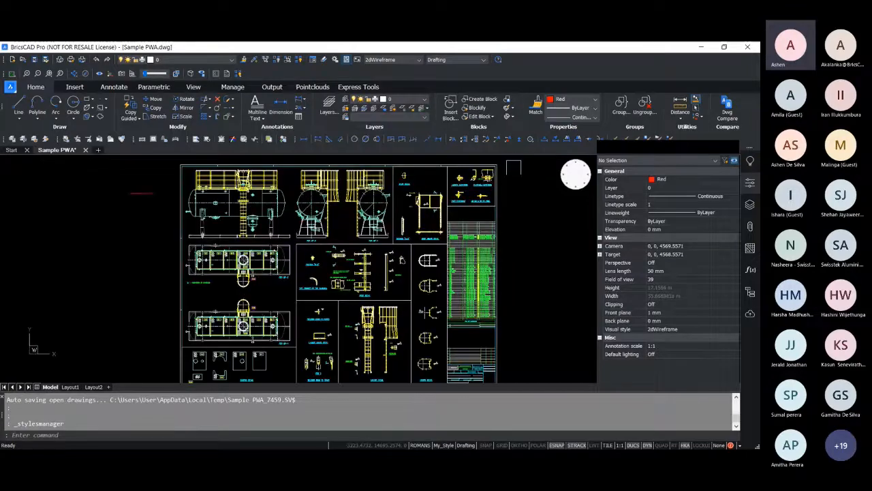
{"action": "scroll", "coordinate": [511, 179], "scroll_direction": "down", "scroll_amount": 1}
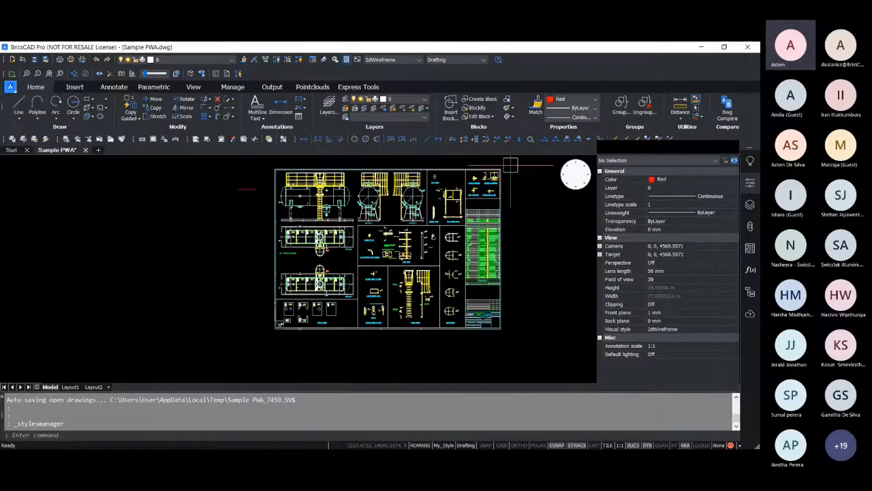
{"action": "scroll", "coordinate": [510, 164], "scroll_direction": "up", "scroll_amount": 1}
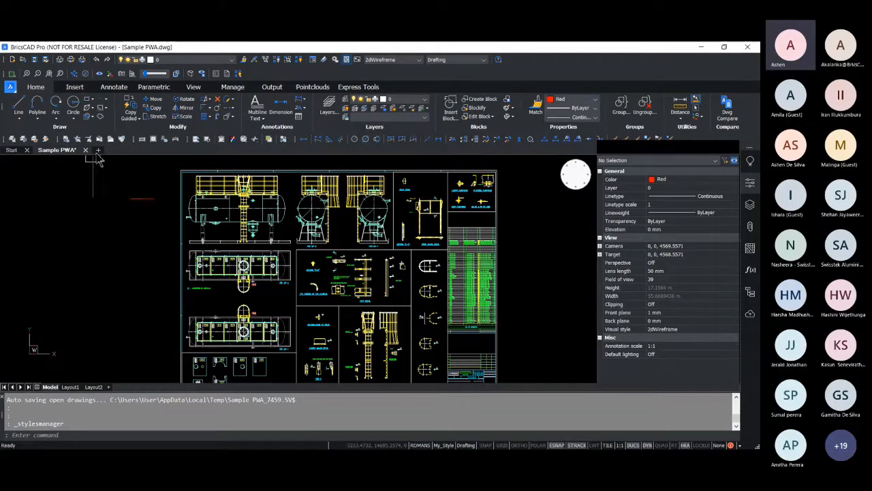
{"action": "left_click", "coordinate": [98, 151]}
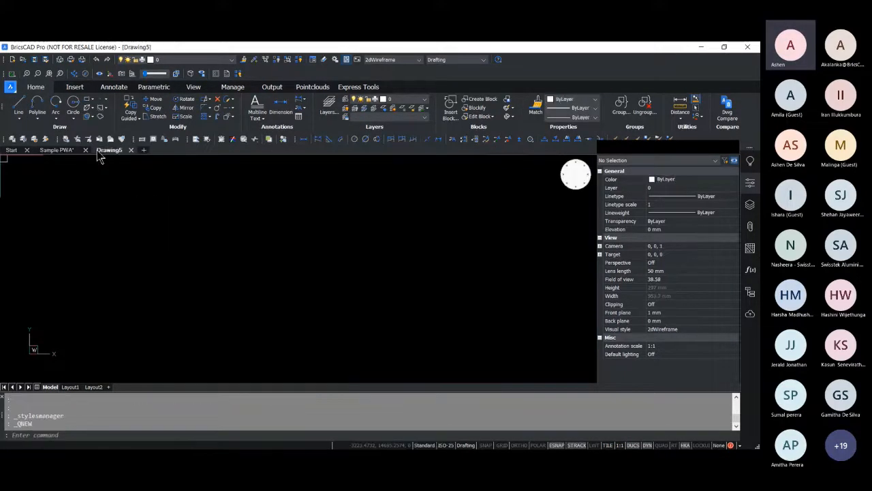
Draw a three-line triangle with the Line tool, closing at the start point.
{"action": "left_click", "coordinate": [23, 114]}
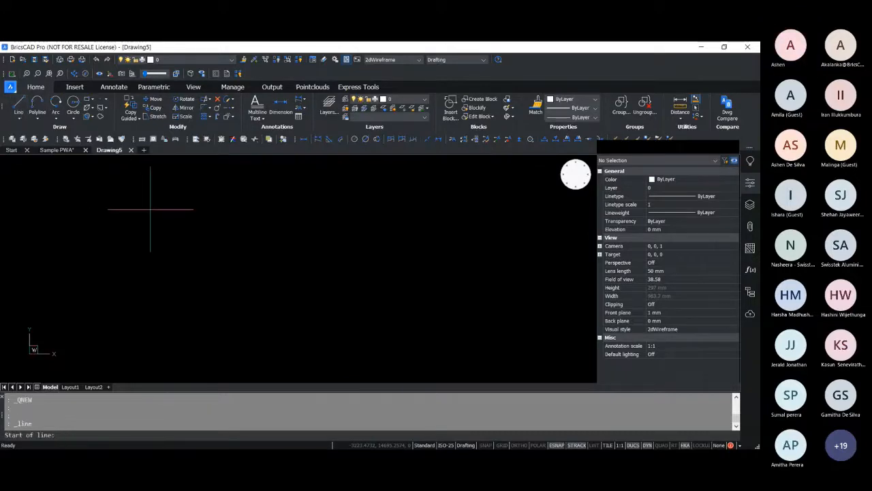
{"action": "left_click", "coordinate": [150, 209]}
{"action": "left_click", "coordinate": [370, 305]}
{"action": "left_click", "coordinate": [370, 218]}
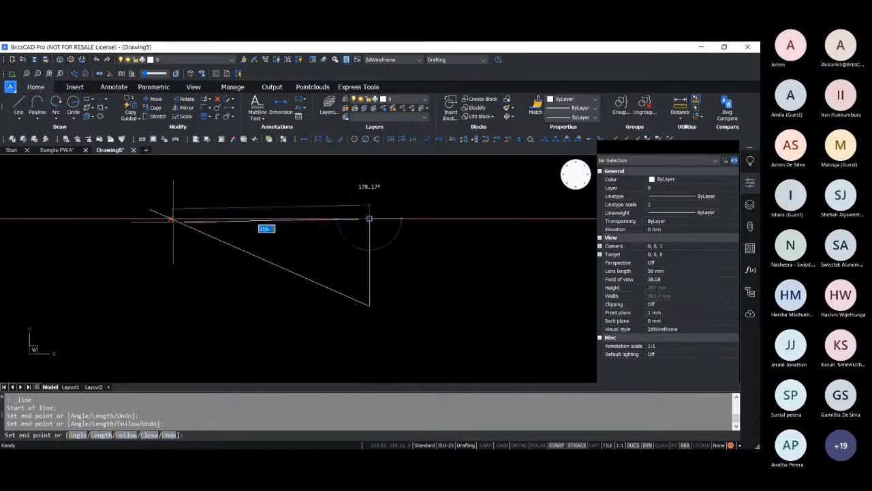
{"action": "left_click", "coordinate": [151, 210]}
{"action": "key", "text": "Escape"}
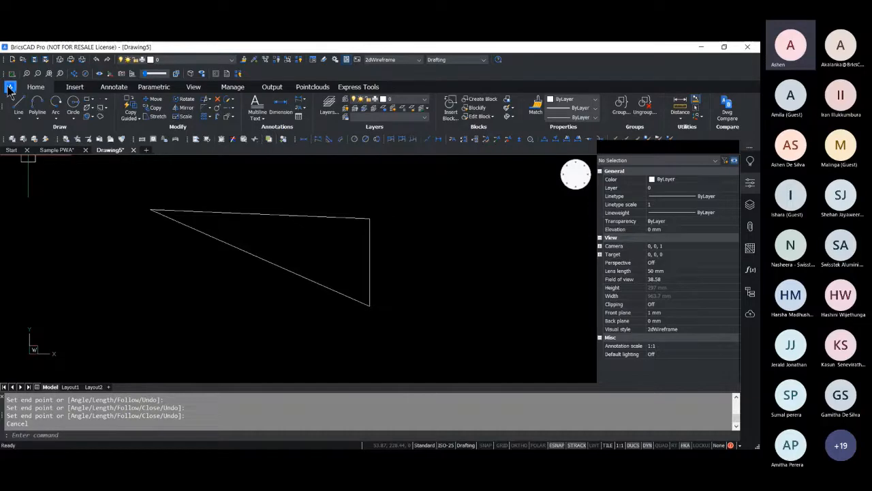
Protect the triangle drawing with a password through Security Options, entering it and confirming it.
{"action": "left_click", "coordinate": [10, 87]}
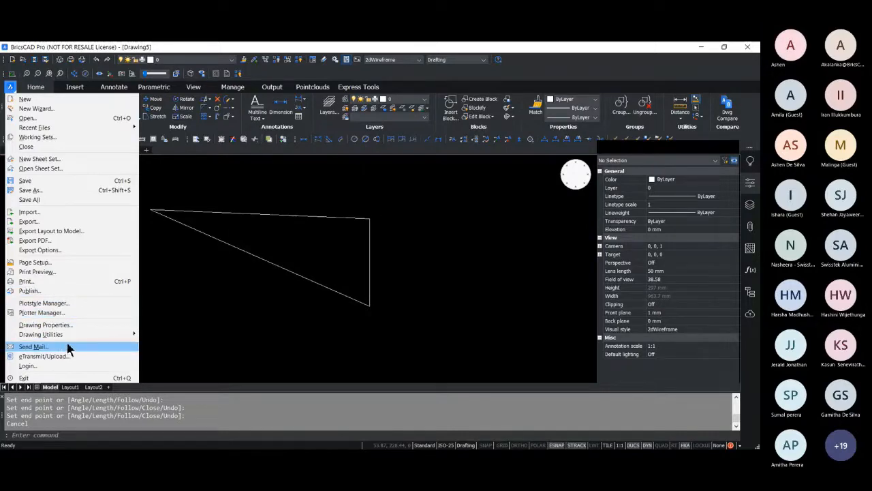
{"action": "mouse_move", "coordinate": [76, 332]}
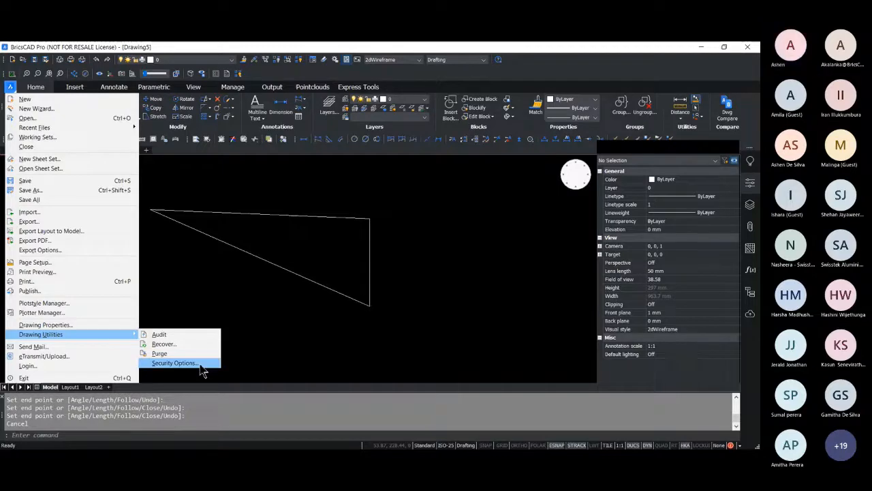
{"action": "left_click", "coordinate": [175, 363]}
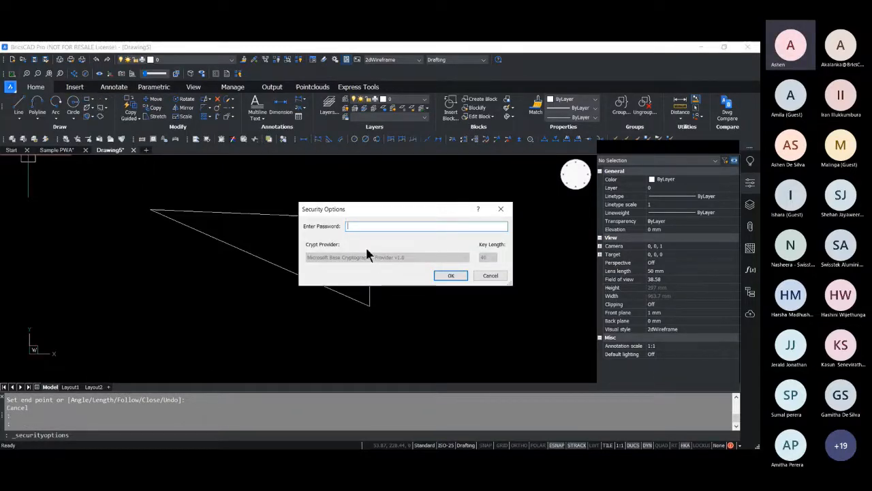
{"action": "type", "text": "******"}
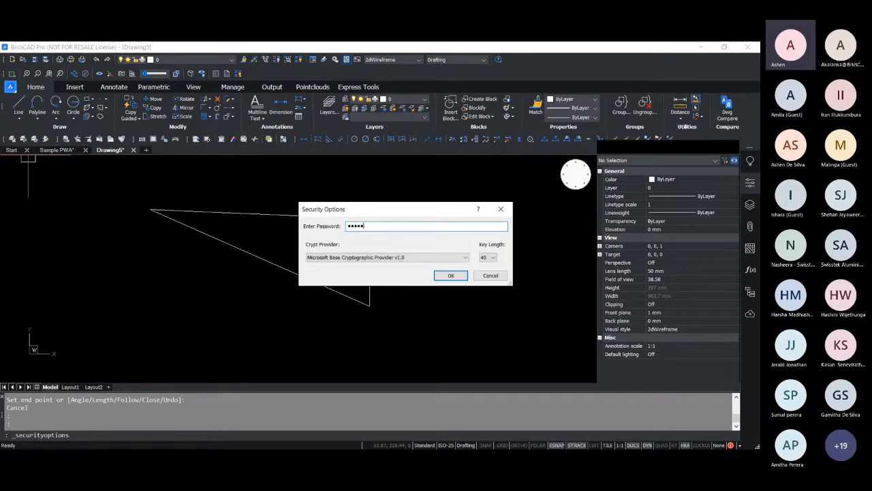
{"action": "left_click", "coordinate": [450, 278]}
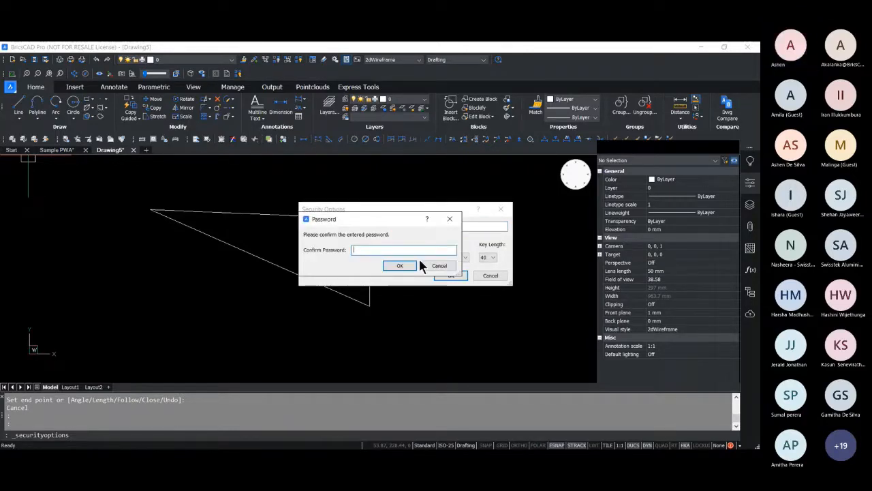
{"action": "type", "text": "******"}
{"action": "key", "text": "Return"}
{"action": "key", "text": "Return"}
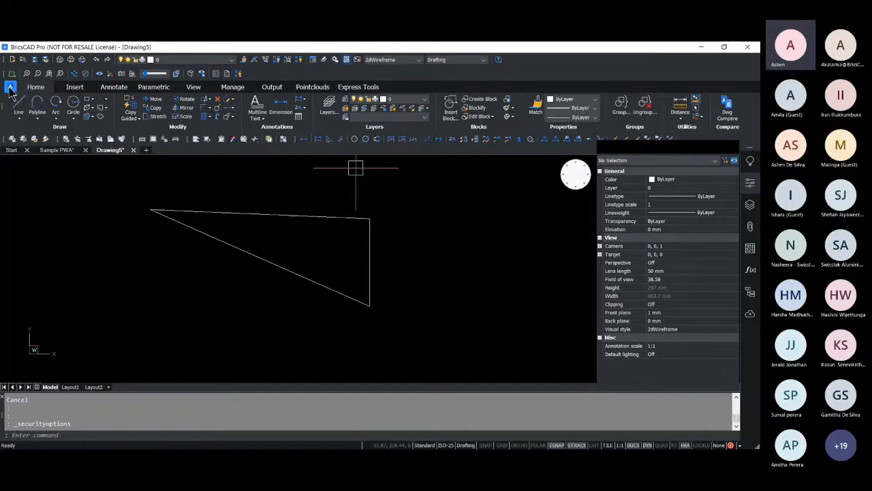
Save the drawing as 'bootcamp password test' in the BC Test folder, correcting the typed file name.
{"action": "left_click", "coordinate": [45, 60]}
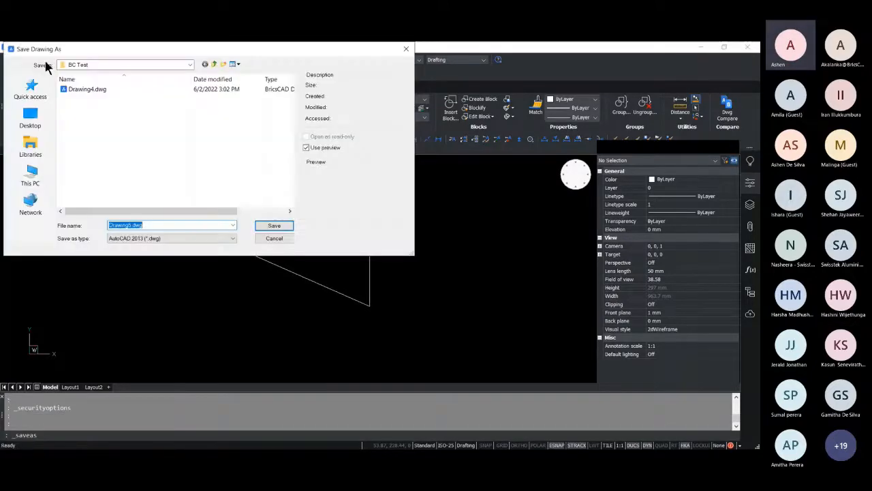
{"action": "type", "text": "bootca"}
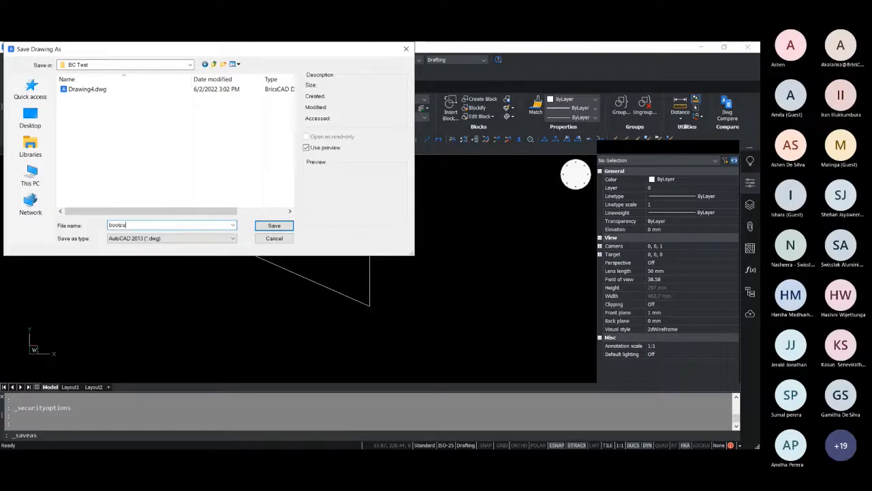
{"action": "type", "text": "mp iest"}
{"action": "left_click", "coordinate": [135, 225]}
{"action": "type", "text": "password"}
{"action": "left_click", "coordinate": [276, 227]}
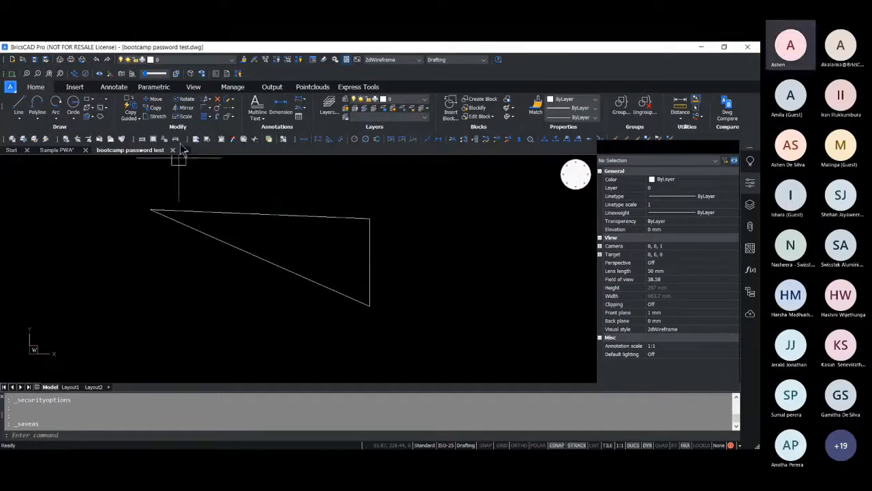
Close bootcamp password test.dwg, reopen it by supplying its password, then close it again.
{"action": "left_click", "coordinate": [172, 150]}
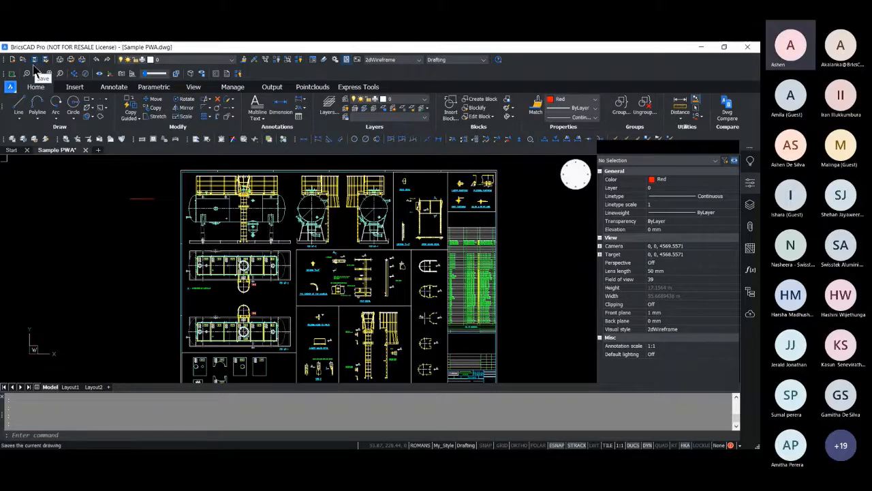
{"action": "left_click", "coordinate": [11, 87]}
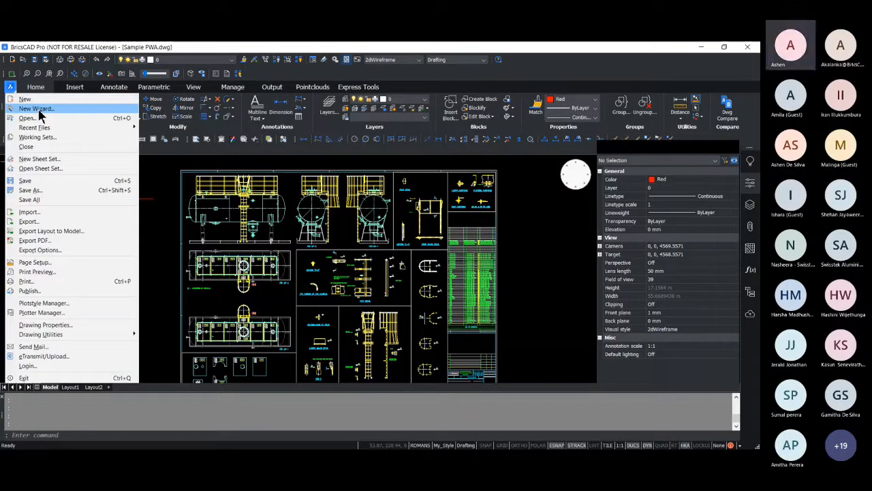
{"action": "left_click", "coordinate": [39, 113]}
{"action": "left_click", "coordinate": [114, 89]}
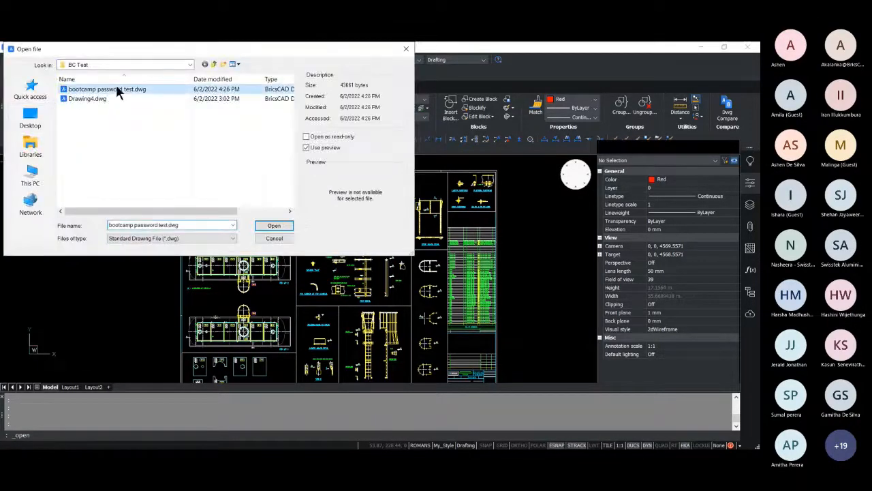
{"action": "left_click", "coordinate": [267, 225]}
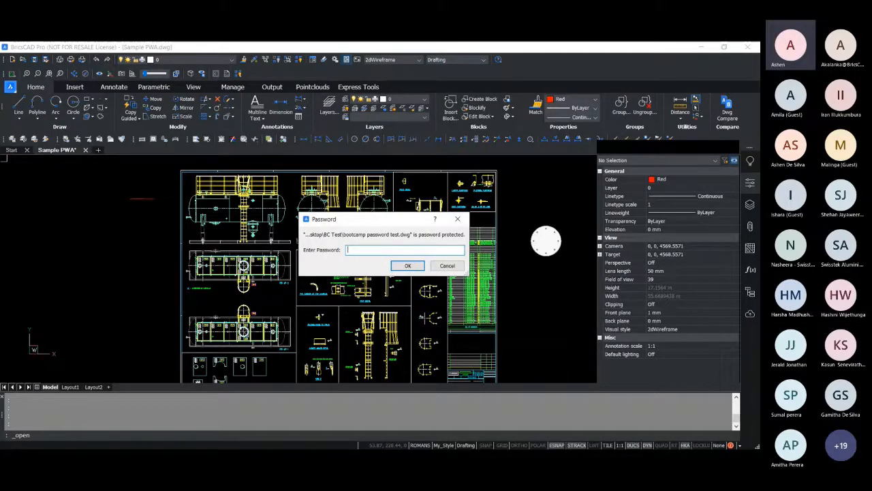
{"action": "key", "text": "Return"}
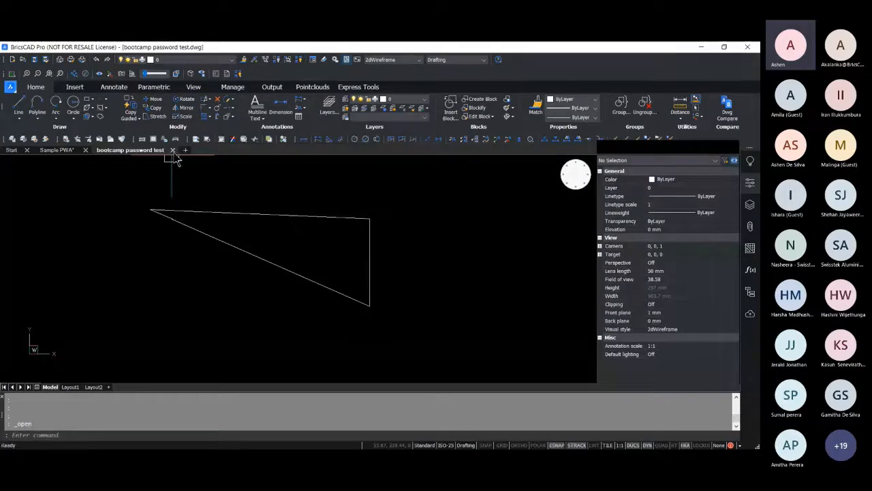
{"action": "left_click", "coordinate": [173, 150]}
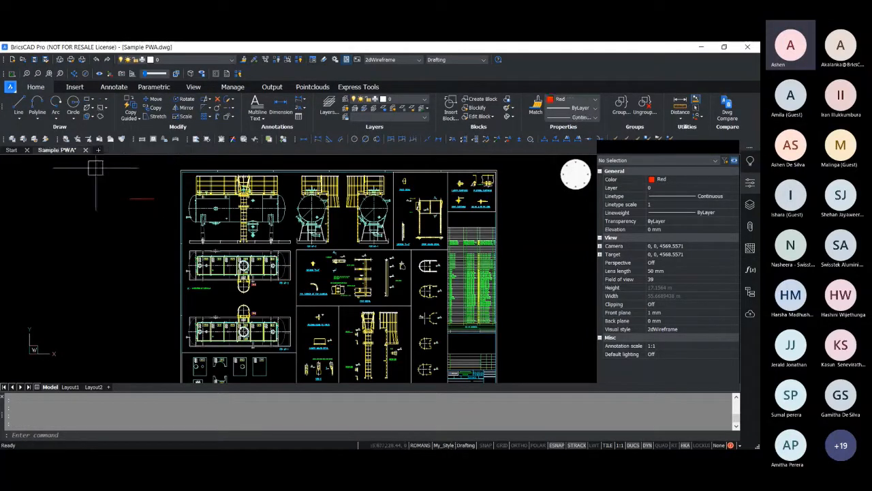
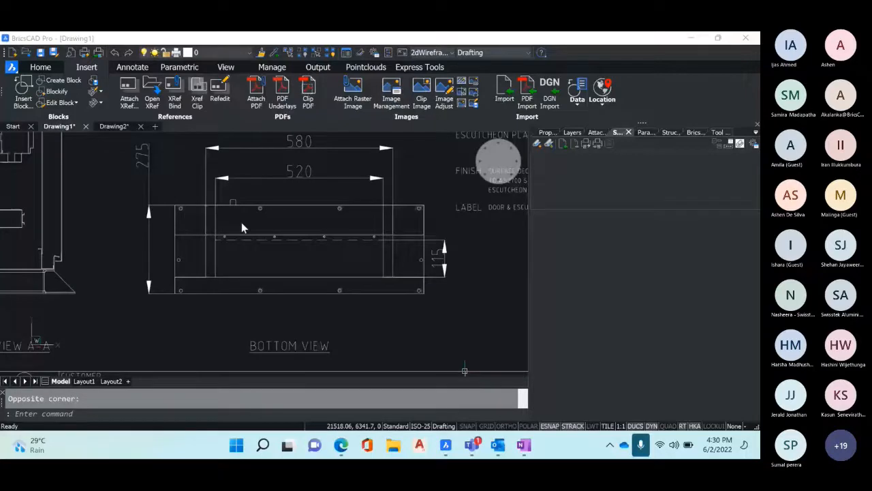
Pan the bottom view drawing, then bring up the Teams meeting window and minimize it again.
{"action": "middle_click_drag", "start_coordinate": [241, 222], "coordinate": [237, 240]}
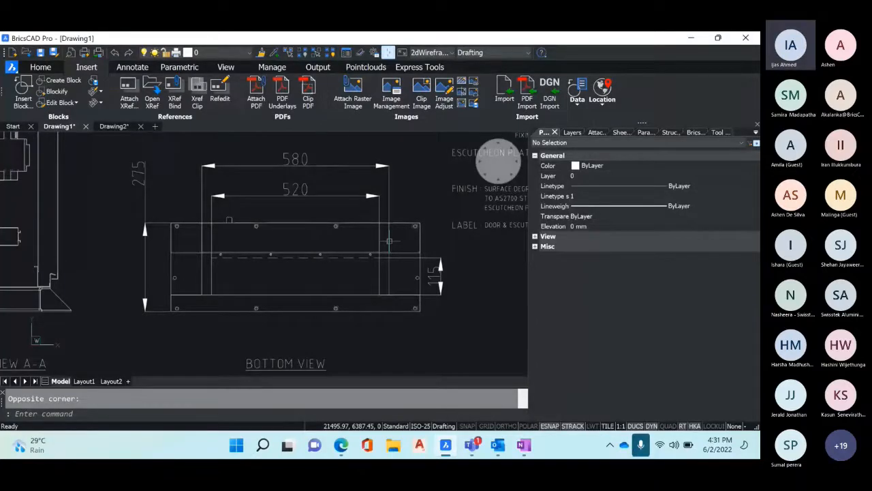
{"action": "left_click", "coordinate": [481, 452]}
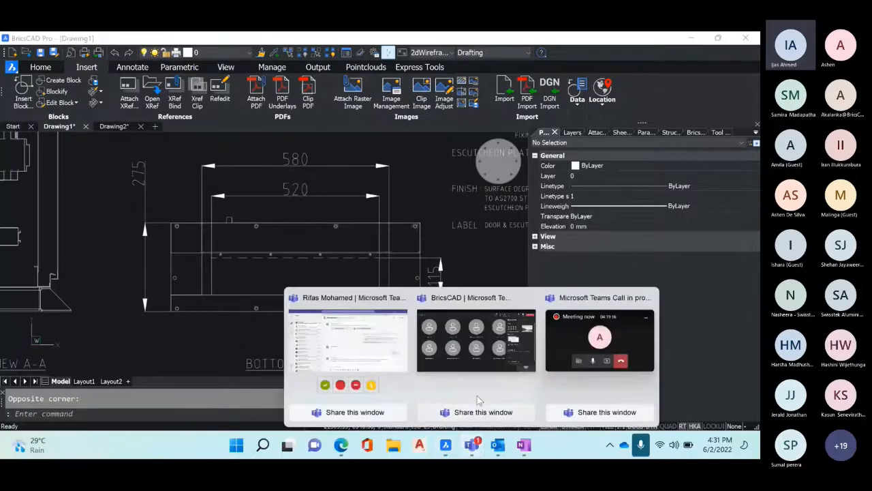
{"action": "left_click", "coordinate": [476, 367]}
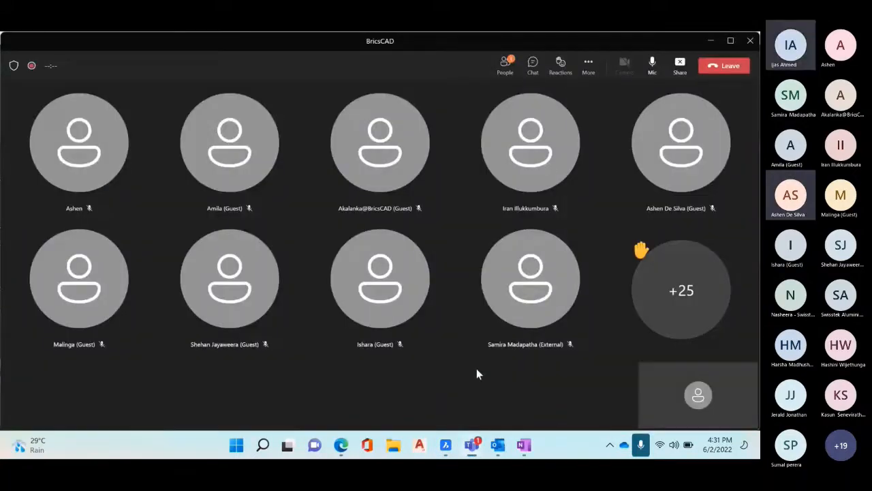
{"action": "left_click", "coordinate": [715, 41]}
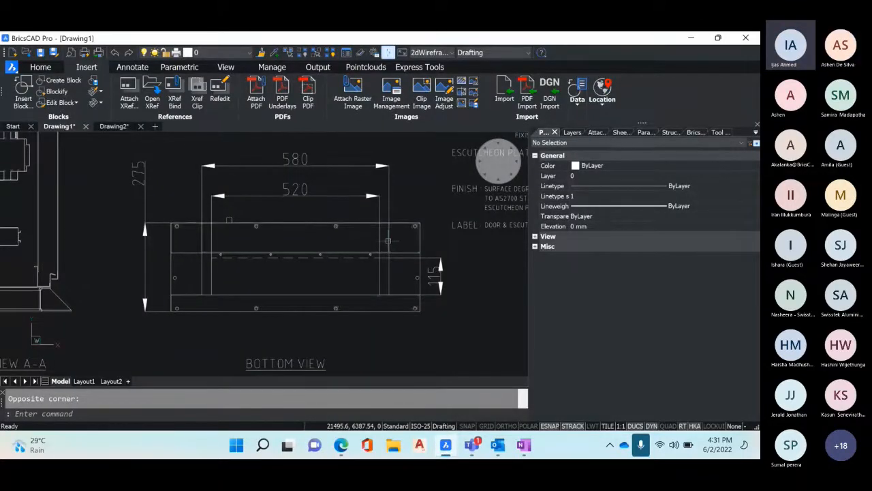
End an empty selection window in the drawing and switch the shared screen to the desktop.
{"action": "left_click", "coordinate": [388, 238]}
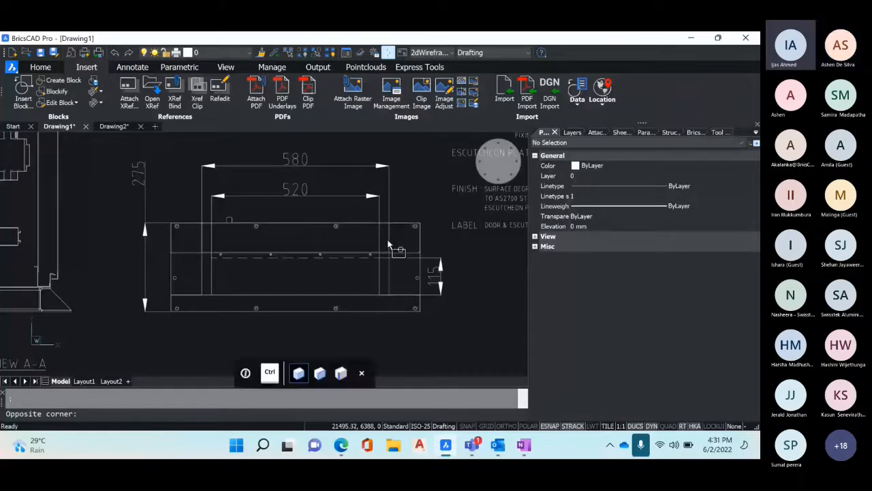
{"action": "left_click", "coordinate": [389, 244]}
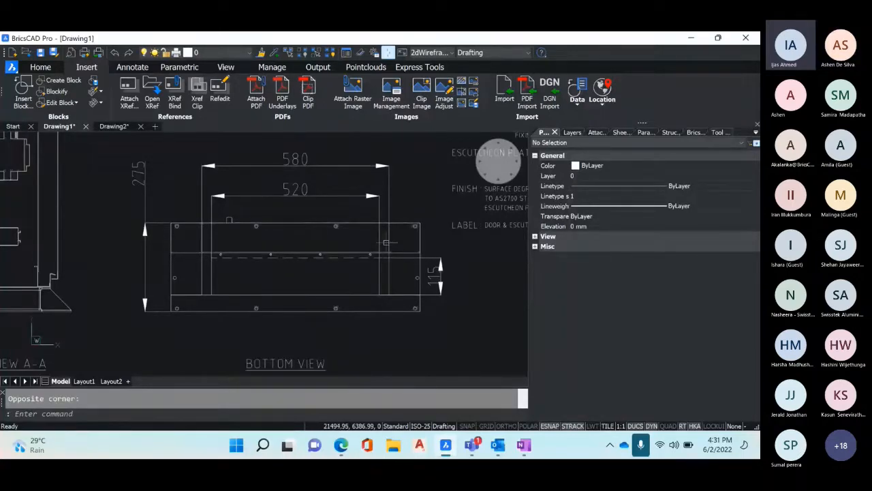
{"action": "left_click", "coordinate": [380, 240]}
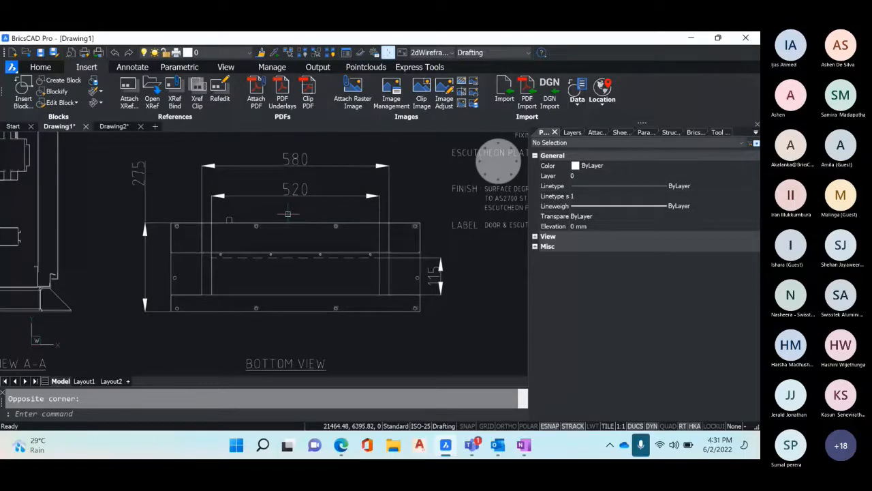
{"action": "left_click", "coordinate": [390, 47]}
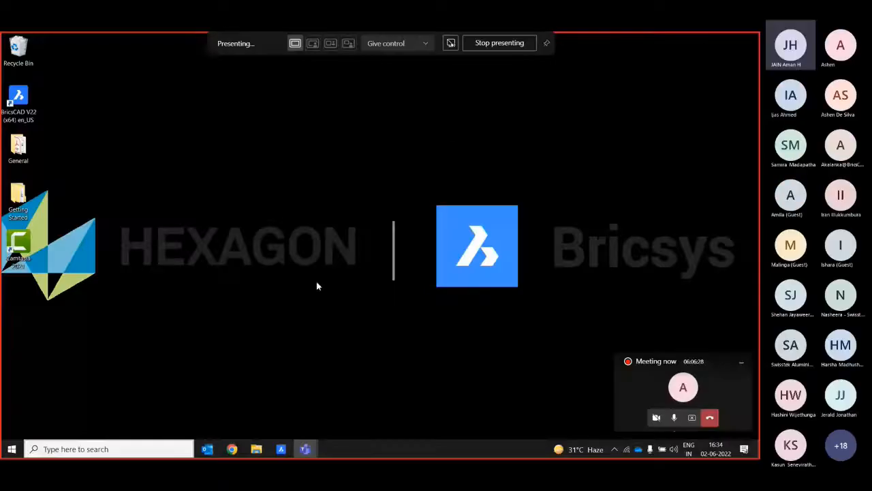
Launch BricsCAD and start a new blank drawing in the Drafting workspace.
{"action": "left_click", "coordinate": [280, 449]}
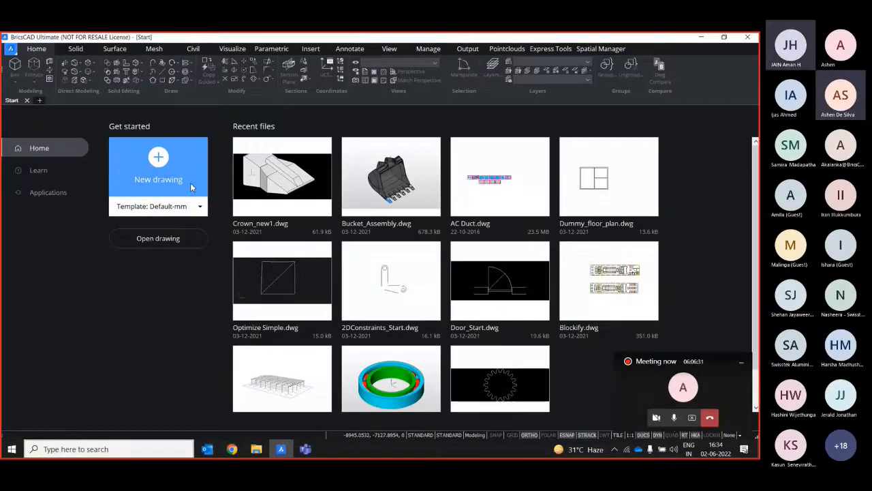
{"action": "left_click", "coordinate": [191, 187]}
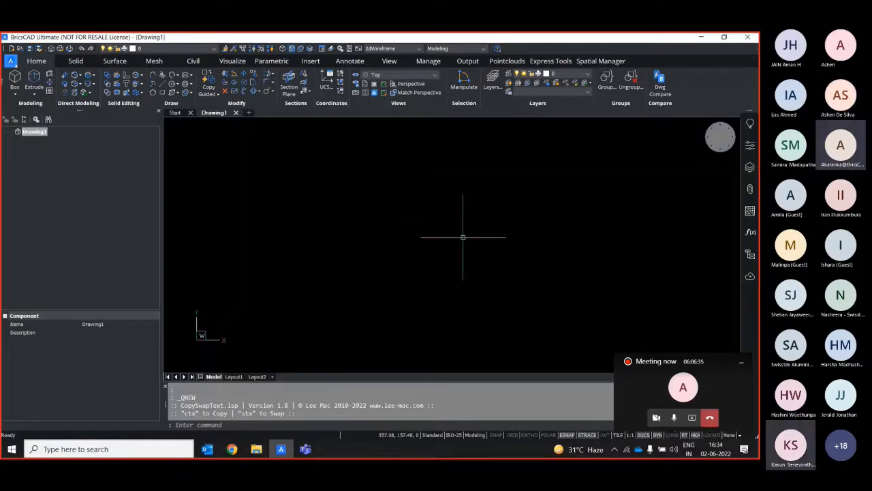
{"action": "left_click", "coordinate": [495, 434]}
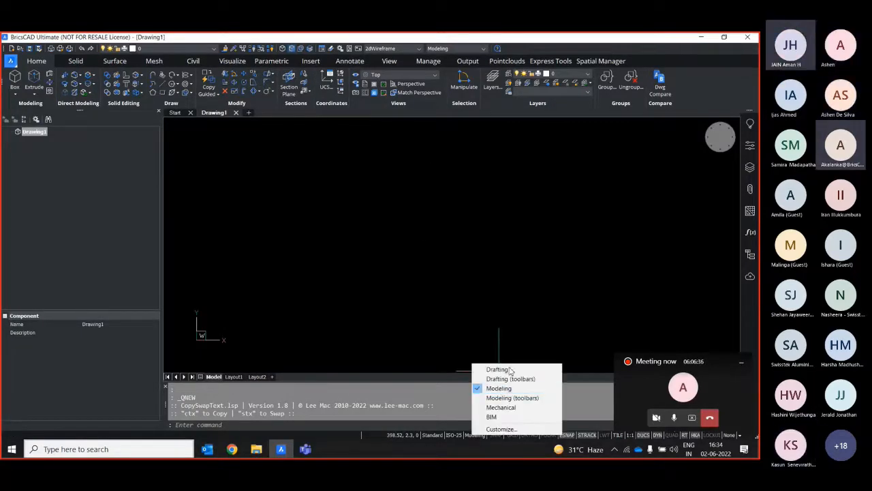
{"action": "left_click", "coordinate": [497, 369]}
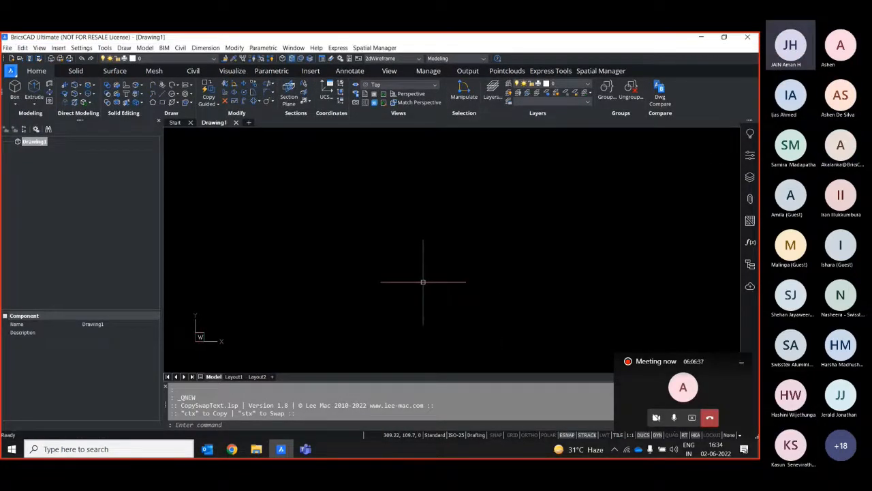
Move through the ribbon tabs to Insert and start PDF Import.
{"action": "left_click", "coordinate": [235, 73]}
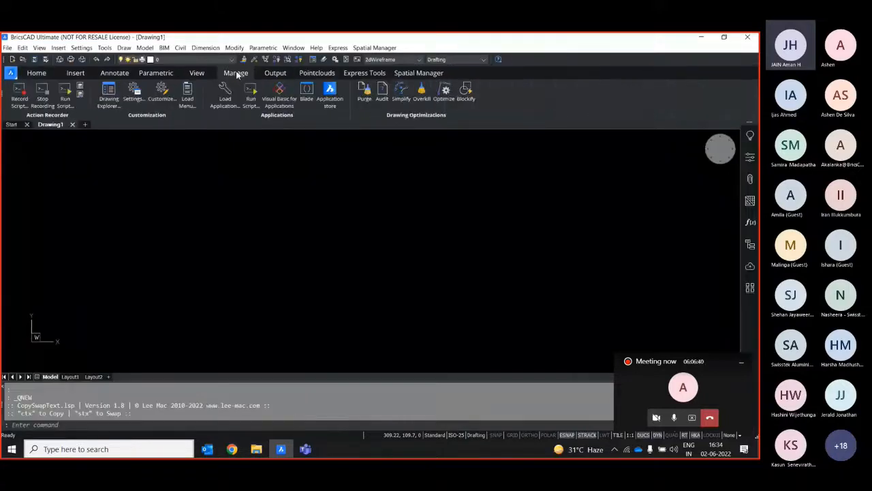
{"action": "left_click", "coordinate": [115, 73]}
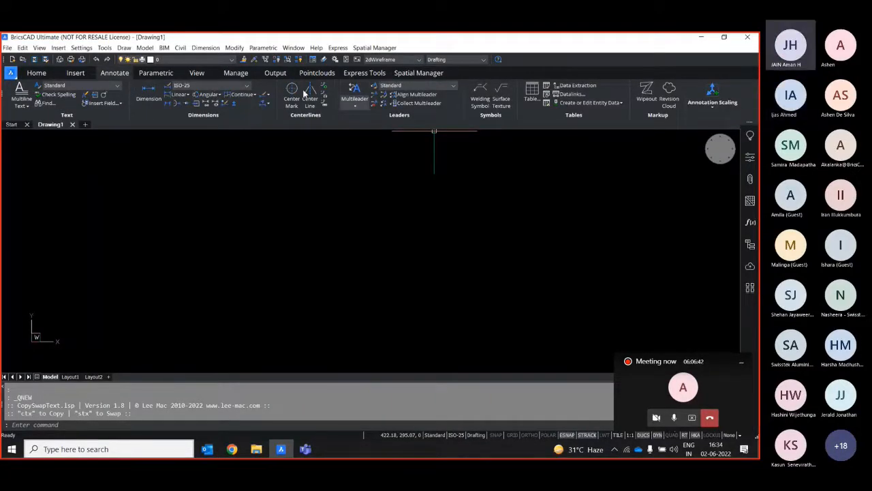
{"action": "left_click", "coordinate": [75, 73]}
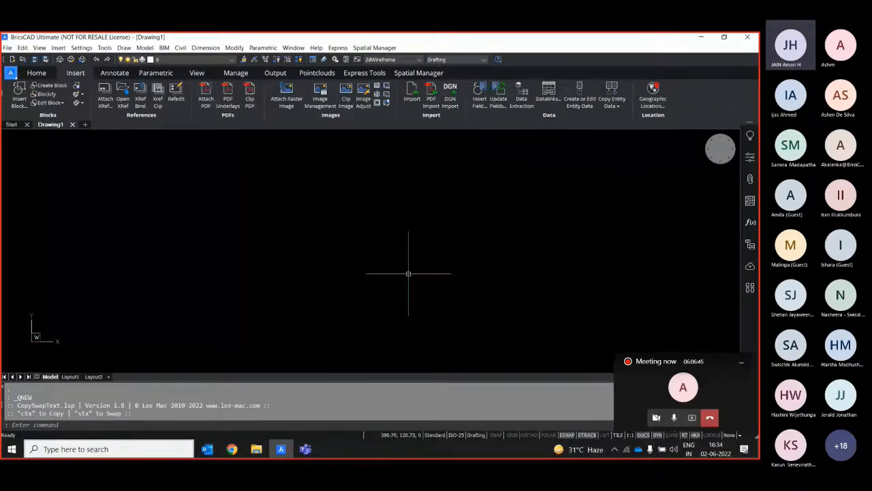
{"action": "left_click", "coordinate": [431, 96]}
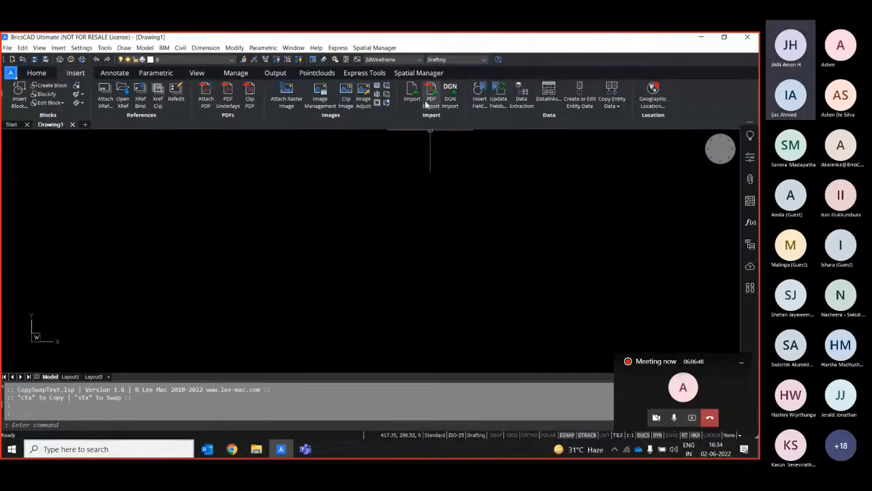
Import page 1 of Office Rent.pdf with default position, scale and rotation, and frame the plan.
{"action": "key", "text": "Return"}
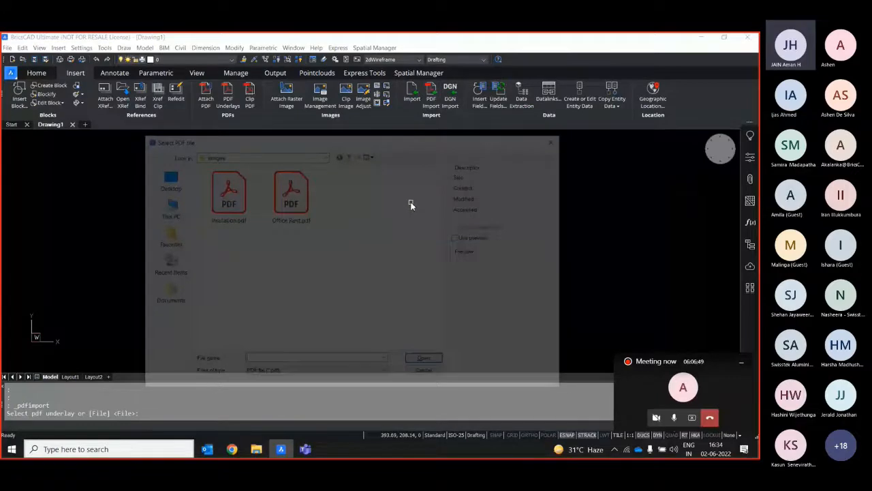
{"action": "left_click", "coordinate": [289, 201]}
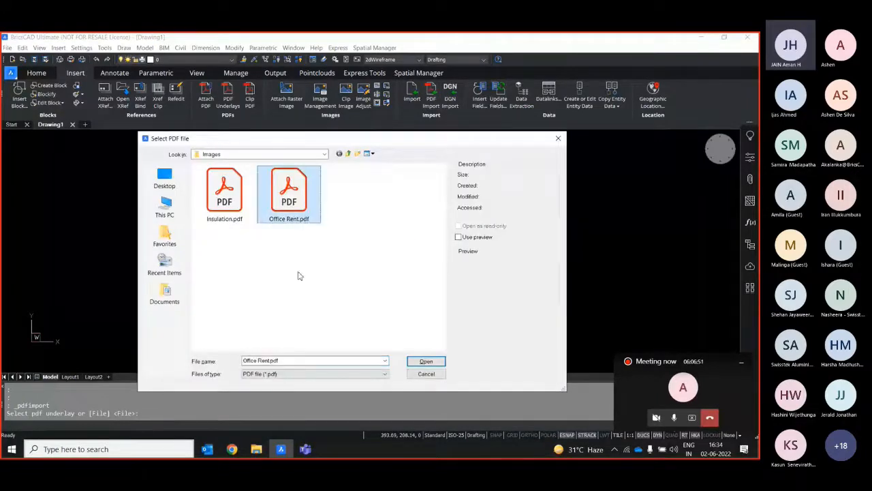
{"action": "left_click", "coordinate": [441, 359]}
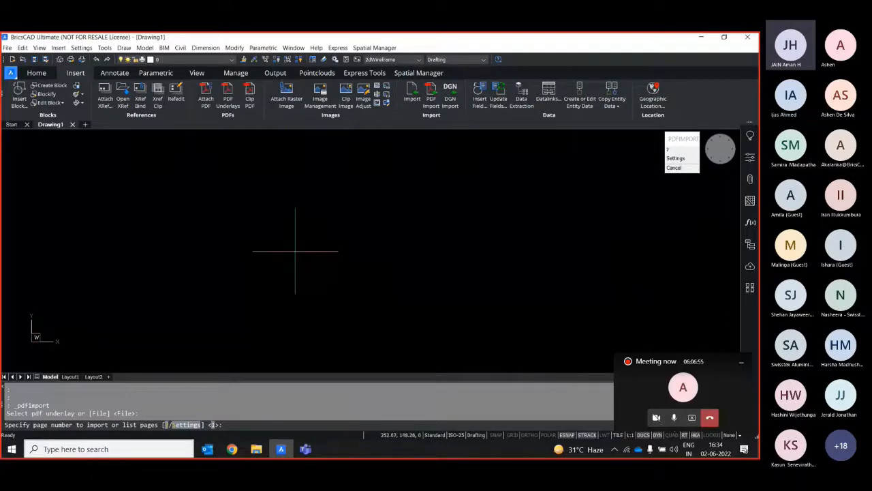
{"action": "key", "text": "Return"}
{"action": "key", "text": "Return"}
{"action": "key", "text": "Return"}
{"action": "key", "text": "Return"}
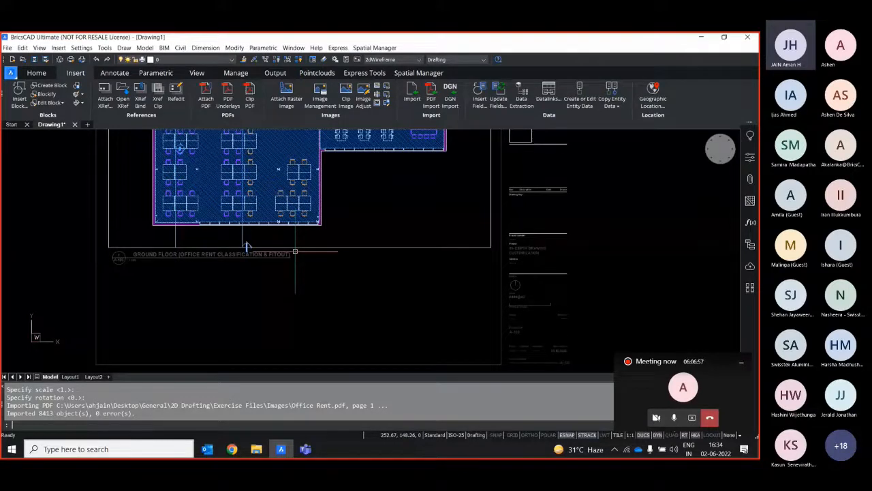
{"action": "middle_click_drag", "start_coordinate": [247, 245], "coordinate": [222, 318]}
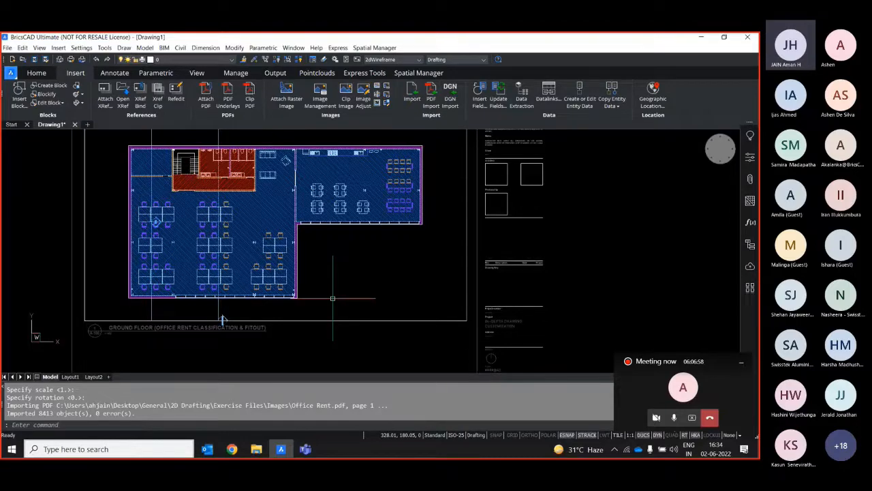
{"action": "scroll", "coordinate": [167, 288], "scroll_direction": "up", "scroll_amount": 2}
Turn off the Red and Blue hatch layers of the imported floor plan.
{"action": "left_click", "coordinate": [38, 73]}
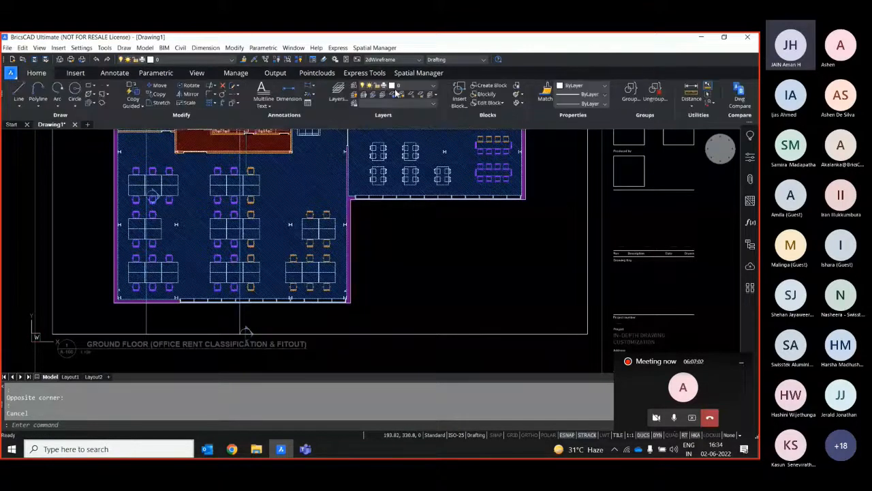
{"action": "left_click", "coordinate": [396, 88]}
{"action": "scroll", "coordinate": [402, 177], "scroll_direction": "down", "scroll_amount": 6}
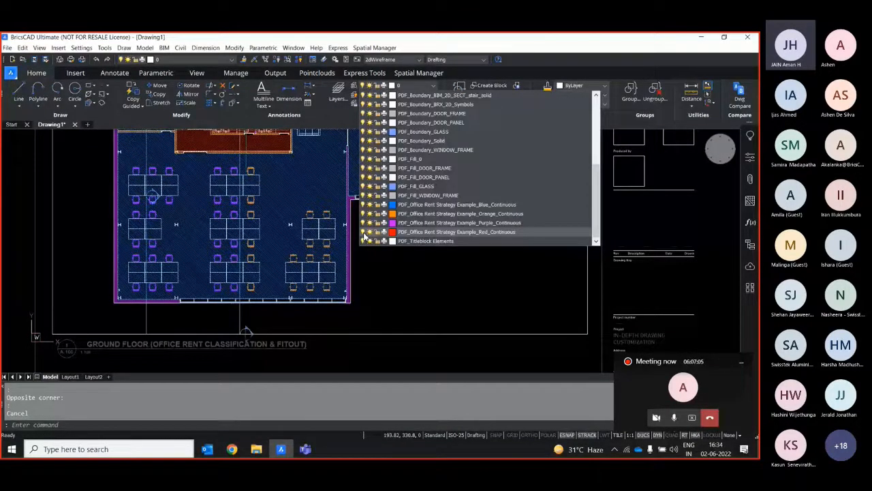
{"action": "left_click", "coordinate": [363, 231]}
{"action": "left_click", "coordinate": [362, 204]}
{"action": "left_click", "coordinate": [333, 231]}
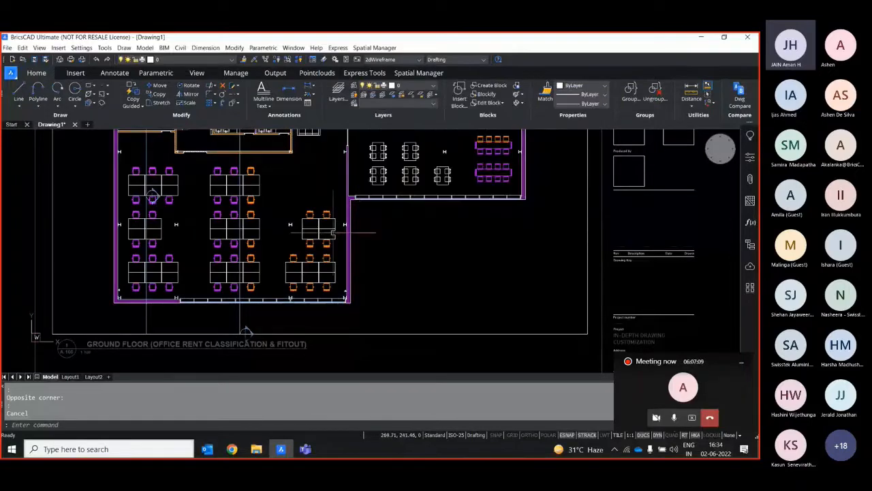
{"action": "scroll", "coordinate": [334, 231], "scroll_direction": "up", "scroll_amount": 2}
Erase the middle-right table group and its two leftover green chairs.
{"action": "left_click", "coordinate": [345, 251]}
{"action": "left_click", "coordinate": [291, 202]}
{"action": "key", "text": "Delete"}
{"action": "left_click", "coordinate": [269, 244]}
{"action": "key", "text": "Delete"}
Pan across the plan and window-select the right-hand table group.
{"action": "scroll", "coordinate": [308, 253], "scroll_direction": "up", "scroll_amount": 2}
{"action": "scroll", "coordinate": [311, 257], "scroll_direction": "down", "scroll_amount": 4}
{"action": "mouse_move", "coordinate": [310, 257]}
{"action": "middle_mouse_down"}
{"action": "mouse_move", "coordinate": [344, 256]}
{"action": "mouse_move", "coordinate": [345, 225]}
{"action": "middle_mouse_up"}
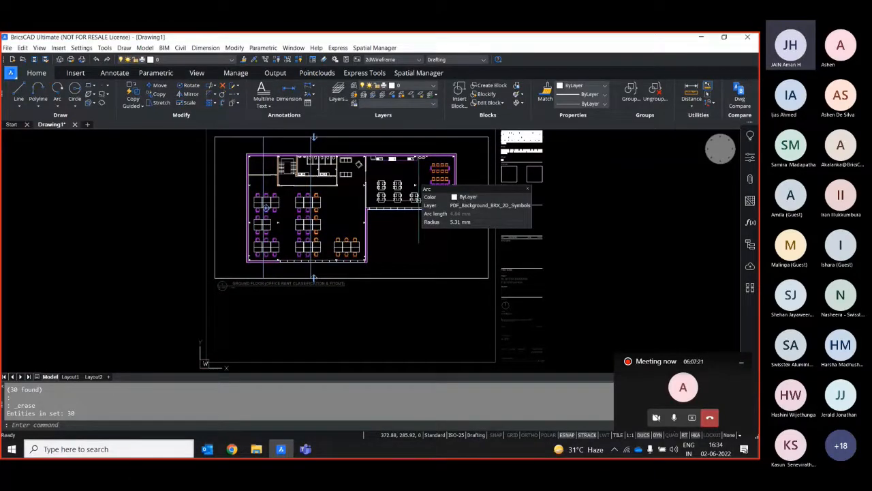
{"action": "scroll", "coordinate": [419, 197], "scroll_direction": "up", "scroll_amount": 5}
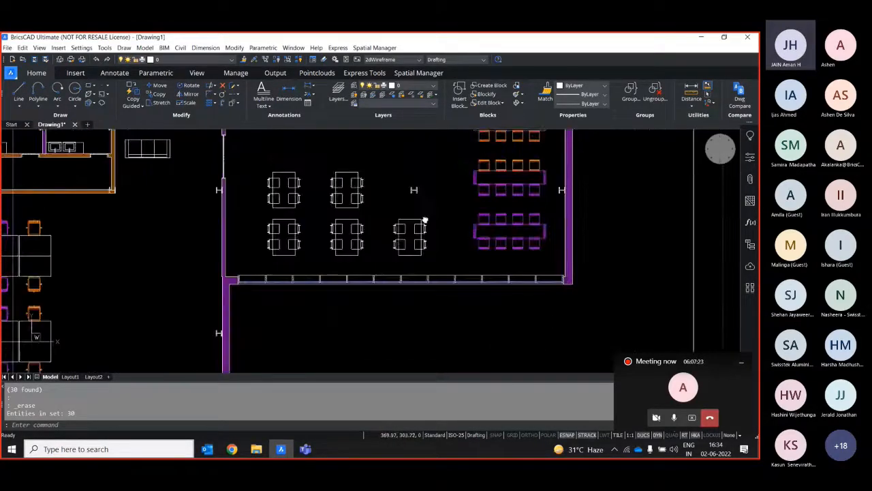
{"action": "middle_click_drag", "start_coordinate": [424, 220], "coordinate": [421, 251]}
{"action": "left_click", "coordinate": [450, 299]}
{"action": "left_click", "coordinate": [398, 239]}
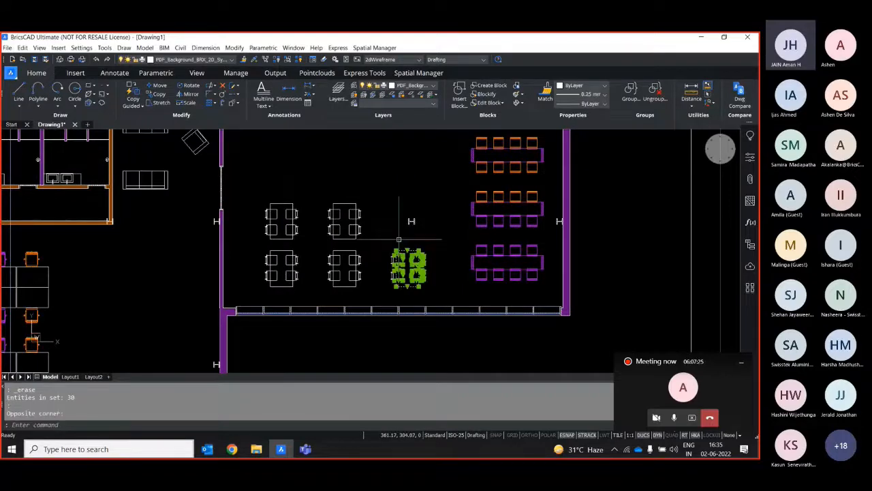
Cancel that selection and pan the view over to the title block.
{"action": "scroll", "coordinate": [399, 239], "scroll_direction": "up", "scroll_amount": 3}
{"action": "scroll", "coordinate": [398, 239], "scroll_direction": "down", "scroll_amount": 4}
{"action": "middle_click_drag", "start_coordinate": [504, 280], "coordinate": [397, 242]}
{"action": "scroll", "coordinate": [387, 221], "scroll_direction": "down", "scroll_amount": 2}
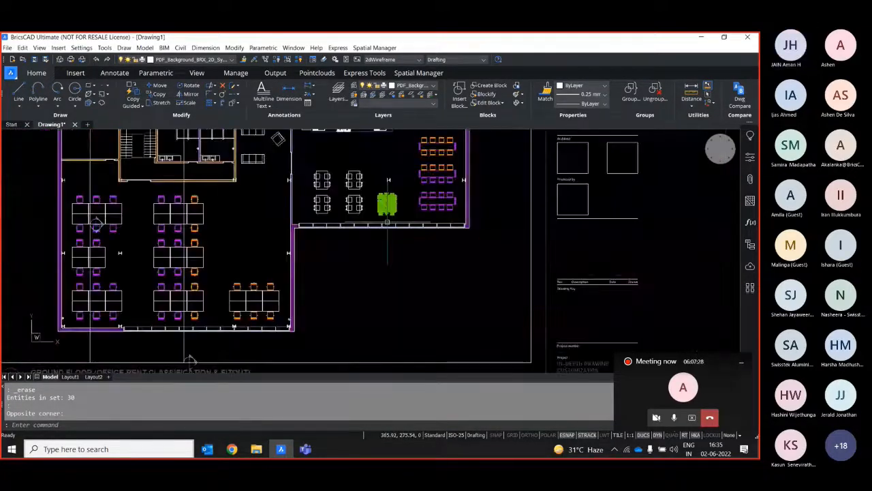
{"action": "key", "text": "Escape"}
{"action": "middle_click_drag", "start_coordinate": [605, 363], "coordinate": [502, 335]}
{"action": "scroll", "coordinate": [502, 334], "scroll_direction": "up", "scroll_amount": 3}
{"action": "double_click", "coordinate": [502, 335]}
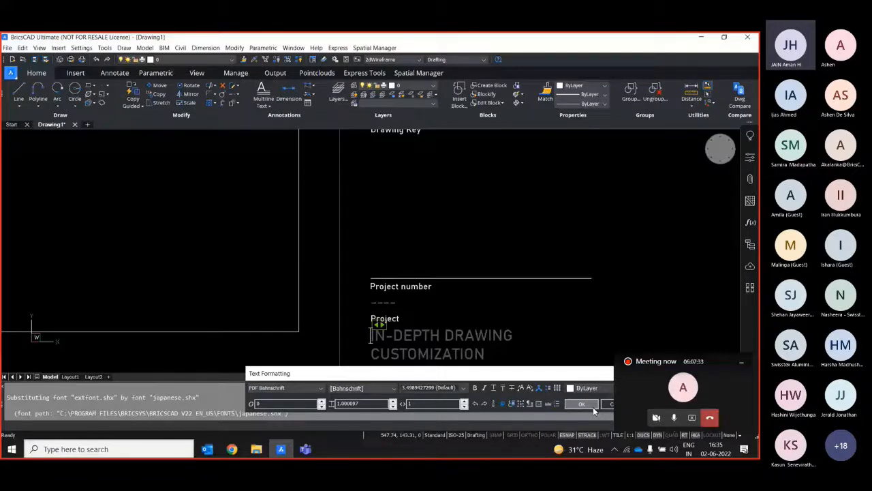
{"action": "left_click", "coordinate": [581, 404]}
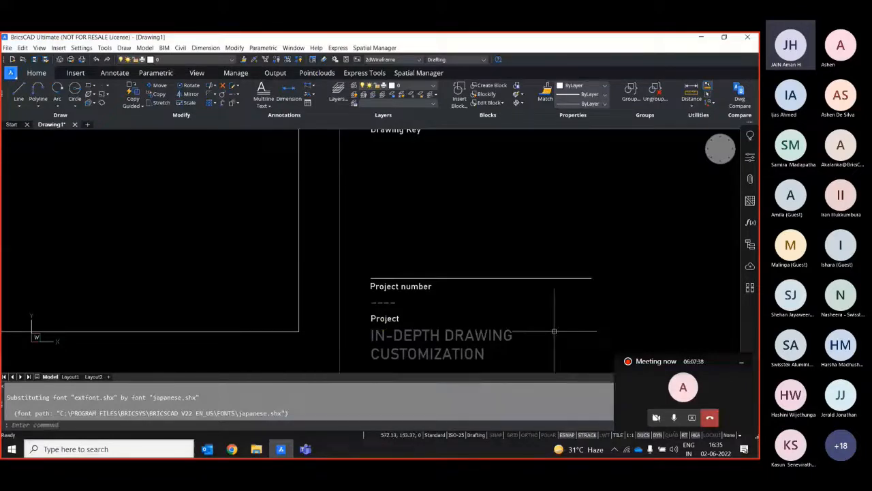
{"action": "left_click", "coordinate": [397, 291]}
{"action": "scroll", "coordinate": [350, 257], "scroll_direction": "down", "scroll_amount": 3}
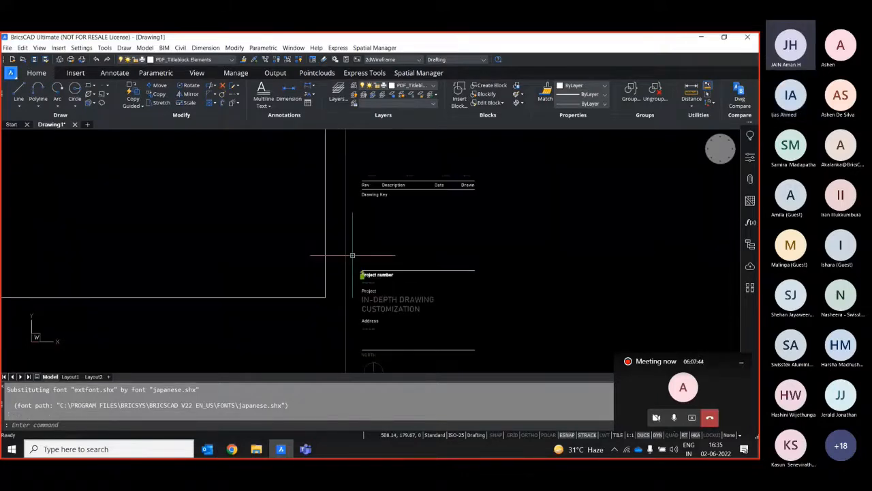
{"action": "scroll", "coordinate": [456, 177], "scroll_direction": "down", "scroll_amount": 3}
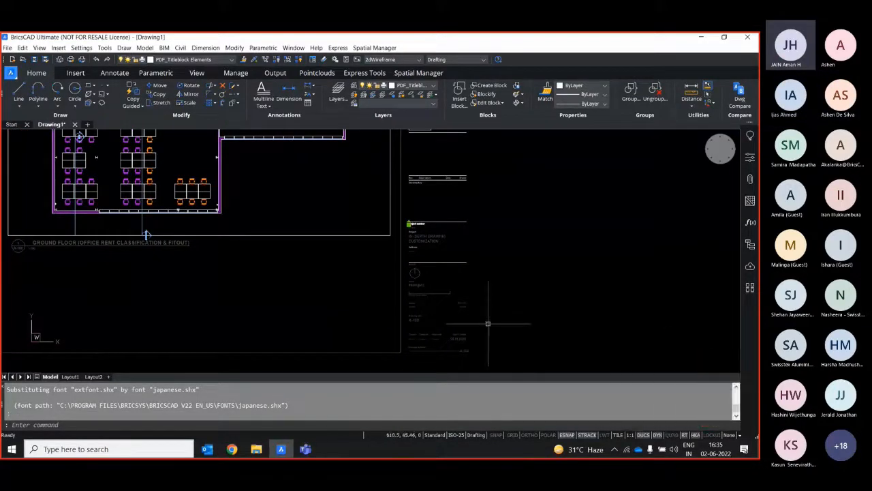
{"action": "scroll", "coordinate": [409, 271], "scroll_direction": "up", "scroll_amount": 5}
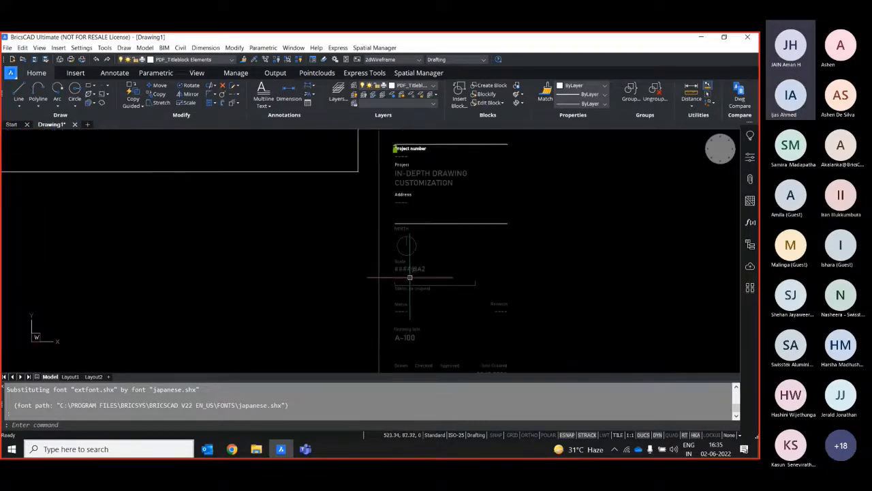
{"action": "left_click", "coordinate": [404, 269]}
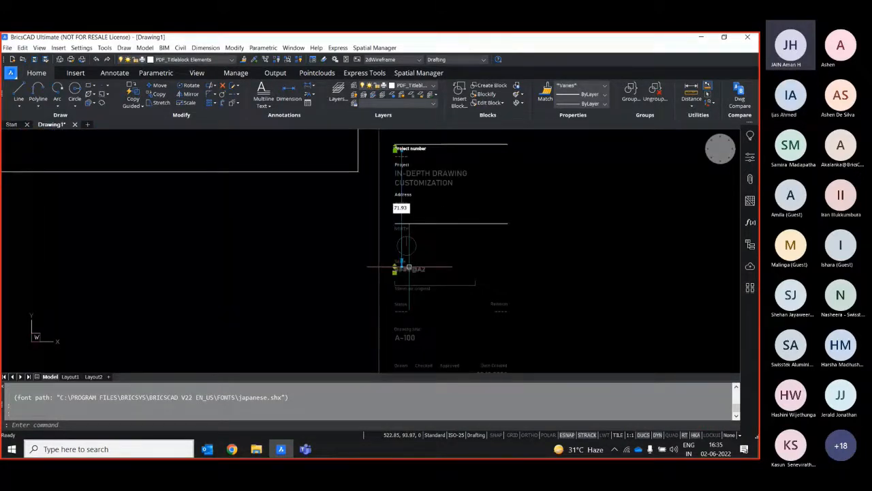
{"action": "middle_click_drag", "start_coordinate": [409, 267], "coordinate": [419, 176]}
{"action": "left_click", "coordinate": [528, 273]}
{"action": "key", "text": "Escape"}
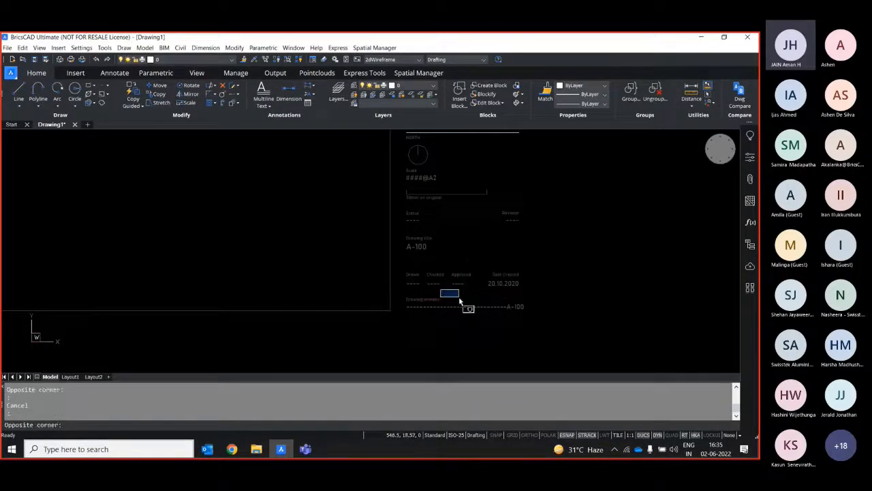
{"action": "scroll", "coordinate": [291, 226], "scroll_direction": "down", "scroll_amount": 3}
{"action": "mouse_move", "coordinate": [291, 226]}
{"action": "middle_mouse_down"}
{"action": "mouse_move", "coordinate": [302, 282]}
{"action": "mouse_move", "coordinate": [378, 327]}
{"action": "middle_mouse_up"}
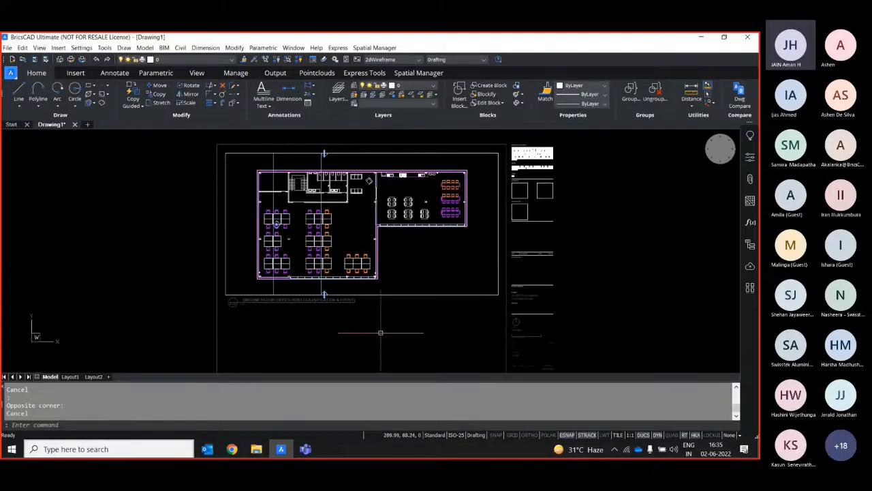
{"action": "scroll", "coordinate": [320, 300], "scroll_direction": "up", "scroll_amount": 2}
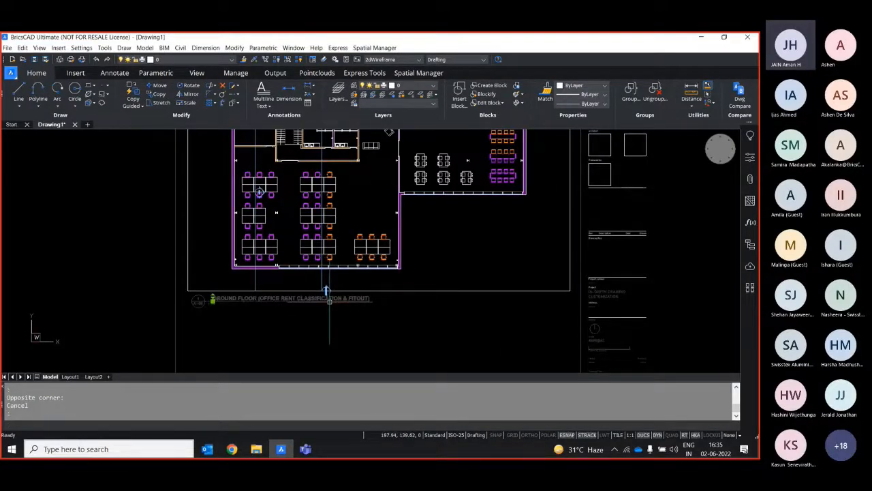
{"action": "key", "text": "Escape"}
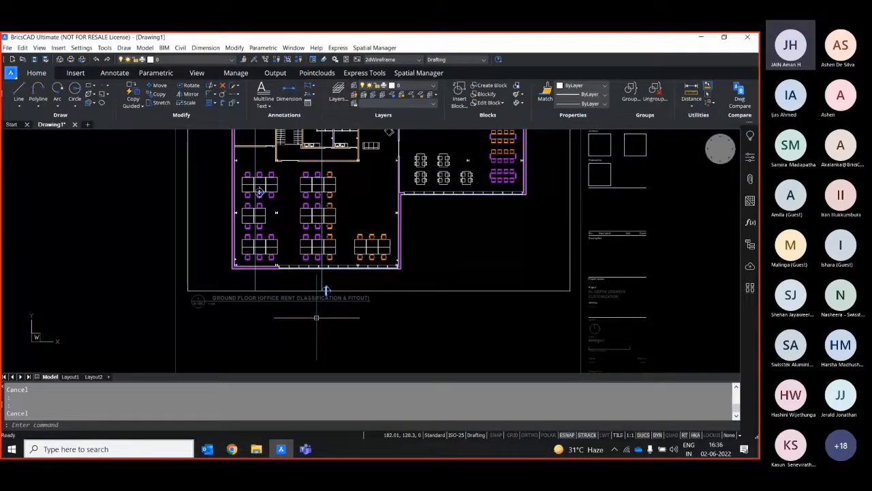
Open the attachments list with XREF and start attaching a DWG reference.
{"action": "type", "text": "xref"}
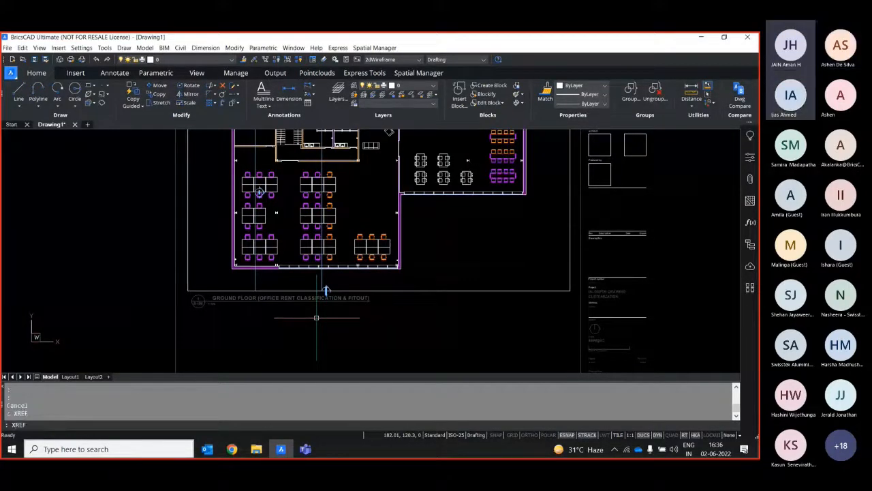
{"action": "key", "text": "Return"}
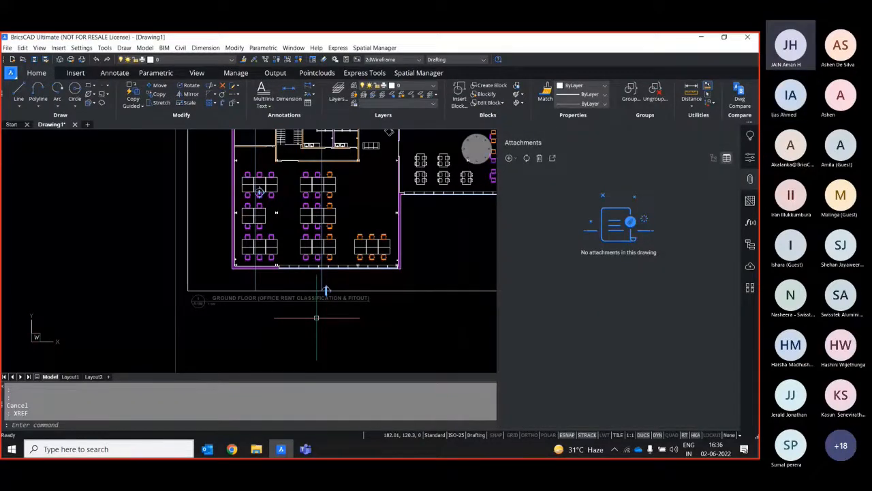
{"action": "scroll", "coordinate": [421, 221], "scroll_direction": "down", "scroll_amount": 3}
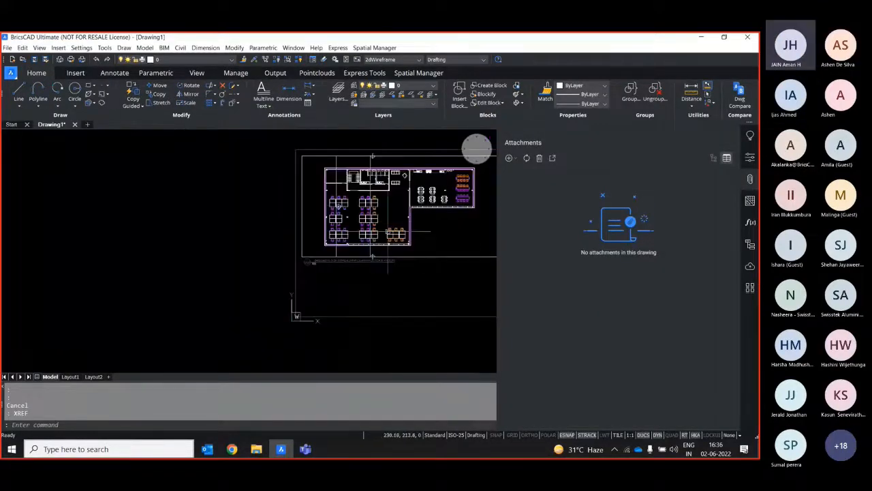
{"action": "mouse_move", "coordinate": [349, 243]}
{"action": "middle_mouse_down"}
{"action": "mouse_move", "coordinate": [310, 243]}
{"action": "mouse_move", "coordinate": [229, 266]}
{"action": "middle_mouse_up"}
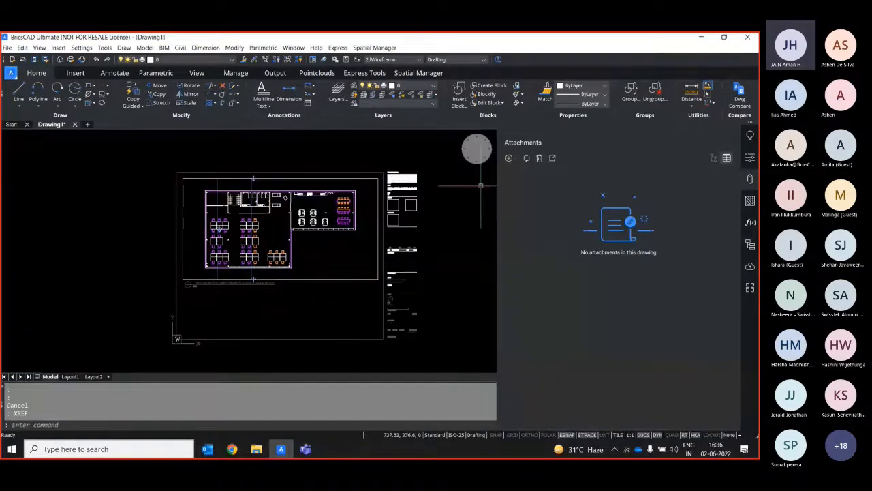
{"action": "left_click", "coordinate": [509, 157]}
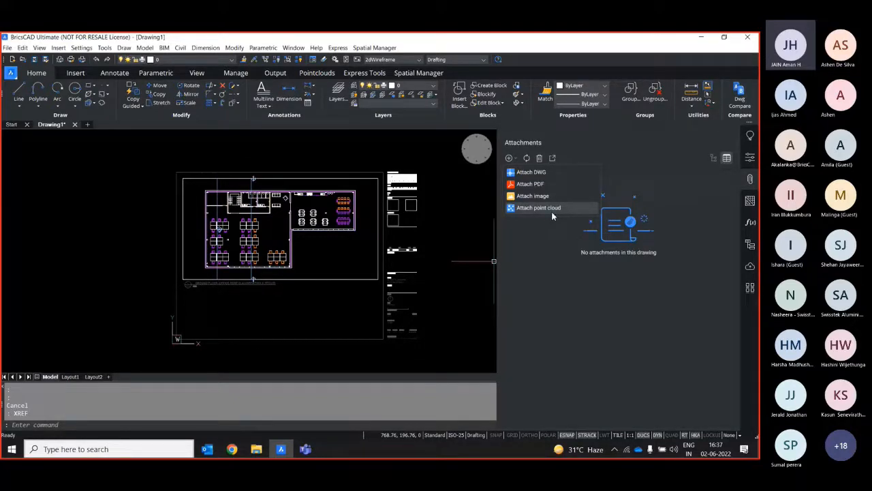
{"action": "left_click", "coordinate": [535, 174]}
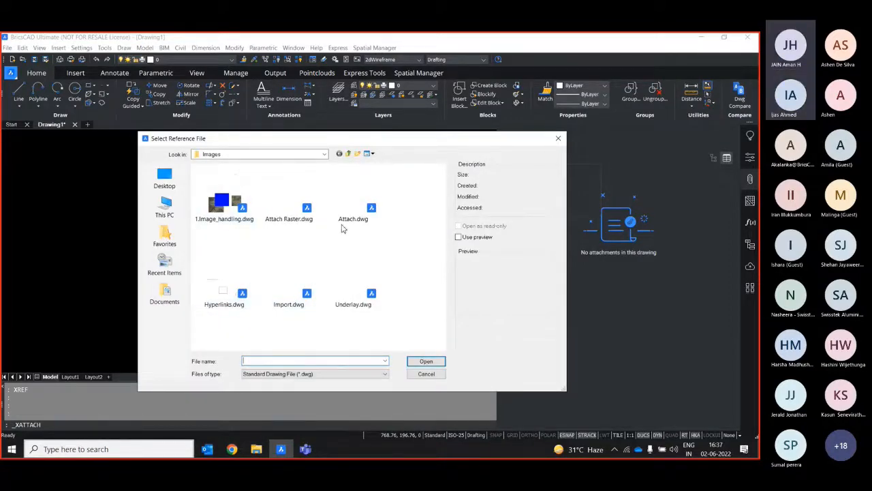
Browse to 2D Drafting\Exercise Files and open Blockify.dwg for attaching.
{"action": "left_click", "coordinate": [286, 218]}
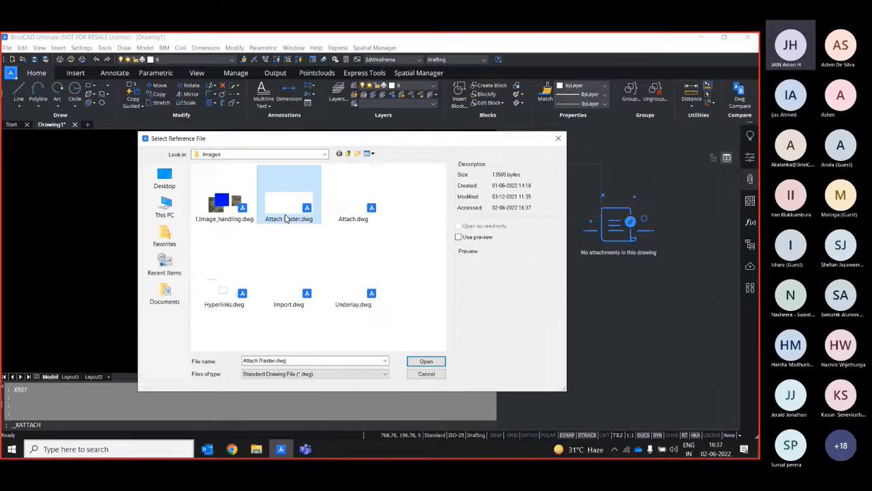
{"action": "left_click", "coordinate": [325, 154]}
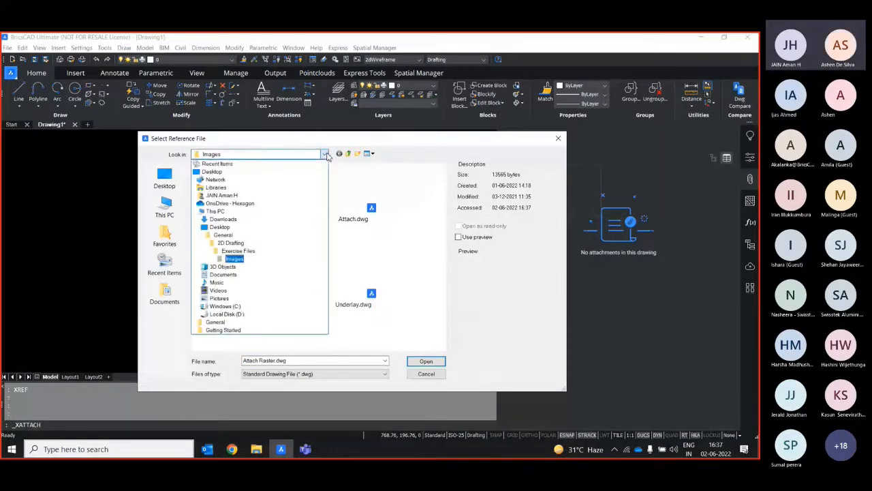
{"action": "left_click", "coordinate": [229, 242]}
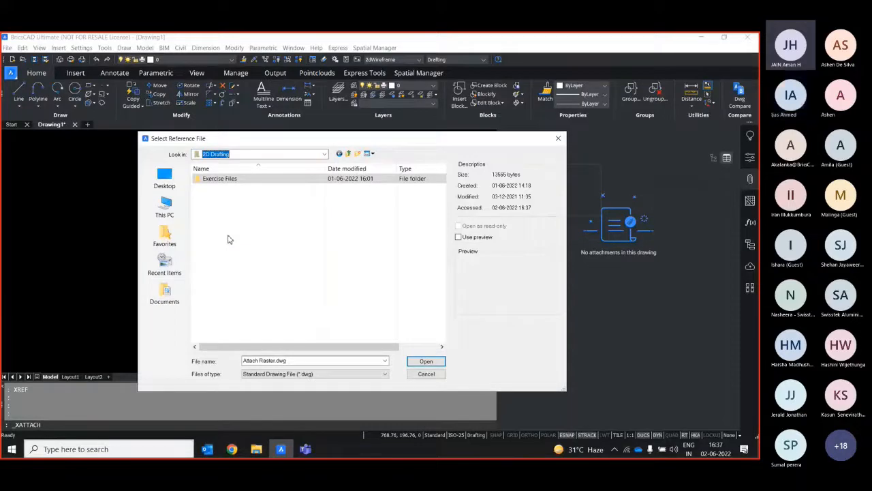
{"action": "double_click", "coordinate": [221, 179]}
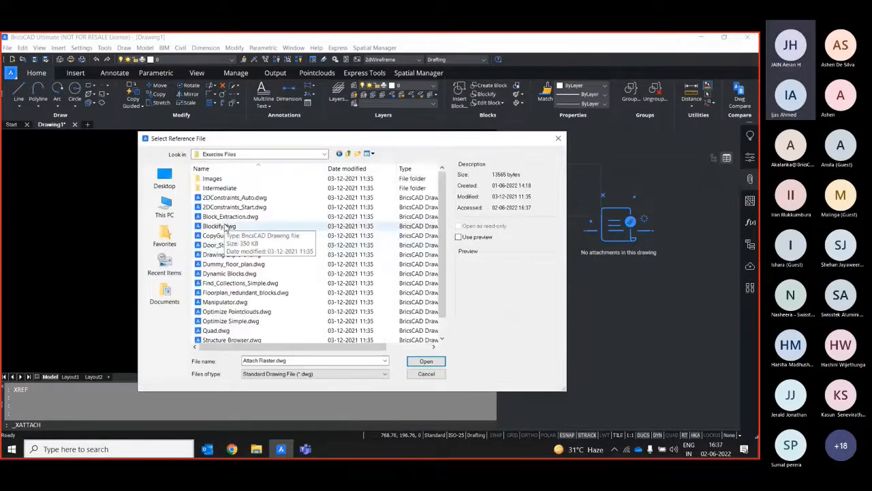
{"action": "left_click", "coordinate": [226, 226]}
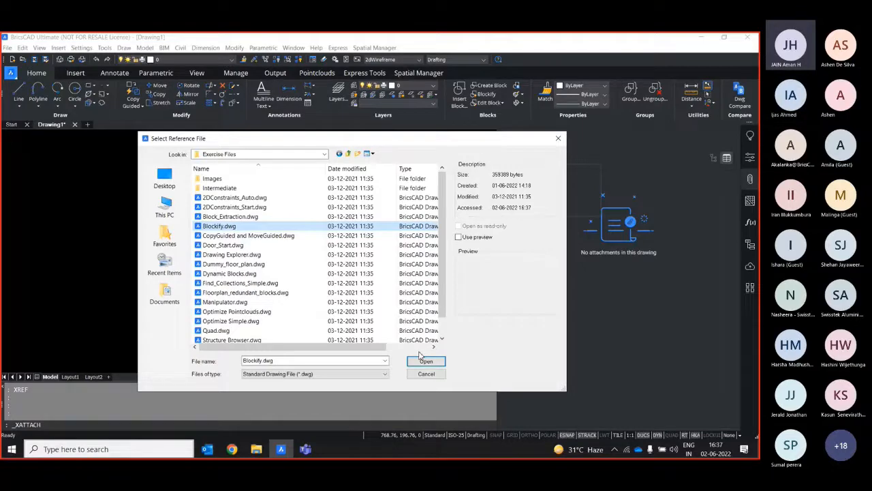
{"action": "left_click", "coordinate": [424, 360]}
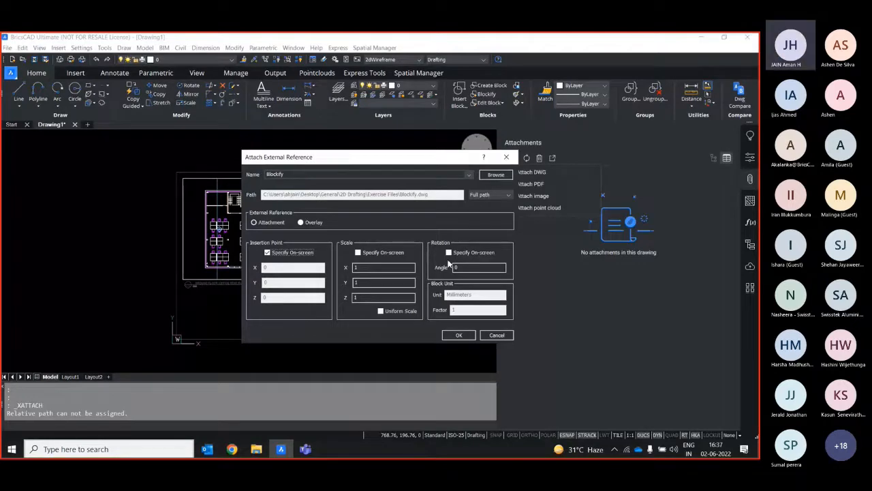
Accept the attach settings and place Blockify at an insertion point.
{"action": "left_click", "coordinate": [459, 334]}
{"action": "scroll", "coordinate": [214, 321], "scroll_direction": "down", "scroll_amount": 3}
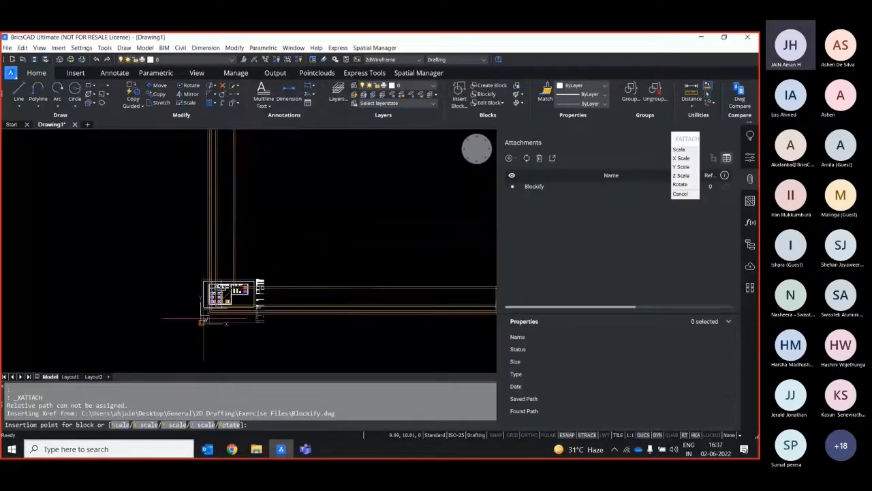
{"action": "scroll", "coordinate": [161, 324], "scroll_direction": "down", "scroll_amount": 3}
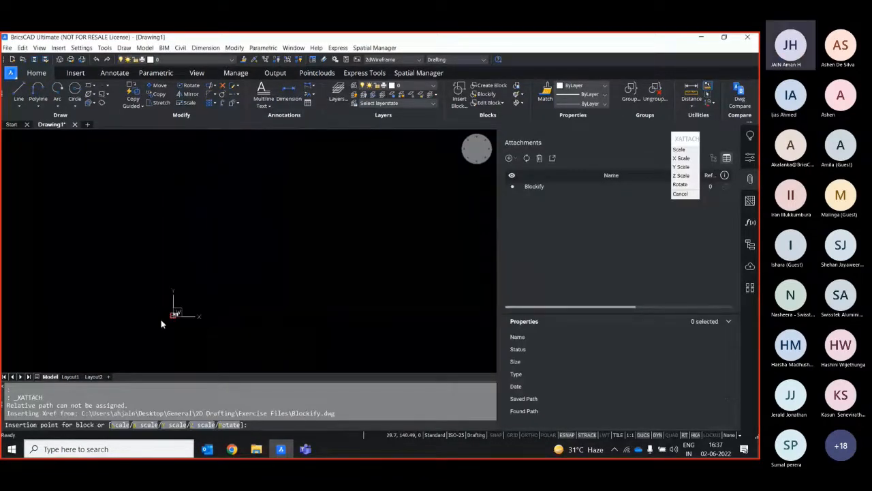
{"action": "scroll", "coordinate": [190, 322], "scroll_direction": "down", "scroll_amount": 3}
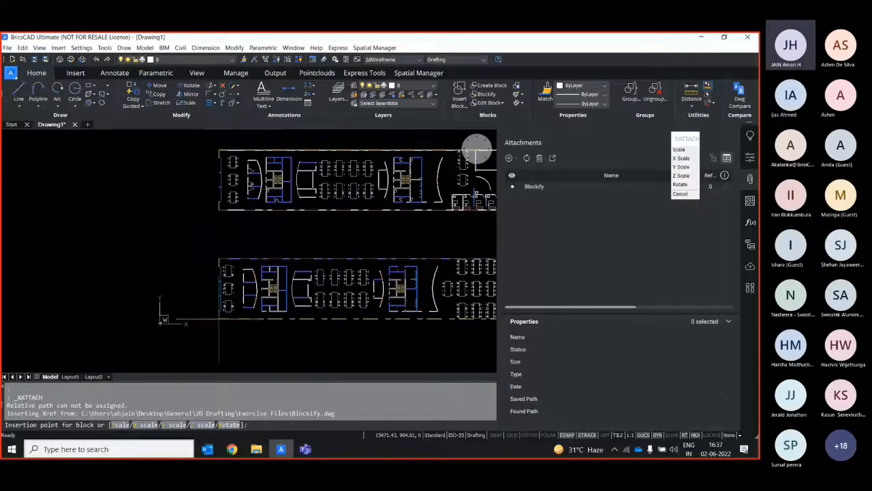
{"action": "left_click", "coordinate": [477, 148]}
Select Blockify in the Attachments list and keep its type set to Attach.
{"action": "scroll", "coordinate": [341, 338], "scroll_direction": "up", "scroll_amount": 2}
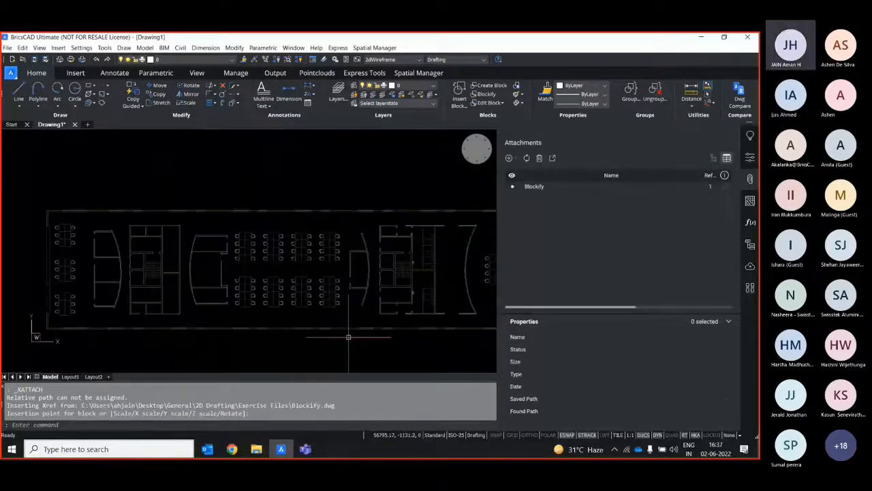
{"action": "scroll", "coordinate": [348, 336], "scroll_direction": "up", "scroll_amount": 2}
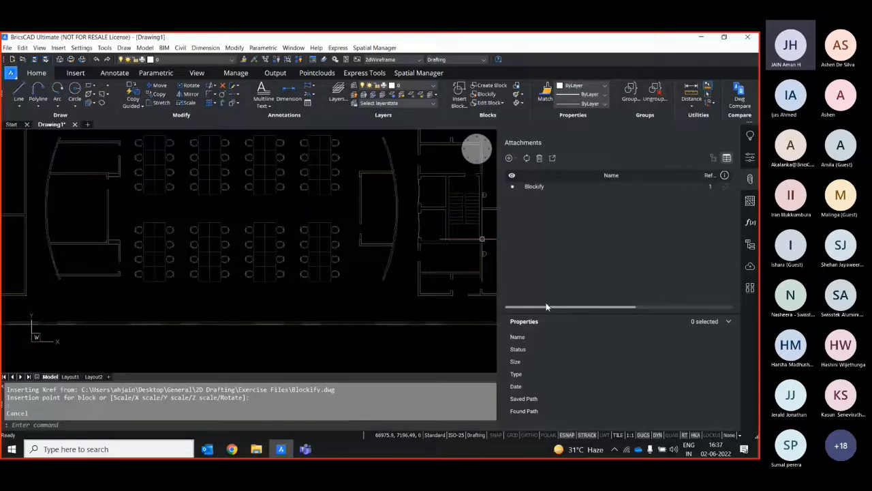
{"action": "left_click", "coordinate": [538, 186]}
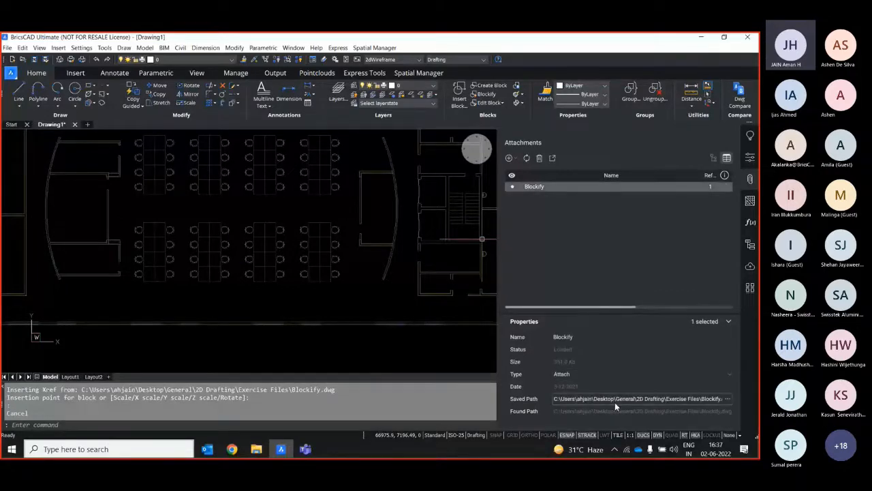
{"action": "left_click", "coordinate": [599, 374]}
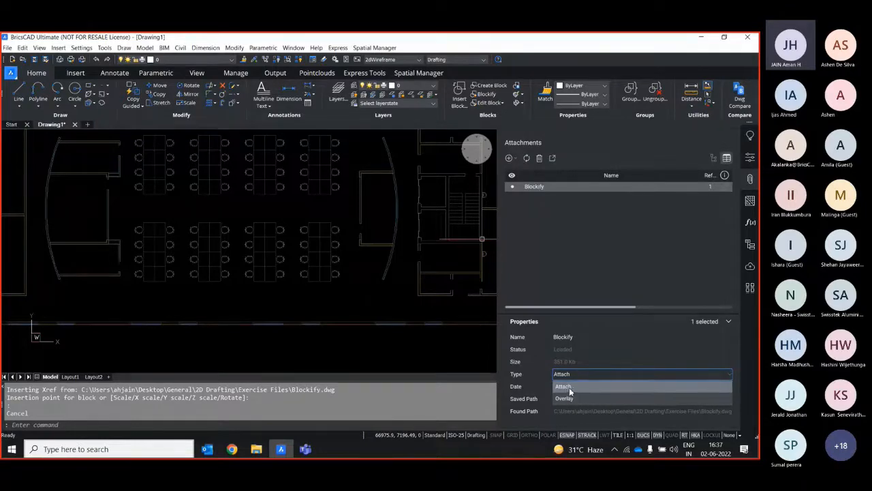
{"action": "left_click", "coordinate": [566, 387]}
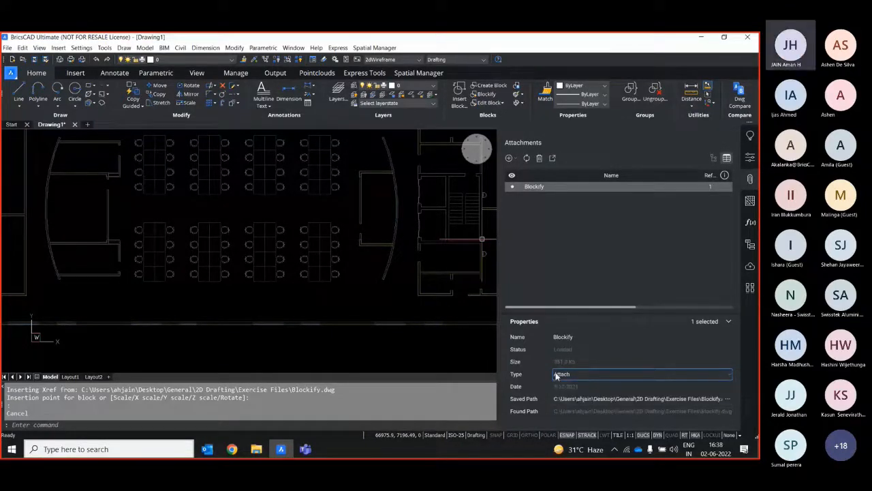
Bring up the Blockify attachment's actions menu and dismiss it without choosing one.
{"action": "right_click", "coordinate": [532, 186]}
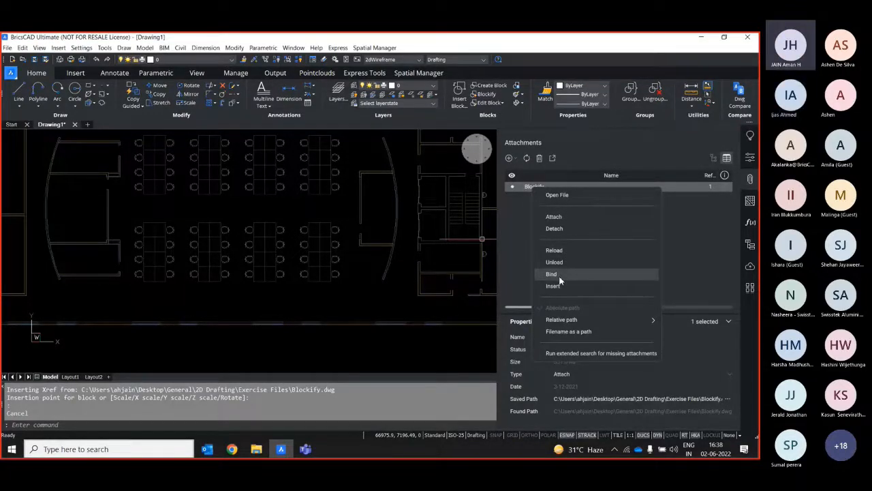
{"action": "mouse_move", "coordinate": [570, 323]}
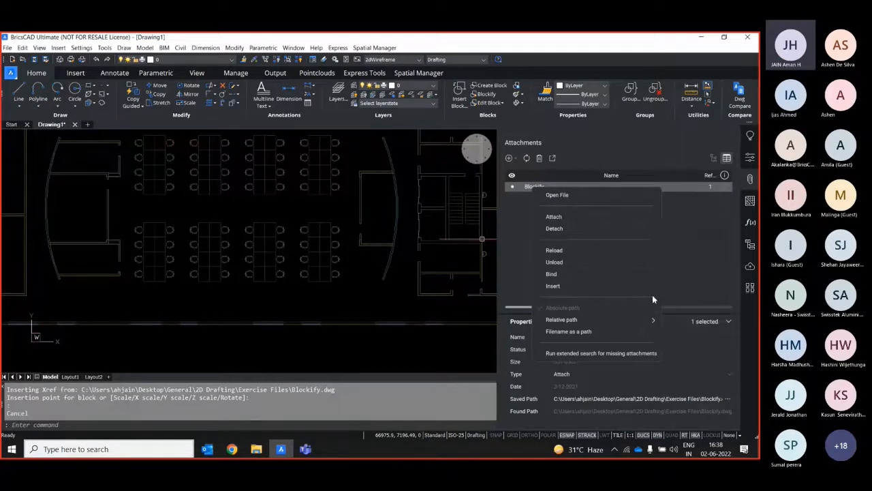
{"action": "mouse_move", "coordinate": [605, 324]}
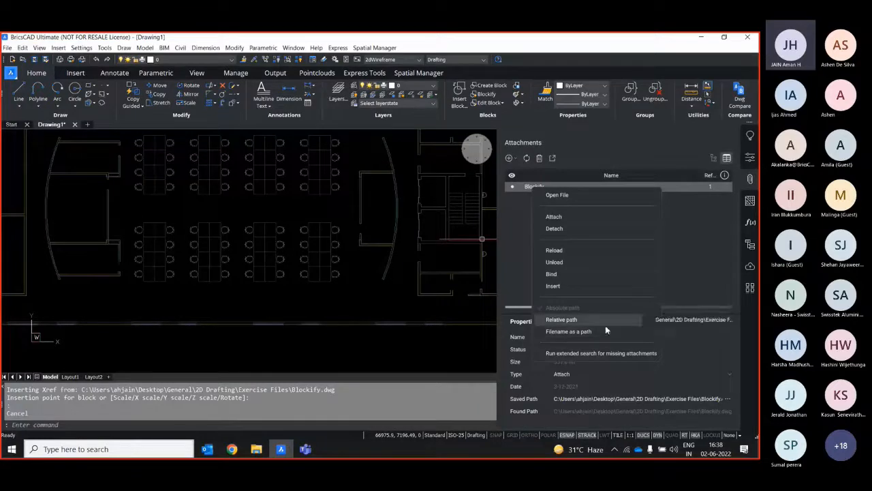
{"action": "left_click", "coordinate": [711, 271]}
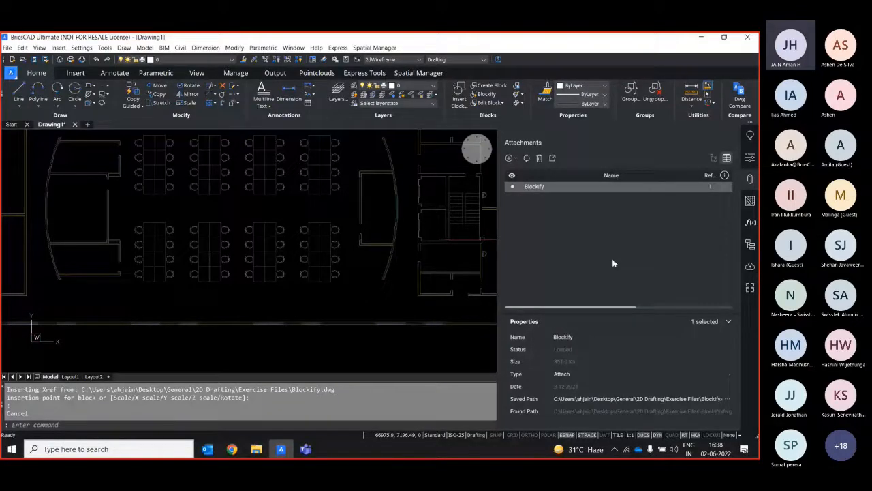
Cancel a stray selection window and zoom out above the lower floor plan.
{"action": "scroll", "coordinate": [408, 286], "scroll_direction": "down", "scroll_amount": 5}
{"action": "left_click", "coordinate": [366, 282]}
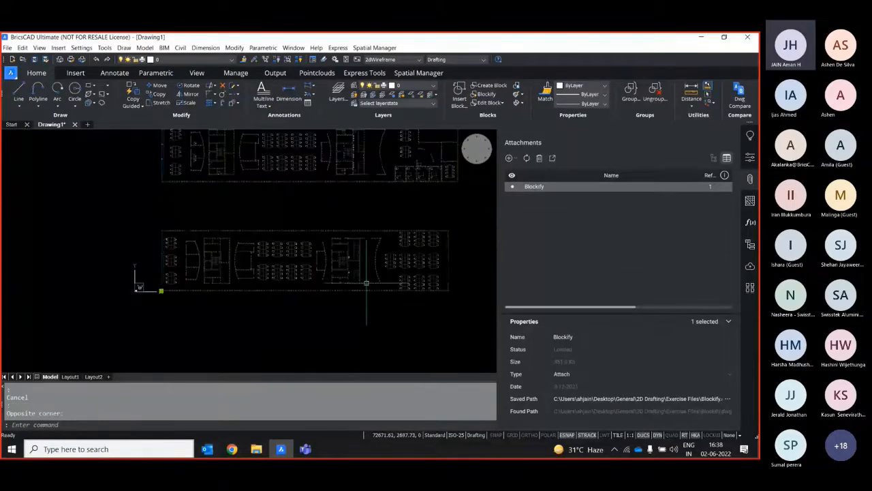
{"action": "scroll", "coordinate": [385, 273], "scroll_direction": "up", "scroll_amount": 3}
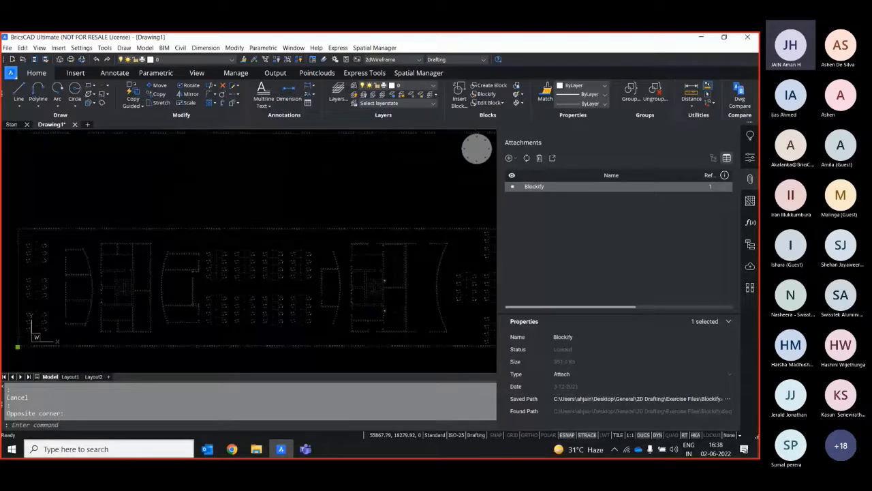
{"action": "key", "text": "Escape"}
{"action": "scroll", "coordinate": [318, 253], "scroll_direction": "up", "scroll_amount": 2}
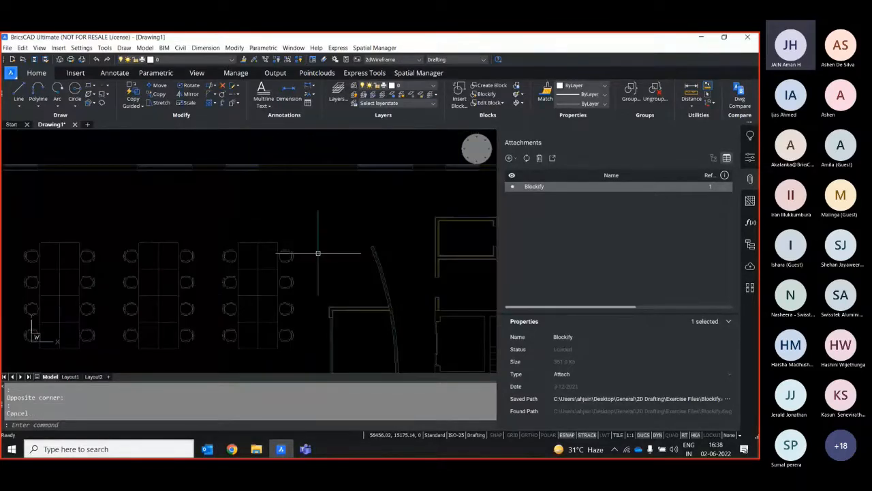
{"action": "scroll", "coordinate": [298, 242], "scroll_direction": "up", "scroll_amount": 4}
Draw a five-point flag-shaped line figure above the lower floor plan.
{"action": "type", "text": "l"}
{"action": "key", "text": "Return"}
{"action": "left_click", "coordinate": [289, 304]}
{"action": "scroll", "coordinate": [289, 310], "scroll_direction": "down", "scroll_amount": 5}
{"action": "middle_click_drag", "start_coordinate": [287, 327], "coordinate": [272, 338]}
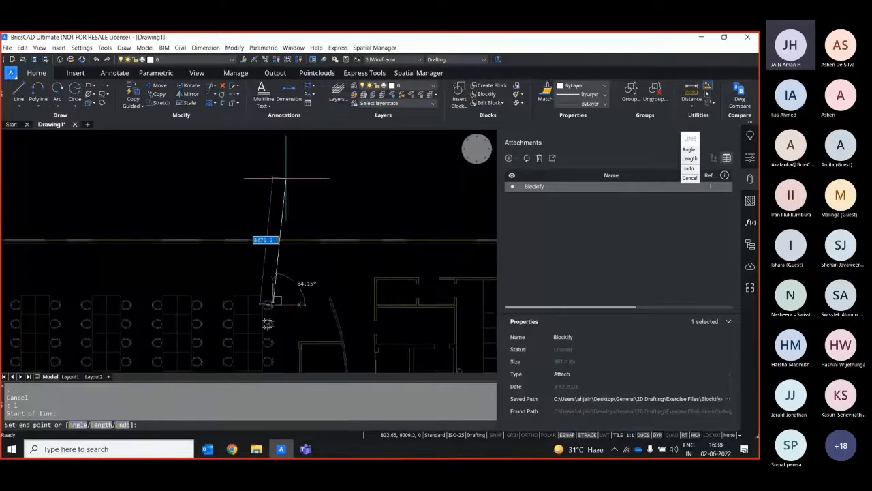
{"action": "left_click", "coordinate": [273, 169]}
{"action": "left_click", "coordinate": [413, 181]}
{"action": "left_click", "coordinate": [368, 208]}
{"action": "left_click", "coordinate": [292, 196]}
{"action": "key", "text": "Escape"}
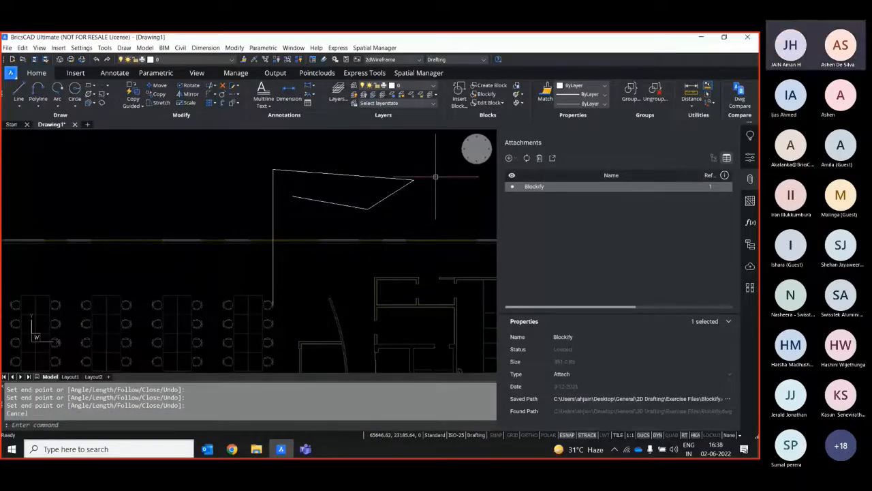
Reload the Blockify reference and pan so both floor plans show.
{"action": "right_click", "coordinate": [541, 193]}
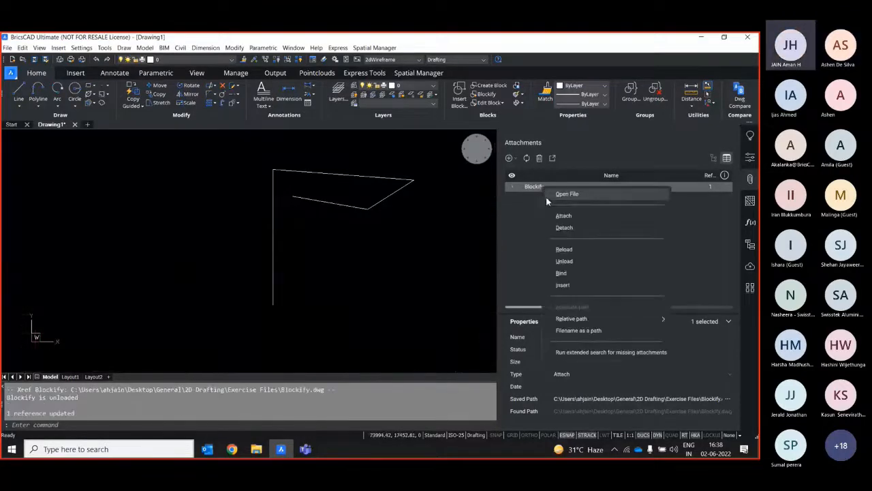
{"action": "left_click", "coordinate": [566, 250]}
{"action": "scroll", "coordinate": [316, 244], "scroll_direction": "down", "scroll_amount": 3}
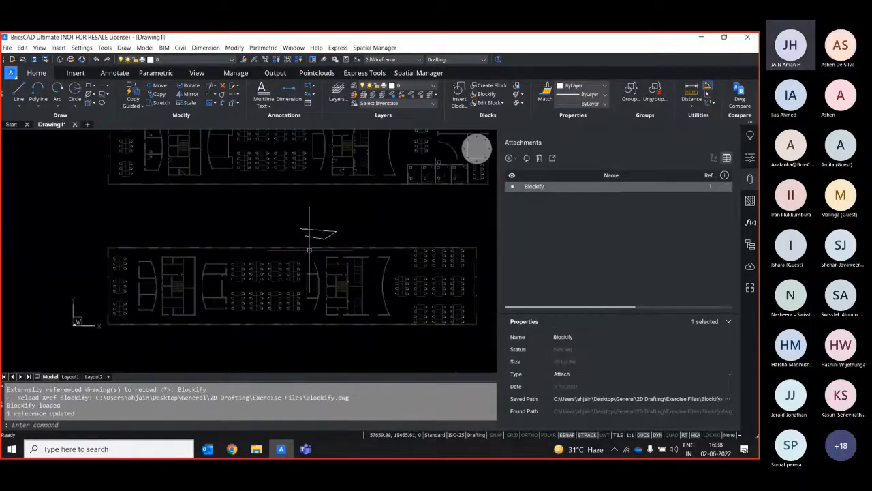
{"action": "scroll", "coordinate": [310, 246], "scroll_direction": "down", "scroll_amount": 2}
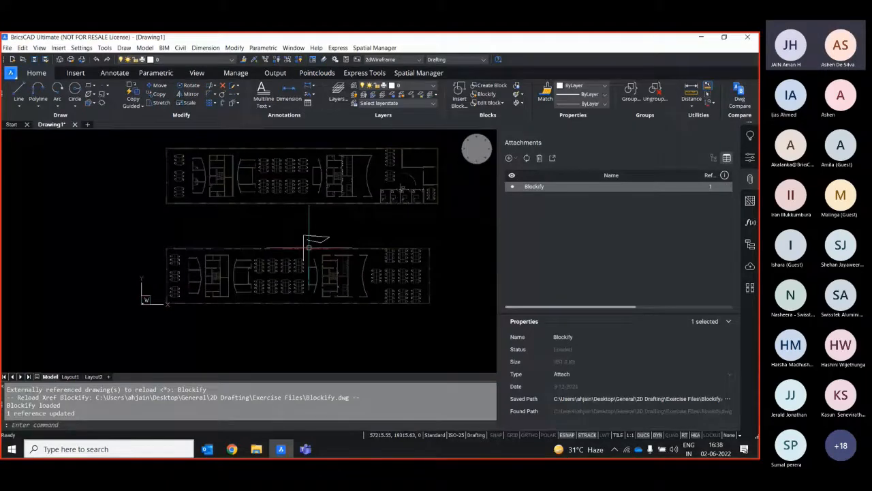
{"action": "scroll", "coordinate": [309, 248], "scroll_direction": "up", "scroll_amount": 2}
{"action": "middle_click_drag", "start_coordinate": [220, 217], "coordinate": [219, 265]}
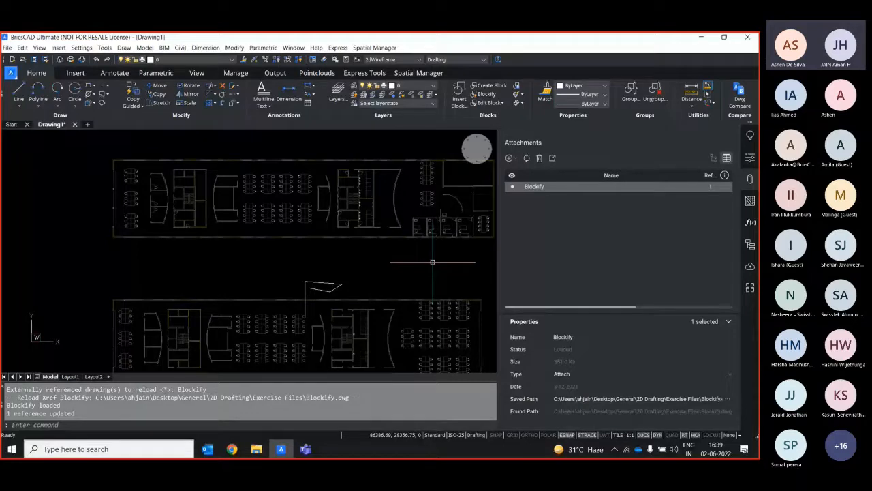
Crossing-select and erase the 4 flag lines, then zoom to extents.
{"action": "left_click", "coordinate": [361, 293]}
{"action": "left_click", "coordinate": [236, 257]}
{"action": "key", "text": "Delete"}
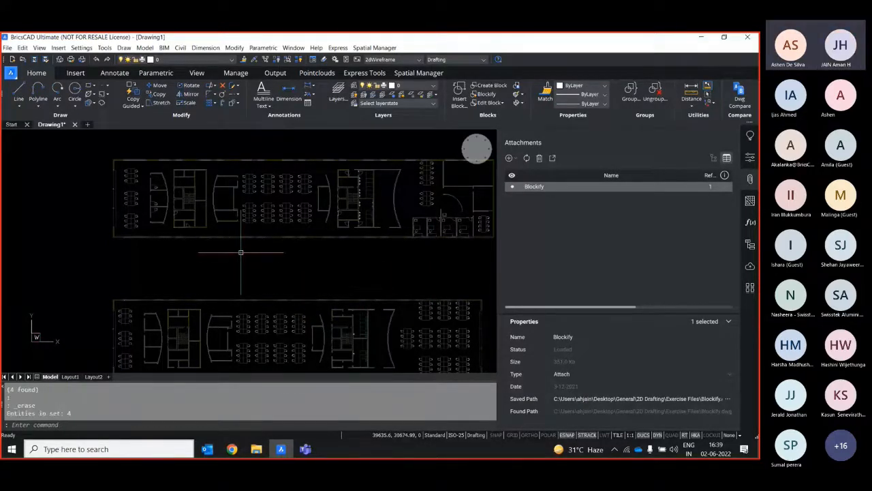
{"action": "middle_click", "coordinate": [239, 252]}
{"action": "middle_click", "coordinate": [239, 252]}
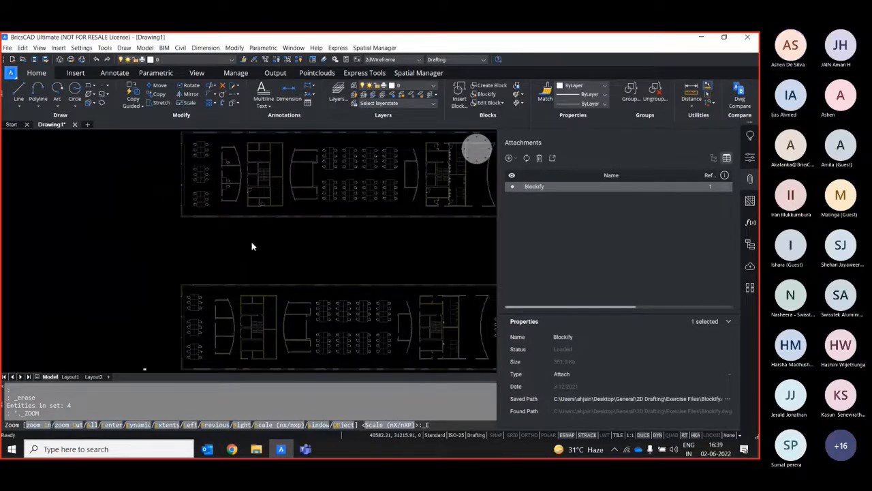
Erase the tiny stray drawing near the origin and close the Attachments panel.
{"action": "left_click", "coordinate": [221, 317]}
{"action": "left_click", "coordinate": [2, 193]}
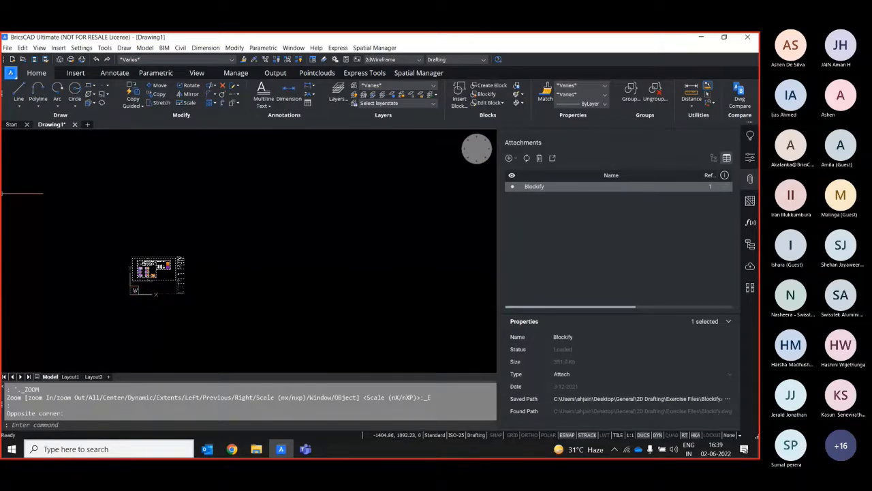
{"action": "key", "text": "Delete"}
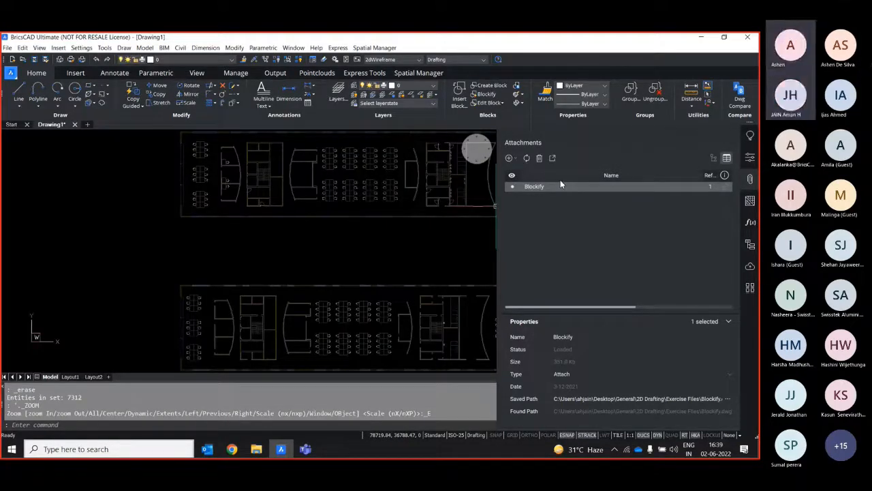
{"action": "left_click", "coordinate": [751, 179]}
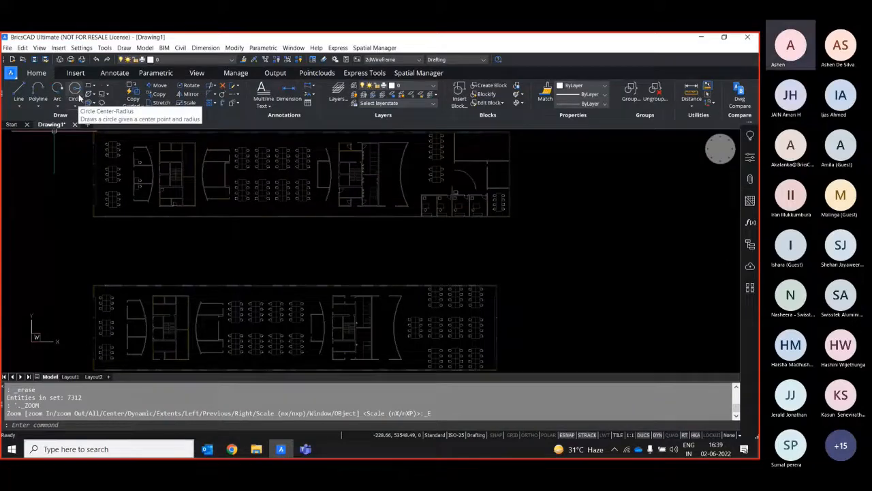
Stop presenting the floor-plan drawing from the Teams presenting toolbar.
{"action": "mouse_move", "coordinate": [449, 41]}
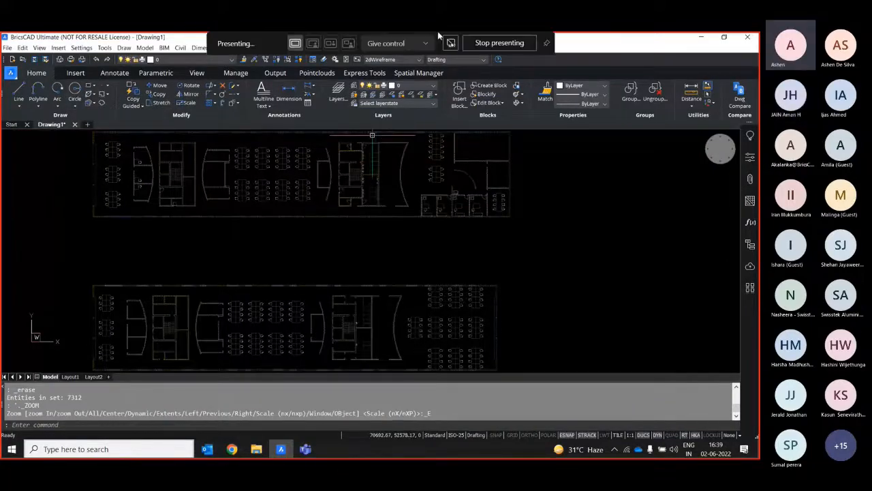
{"action": "left_click", "coordinate": [499, 43]}
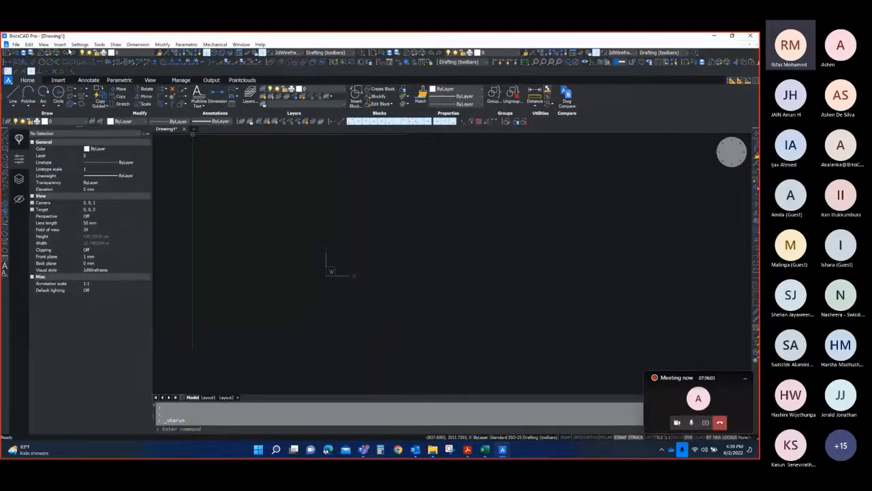
{"action": "left_click", "coordinate": [98, 45]}
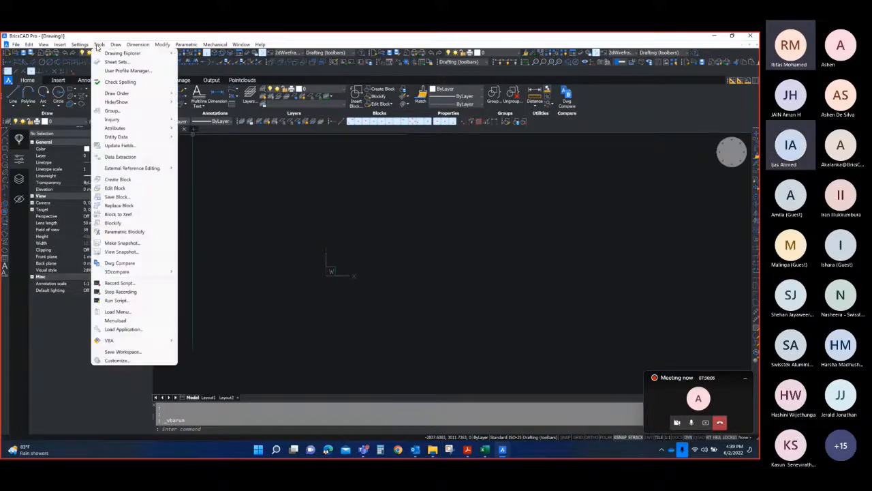
{"action": "mouse_move", "coordinate": [120, 340]}
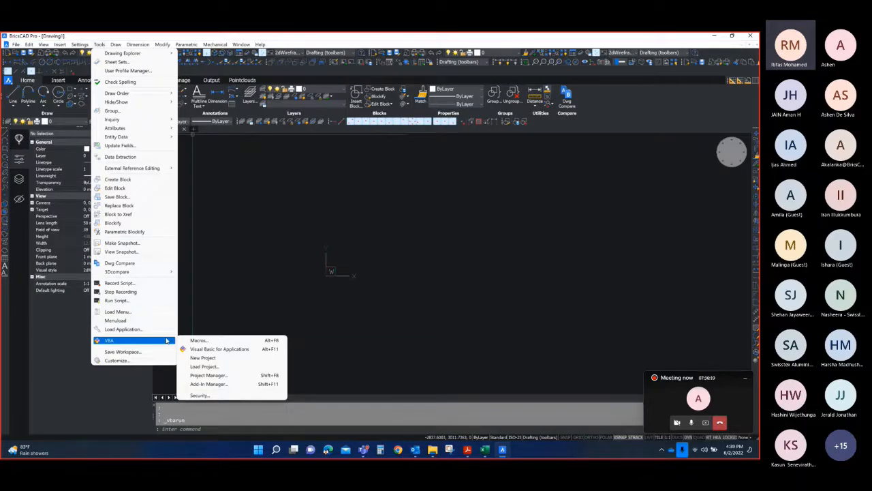
{"action": "left_click", "coordinate": [194, 349]}
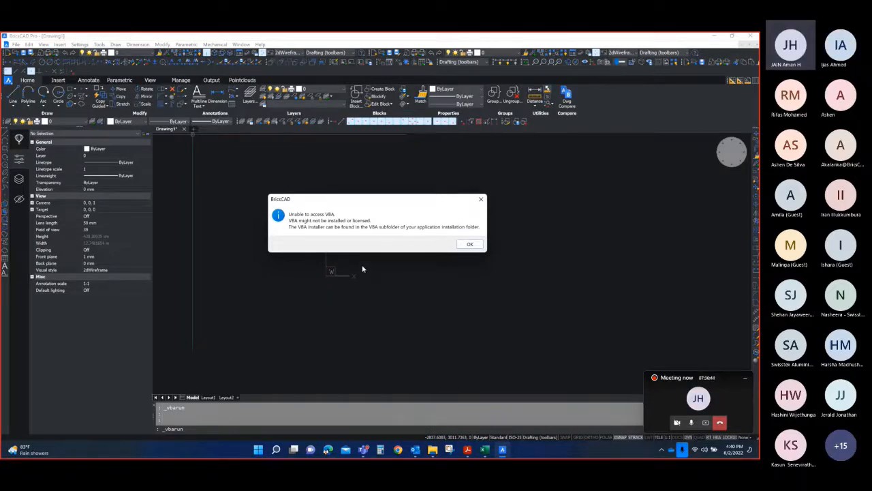
{"action": "left_click", "coordinate": [470, 244]}
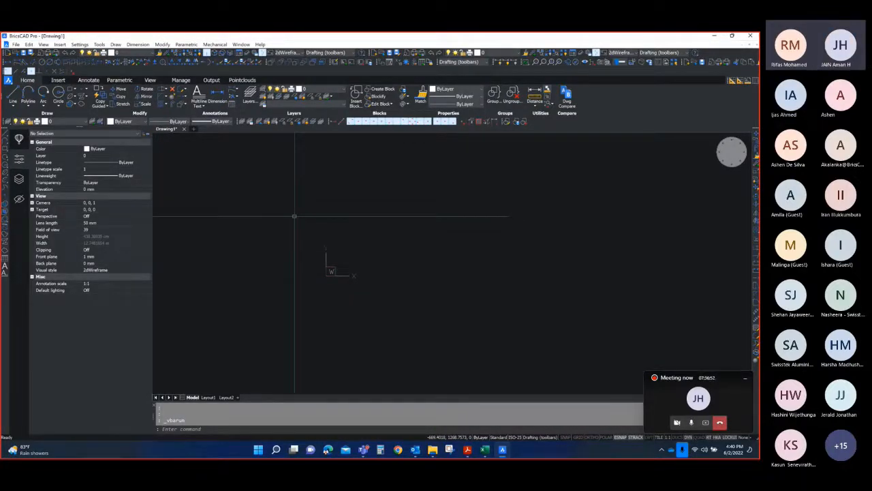
{"action": "key", "text": "Escape"}
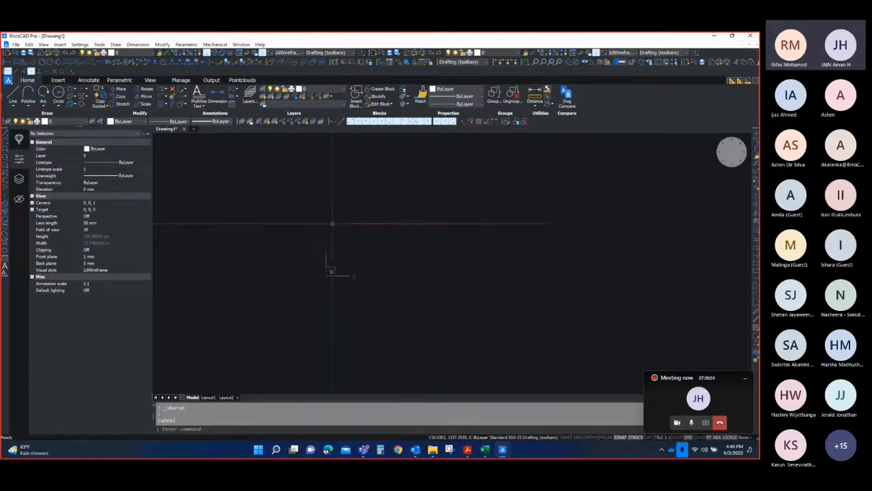
{"action": "key", "text": "Escape"}
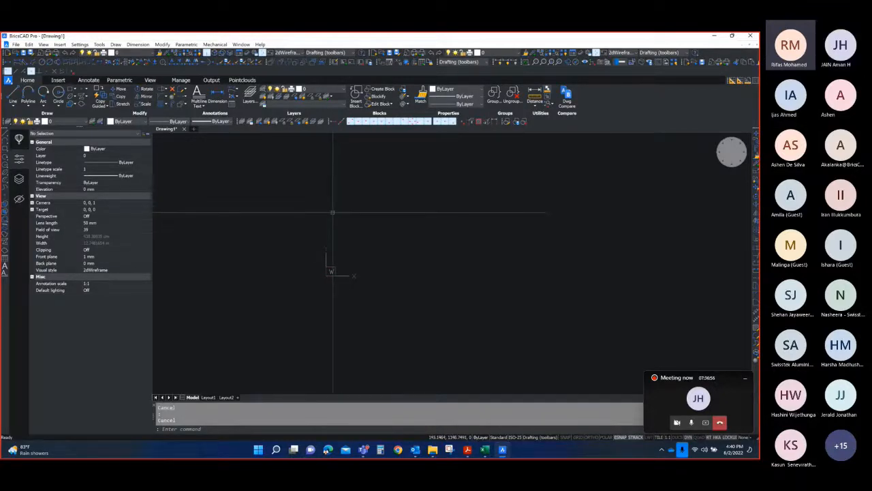
{"action": "type", "text": "REC"}
{"action": "key", "text": "Return"}
{"action": "left_click", "coordinate": [344, 174]}
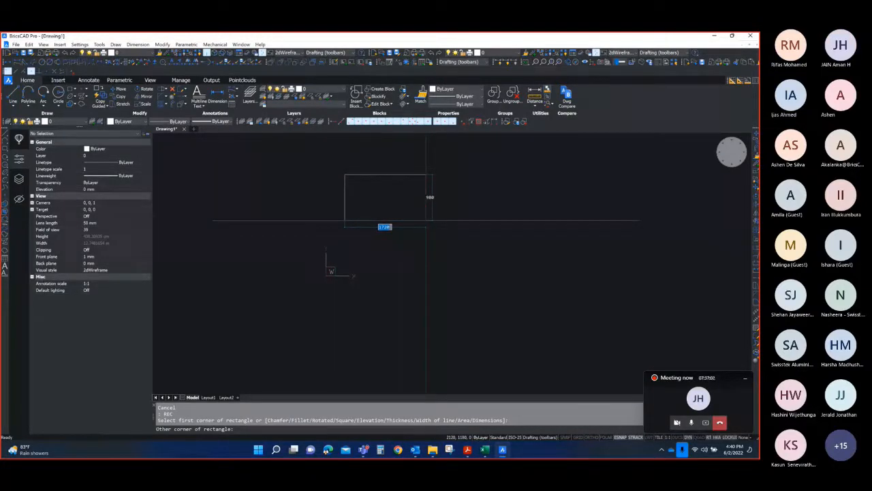
{"action": "type", "text": "@20,10"}
{"action": "key", "text": "Return"}
Zoom to extents with Z, E and select the rectangle with a crossing window.
{"action": "scroll", "coordinate": [405, 274], "scroll_direction": "down", "scroll_amount": 5}
{"action": "key", "text": "Escape"}
{"action": "type", "text": "z"}
{"action": "key", "text": "Return"}
{"action": "type", "text": "e"}
{"action": "key", "text": "Return"}
{"action": "scroll", "coordinate": [384, 239], "scroll_direction": "down", "scroll_amount": 3}
{"action": "left_click", "coordinate": [529, 308]}
{"action": "left_click", "coordinate": [472, 256]}
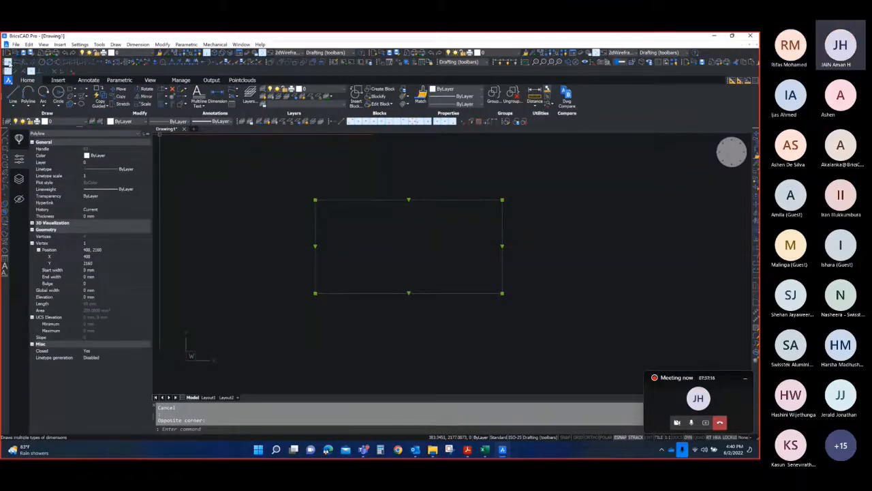
Dimension the rectangle's top edge as 20 and its right edge as 10.
{"action": "left_click", "coordinate": [8, 62]}
{"action": "left_click", "coordinate": [416, 199]}
{"action": "left_click", "coordinate": [415, 181]}
{"action": "left_click", "coordinate": [502, 239]}
{"action": "left_click", "coordinate": [543, 259]}
{"action": "scroll", "coordinate": [427, 260], "scroll_direction": "down", "scroll_amount": 2}
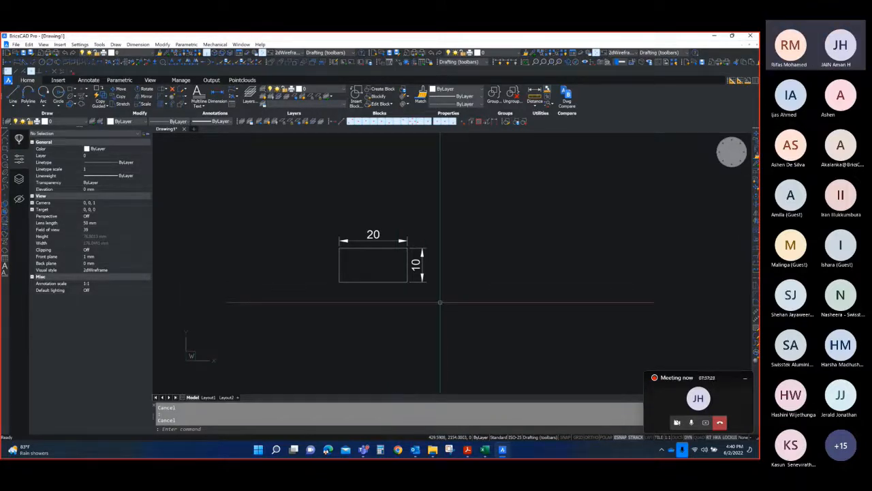
{"action": "type", "text": "TABLE"}
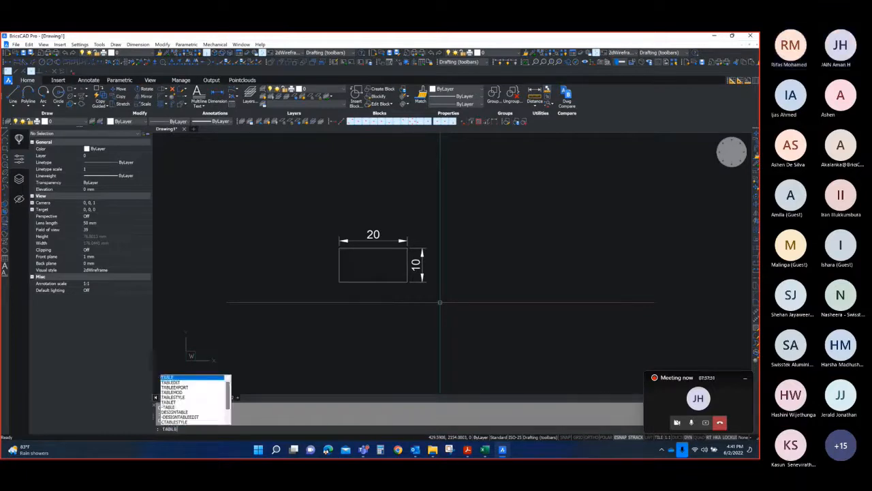
Insert a one-cell table without title or header rows to the right of the rectangle.
{"action": "key", "text": "Return"}
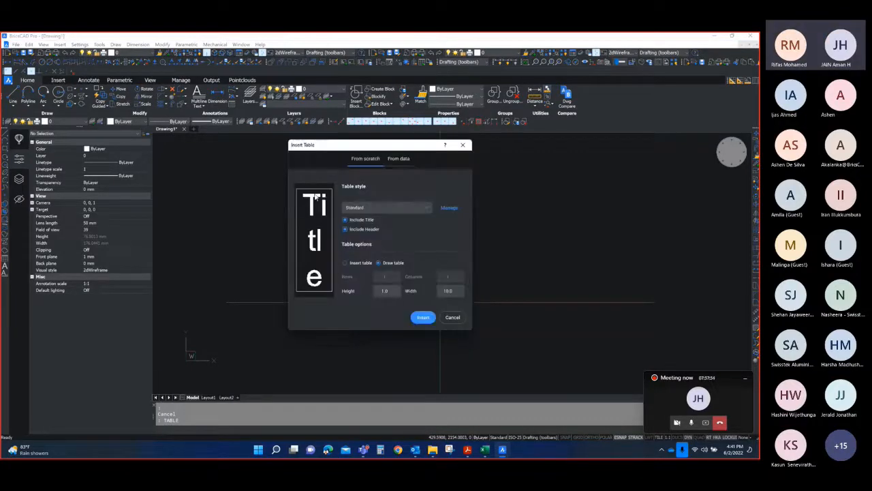
{"action": "left_click", "coordinate": [346, 219]}
{"action": "left_click", "coordinate": [346, 229]}
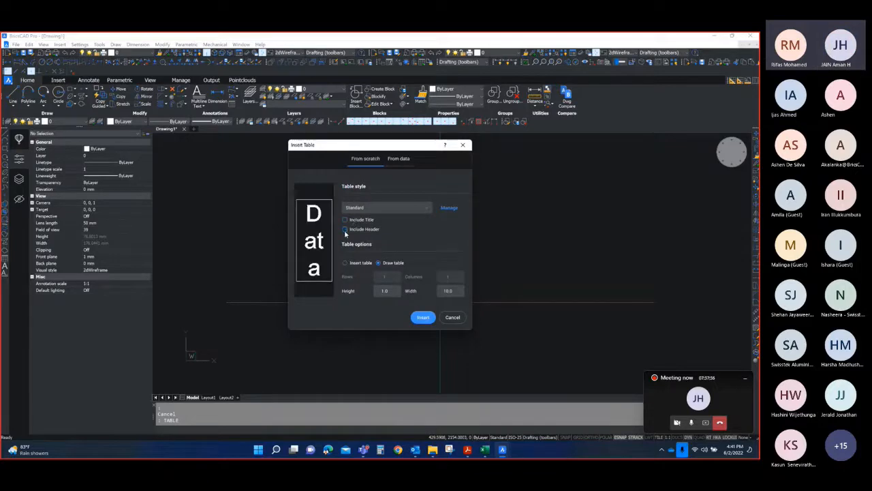
{"action": "left_click", "coordinate": [351, 264]}
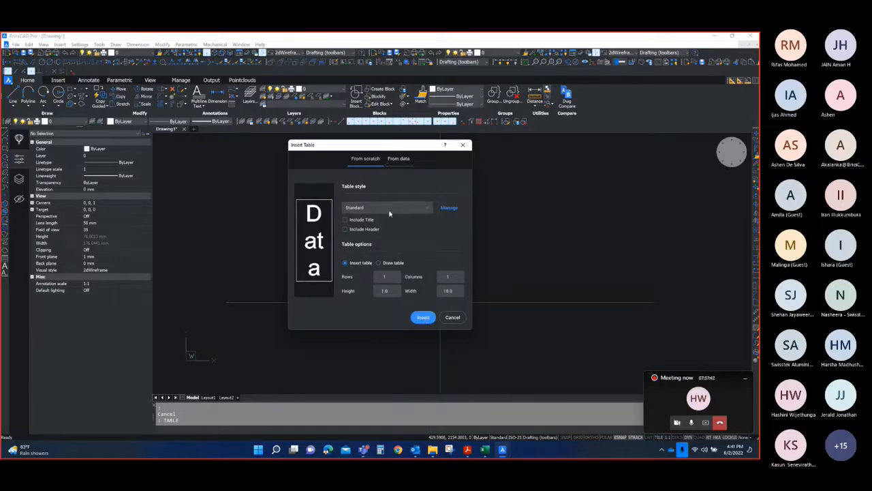
{"action": "left_click", "coordinate": [423, 317]}
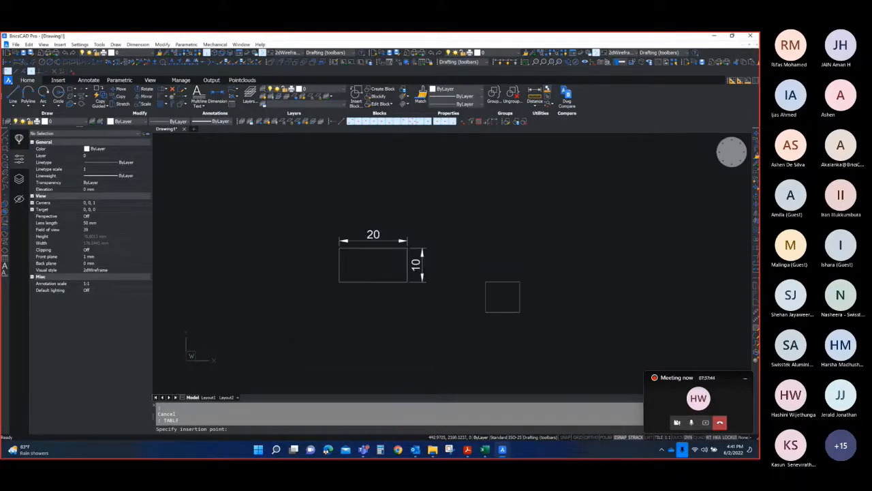
{"action": "left_click", "coordinate": [428, 245]}
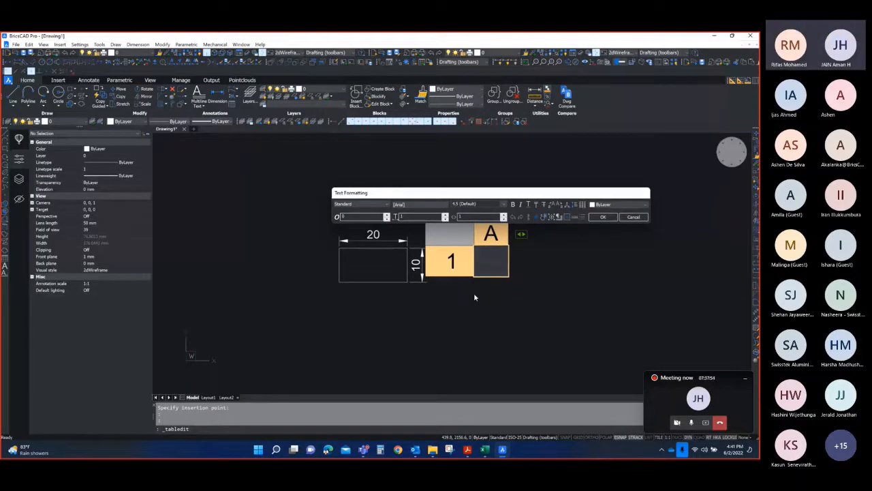
Close the cell editor and exit table editing back to the command prompt.
{"action": "left_click", "coordinate": [562, 283]}
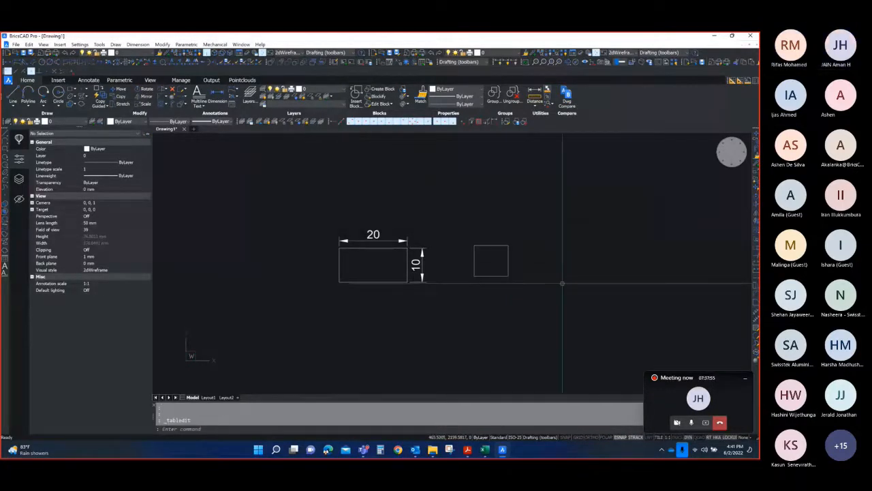
{"action": "key", "text": "Escape"}
{"action": "key", "text": "Return"}
{"action": "key", "text": "Escape"}
{"action": "key", "text": "F3"}
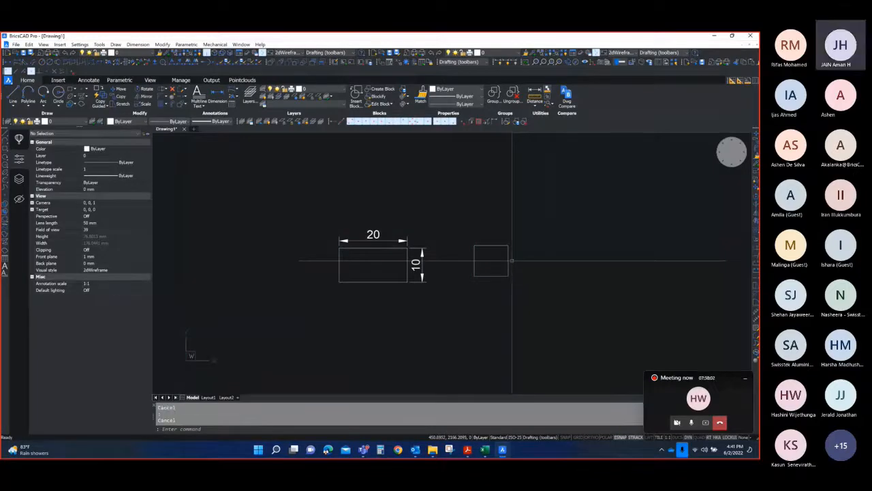
Insert a three-row table with no title or header rows beside the square.
{"action": "type", "text": "TABLE"}
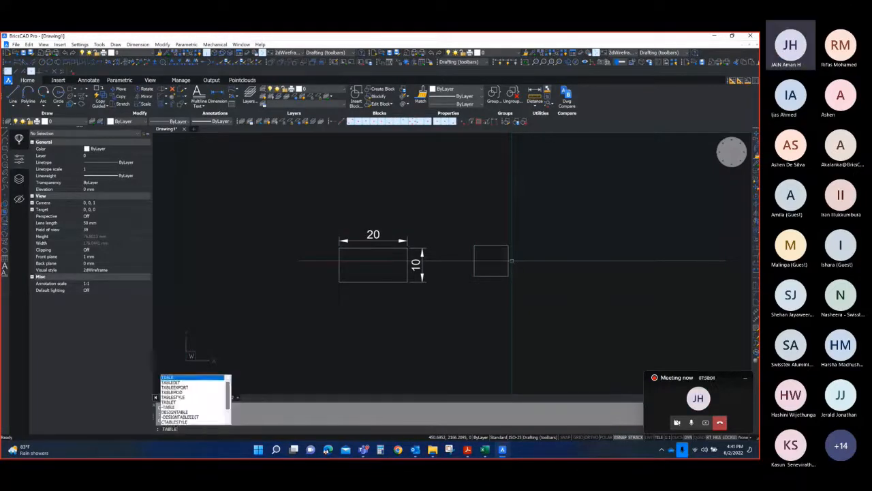
{"action": "key", "text": "Return"}
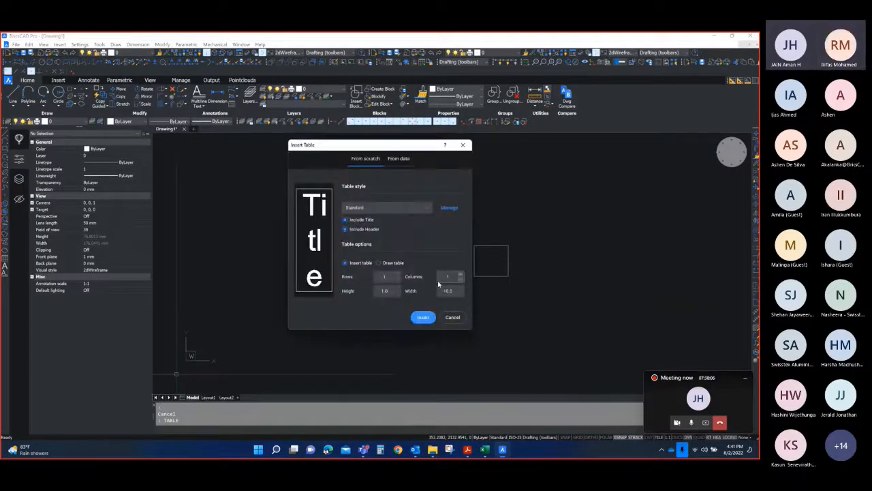
{"action": "left_click", "coordinate": [398, 275]}
{"action": "left_click", "coordinate": [398, 275]}
{"action": "left_click", "coordinate": [361, 219]}
{"action": "left_click", "coordinate": [361, 229]}
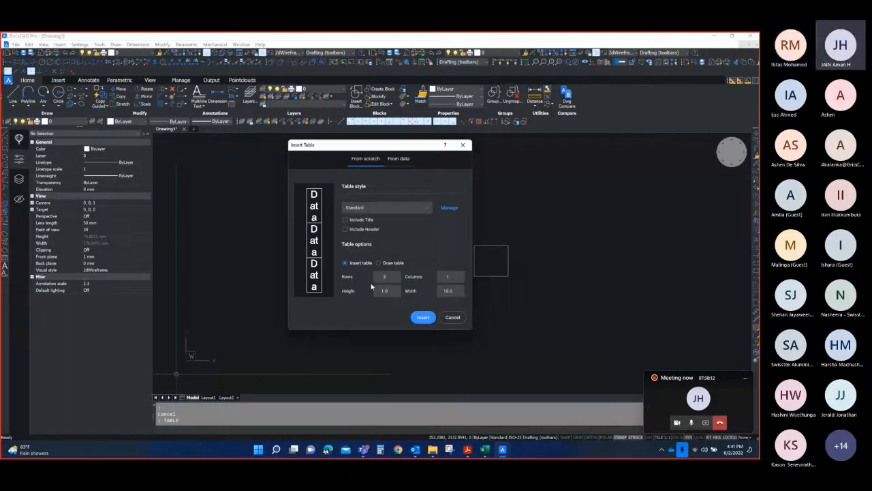
{"action": "left_click", "coordinate": [422, 317]}
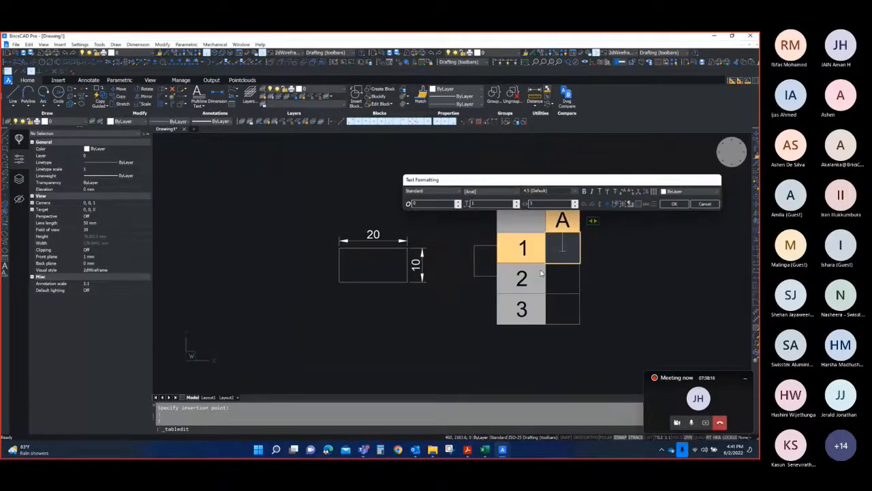
{"action": "key", "text": "Escape"}
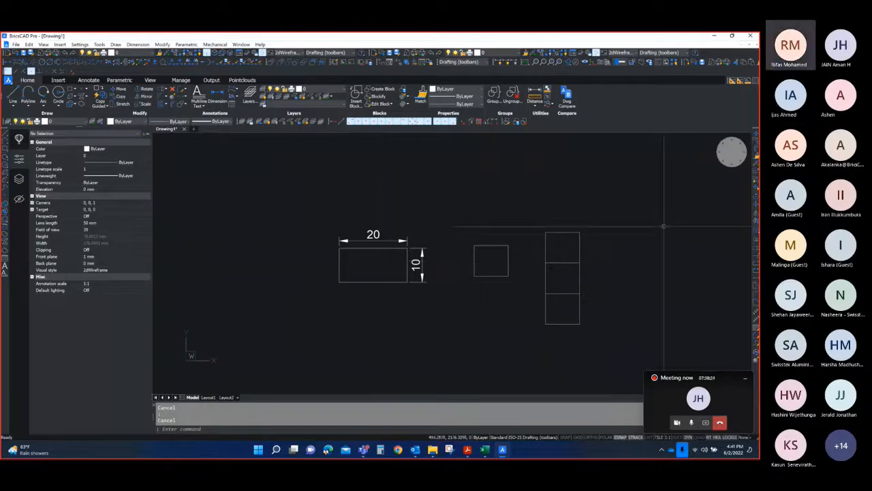
Fill the table's three cells with s, a and j, then close the cell editor.
{"action": "double_click", "coordinate": [563, 252]}
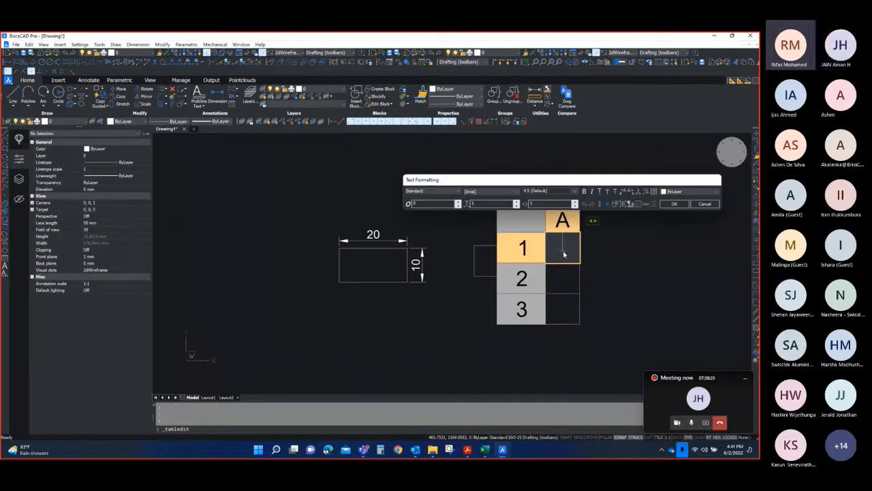
{"action": "type", "text": "S"}
{"action": "key", "text": "Return"}
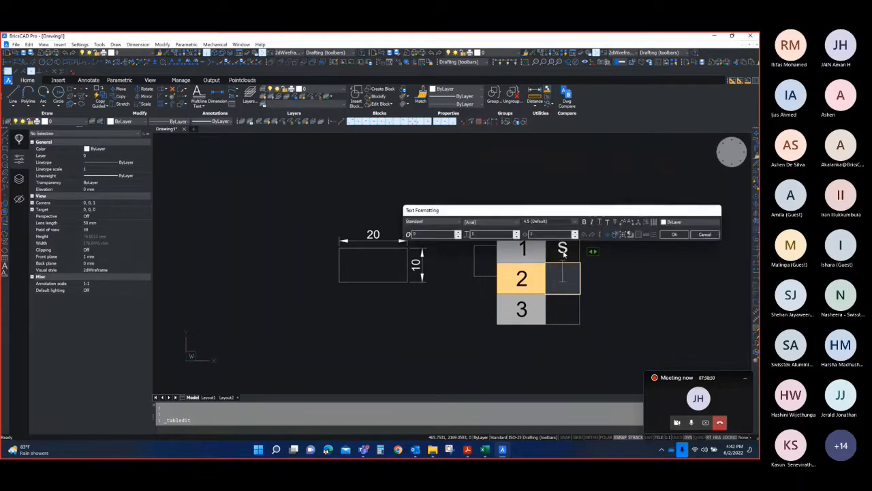
{"action": "type", "text": "a"}
{"action": "key", "text": "Return"}
{"action": "type", "text": "j"}
{"action": "double_click", "coordinate": [564, 254]}
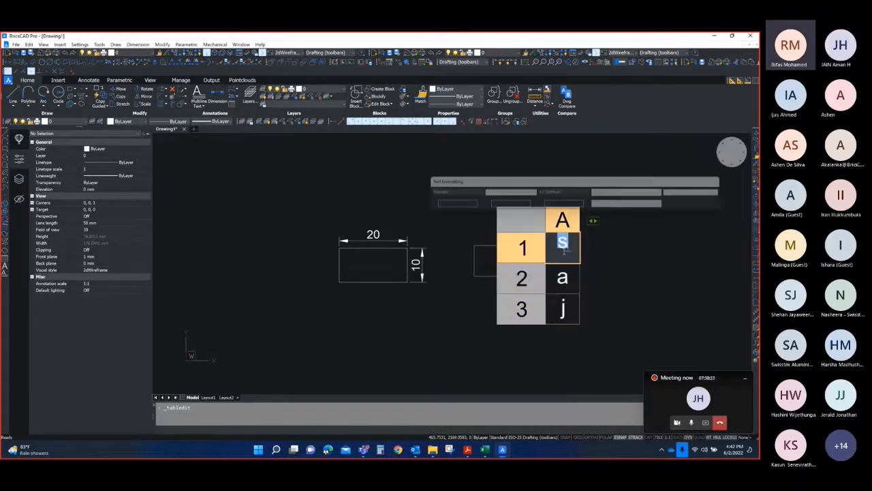
{"action": "left_click", "coordinate": [643, 348]}
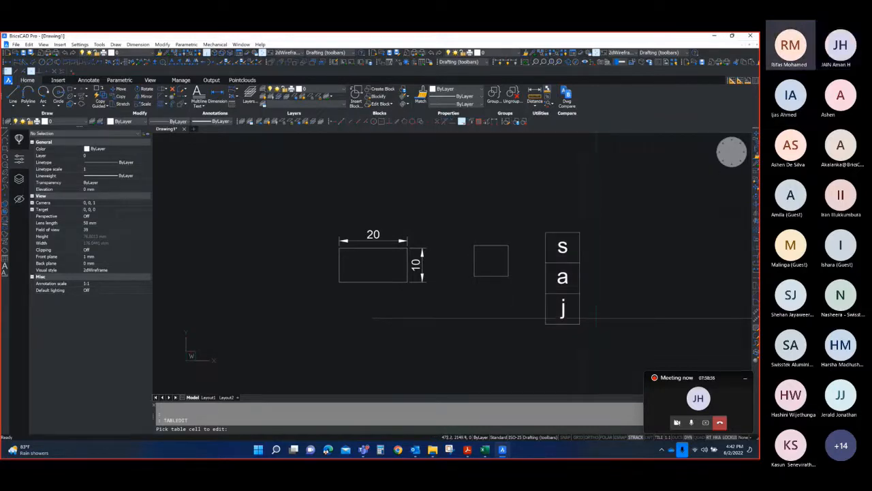
{"action": "key", "text": "Escape"}
{"action": "key", "text": "Escape"}
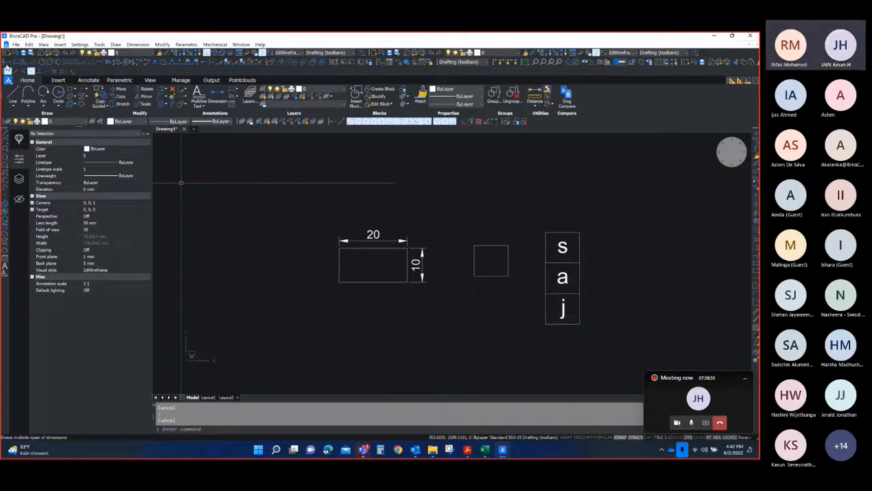
Add a 20 width dimension above the table, spanning its top-left to top-right corner.
{"action": "left_click", "coordinate": [7, 62]}
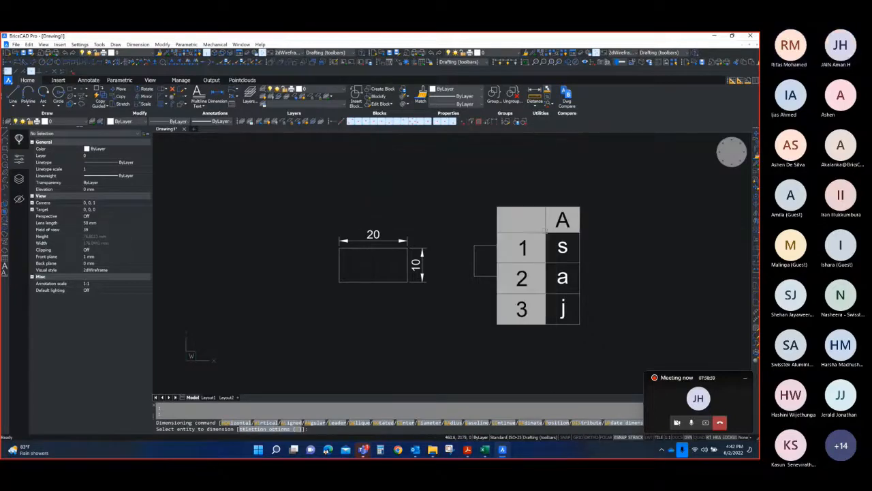
{"action": "left_click", "coordinate": [562, 233]}
{"action": "key", "text": "Escape"}
{"action": "key", "text": "Escape"}
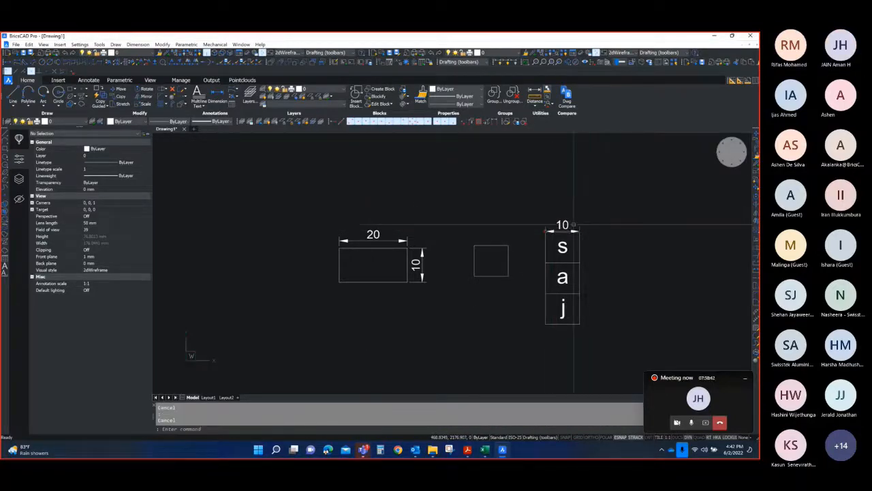
{"action": "scroll", "coordinate": [569, 230], "scroll_direction": "up", "scroll_amount": 3}
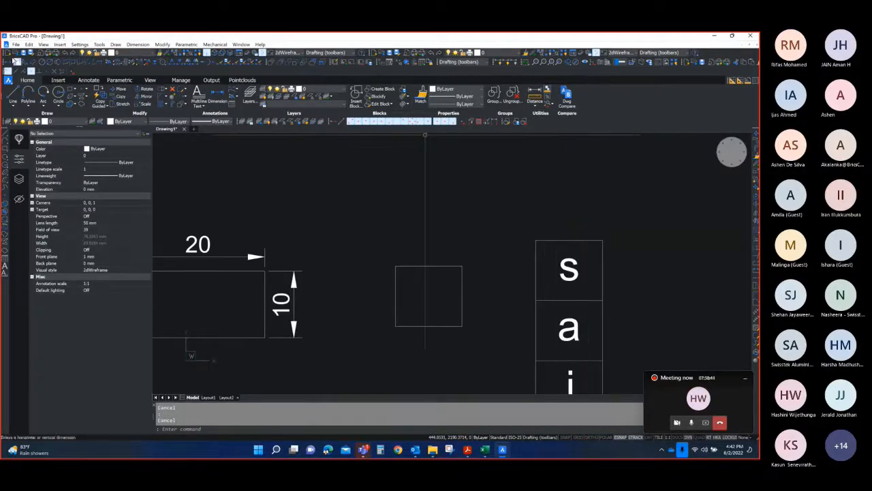
{"action": "left_click", "coordinate": [9, 62]}
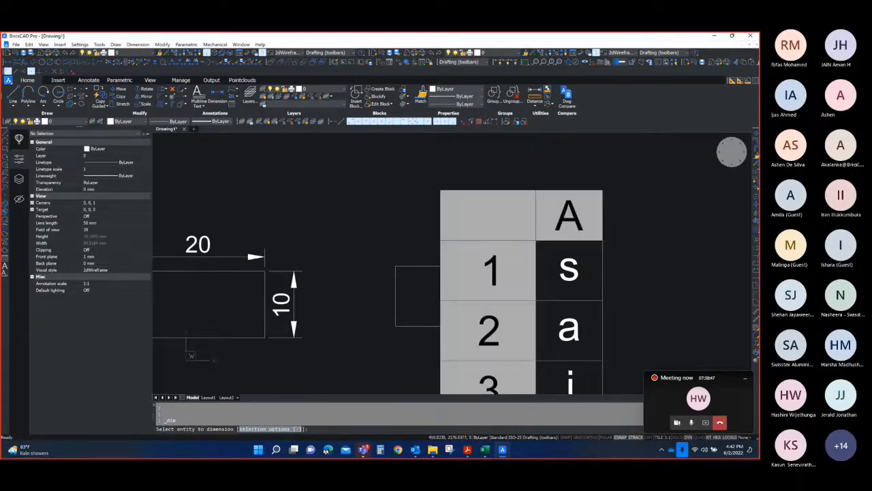
{"action": "left_click", "coordinate": [555, 239]}
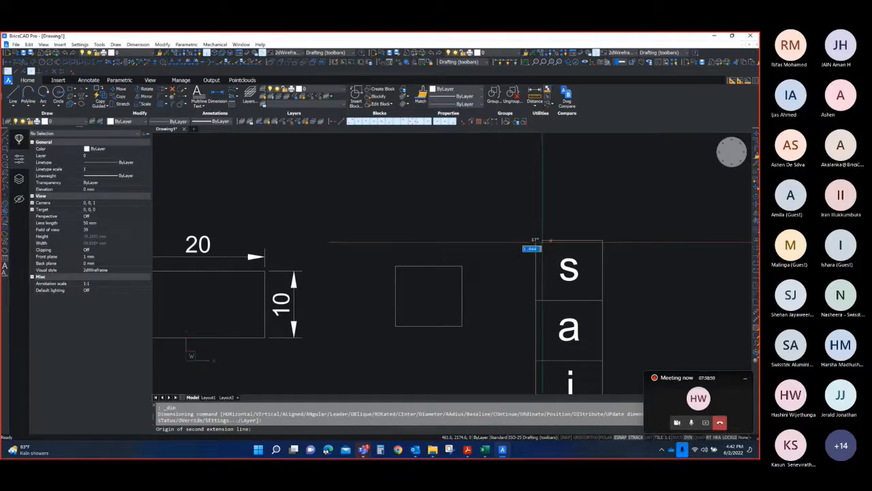
{"action": "left_click", "coordinate": [669, 239]}
{"action": "left_click", "coordinate": [669, 184]}
{"action": "scroll", "coordinate": [579, 254], "scroll_direction": "down", "scroll_amount": 2}
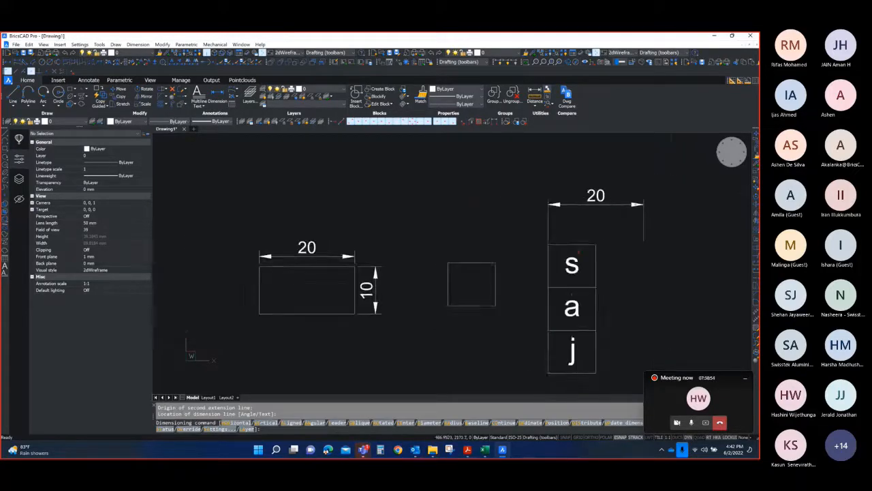
{"action": "key", "text": "Escape"}
{"action": "key", "text": "Escape"}
Select the rectangle's vertical 10 dimension and begin copying it, then cancel.
{"action": "left_click", "coordinate": [400, 302]}
{"action": "left_click", "coordinate": [373, 274]}
{"action": "type", "text": "q"}
{"action": "key", "text": "Return"}
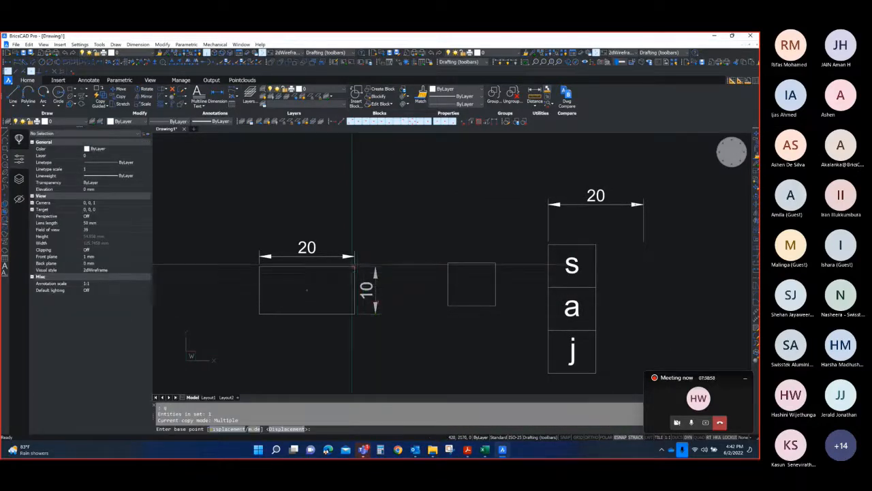
{"action": "left_click", "coordinate": [374, 265]}
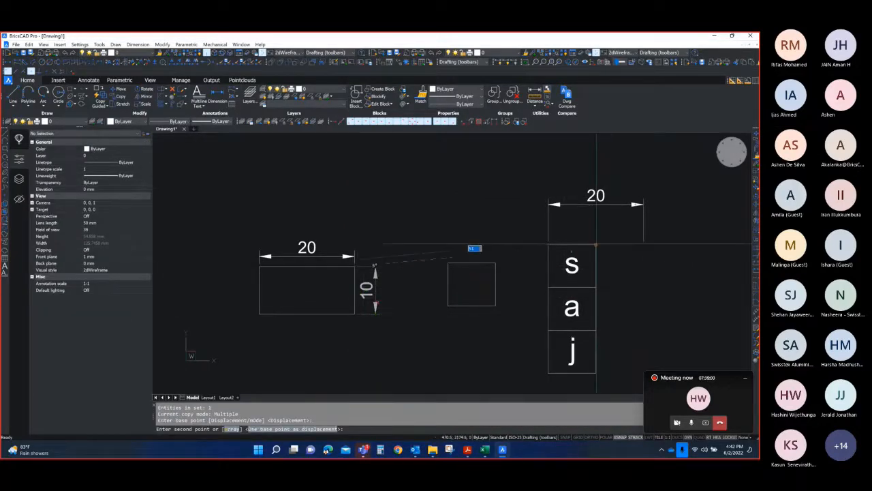
{"action": "key", "text": "Escape"}
Copy the 10 height dimension from the rectangle's top-right corner to beside the s cell.
{"action": "left_click", "coordinate": [367, 288]}
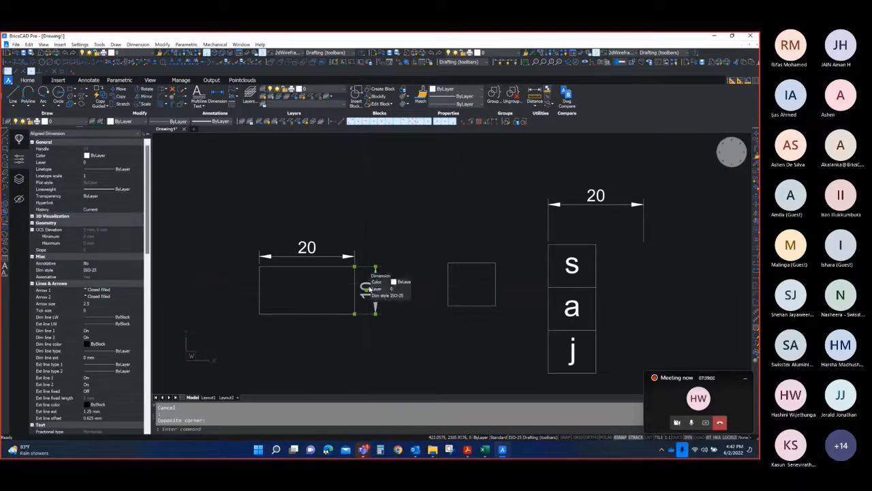
{"action": "type", "text": "co"}
{"action": "key", "text": "Return"}
{"action": "left_click", "coordinate": [355, 266]}
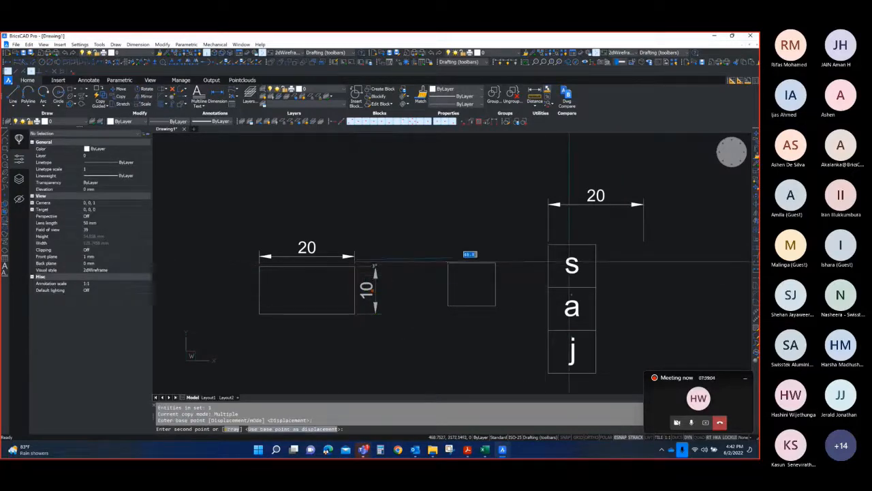
{"action": "left_click", "coordinate": [596, 244]}
{"action": "key", "text": "Escape"}
{"action": "key", "text": "Escape"}
{"action": "scroll", "coordinate": [605, 293], "scroll_direction": "down", "scroll_amount": 5}
{"action": "scroll", "coordinate": [647, 306], "scroll_direction": "up", "scroll_amount": 5}
{"action": "scroll", "coordinate": [512, 283], "scroll_direction": "up", "scroll_amount": 2}
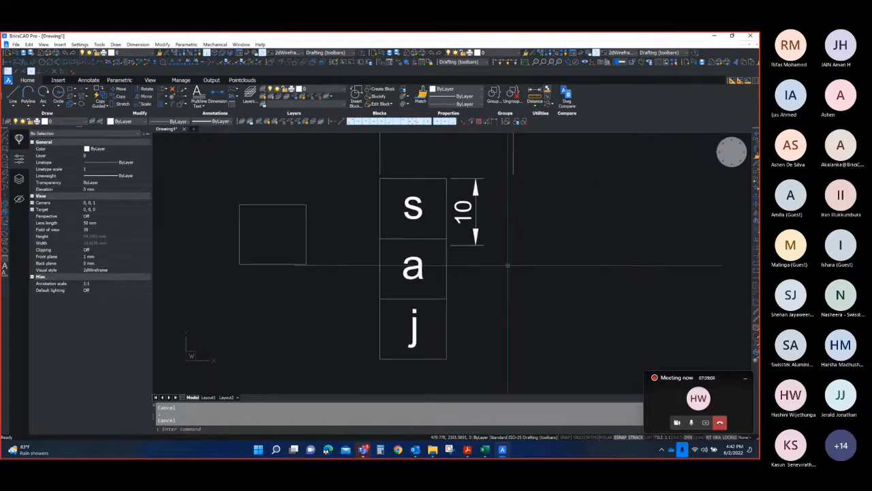
{"action": "scroll", "coordinate": [514, 280], "scroll_direction": "down", "scroll_amount": 3}
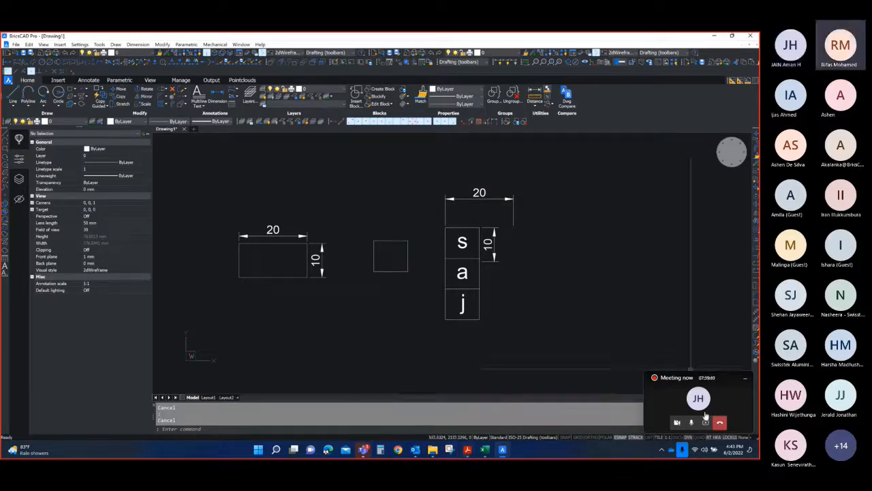
Bring the Teams meeting window forward and stop the screen share.
{"action": "mouse_move", "coordinate": [363, 449]}
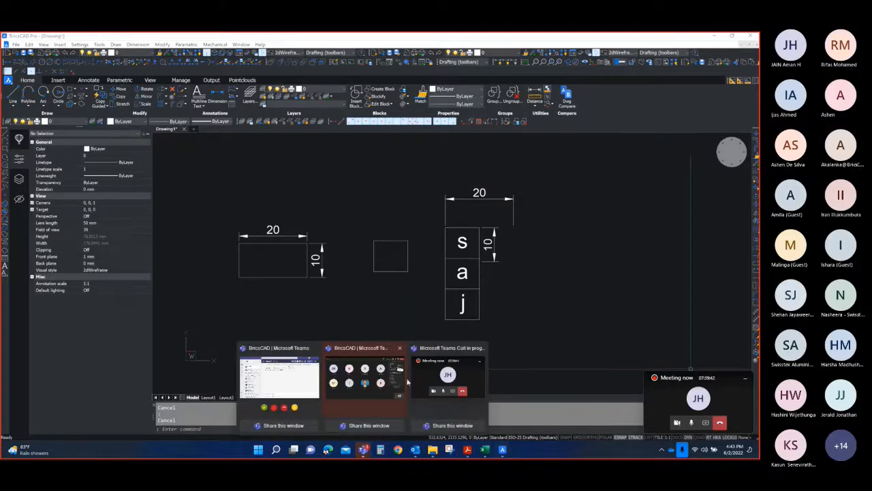
{"action": "left_click", "coordinate": [353, 370]}
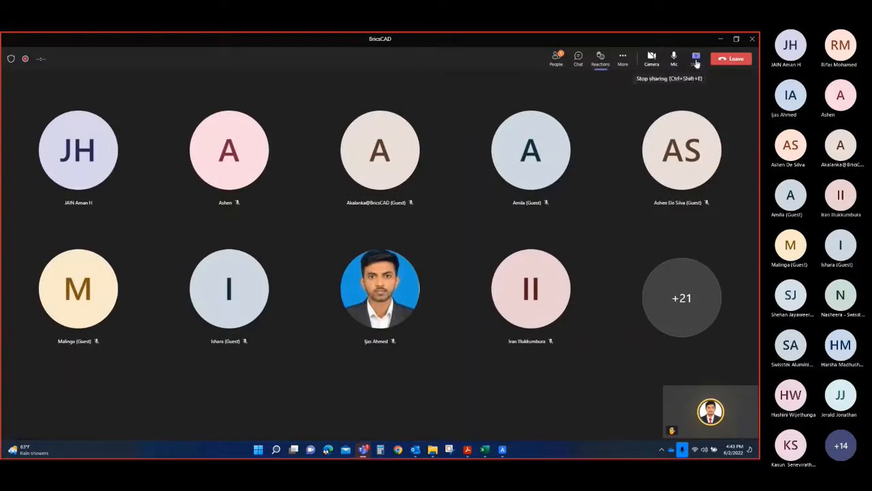
{"action": "left_click", "coordinate": [696, 60]}
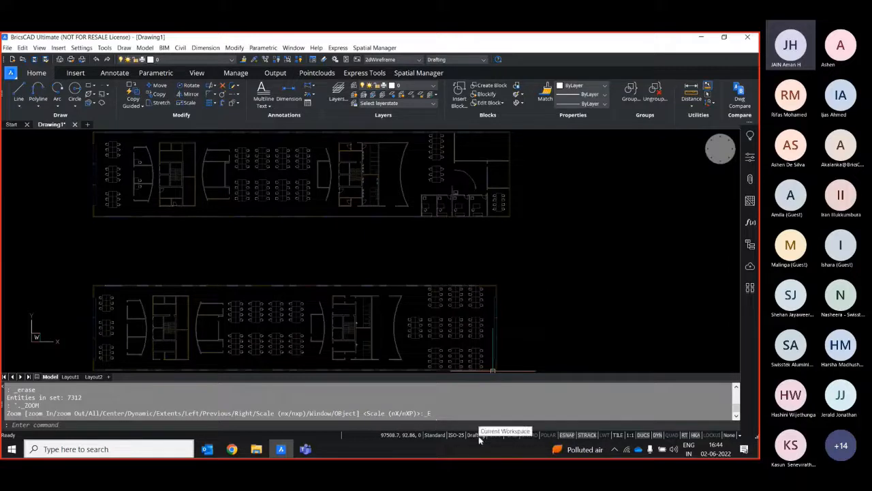
Glance at the workspace list, then start the BLADE LISP editor with the BLADE command.
{"action": "left_click", "coordinate": [475, 438]}
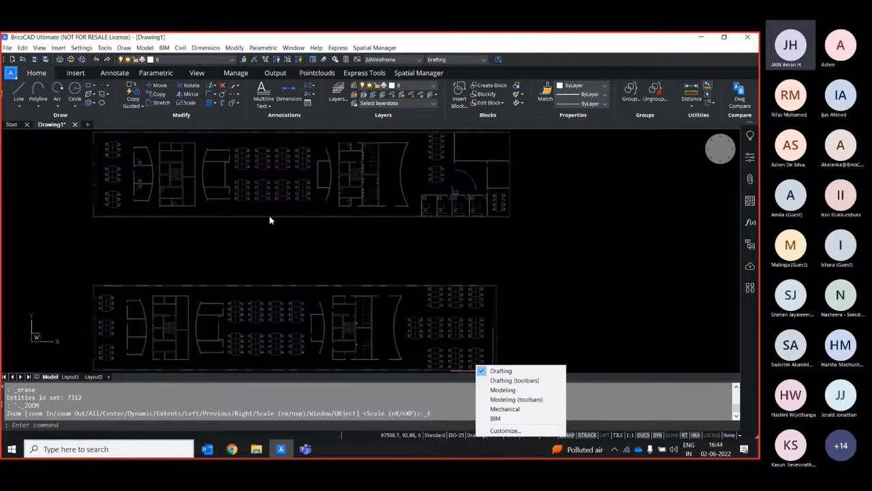
{"action": "left_click", "coordinate": [372, 260]}
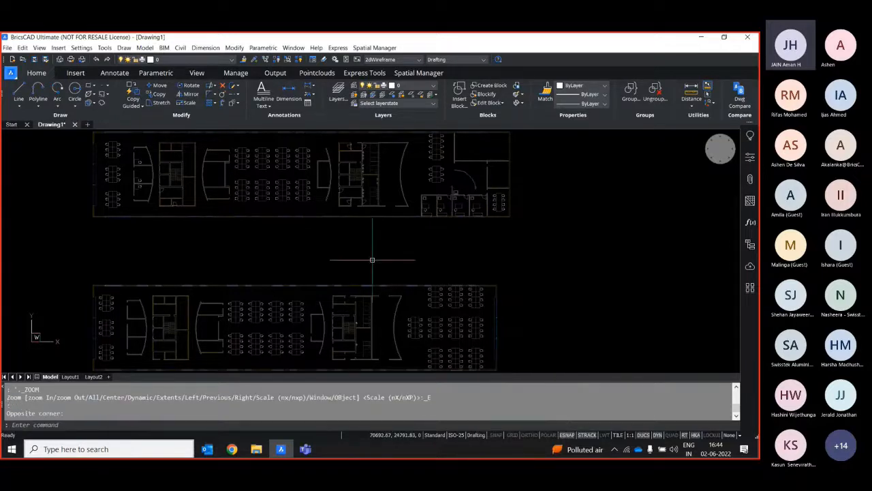
{"action": "type", "text": "BLADE"}
{"action": "key", "text": "Return"}
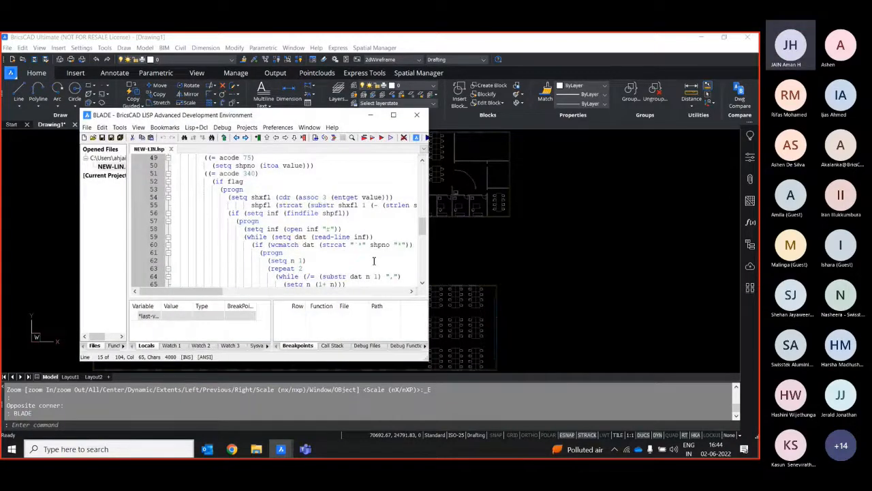
Enlarge BLADE, scroll through the NEW-LIN.lsp code, and switch back to BricsCAD.
{"action": "left_click", "coordinate": [397, 115]}
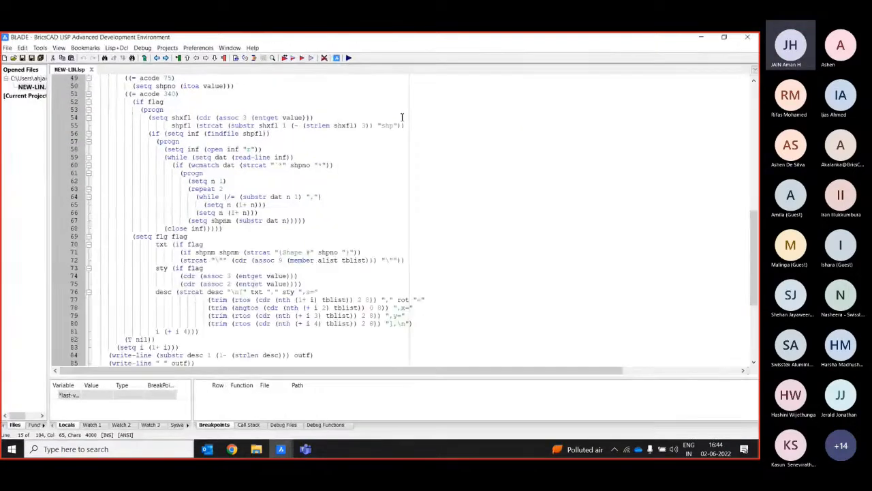
{"action": "scroll", "coordinate": [209, 154], "scroll_direction": "up", "scroll_amount": 12}
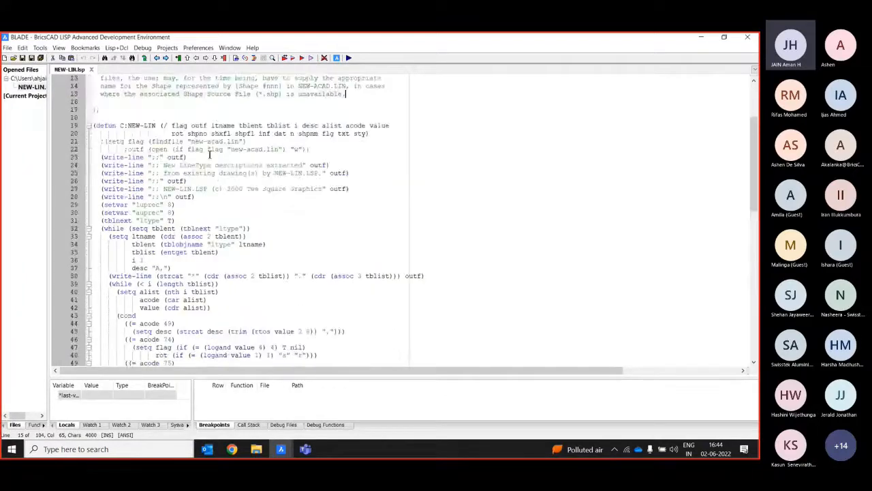
{"action": "scroll", "coordinate": [209, 155], "scroll_direction": "down", "scroll_amount": 8}
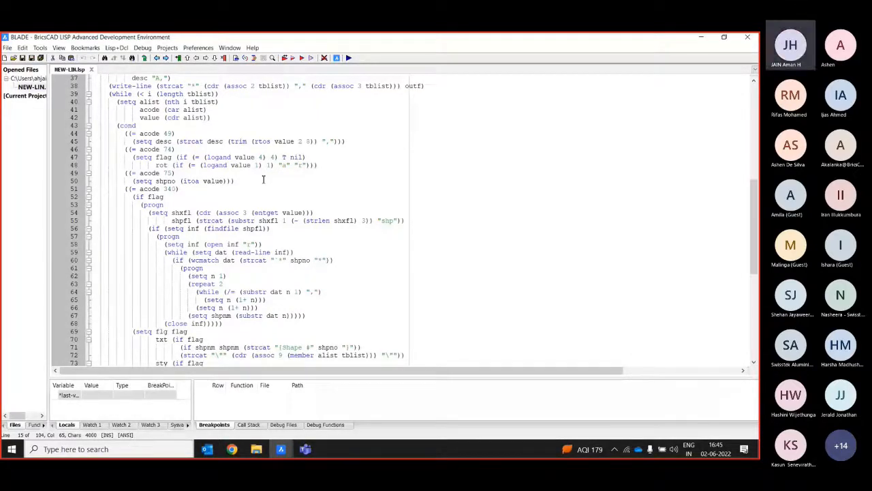
{"action": "key", "text": "alt+Tab"}
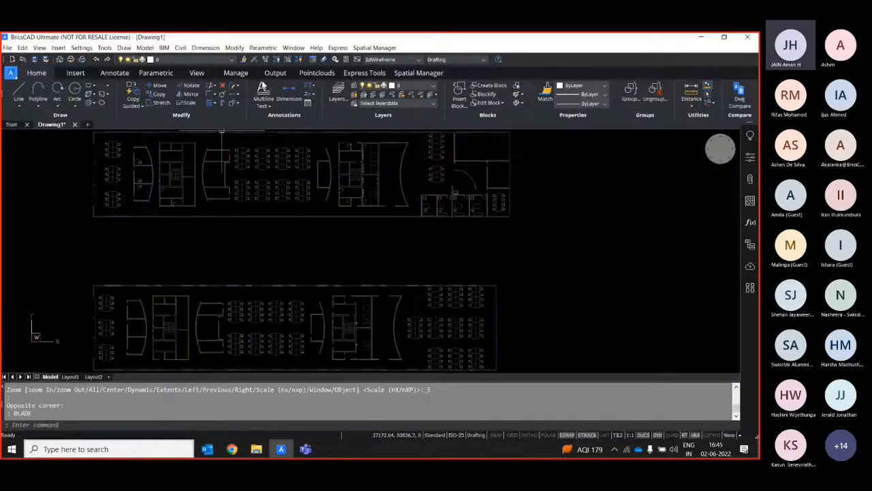
Open Visual Basic for Applications from the Manage ribbon tab.
{"action": "left_click", "coordinate": [236, 73]}
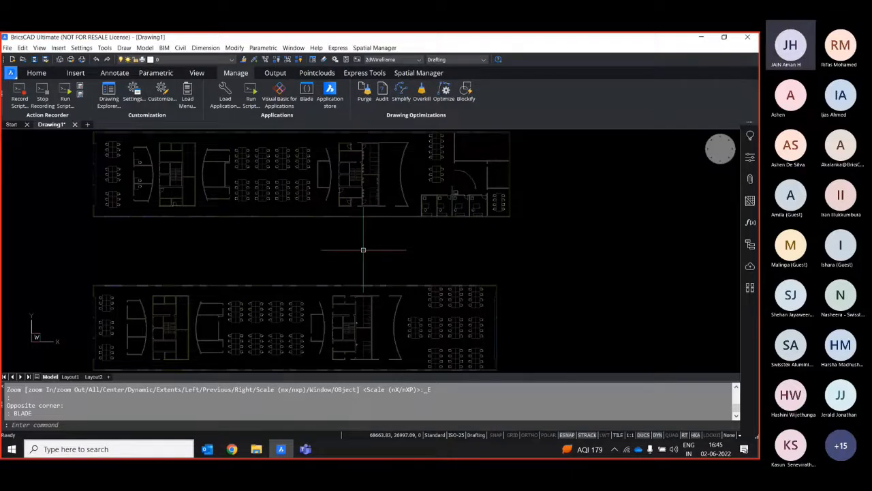
{"action": "left_click", "coordinate": [281, 98]}
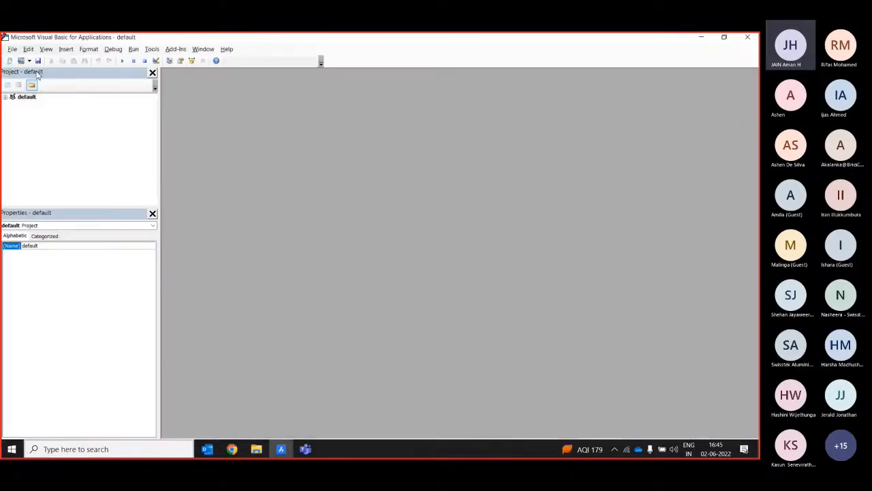
Glance at the VBA File menu, then close the editor without adding any code.
{"action": "left_click", "coordinate": [12, 49]}
{"action": "left_click", "coordinate": [86, 180]}
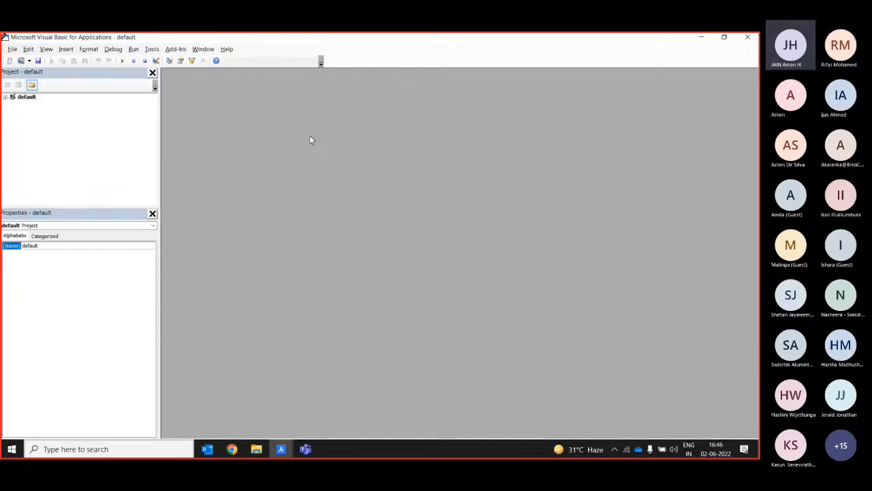
{"action": "left_click", "coordinate": [748, 39]}
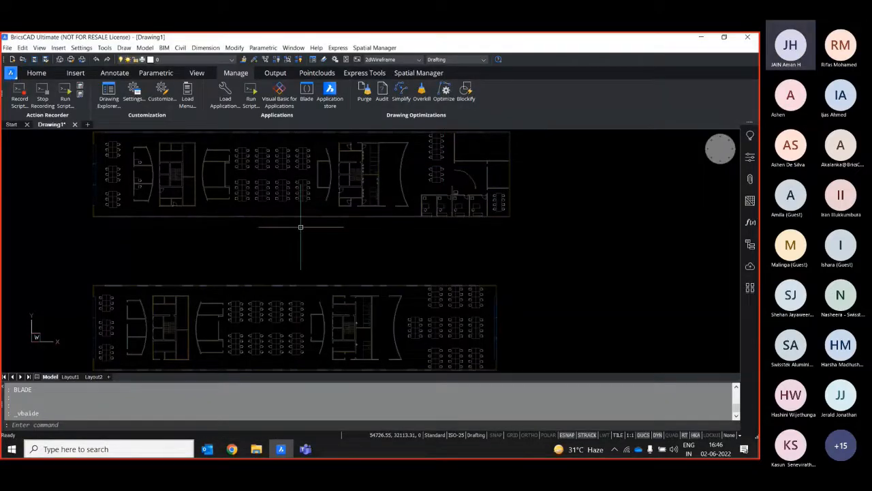
Start a new drawing and draw a rectangle by picking two corners.
{"action": "left_click", "coordinate": [87, 125]}
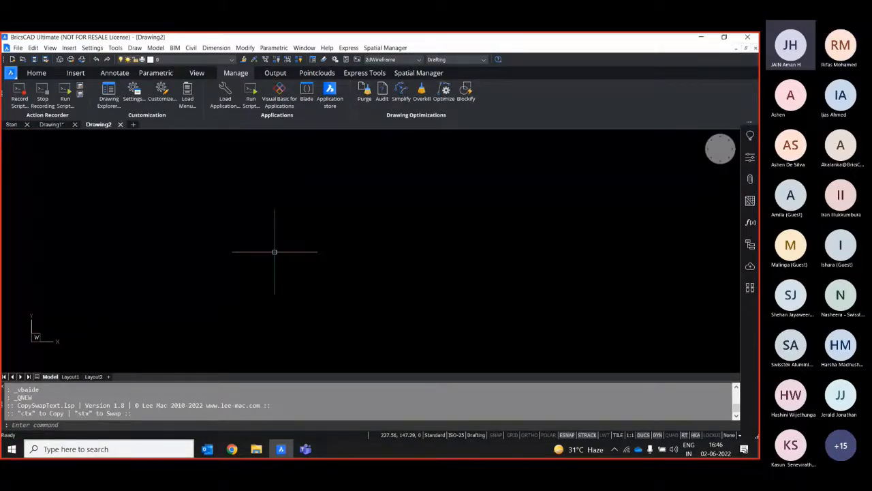
{"action": "type", "text": "rect"}
{"action": "key", "text": "Return"}
{"action": "left_click", "coordinate": [66, 217]}
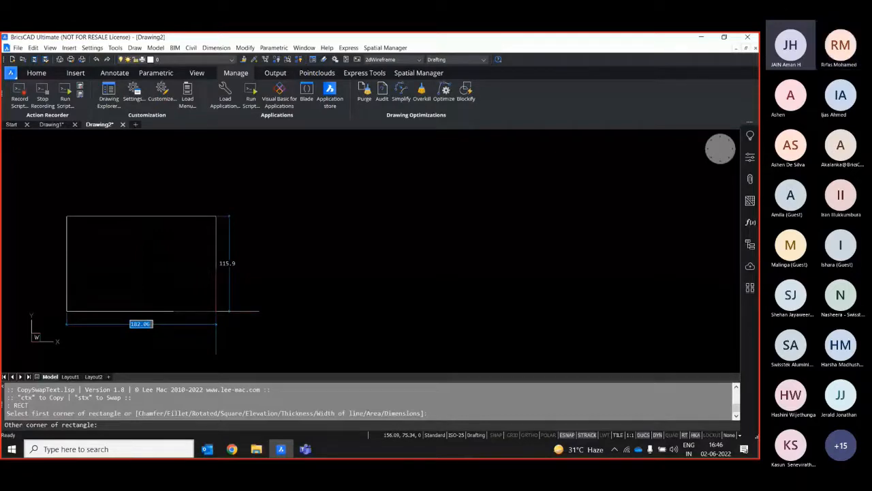
{"action": "left_click", "coordinate": [239, 304]}
{"action": "key", "text": "Escape"}
{"action": "scroll", "coordinate": [156, 246], "scroll_direction": "down", "scroll_amount": 3}
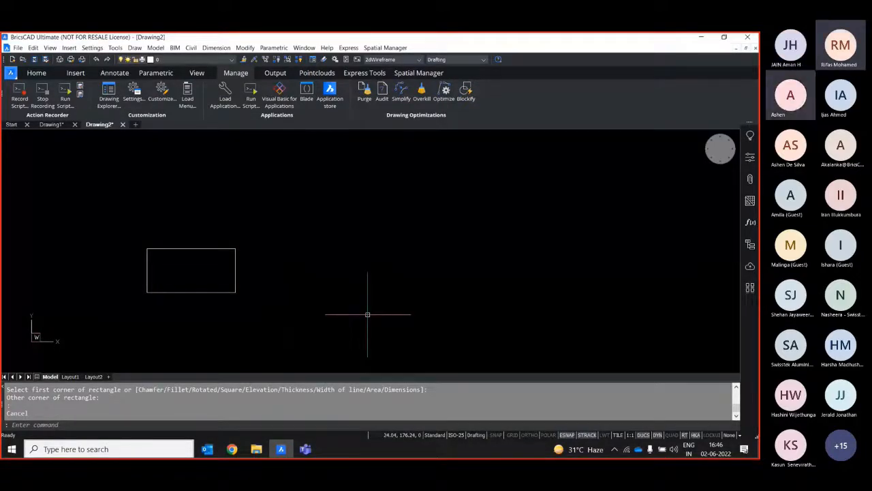
Run TABLE and choose to insert the table by rows and columns.
{"action": "left_click", "coordinate": [76, 73]}
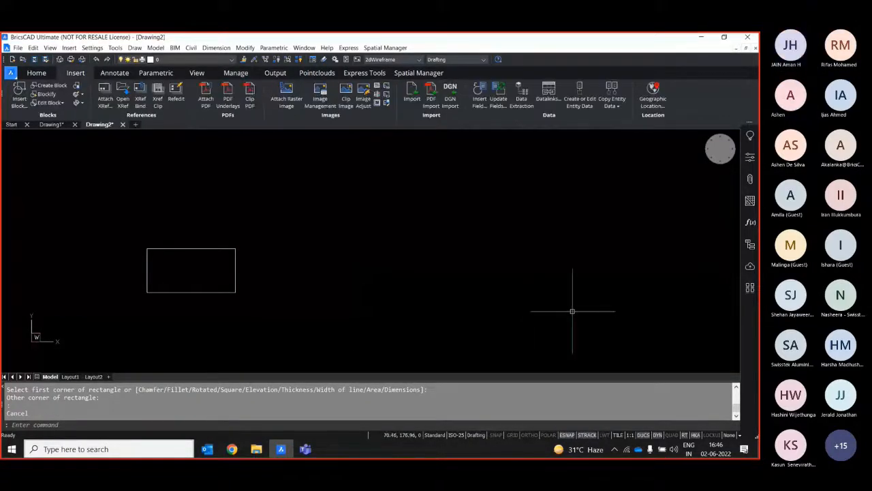
{"action": "type", "text": "TABLE"}
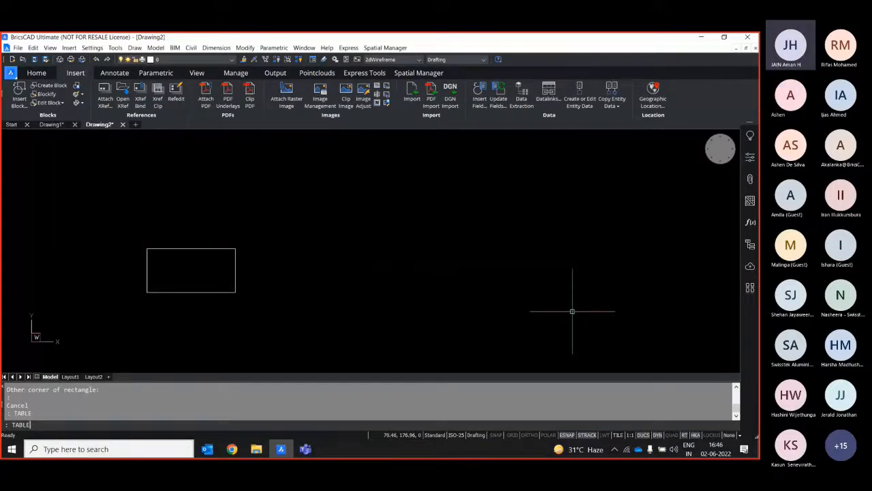
{"action": "key", "text": "Return"}
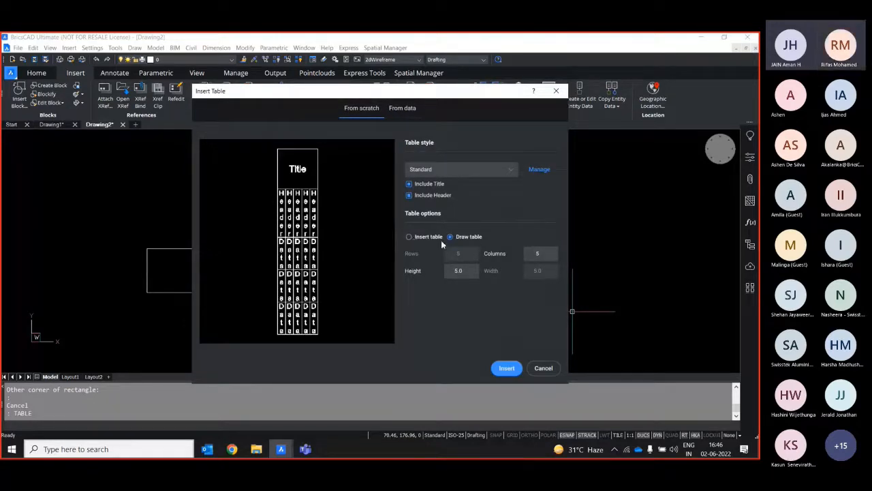
{"action": "left_click", "coordinate": [536, 253]}
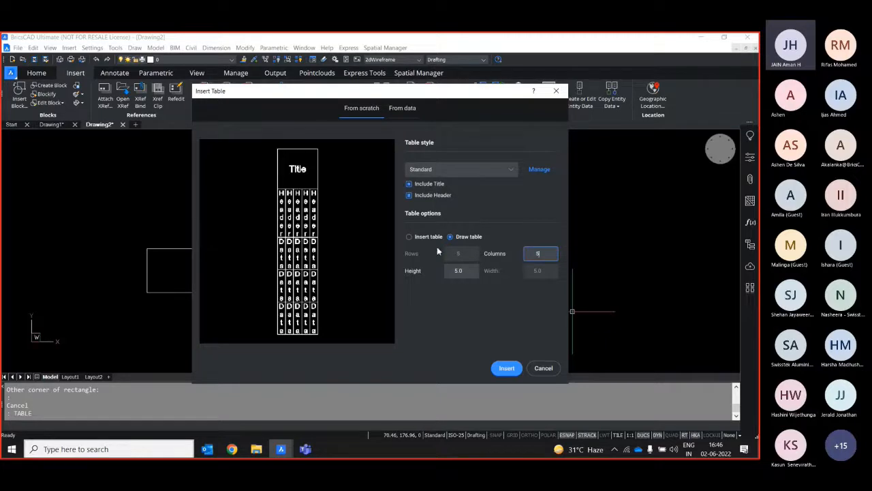
{"action": "left_click", "coordinate": [409, 236]}
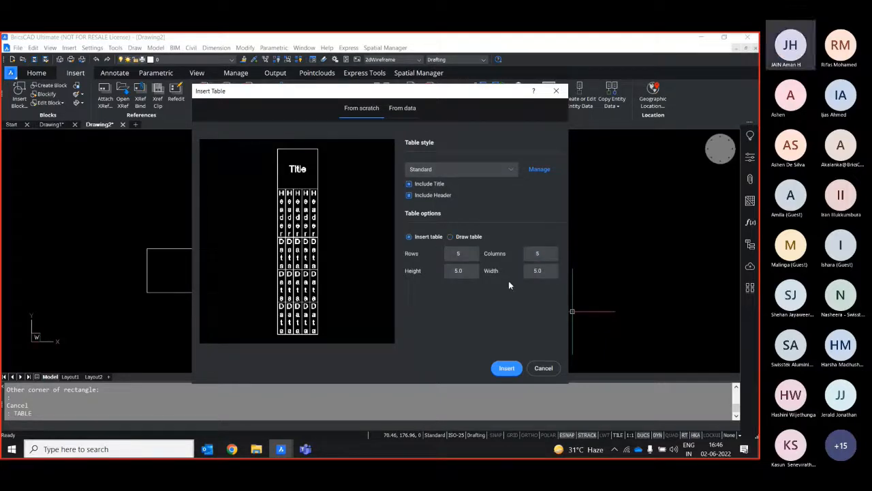
Set the table to 1 row, 1 column, row height 10 and column width 20, then insert it.
{"action": "key", "text": "Tab"}
{"action": "type", "text": "10"}
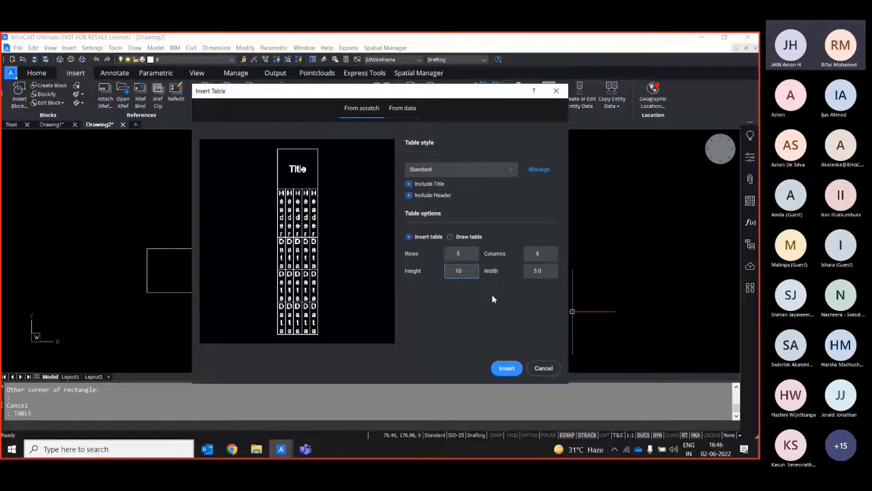
{"action": "left_click", "coordinate": [524, 272]}
{"action": "type", "text": "2"}
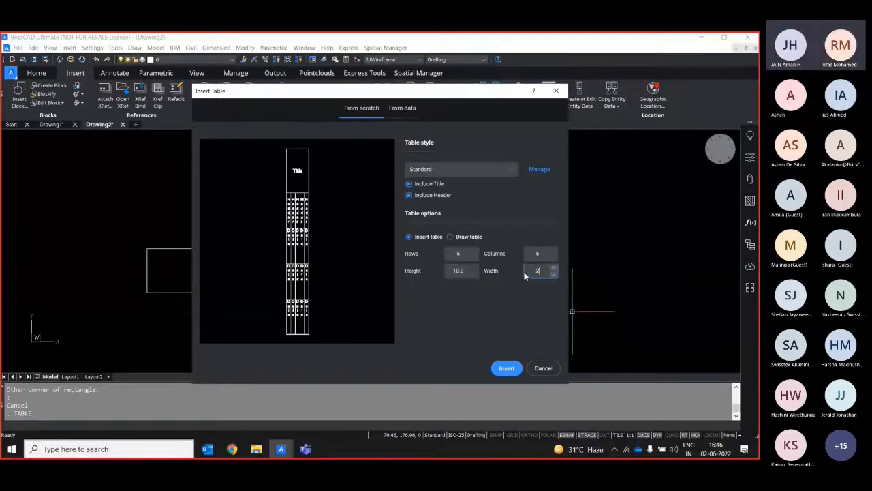
{"action": "type", "text": "0"}
{"action": "left_click", "coordinate": [459, 253]}
{"action": "type", "text": "1"}
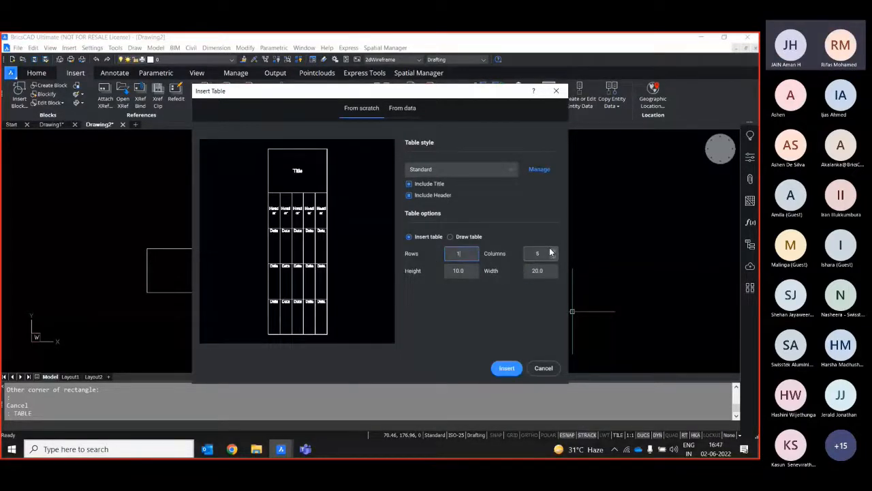
{"action": "left_click", "coordinate": [551, 253]}
{"action": "type", "text": "1"}
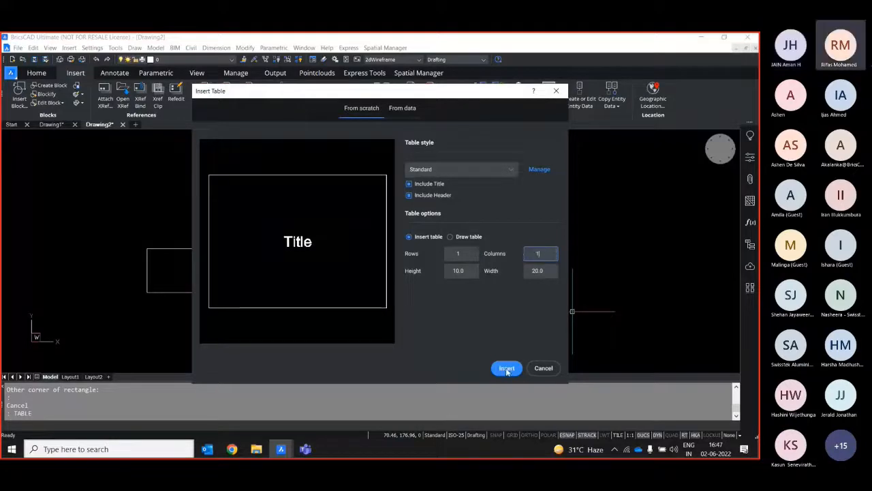
{"action": "left_click", "coordinate": [506, 368]}
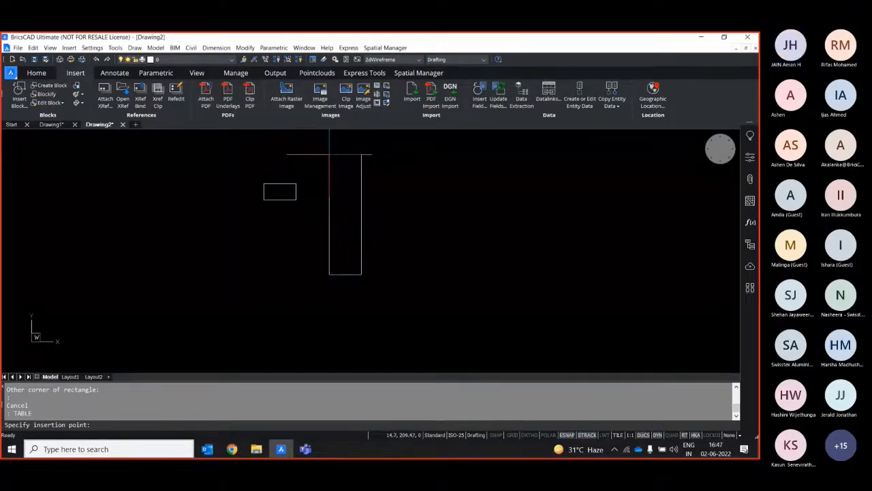
Place the one-cell table and dimension the small rectangle's top edge as 20.
{"action": "left_click", "coordinate": [330, 145]}
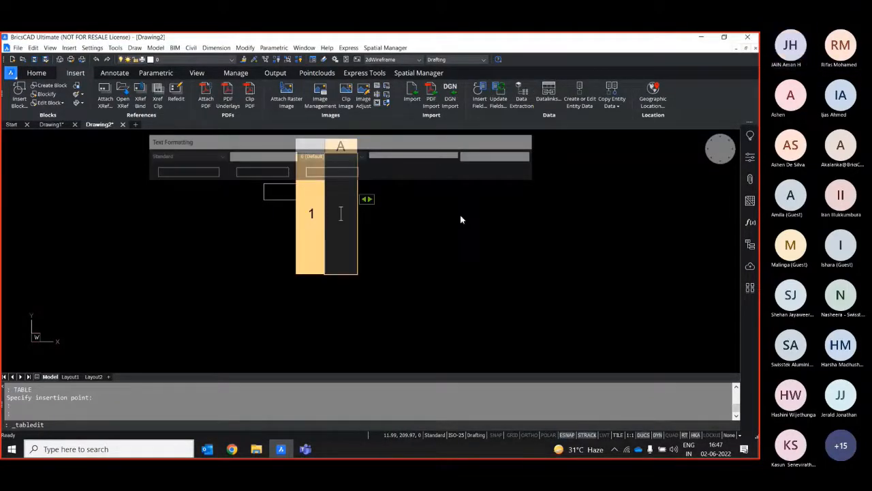
{"action": "key", "text": "Escape"}
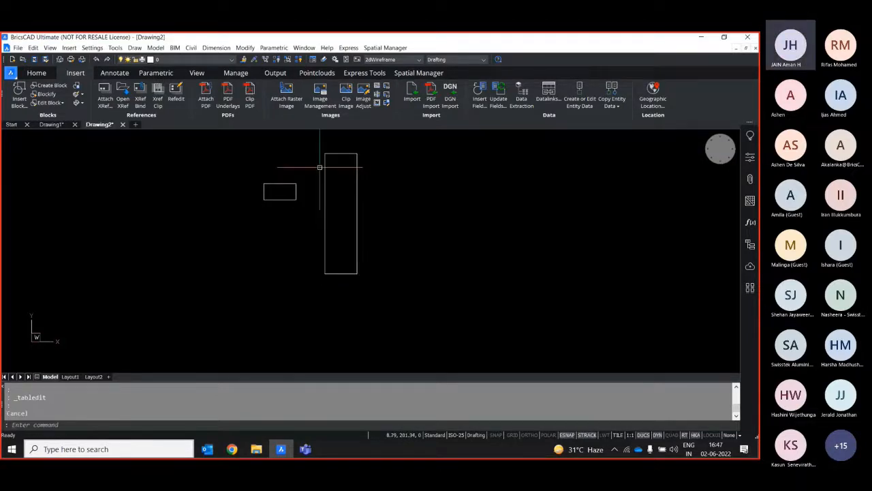
{"action": "left_click", "coordinate": [36, 73]}
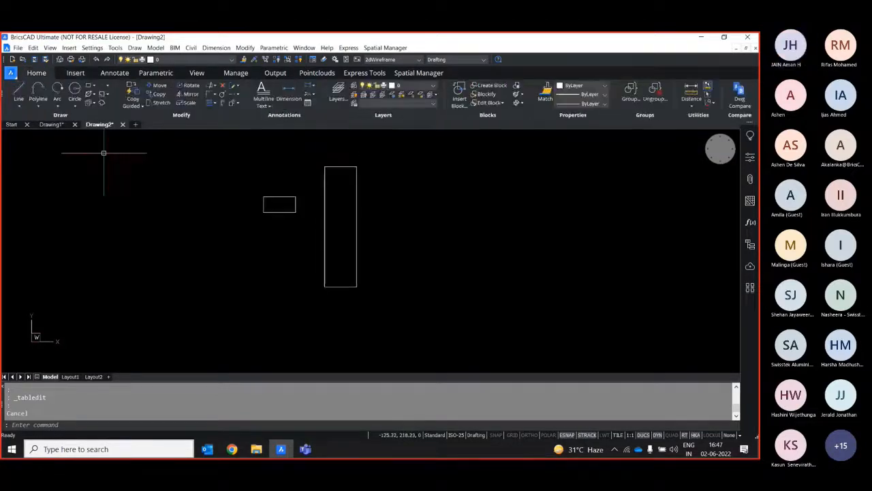
{"action": "left_click", "coordinate": [277, 95]}
{"action": "scroll", "coordinate": [274, 192], "scroll_direction": "up", "scroll_amount": 3}
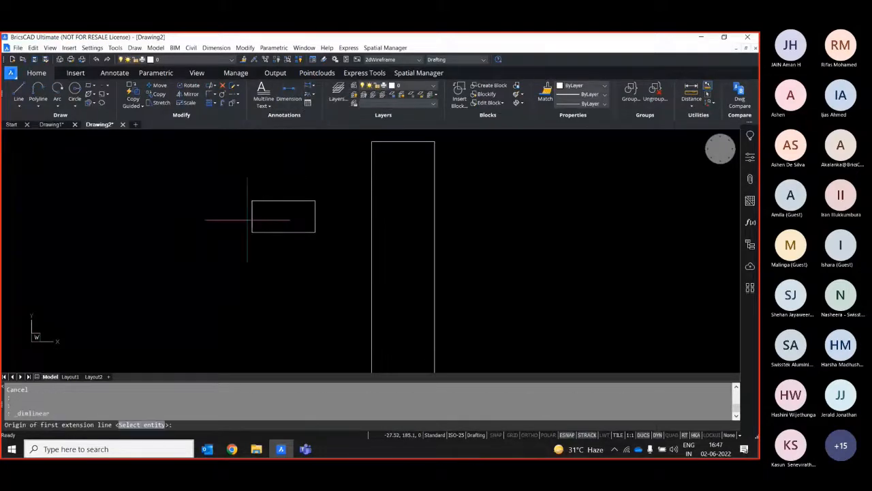
{"action": "left_click", "coordinate": [252, 200]}
{"action": "left_click", "coordinate": [314, 200]}
{"action": "left_click", "coordinate": [302, 178]}
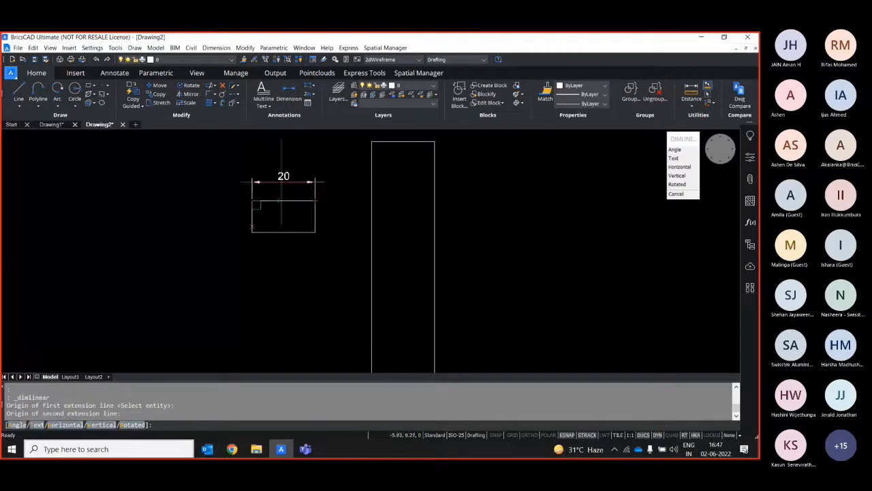
{"action": "key", "text": "Escape"}
{"action": "scroll", "coordinate": [327, 146], "scroll_direction": "down", "scroll_amount": 2}
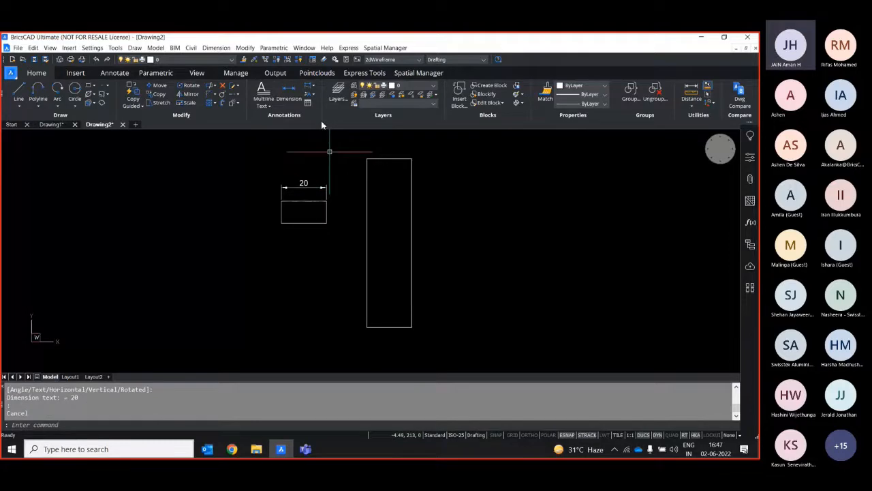
Dimension the table's top edge as 20 and add a vertical 10 dimension.
{"action": "left_click", "coordinate": [307, 85]}
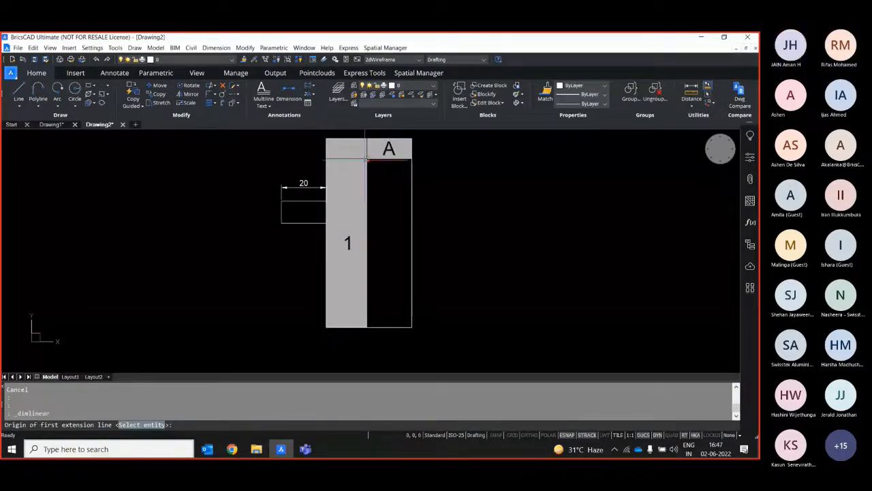
{"action": "left_click", "coordinate": [367, 160]}
{"action": "left_click", "coordinate": [412, 159]}
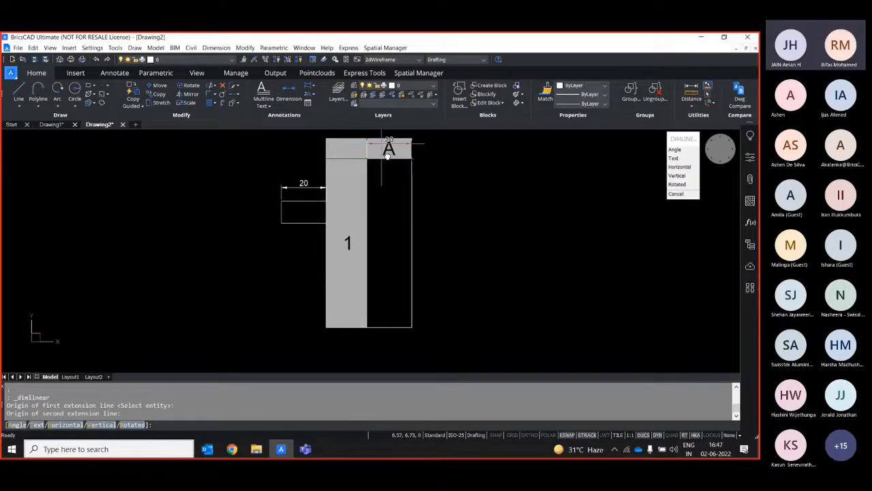
{"action": "middle_click_drag", "start_coordinate": [388, 156], "coordinate": [381, 170]}
{"action": "left_click", "coordinate": [383, 137]}
{"action": "key", "text": "Escape"}
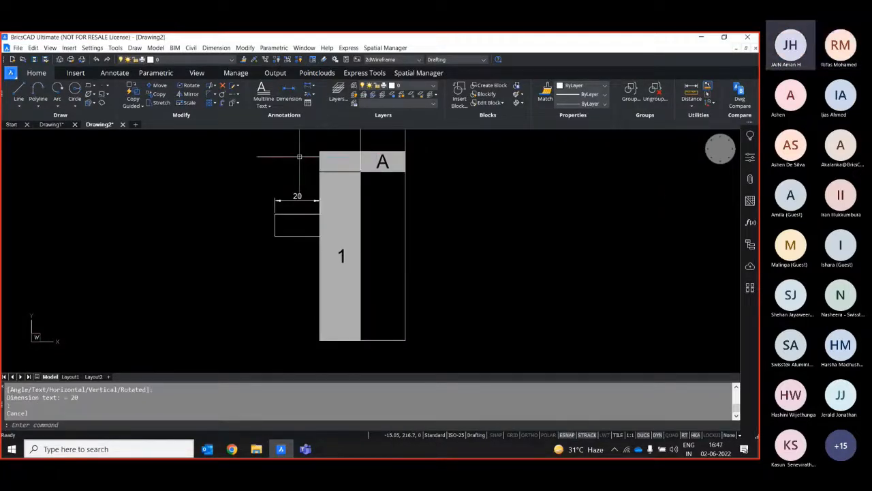
{"action": "scroll", "coordinate": [293, 167], "scroll_direction": "down", "scroll_amount": 5}
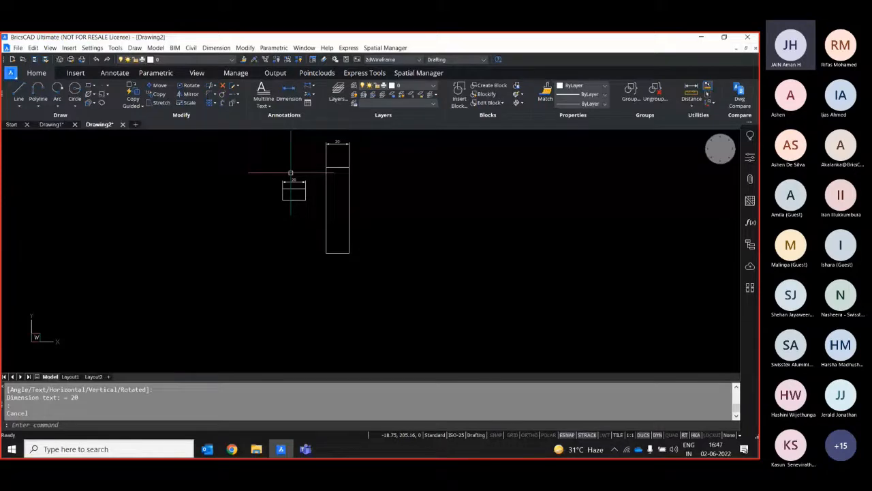
{"action": "left_click", "coordinate": [237, 224]}
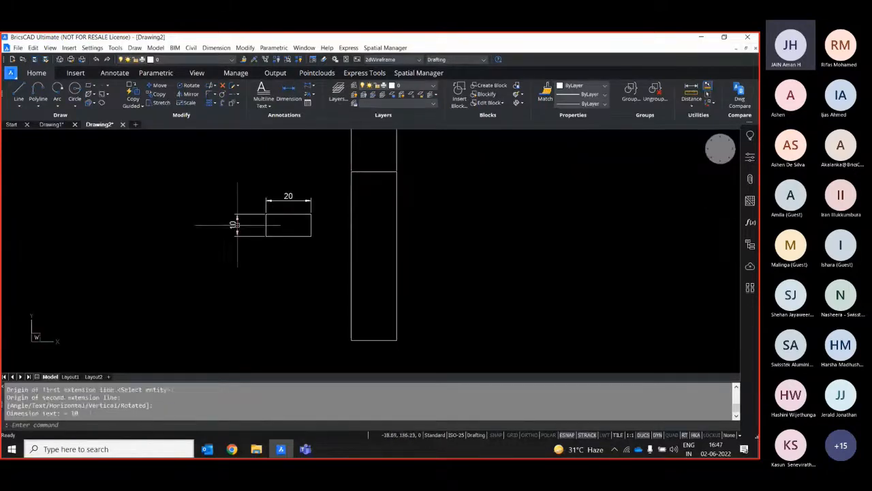
{"action": "key", "text": "Escape"}
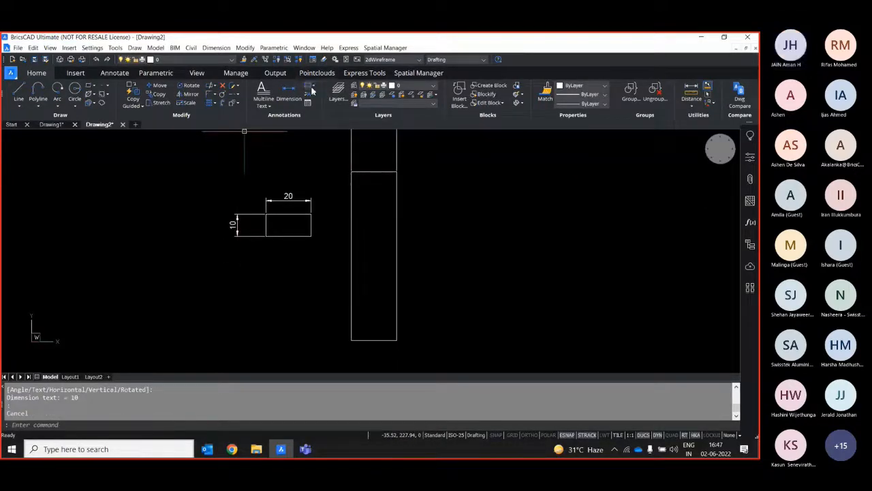
Dimension the tall table's left edge as 75 and select the table's Height property.
{"action": "left_click", "coordinate": [311, 90]}
{"action": "left_click", "coordinate": [351, 171]}
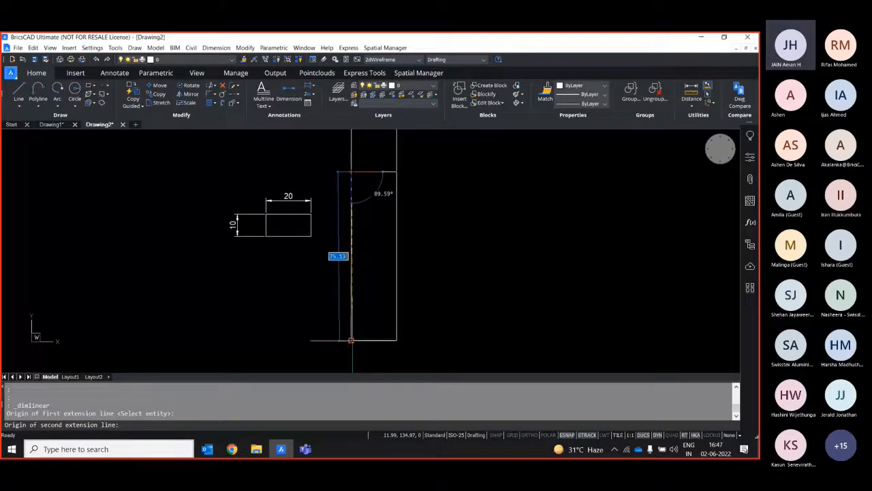
{"action": "left_click", "coordinate": [351, 339]}
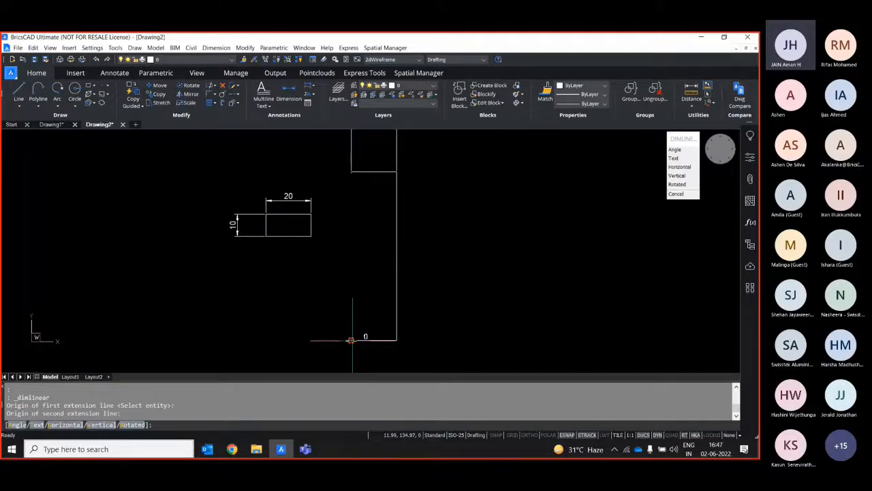
{"action": "left_click", "coordinate": [336, 339]}
{"action": "key", "text": "Escape"}
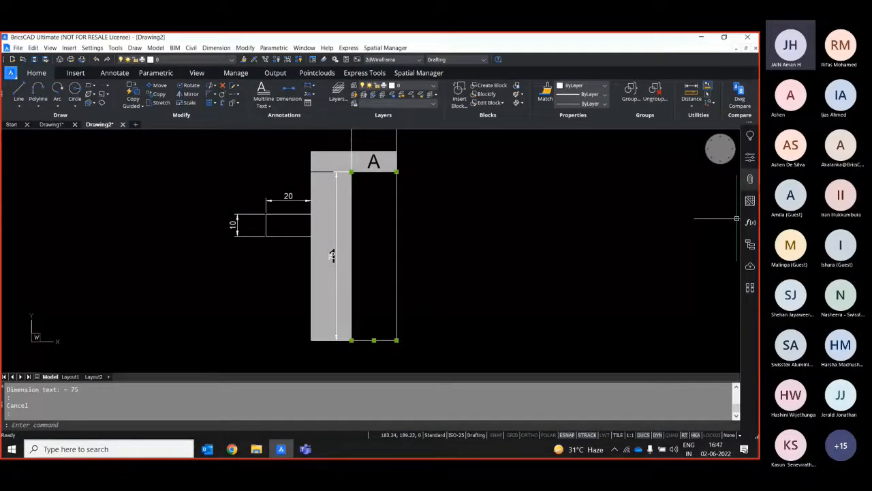
{"action": "left_click", "coordinate": [751, 157]}
{"action": "left_click", "coordinate": [606, 303]}
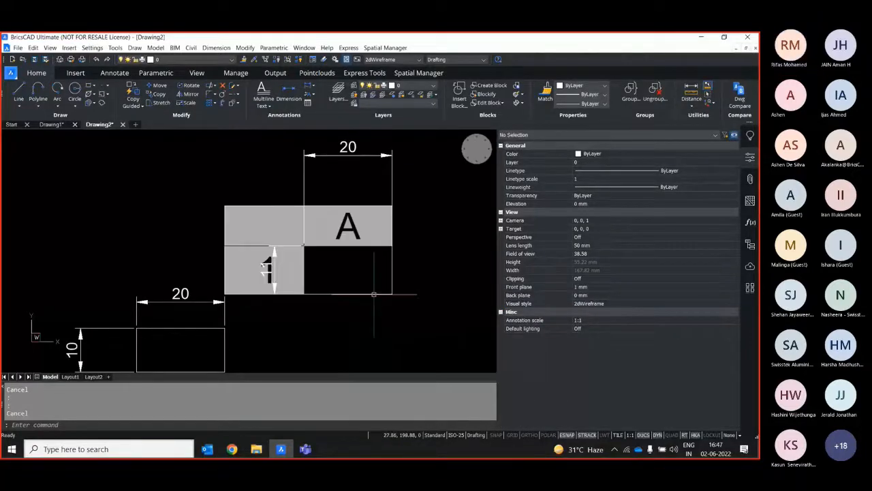
Set the small table's Height to 10 in Properties; it stays at 11 mm.
{"action": "left_click", "coordinate": [374, 294]}
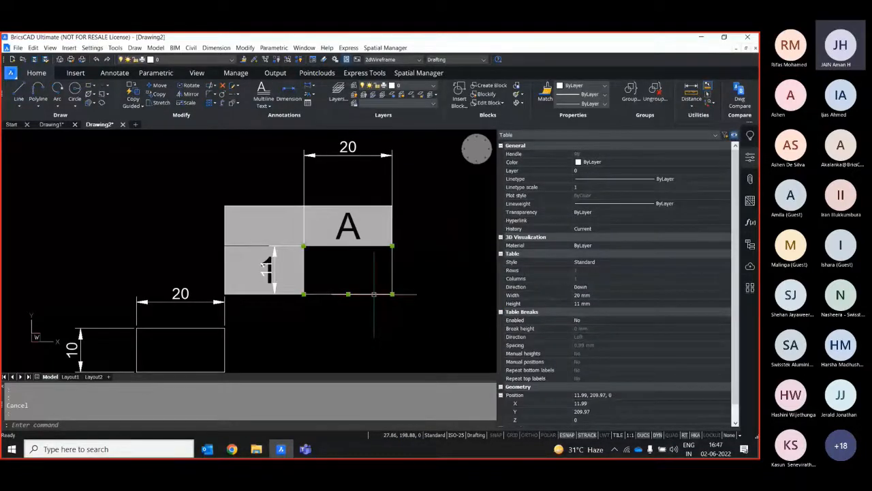
{"action": "left_click", "coordinate": [583, 303]}
{"action": "type", "text": "10"}
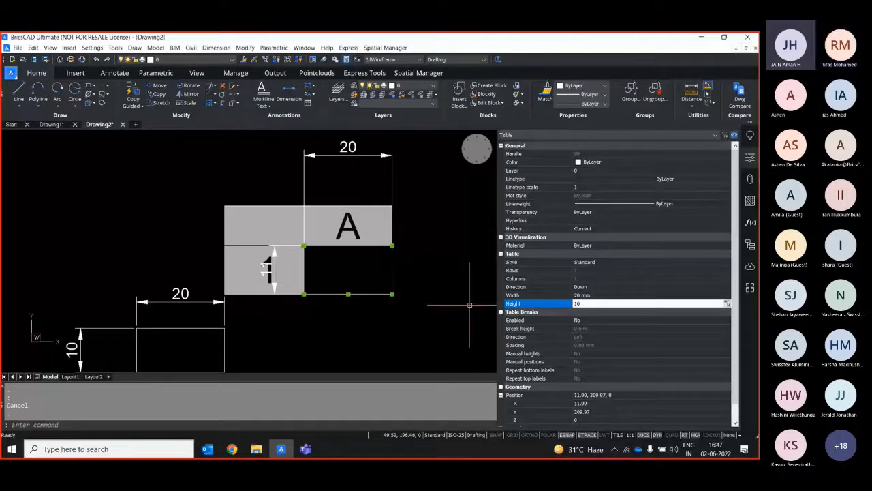
{"action": "key", "text": "Return"}
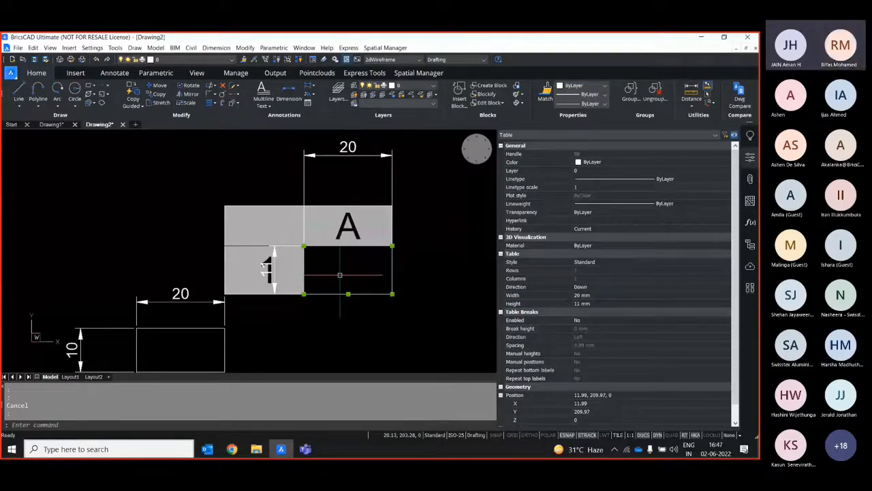
Enter and exit the cell's text editing, then begin a selection window around the table.
{"action": "double_click", "coordinate": [339, 274]}
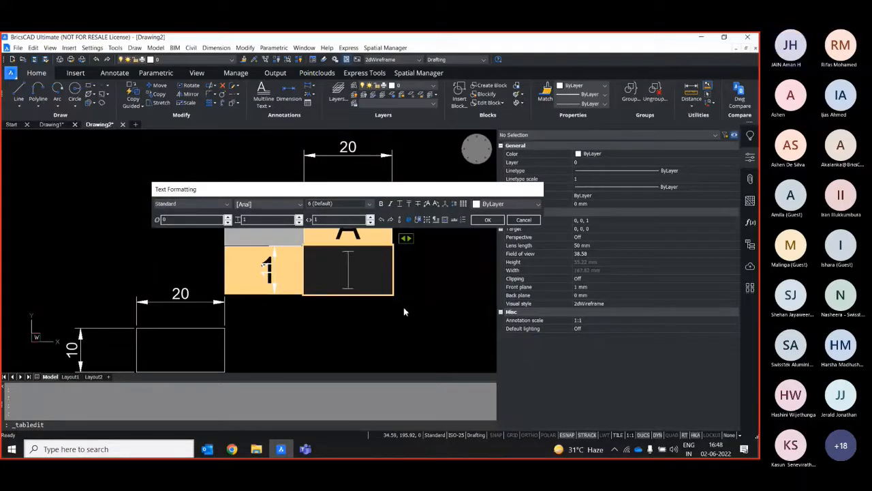
{"action": "key", "text": "Escape"}
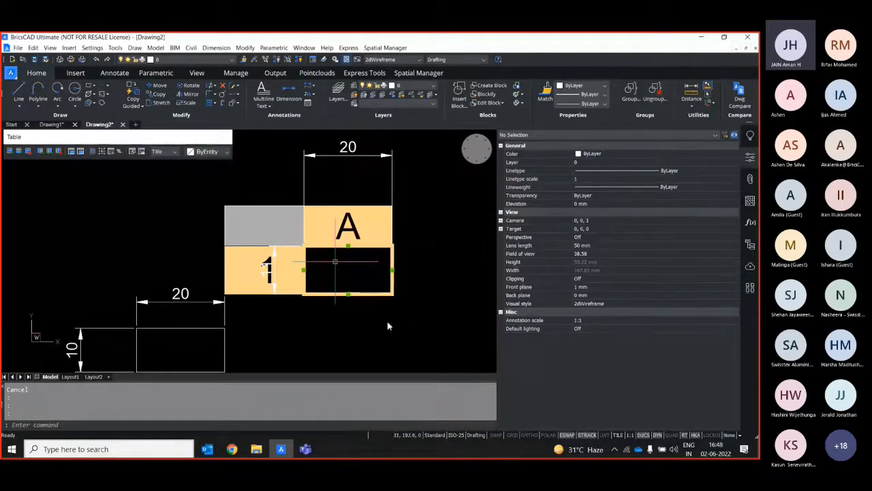
{"action": "key", "text": "Escape"}
{"action": "scroll", "coordinate": [399, 309], "scroll_direction": "down", "scroll_amount": 1}
{"action": "left_click", "coordinate": [371, 304]}
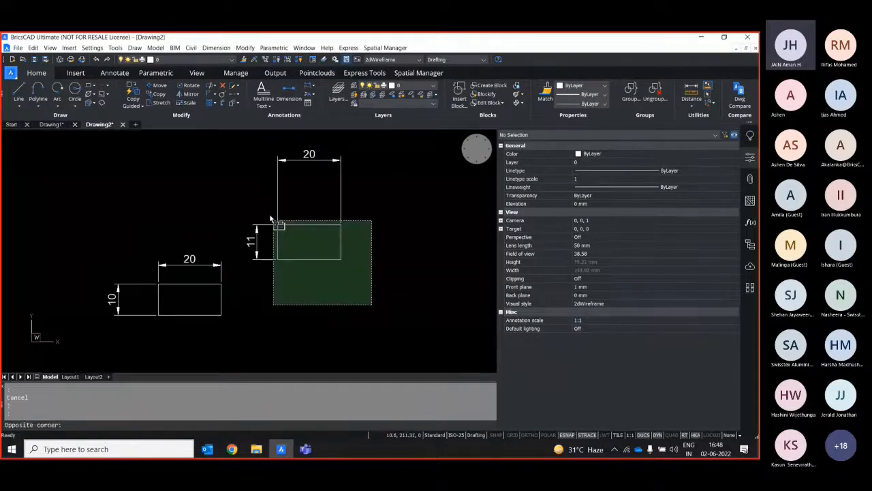
Window-select the small table with its 20 and 11 dimensions and delete them.
{"action": "left_click", "coordinate": [271, 217]}
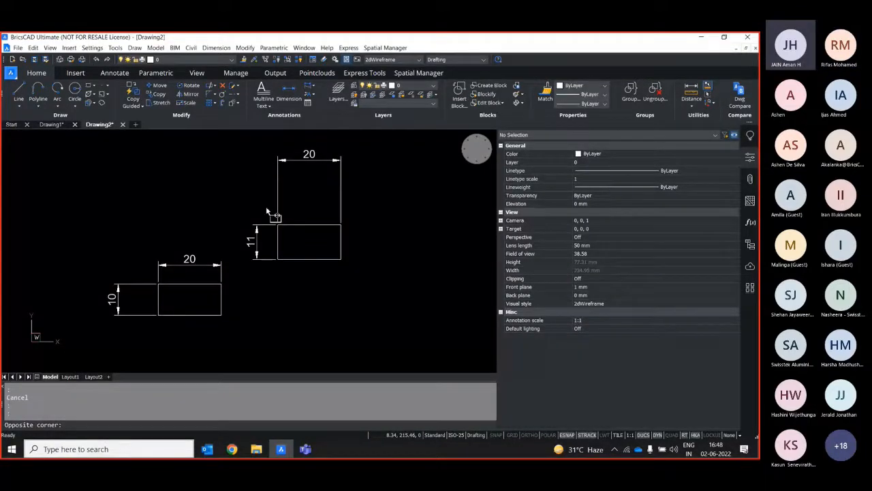
{"action": "left_click", "coordinate": [267, 212]}
{"action": "key", "text": "Delete"}
Start a new TABLE with 5 columns, set to be drawn by two corners.
{"action": "type", "text": "tab"}
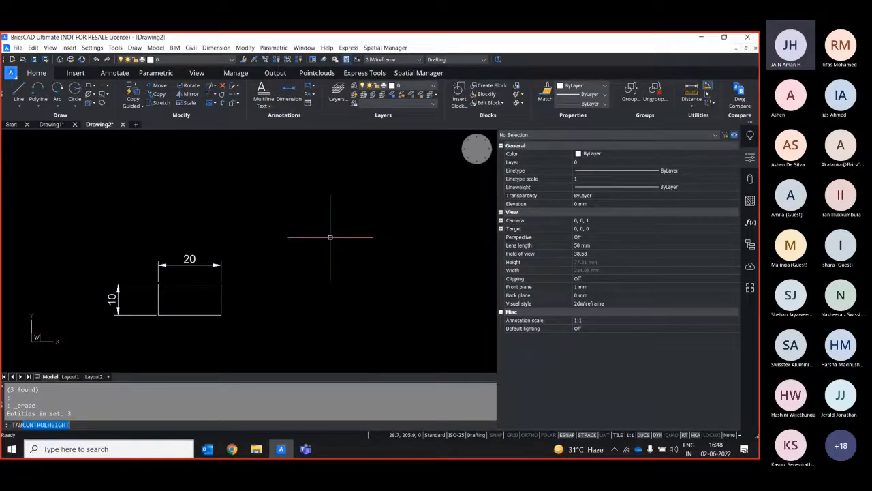
{"action": "type", "text": "le"}
{"action": "key", "text": "Return"}
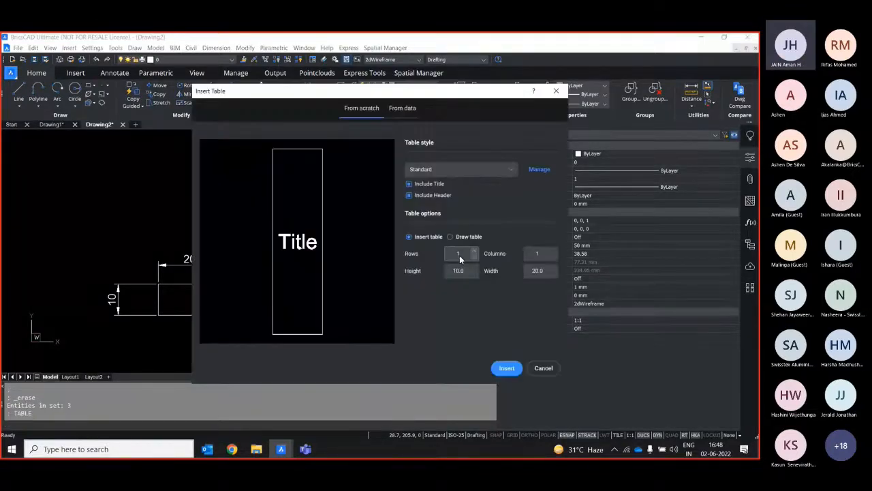
{"action": "type", "text": "5"}
{"action": "left_click", "coordinate": [539, 254]}
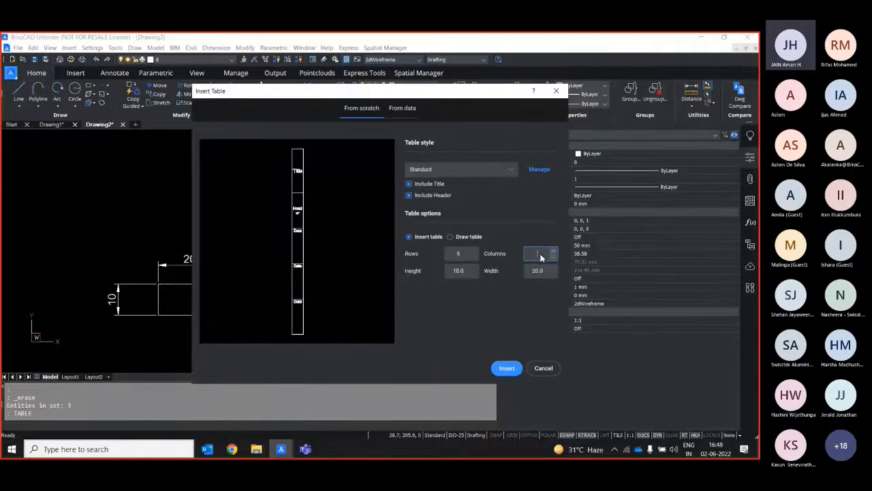
{"action": "type", "text": "5"}
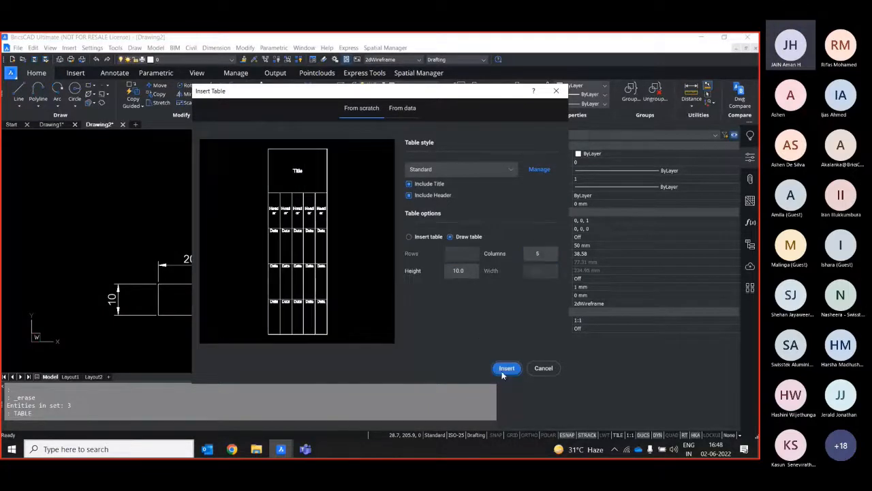
{"action": "left_click", "coordinate": [504, 369]}
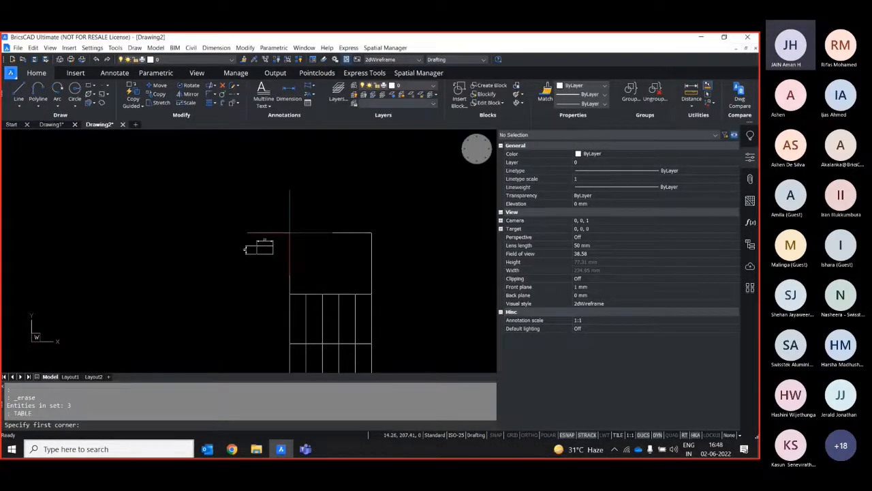
Draw the five-column table by two corners, skipping text entry.
{"action": "left_click", "coordinate": [290, 233]}
{"action": "middle_click_drag", "start_coordinate": [461, 316], "coordinate": [352, 300]}
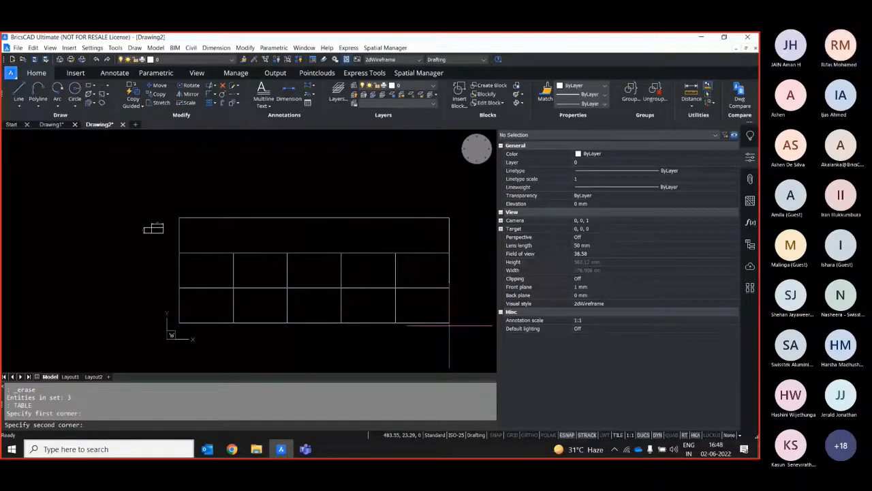
{"action": "left_click", "coordinate": [409, 322]}
{"action": "key", "text": "Escape"}
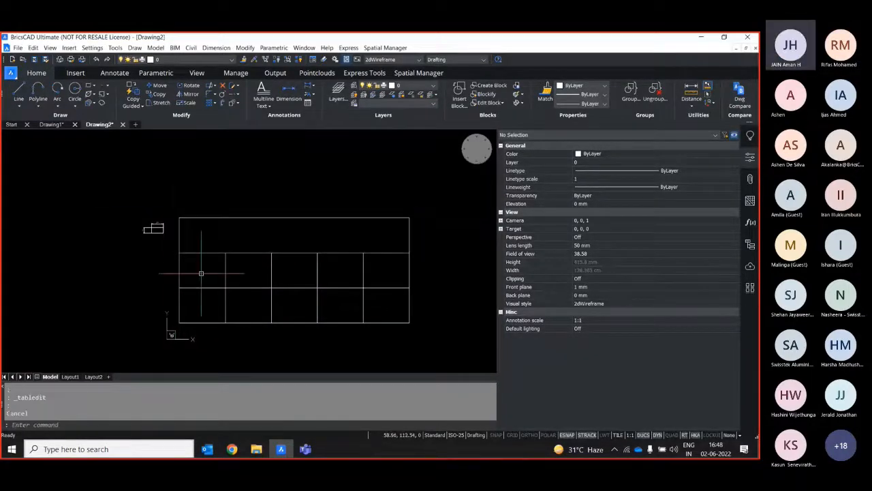
{"action": "left_click", "coordinate": [201, 268]}
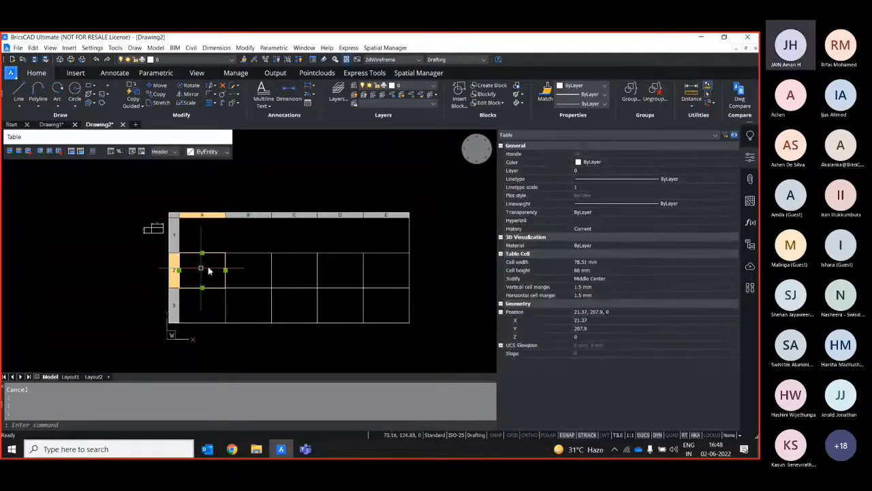
{"action": "key", "text": "Escape"}
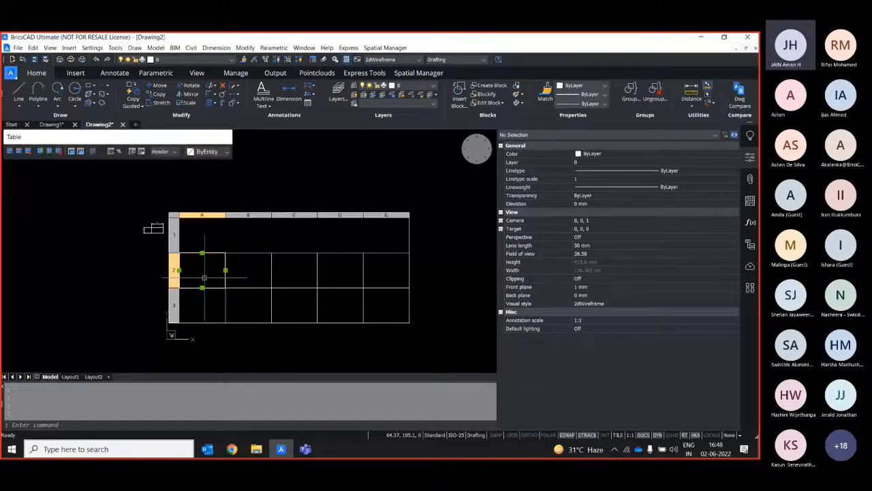
{"action": "left_click", "coordinate": [204, 277]}
{"action": "key", "text": "Escape"}
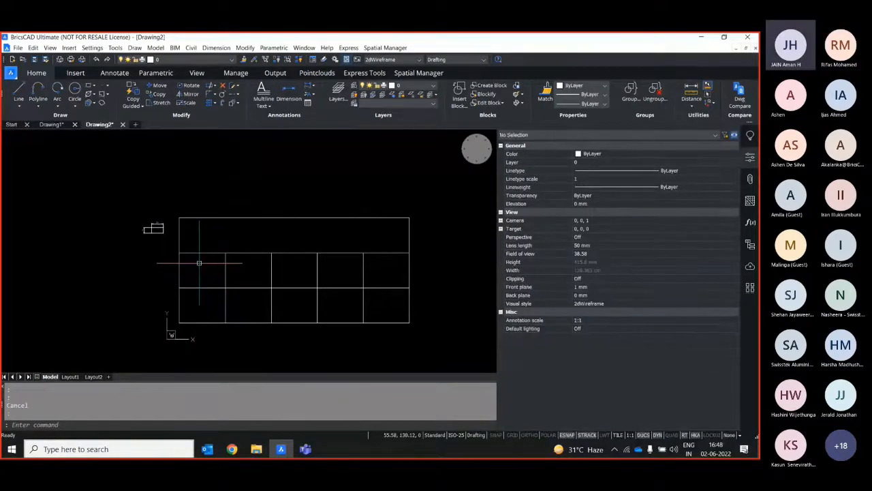
Select cells A2:E3 and set their cell width to 20 and cell height to 15.
{"action": "left_click_drag", "start_coordinate": [199, 263], "coordinate": [383, 302]}
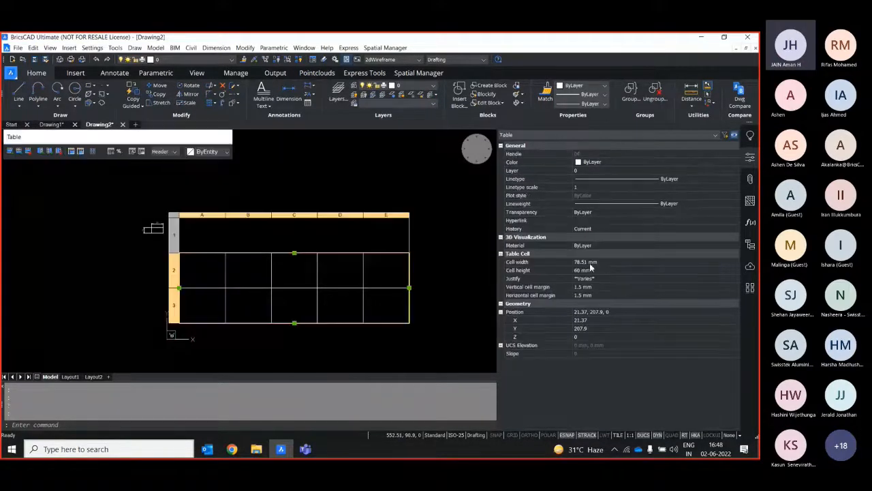
{"action": "left_click", "coordinate": [594, 262]}
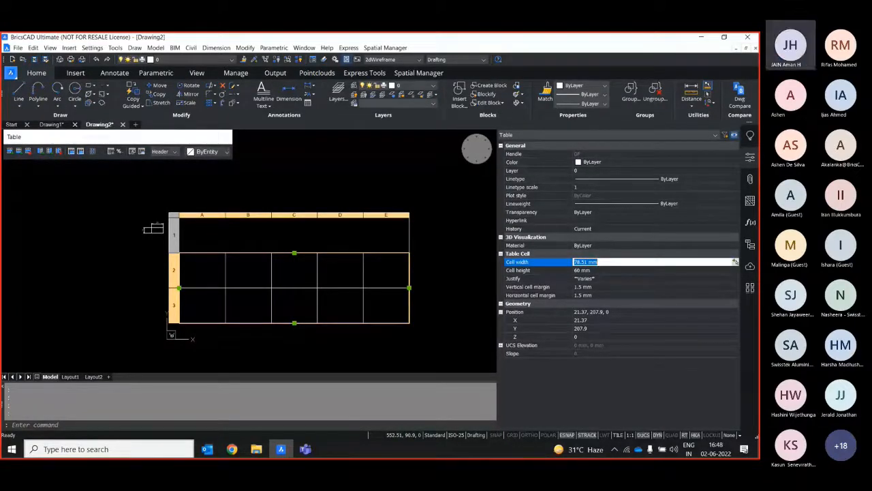
{"action": "type", "text": "20"}
{"action": "key", "text": "Return"}
{"action": "left_click", "coordinate": [593, 271]}
{"action": "type", "text": "15"}
{"action": "key", "text": "Return"}
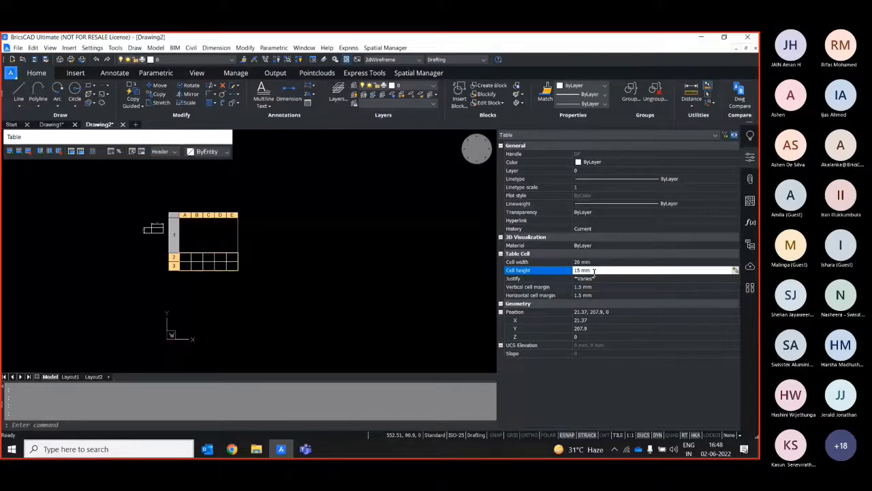
{"action": "key", "text": "Escape"}
{"action": "scroll", "coordinate": [140, 238], "scroll_direction": "up", "scroll_amount": 6}
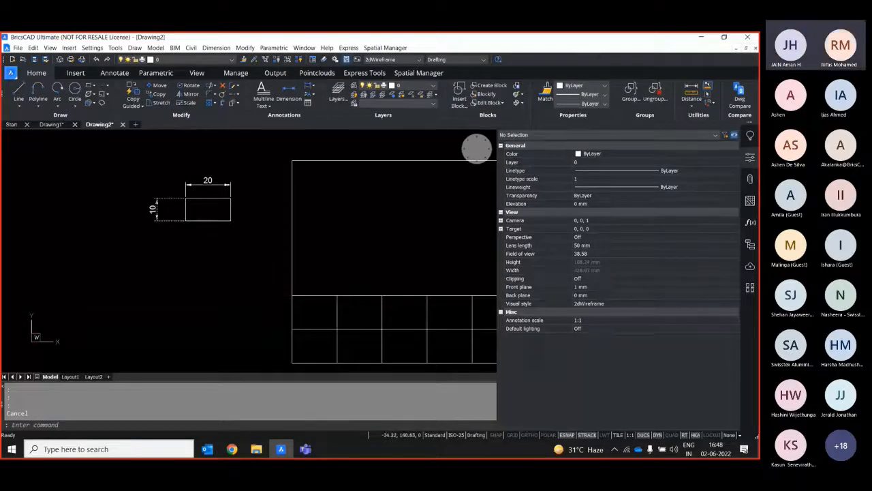
{"action": "left_click", "coordinate": [185, 208]}
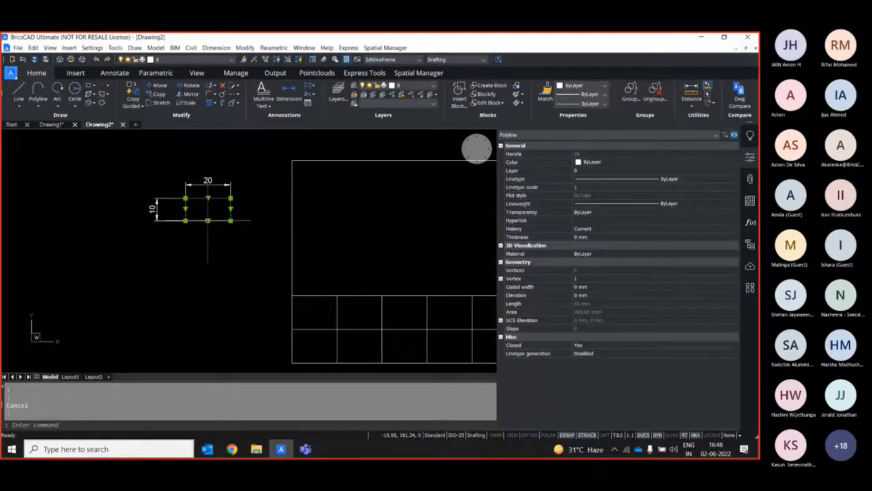
{"action": "left_click", "coordinate": [207, 220]}
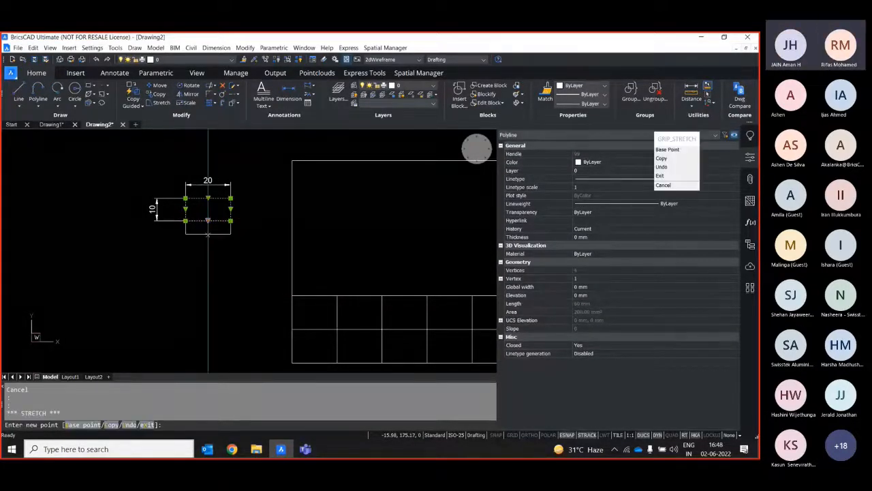
{"action": "key", "text": "Escape"}
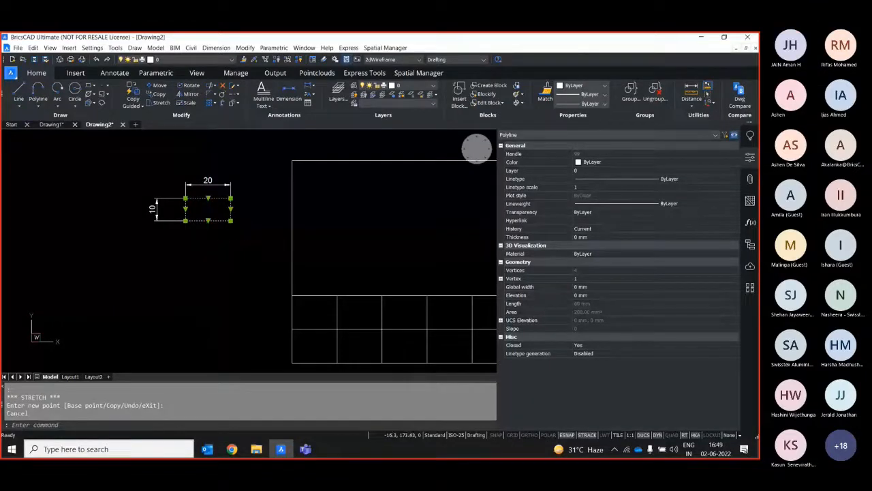
{"action": "scroll", "coordinate": [209, 252], "scroll_direction": "down", "scroll_amount": 1}
{"action": "middle_click_drag", "start_coordinate": [209, 251], "coordinate": [175, 249]}
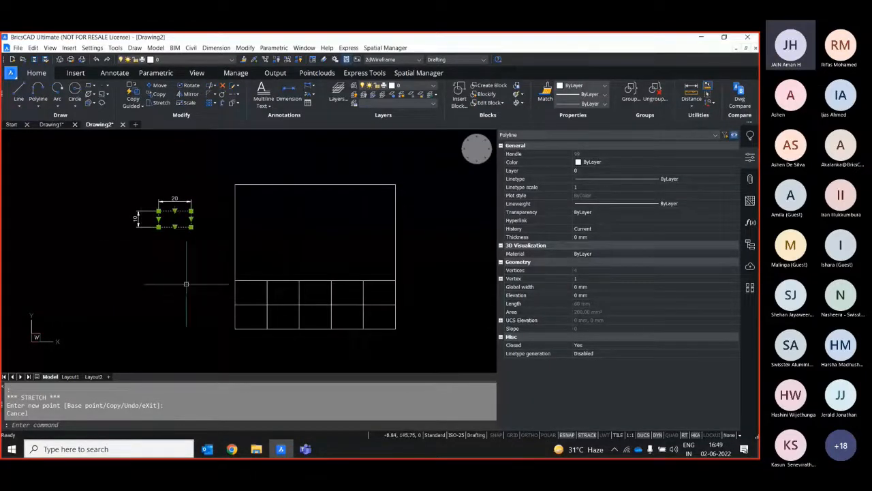
{"action": "left_click_drag", "start_coordinate": [449, 339], "coordinate": [82, 171]}
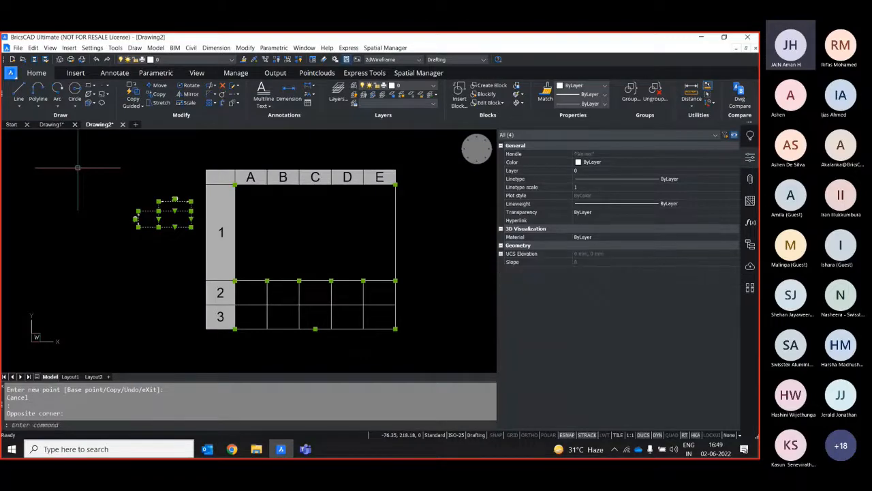
{"action": "key", "text": "Delete"}
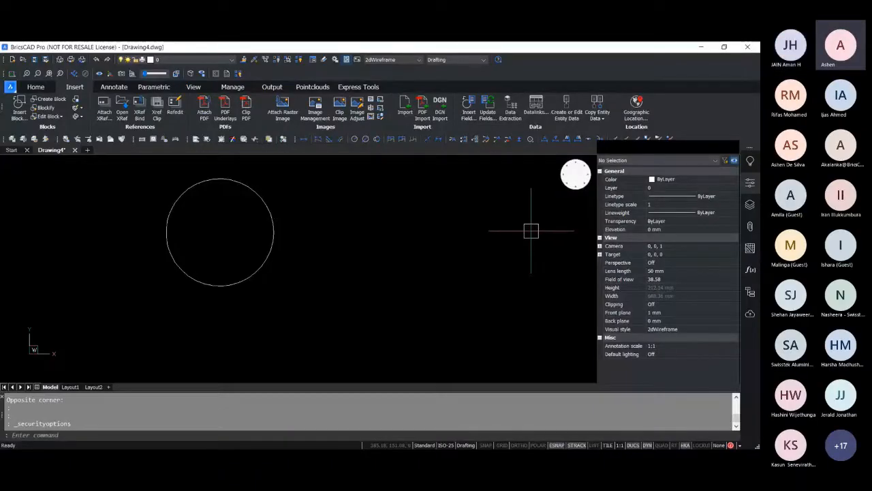
Open Drawing Utilities > Security Options and select the stored password.
{"action": "scroll", "coordinate": [211, 176], "scroll_direction": "up", "scroll_amount": 2}
{"action": "scroll", "coordinate": [213, 175], "scroll_direction": "down", "scroll_amount": 1}
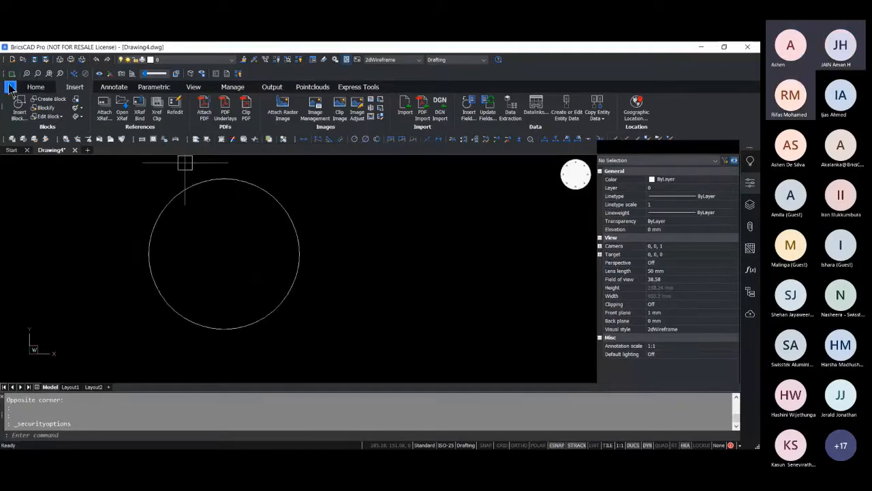
{"action": "left_click", "coordinate": [11, 87]}
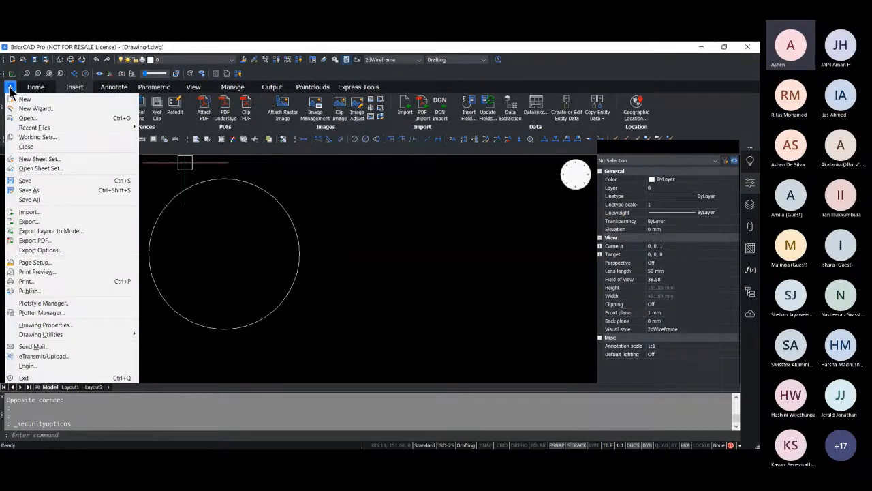
{"action": "mouse_move", "coordinate": [59, 334]}
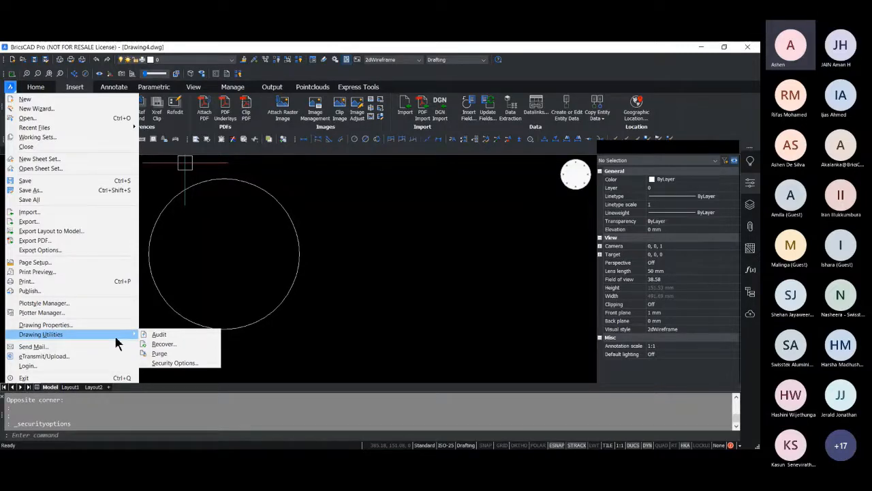
{"action": "left_click", "coordinate": [169, 364]}
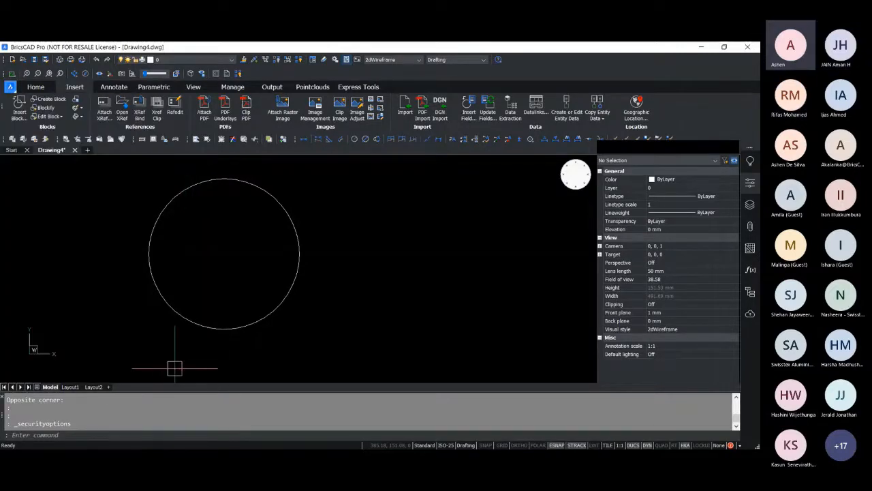
{"action": "left_click", "coordinate": [11, 87]}
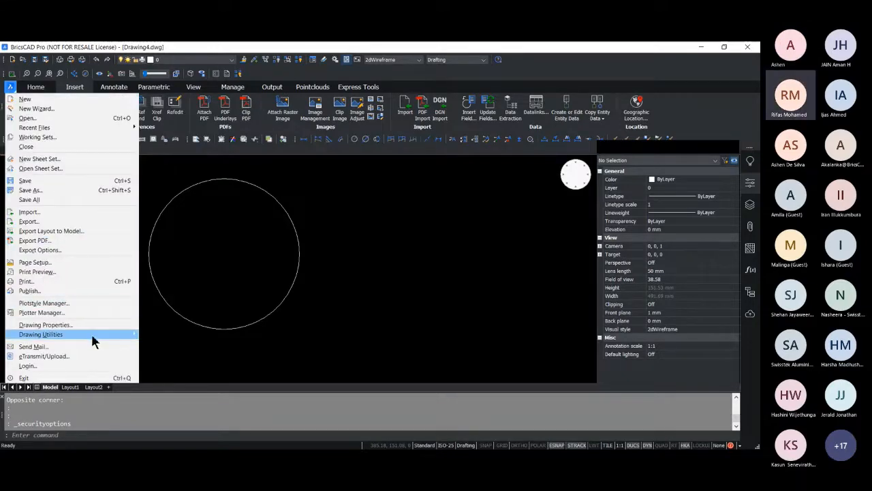
{"action": "mouse_move", "coordinate": [91, 333]}
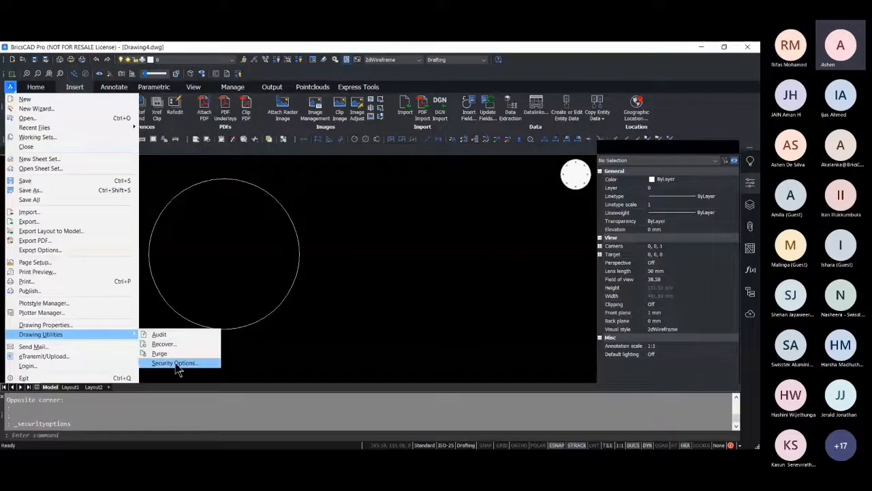
{"action": "left_click", "coordinate": [176, 363]}
{"action": "left_click", "coordinate": [386, 226]}
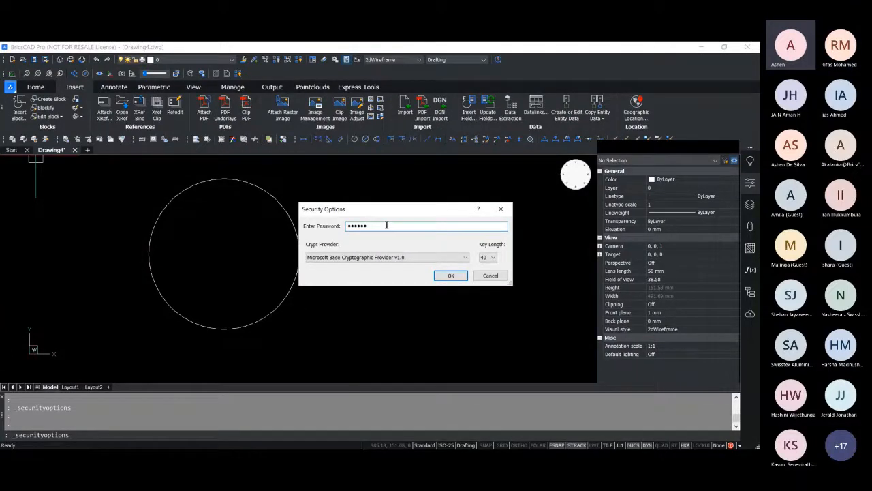
Clear the password field, apply it, and confirm the protection-removed message.
{"action": "left_click_drag", "start_coordinate": [387, 225], "coordinate": [335, 230]}
{"action": "key", "text": "BackSpace"}
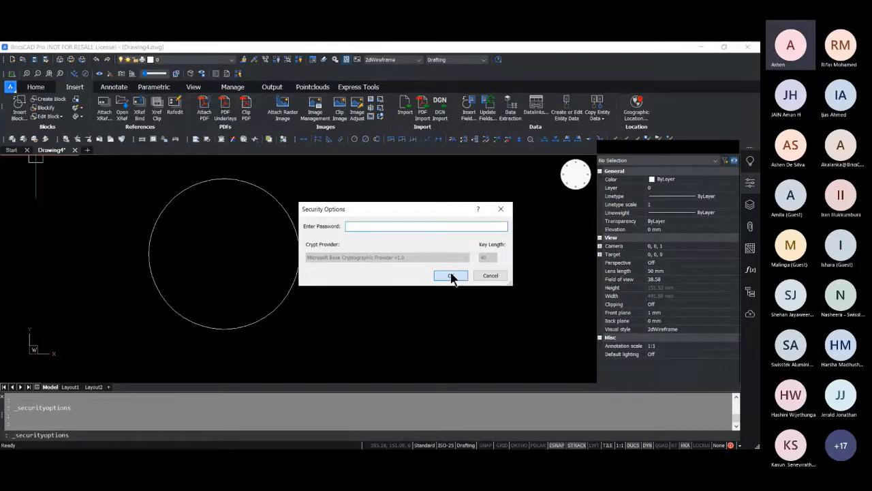
{"action": "left_click", "coordinate": [451, 276]}
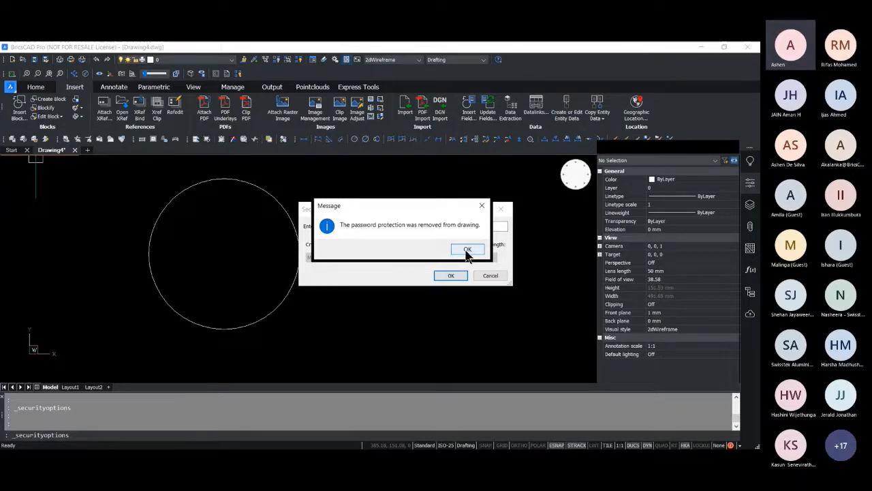
{"action": "left_click", "coordinate": [467, 250]}
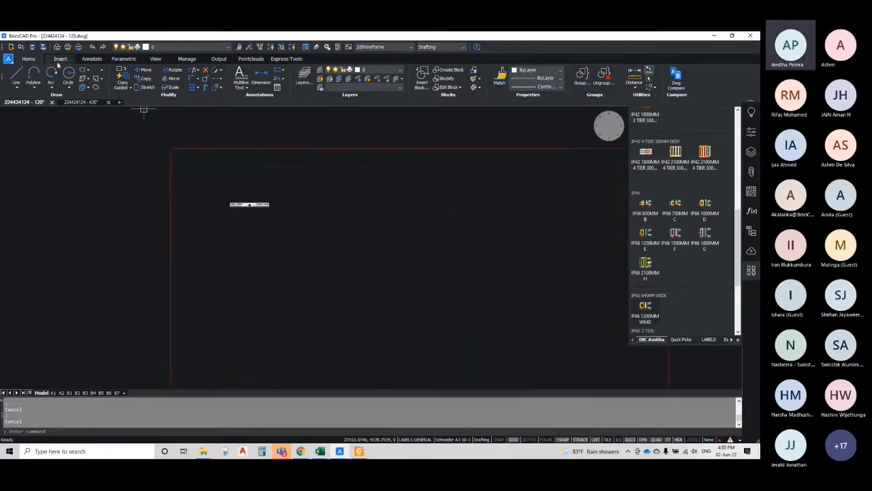
Draw a rectangle by two opposite corners to hold the table.
{"action": "left_click", "coordinate": [208, 189]}
{"action": "scroll", "coordinate": [327, 243], "scroll_direction": "down", "scroll_amount": 5}
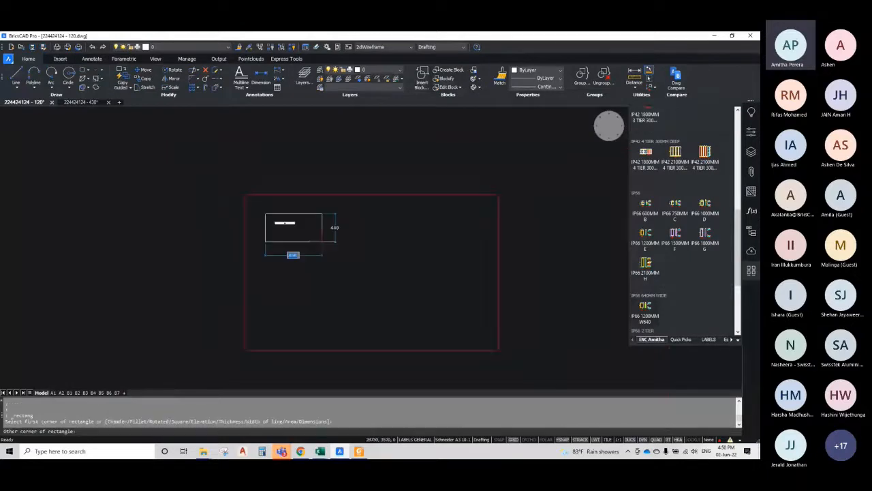
{"action": "left_click", "coordinate": [344, 259]}
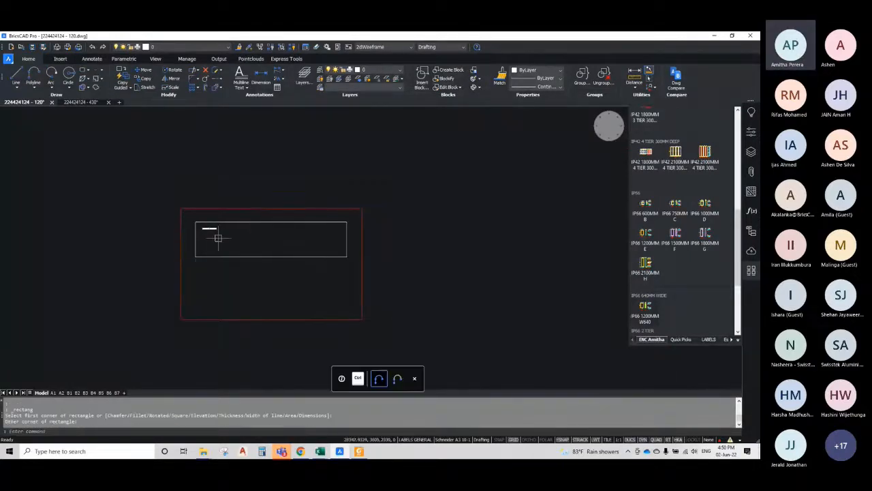
{"action": "scroll", "coordinate": [220, 238], "scroll_direction": "up", "scroll_amount": 4}
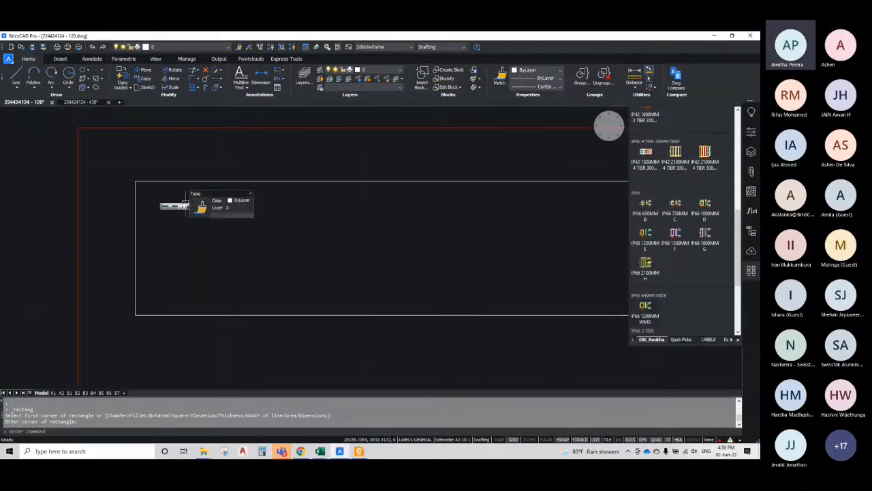
{"action": "scroll", "coordinate": [195, 203], "scroll_direction": "down", "scroll_amount": 3}
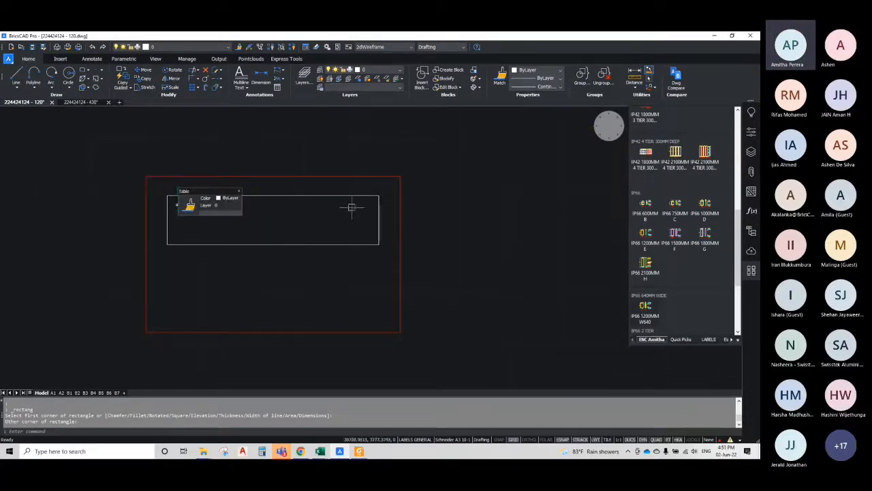
{"action": "scroll", "coordinate": [165, 200], "scroll_direction": "up", "scroll_amount": 1}
{"action": "scroll", "coordinate": [165, 200], "scroll_direction": "up", "scroll_amount": 3}
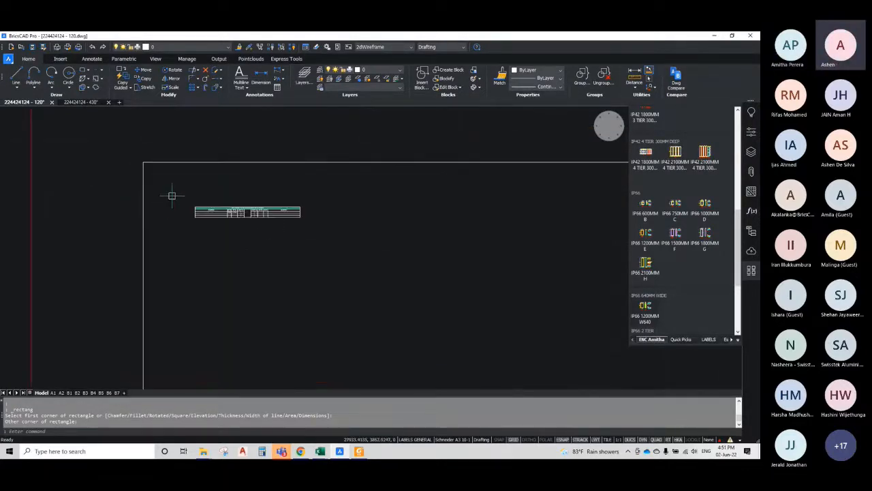
Window-select the circuit table and start the Scale command.
{"action": "left_click", "coordinate": [172, 195]}
{"action": "left_click", "coordinate": [319, 235]}
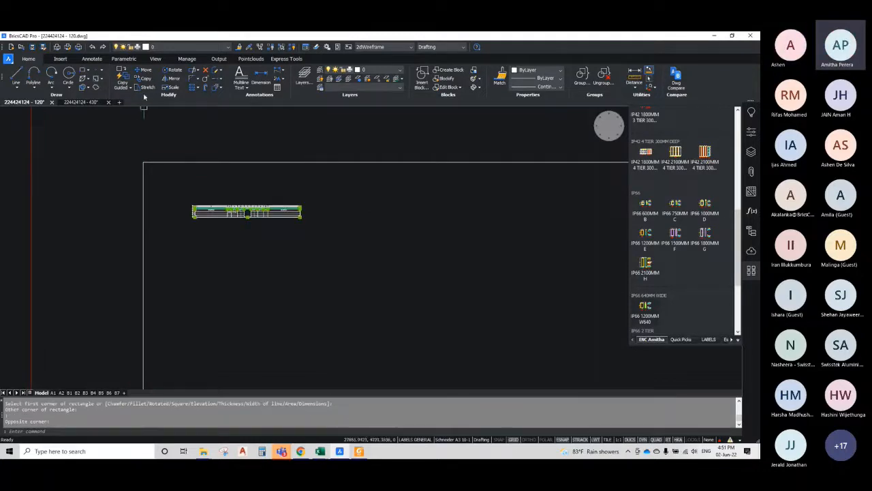
{"action": "left_click", "coordinate": [172, 87]}
{"action": "scroll", "coordinate": [193, 205], "scroll_direction": "up", "scroll_amount": 5}
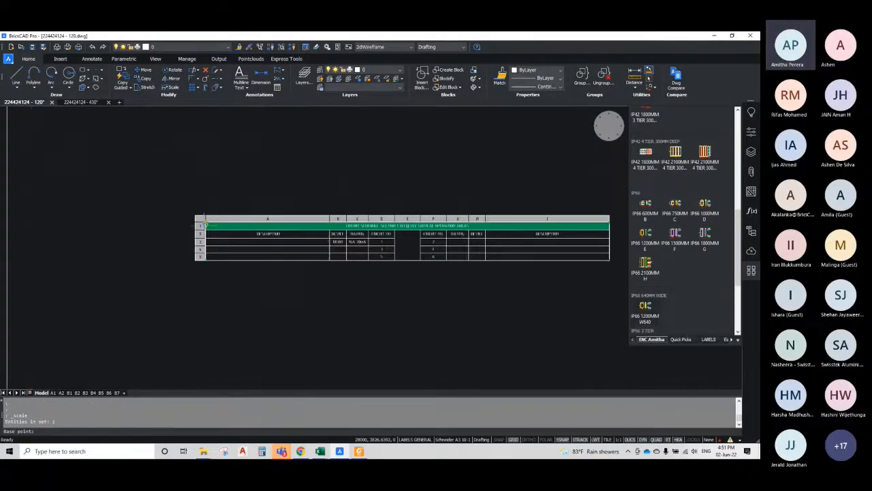
{"action": "left_click", "coordinate": [205, 220]}
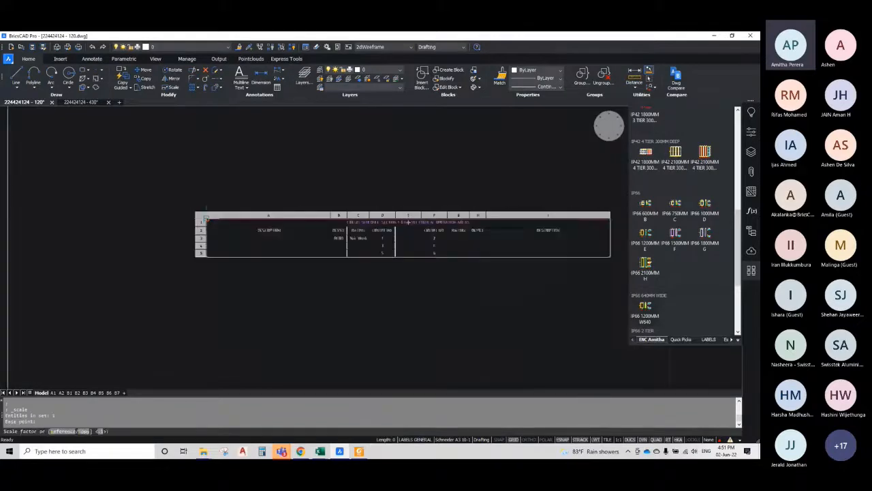
{"action": "scroll", "coordinate": [204, 219], "scroll_direction": "down", "scroll_amount": 3}
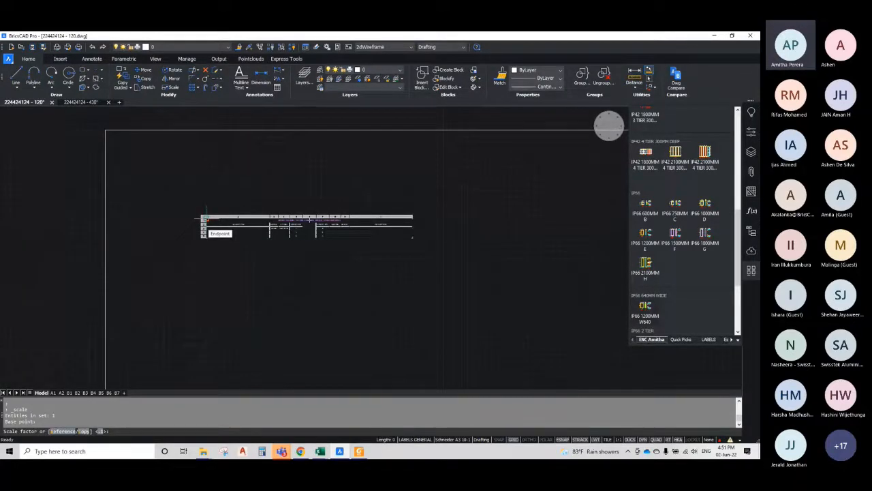
{"action": "scroll", "coordinate": [204, 219], "scroll_direction": "up", "scroll_amount": 1}
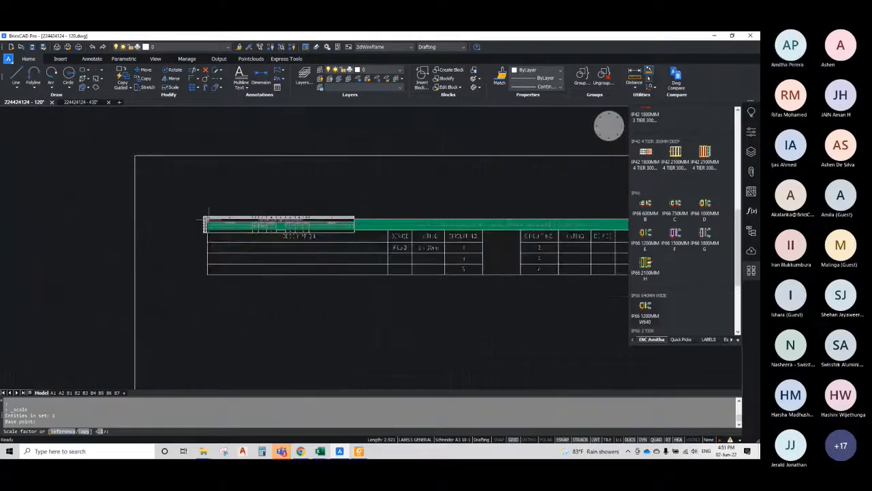
{"action": "scroll", "coordinate": [205, 219], "scroll_direction": "down", "scroll_amount": 1}
{"action": "scroll", "coordinate": [207, 220], "scroll_direction": "up", "scroll_amount": 1}
{"action": "scroll", "coordinate": [207, 219], "scroll_direction": "down", "scroll_amount": 1}
{"action": "scroll", "coordinate": [207, 219], "scroll_direction": "down", "scroll_amount": 2}
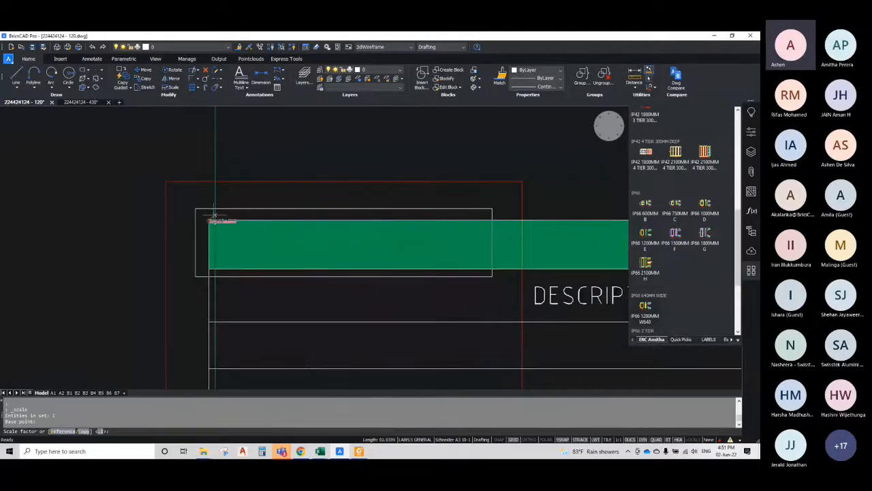
{"action": "key", "text": "Escape"}
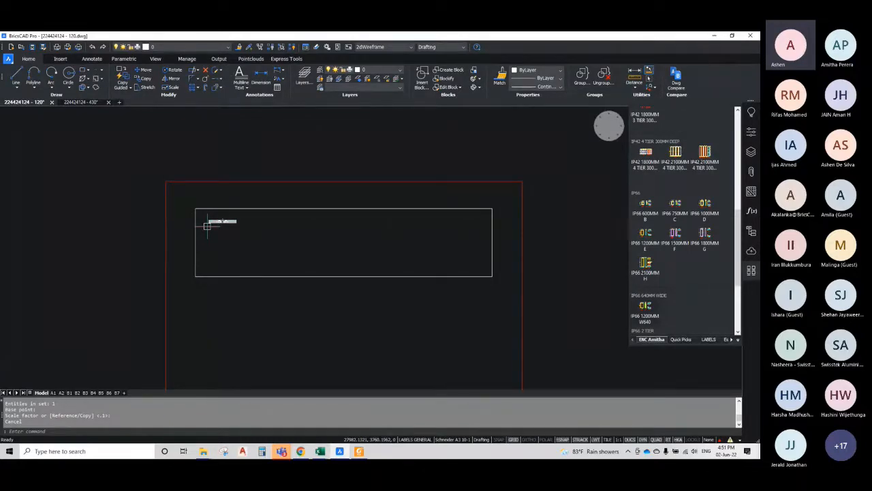
{"action": "scroll", "coordinate": [208, 225], "scroll_direction": "up", "scroll_amount": 3}
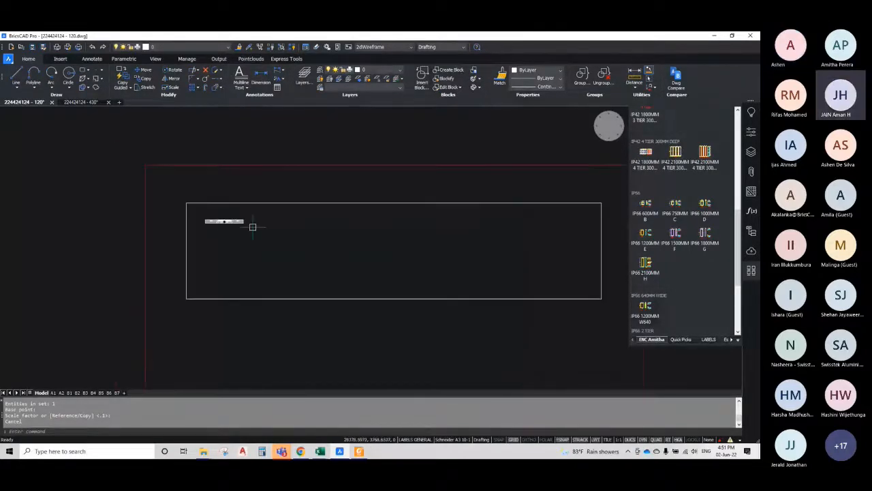
{"action": "mouse_move", "coordinate": [183, 229]}
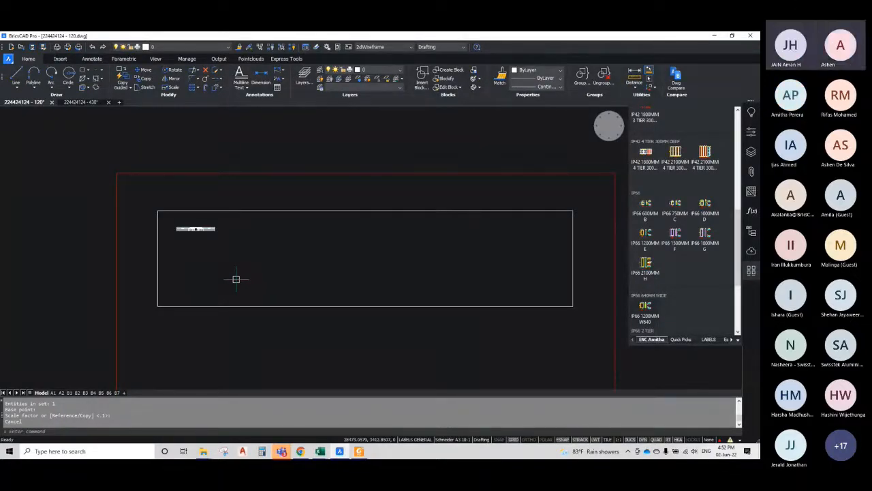
{"action": "left_click", "coordinate": [166, 219]}
Select the circuit table, start Scale, and set the base point at its top-left corner.
{"action": "left_click", "coordinate": [238, 253]}
{"action": "left_click", "coordinate": [172, 87]}
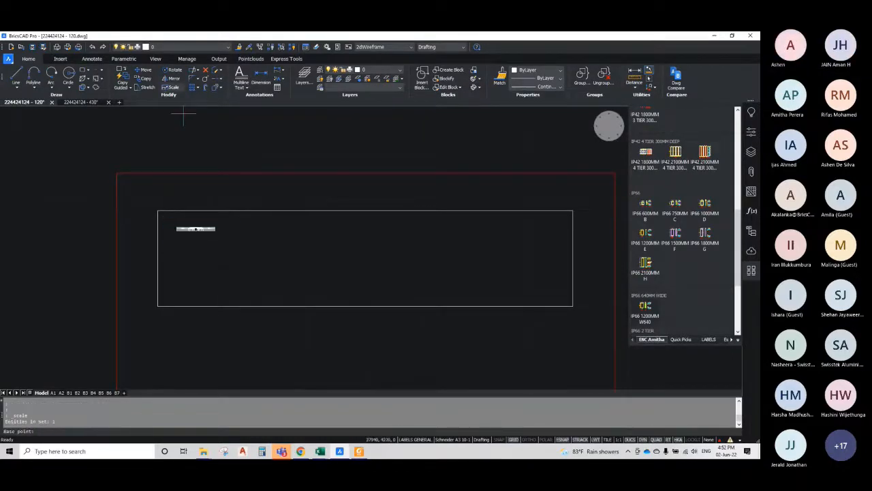
{"action": "left_click", "coordinate": [177, 227]}
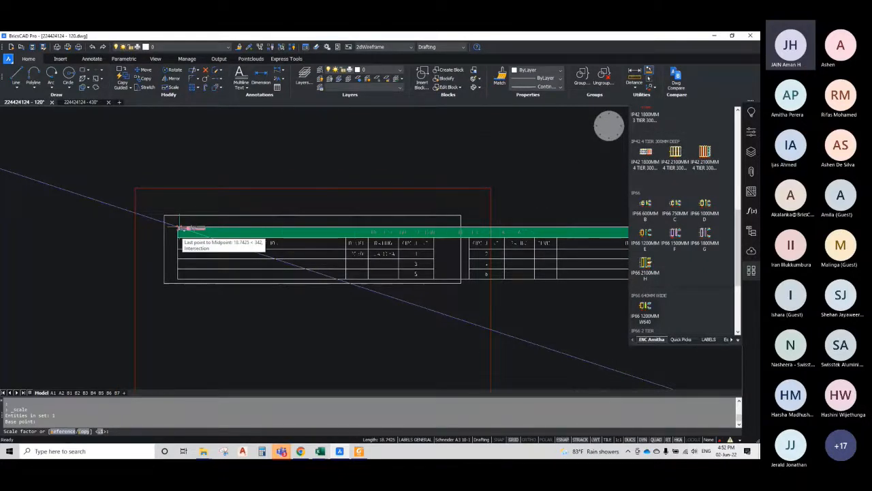
Cancel the scaling, then in Settings (OP) search SNAP and set Snap type to [0] Grid snap.
{"action": "key", "text": "Escape"}
{"action": "type", "text": "op"}
{"action": "key", "text": "Return"}
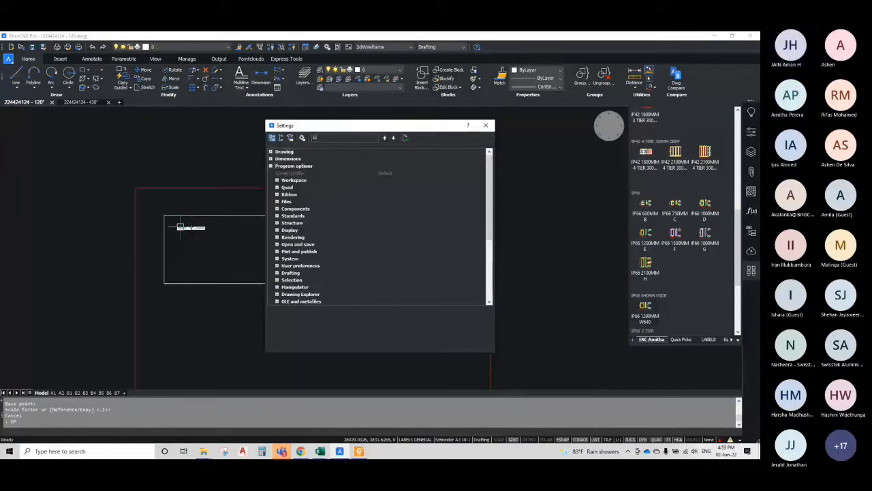
{"action": "type", "text": "ortho"}
{"action": "key", "text": "BackSpace"}
{"action": "key", "text": "BackSpace"}
{"action": "type", "text": "SN"}
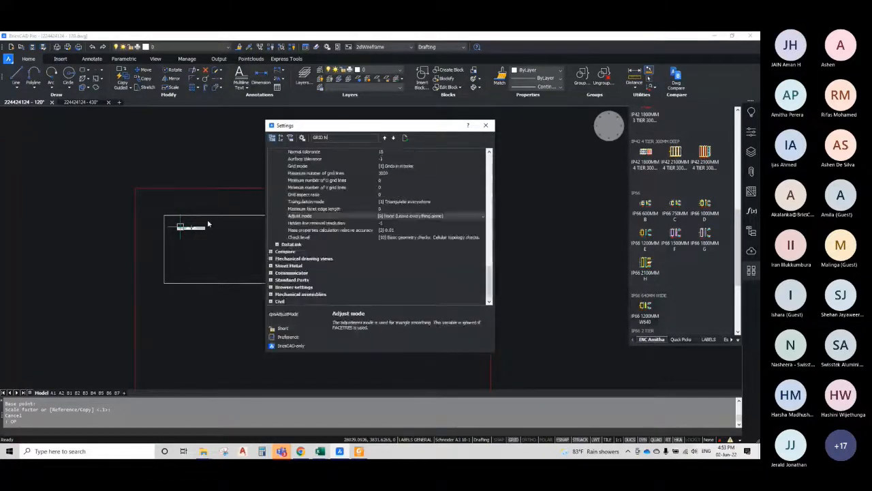
{"action": "type", "text": "AP"}
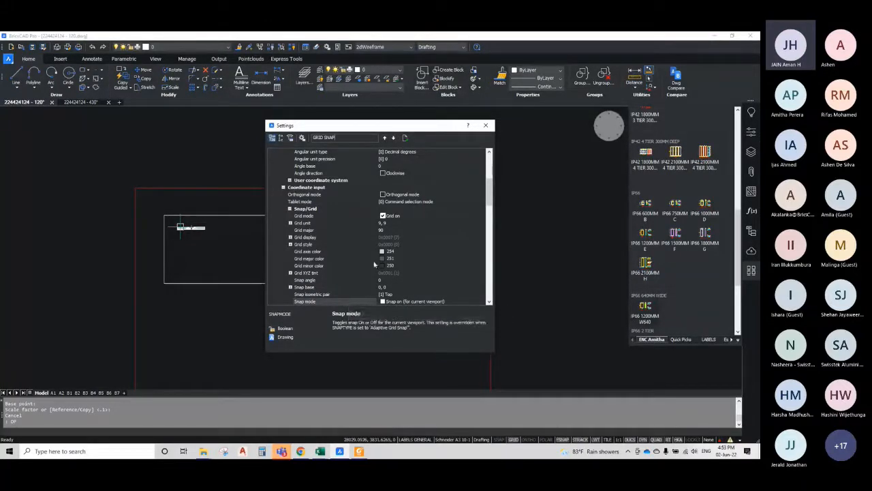
{"action": "left_click", "coordinate": [393, 139]}
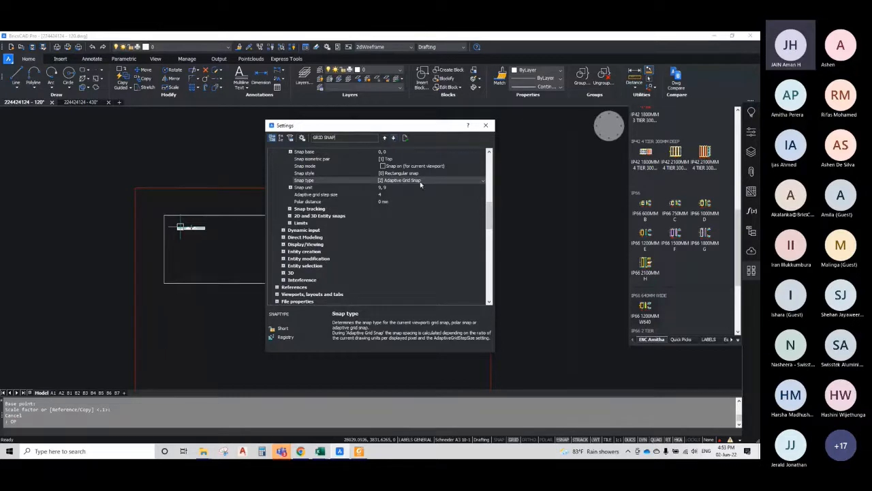
{"action": "left_click", "coordinate": [462, 180]}
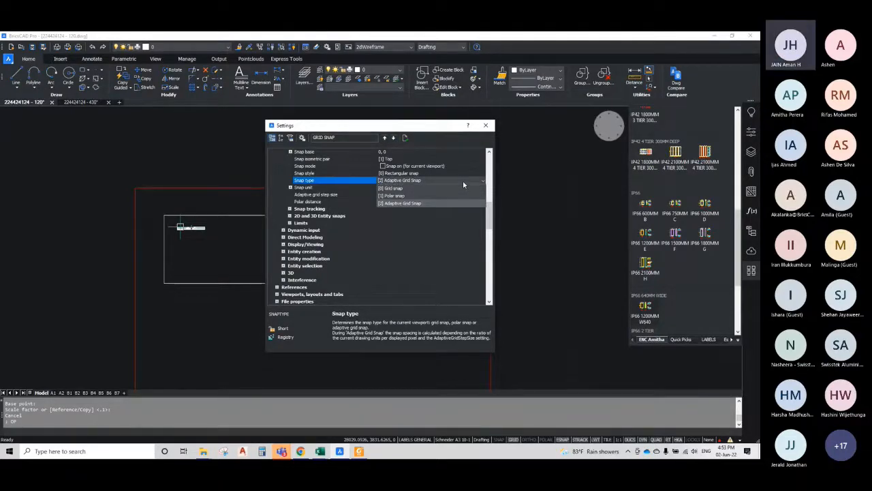
{"action": "left_click", "coordinate": [411, 190]}
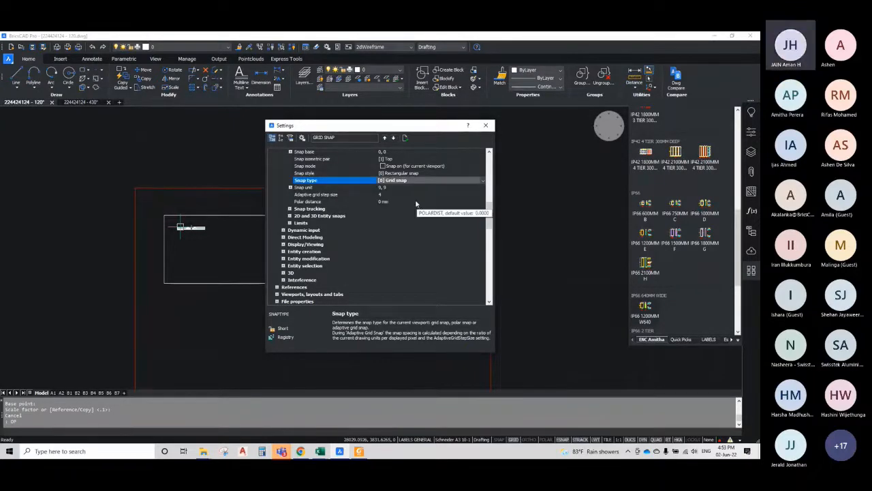
{"action": "key", "text": "Escape"}
{"action": "scroll", "coordinate": [170, 218], "scroll_direction": "up", "scroll_amount": 4}
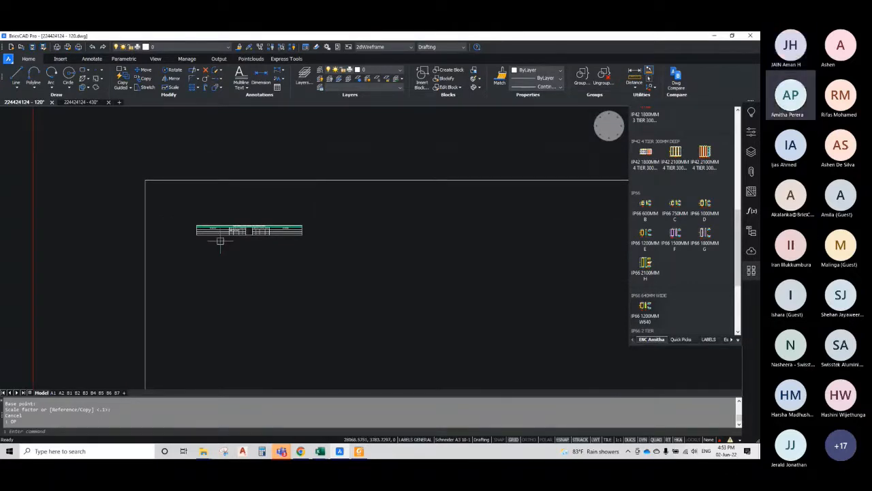
{"action": "left_click", "coordinate": [190, 233]}
{"action": "left_click", "coordinate": [280, 273]}
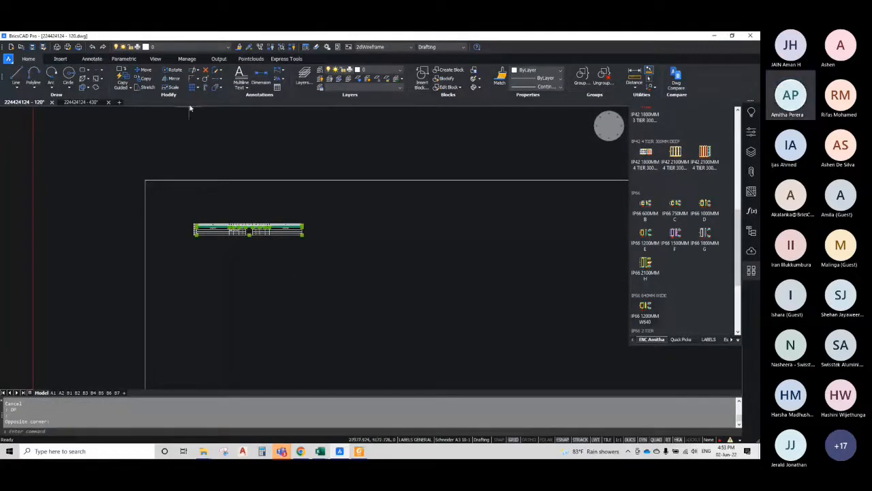
{"action": "left_click", "coordinate": [170, 88]}
{"action": "scroll", "coordinate": [205, 230], "scroll_direction": "up", "scroll_amount": 3}
{"action": "left_click", "coordinate": [175, 209]}
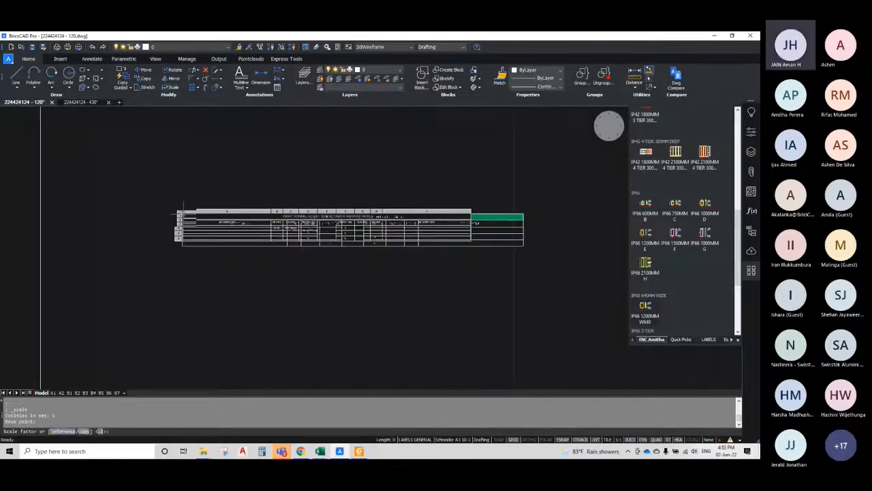
{"action": "scroll", "coordinate": [180, 214], "scroll_direction": "down", "scroll_amount": 2}
{"action": "scroll", "coordinate": [207, 229], "scroll_direction": "down", "scroll_amount": 2}
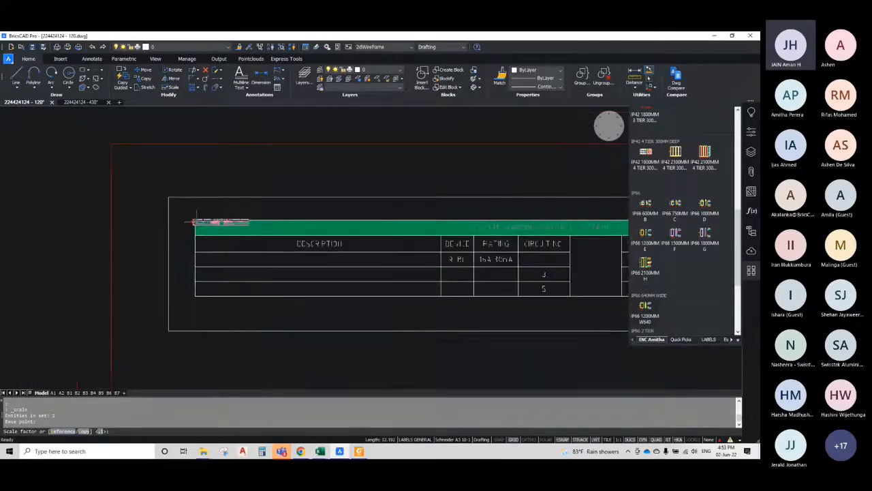
{"action": "scroll", "coordinate": [204, 223], "scroll_direction": "down", "scroll_amount": 2}
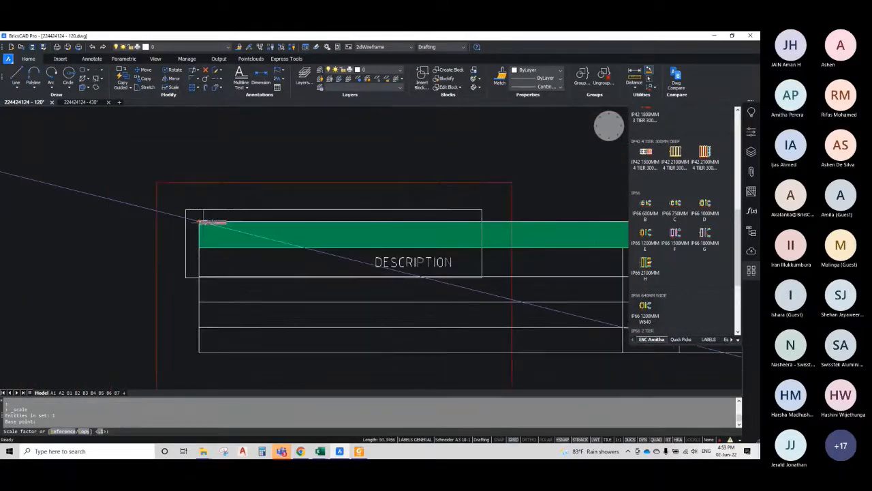
{"action": "scroll", "coordinate": [201, 223], "scroll_direction": "up", "scroll_amount": 2}
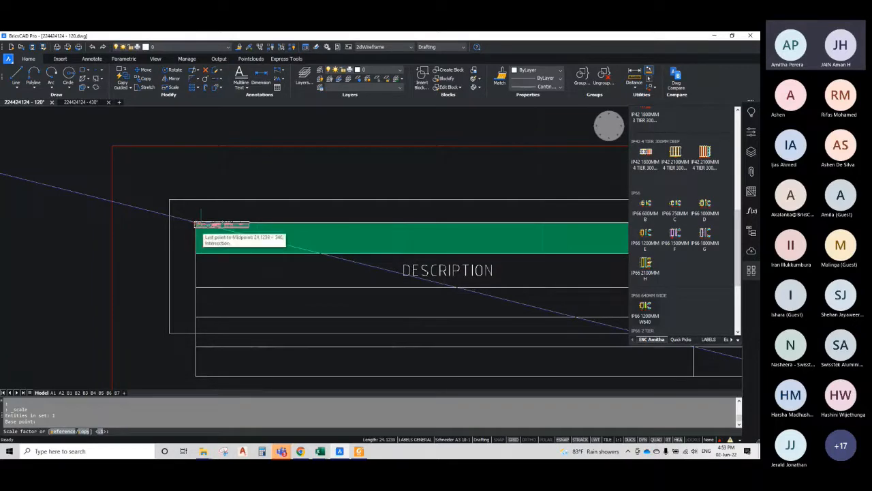
{"action": "key", "text": "Escape"}
{"action": "key", "text": "Escape"}
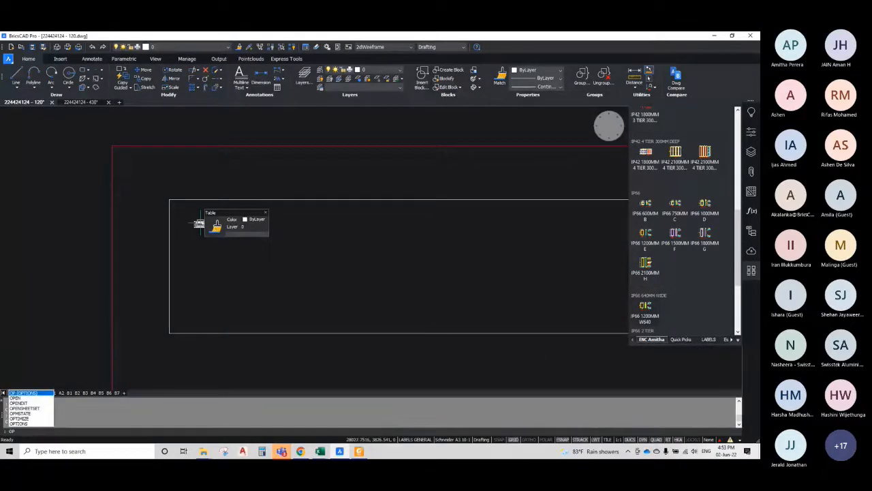
In Settings, search GRID SNAP and choose [2] Adaptive Grid Snap as the Snap type.
{"action": "key", "text": "Return"}
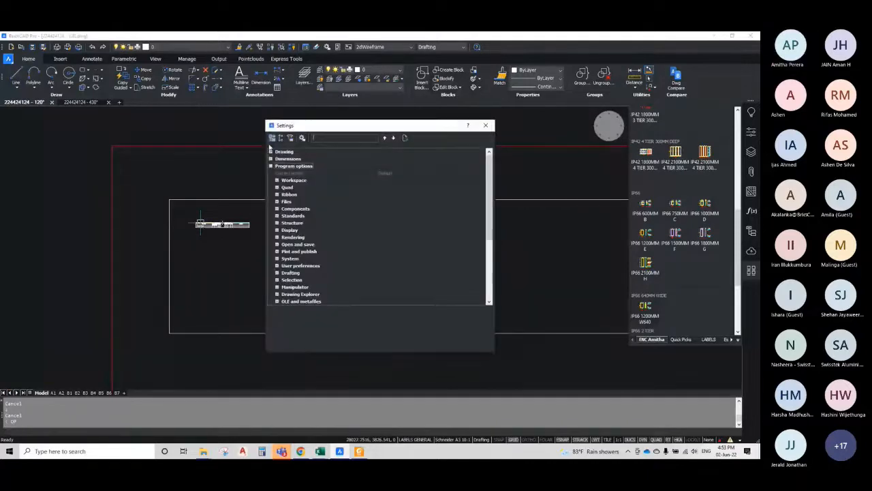
{"action": "type", "text": "GRID SNAP"}
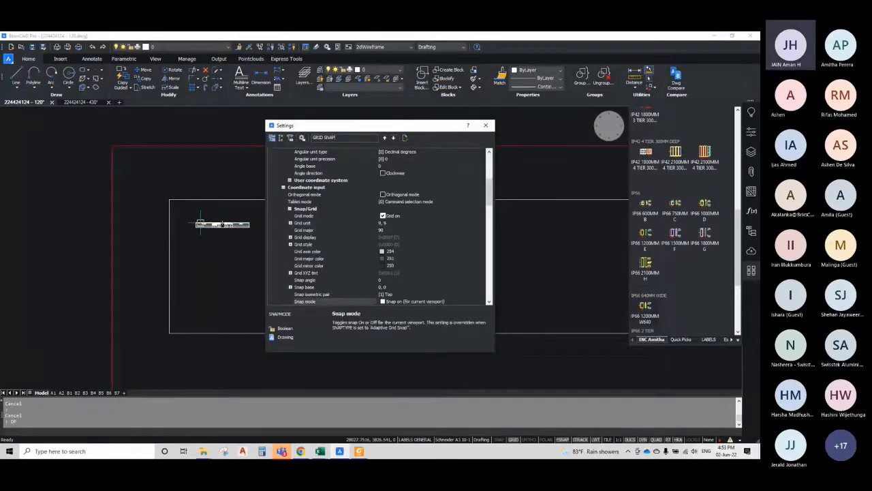
{"action": "left_click", "coordinate": [393, 137]}
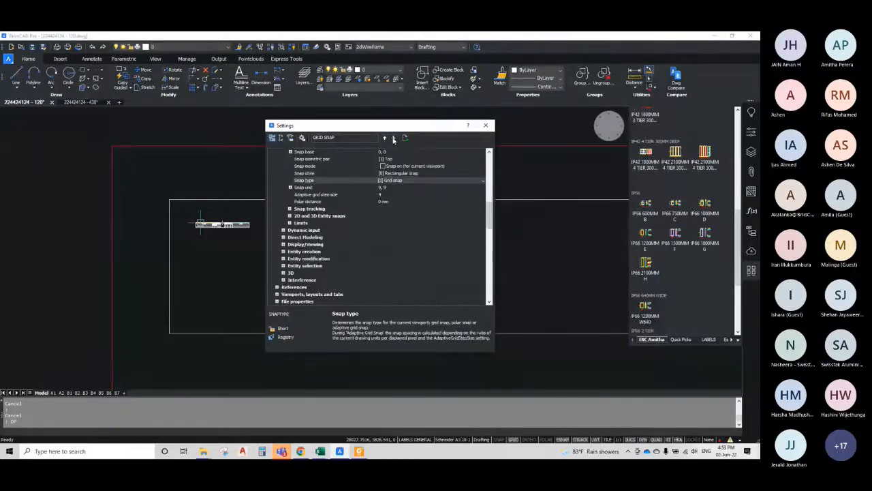
{"action": "left_click", "coordinate": [403, 180]}
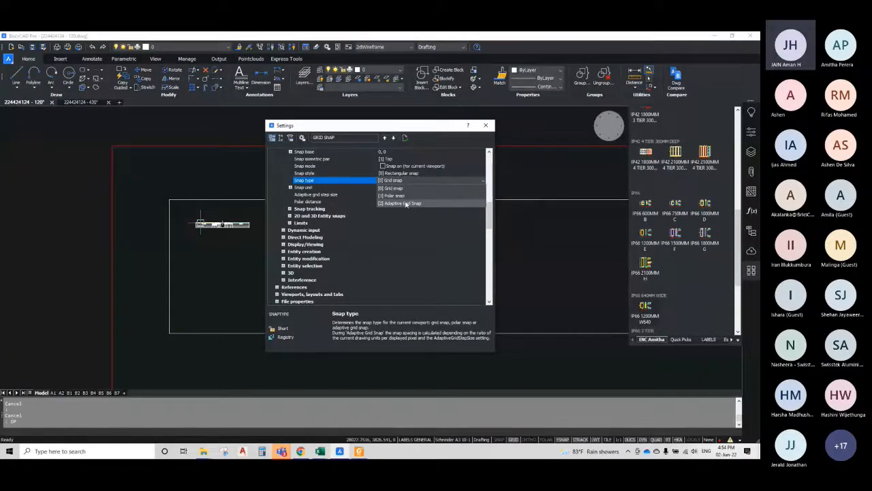
{"action": "left_click", "coordinate": [406, 204]}
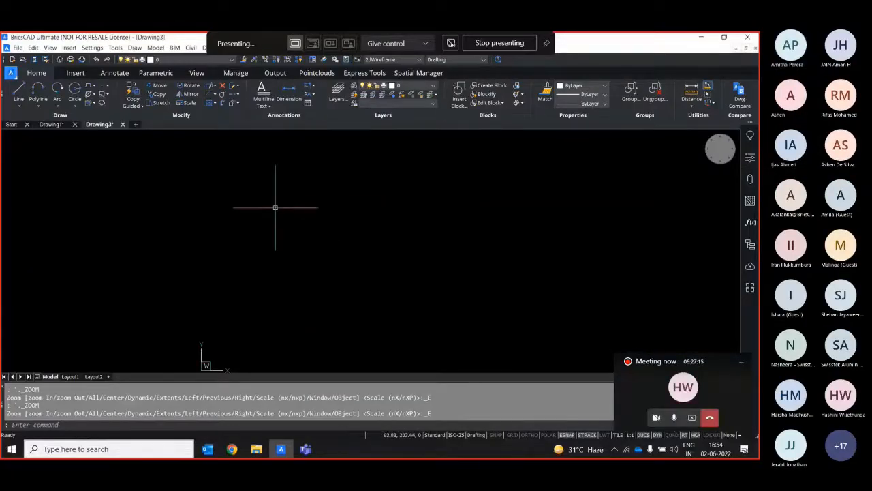
Insert a five-column table with title and header rows between two corners, titled with a person's name.
{"action": "type", "text": "table"}
{"action": "key", "text": "Return"}
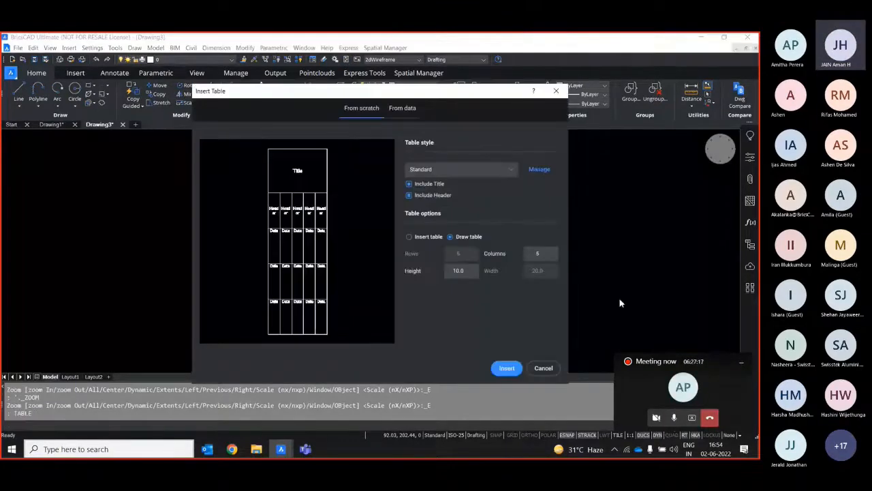
{"action": "left_click", "coordinate": [504, 366]}
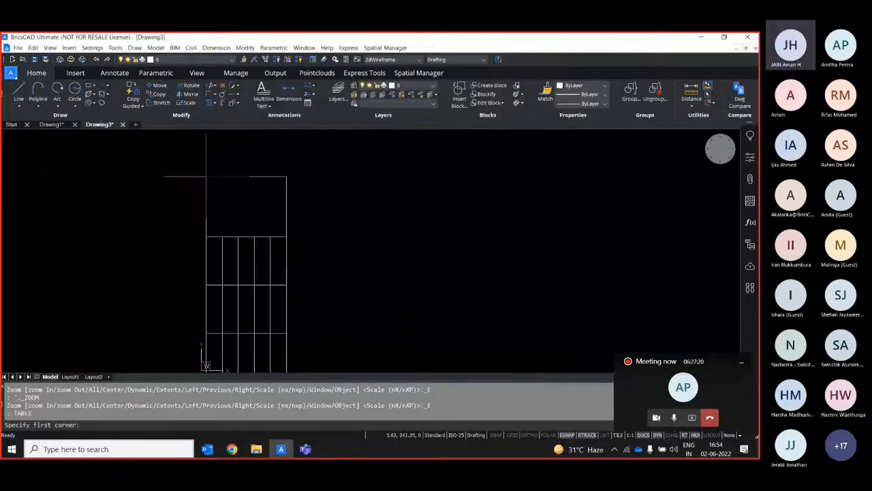
{"action": "left_click", "coordinate": [233, 175]}
{"action": "left_click", "coordinate": [615, 370]}
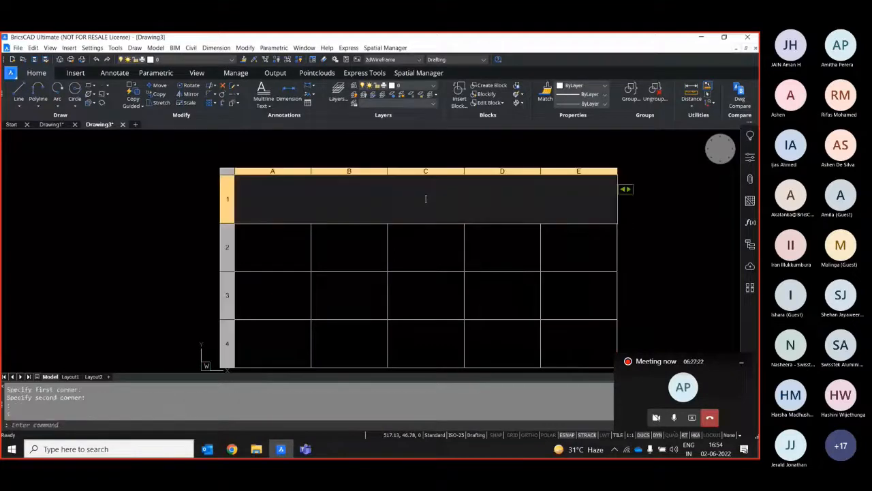
{"action": "scroll", "coordinate": [509, 274], "scroll_direction": "down", "scroll_amount": 3}
{"action": "middle_click_drag", "start_coordinate": [510, 275], "coordinate": [372, 272]}
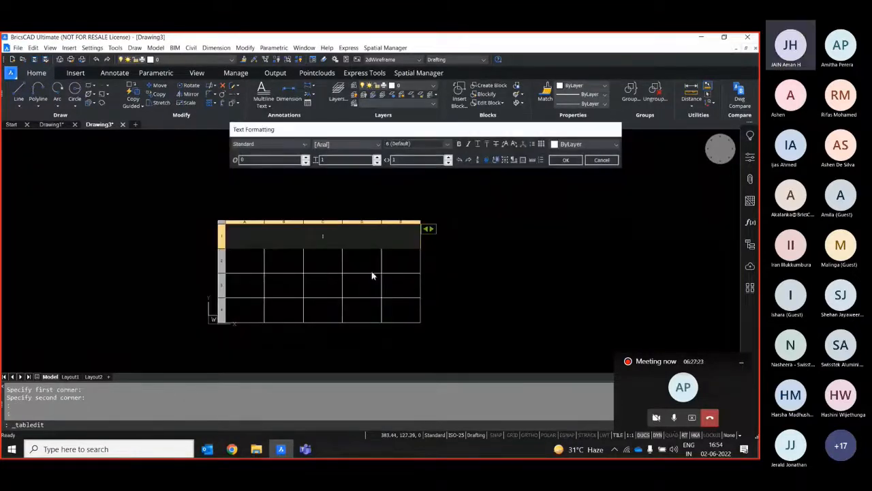
{"action": "left_click", "coordinate": [524, 280]}
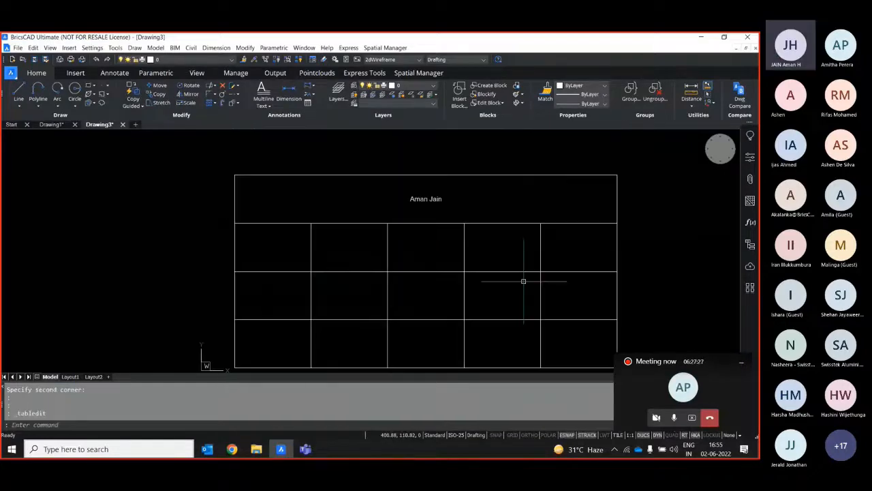
Measure the table's top edge with a 475.84 linear dimension, then delete that dimension.
{"action": "scroll", "coordinate": [384, 214], "scroll_direction": "down", "scroll_amount": 3}
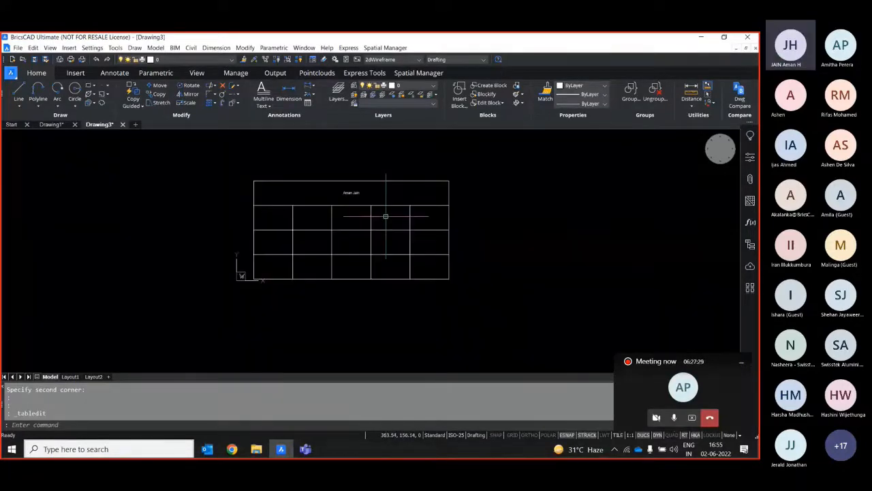
{"action": "left_click", "coordinate": [306, 97]}
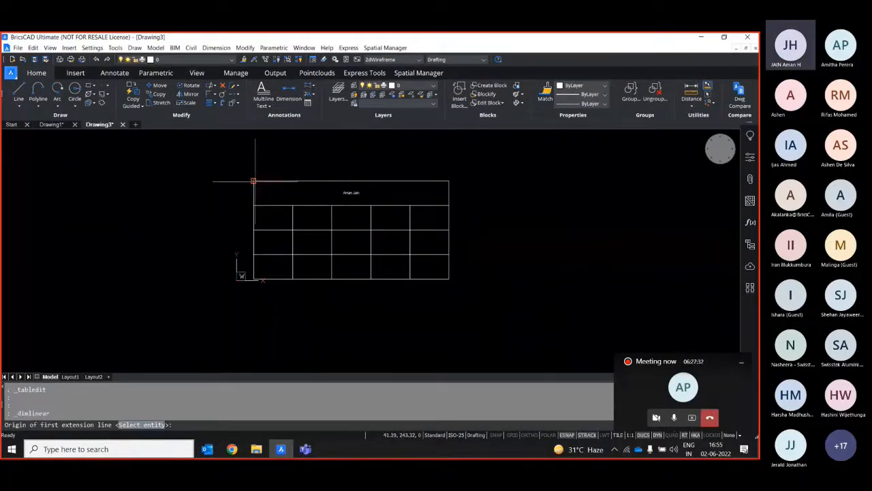
{"action": "left_click", "coordinate": [254, 181]}
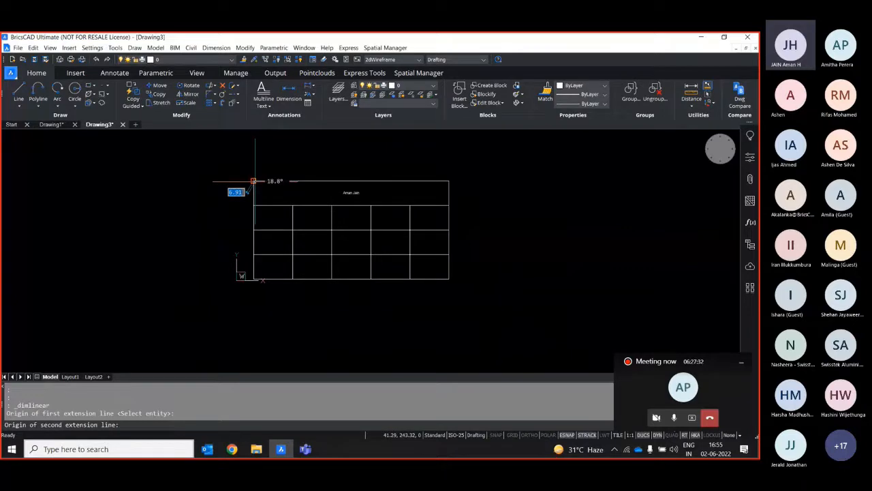
{"action": "left_click", "coordinate": [449, 182]}
{"action": "left_click", "coordinate": [412, 156]}
{"action": "scroll", "coordinate": [341, 161], "scroll_direction": "up", "scroll_amount": 4}
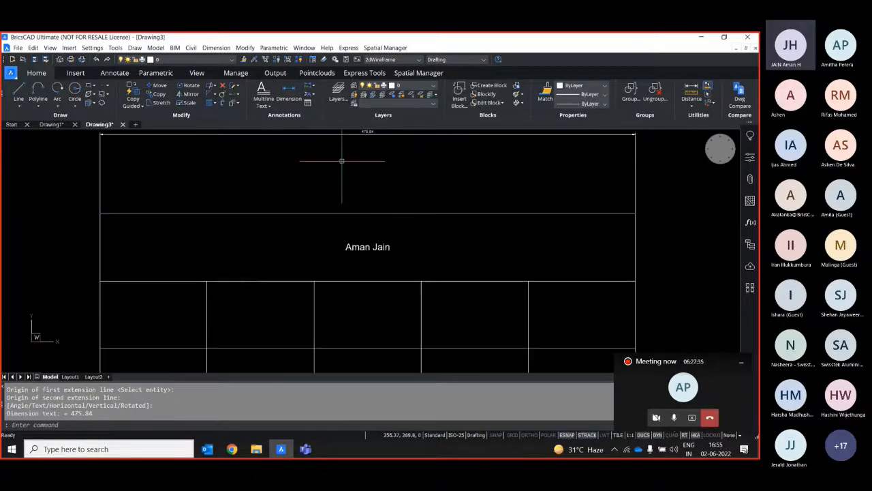
{"action": "scroll", "coordinate": [346, 291], "scroll_direction": "down", "scroll_amount": 2}
{"action": "left_click_drag", "start_coordinate": [393, 186], "coordinate": [353, 156]}
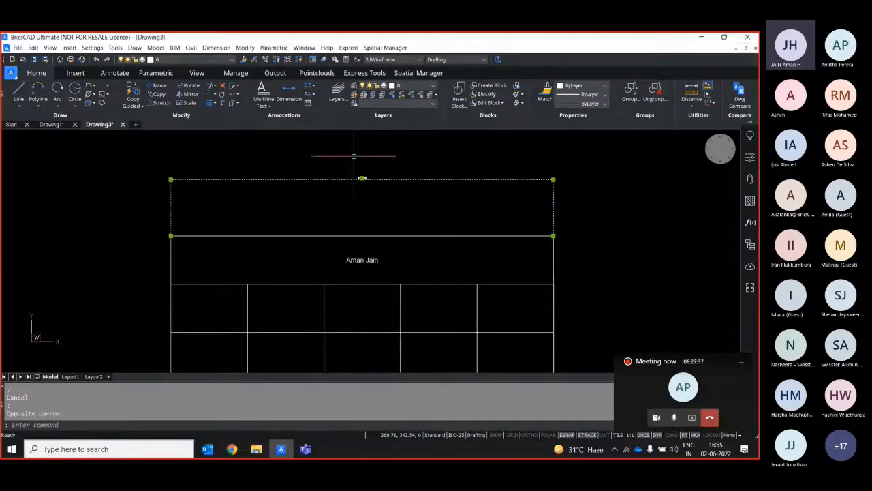
{"action": "key", "text": "Delete"}
{"action": "scroll", "coordinate": [392, 182], "scroll_direction": "down", "scroll_amount": 3}
{"action": "type", "text": "ret"}
{"action": "key", "text": "Return"}
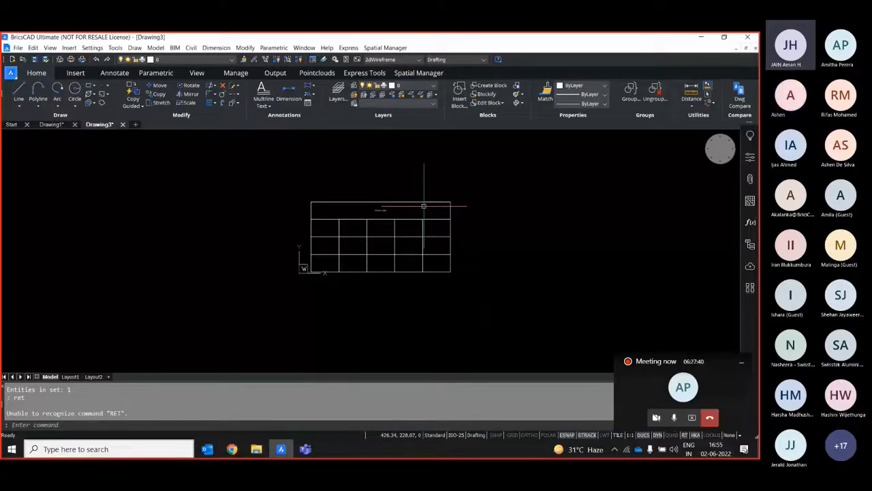
Draw a rectangle with RECT near the table.
{"action": "scroll", "coordinate": [219, 281], "scroll_direction": "down", "scroll_amount": 4}
{"action": "type", "text": "rect"}
{"action": "key", "text": "Return"}
{"action": "left_click", "coordinate": [222, 229]}
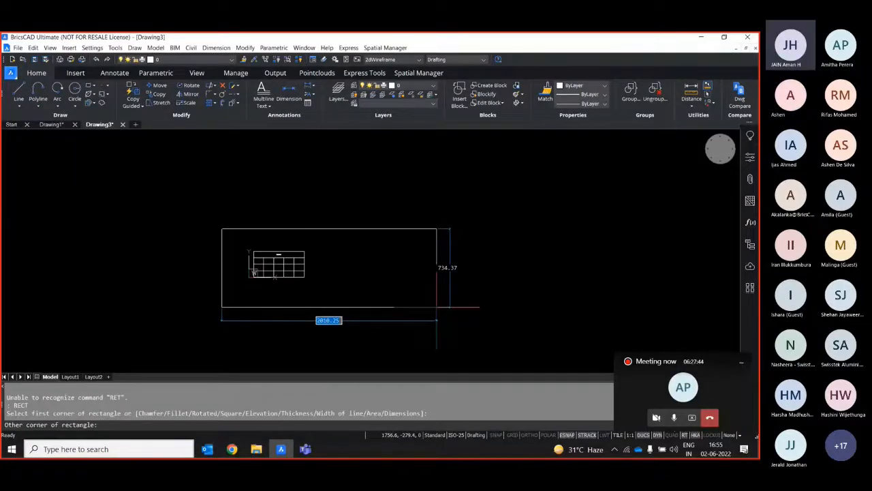
{"action": "left_click", "coordinate": [438, 306]}
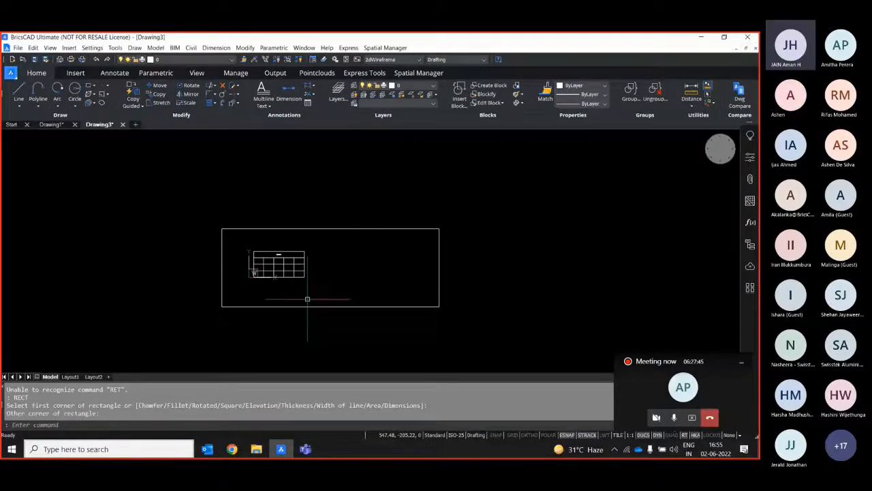
{"action": "scroll", "coordinate": [300, 317], "scroll_direction": "up", "scroll_amount": 4}
Start scaling the table, using its top-left corner as the base point.
{"action": "type", "text": "scale"}
{"action": "key", "text": "Return"}
{"action": "left_click", "coordinate": [258, 287]}
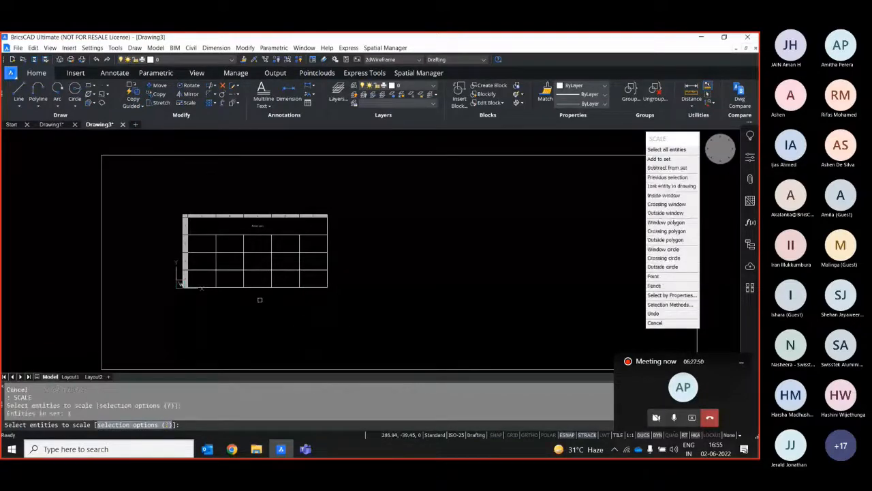
{"action": "key", "text": "Return"}
{"action": "scroll", "coordinate": [193, 219], "scroll_direction": "down", "scroll_amount": 3}
{"action": "left_click", "coordinate": [190, 218]}
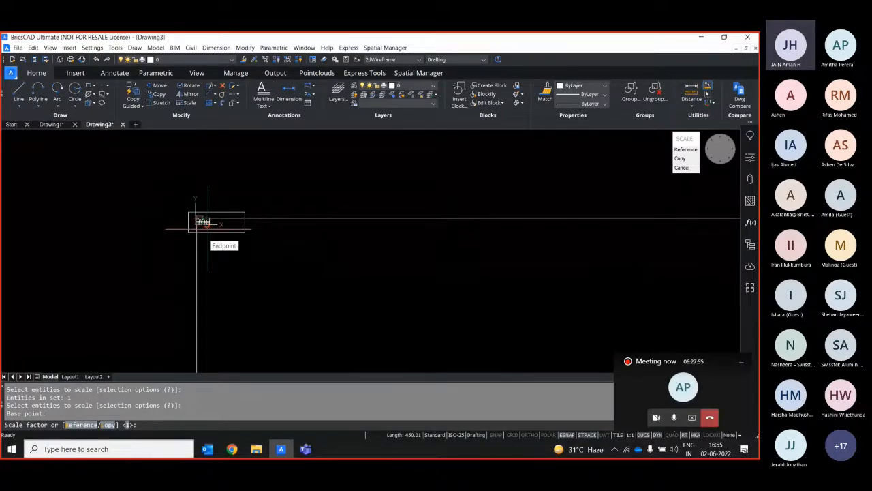
{"action": "scroll", "coordinate": [208, 228], "scroll_direction": "up", "scroll_amount": 5}
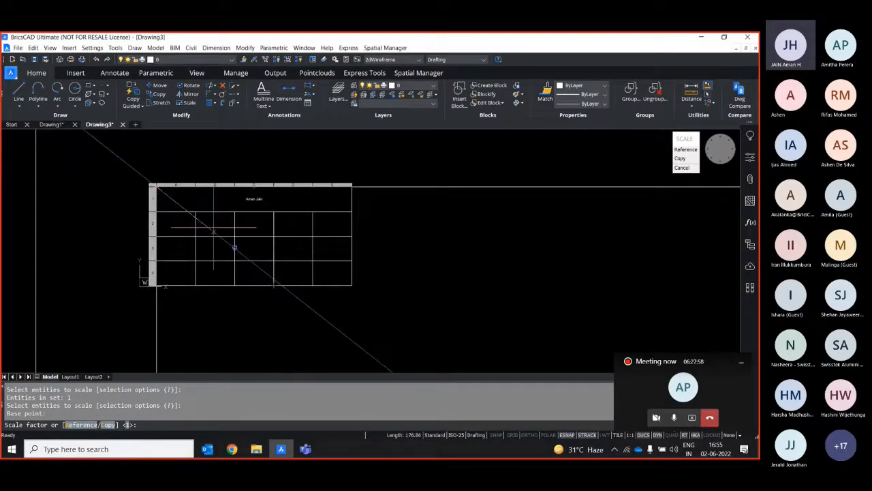
{"action": "scroll", "coordinate": [250, 260], "scroll_direction": "down", "scroll_amount": 5}
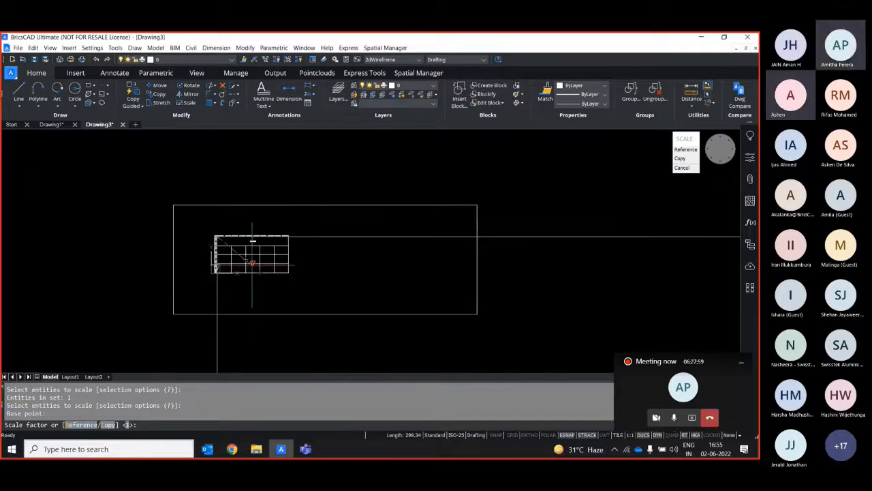
{"action": "scroll", "coordinate": [248, 260], "scroll_direction": "down", "scroll_amount": 3}
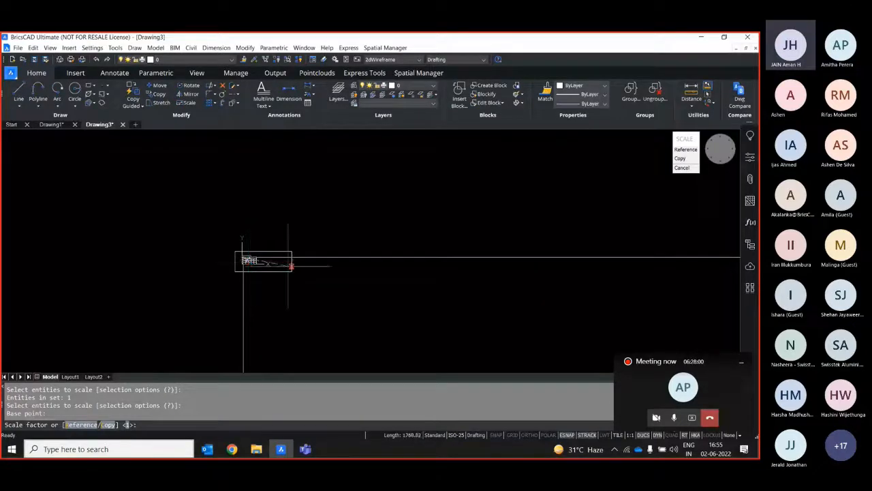
Use a Reference length, then set the new length by Points along the rectangle's left edge.
{"action": "type", "text": "R"}
{"action": "key", "text": "Return"}
{"action": "scroll", "coordinate": [291, 266], "scroll_direction": "down", "scroll_amount": 2}
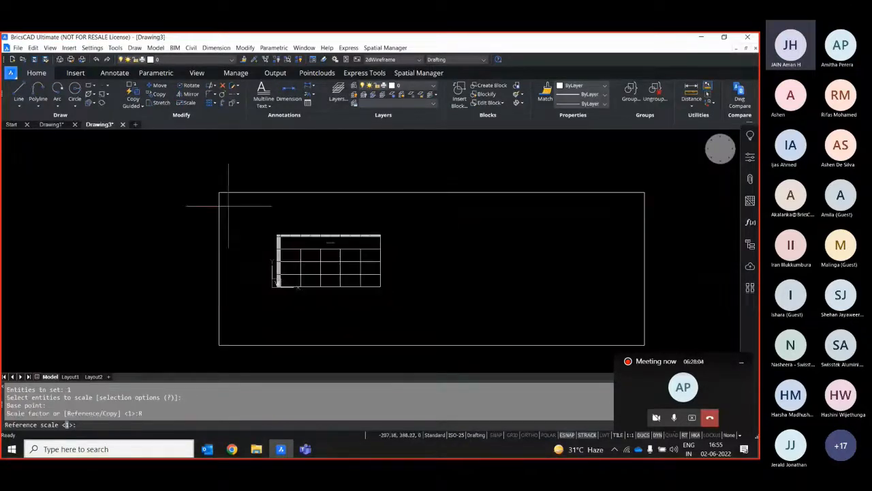
{"action": "left_click", "coordinate": [219, 344]}
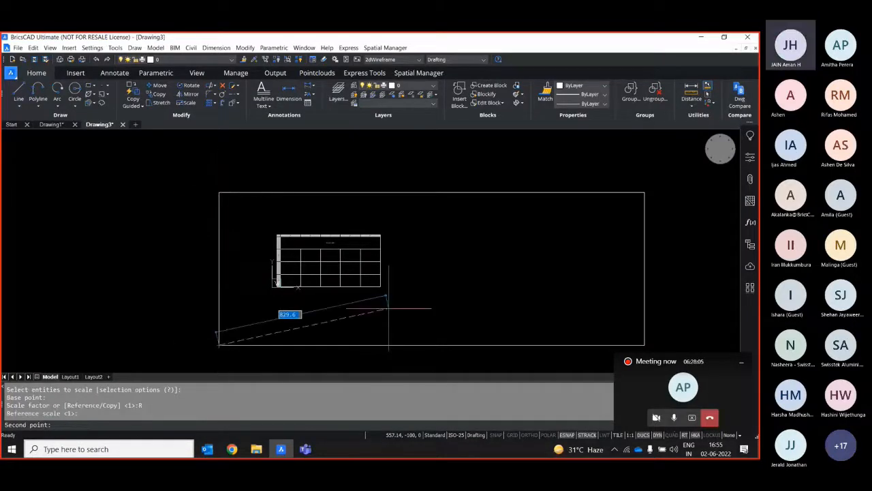
{"action": "left_click", "coordinate": [644, 344]}
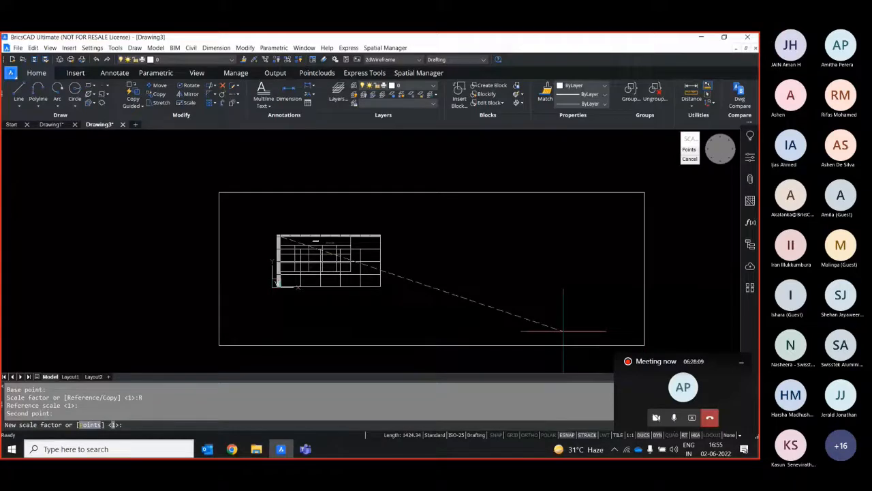
{"action": "middle_click_drag", "start_coordinate": [650, 345], "coordinate": [560, 310]}
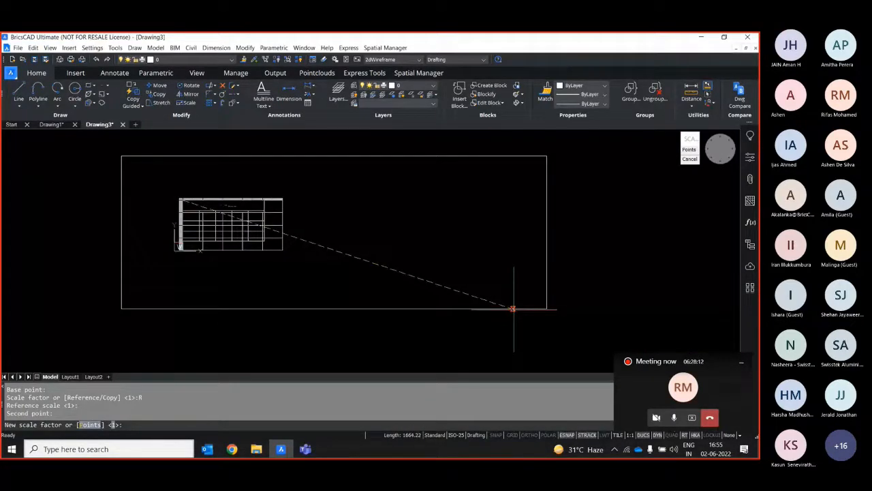
{"action": "type", "text": "p"}
{"action": "key", "text": "Return"}
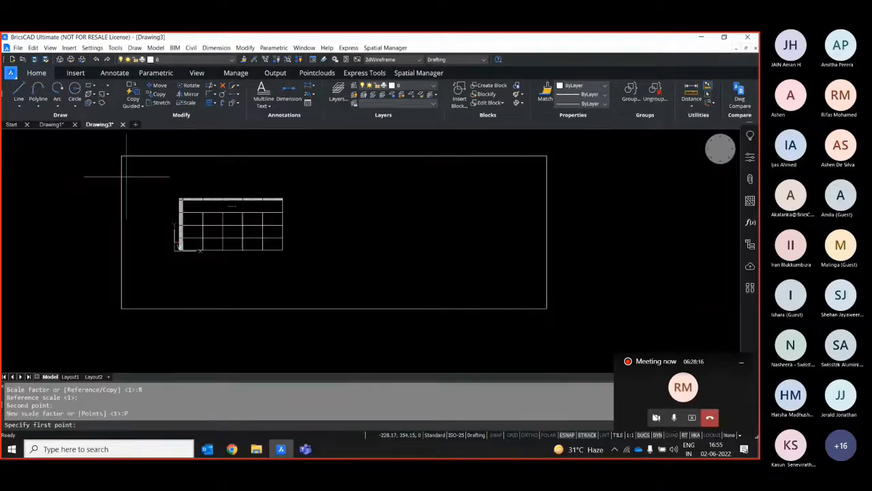
{"action": "left_click", "coordinate": [121, 155]}
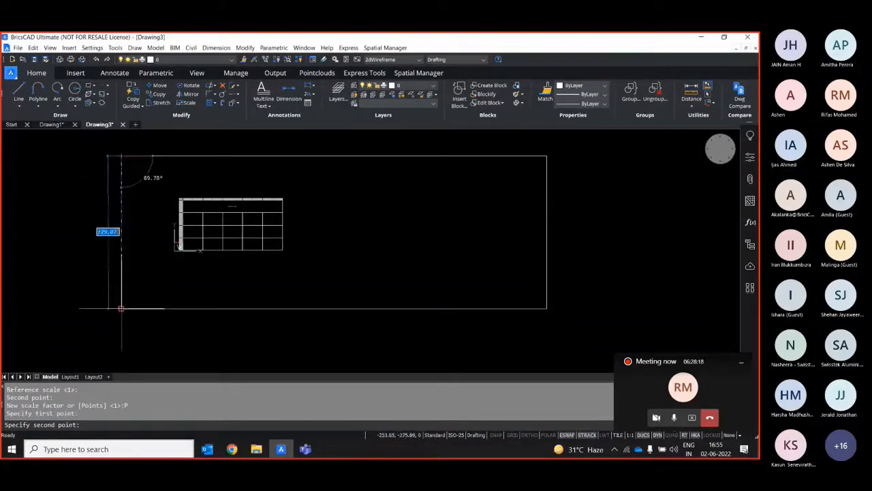
{"action": "left_click", "coordinate": [120, 308]}
{"action": "key", "text": "Escape"}
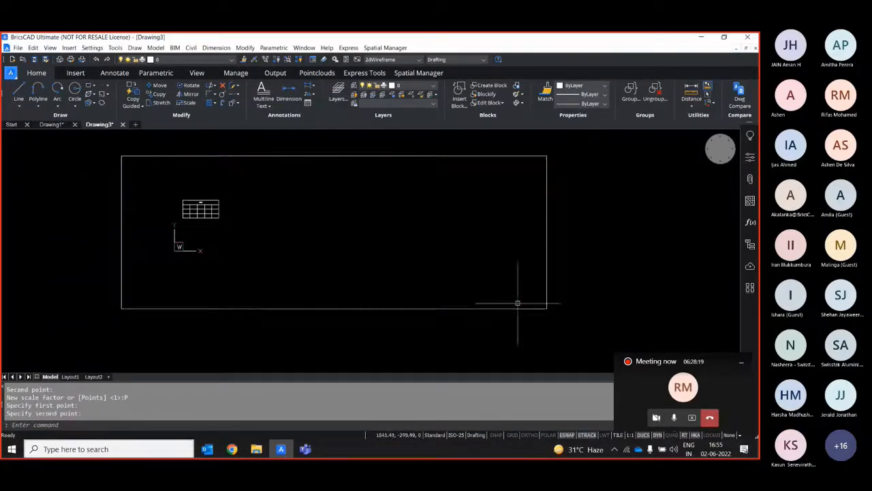
{"action": "scroll", "coordinate": [192, 220], "scroll_direction": "up", "scroll_amount": 4}
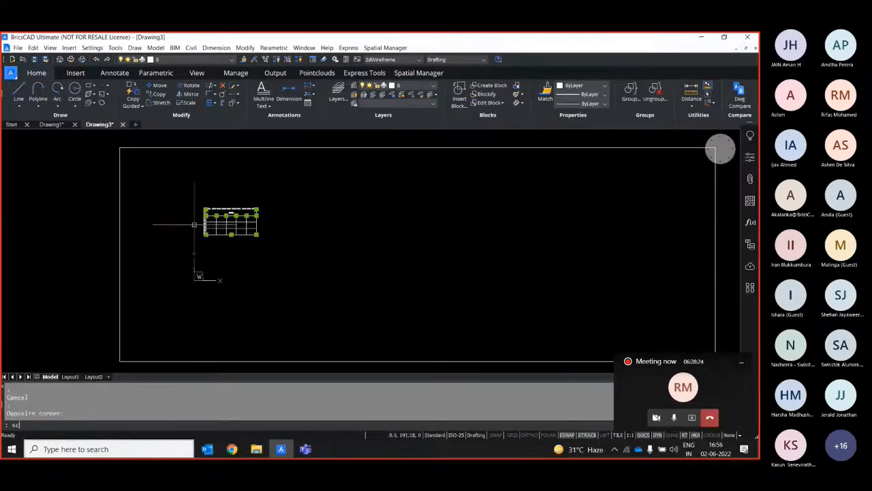
Try a Reference resize from the table's lower-left corner, then cancel it.
{"action": "key", "text": "Return"}
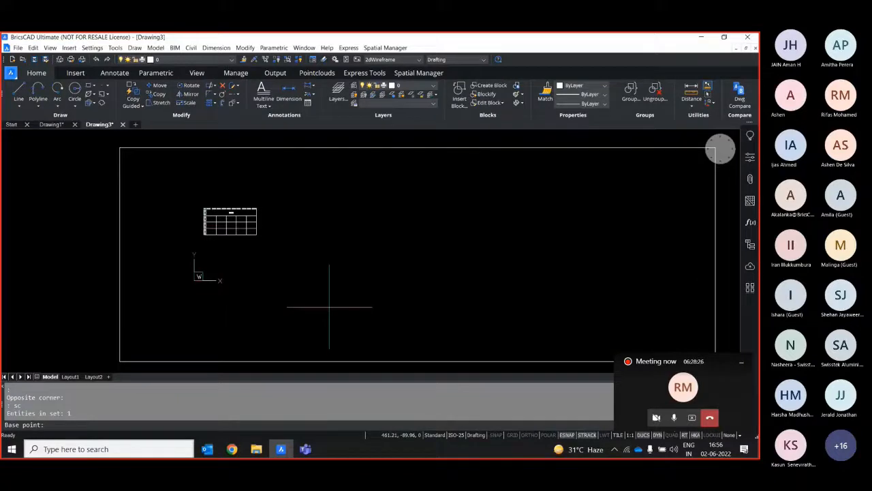
{"action": "left_click", "coordinate": [206, 235]}
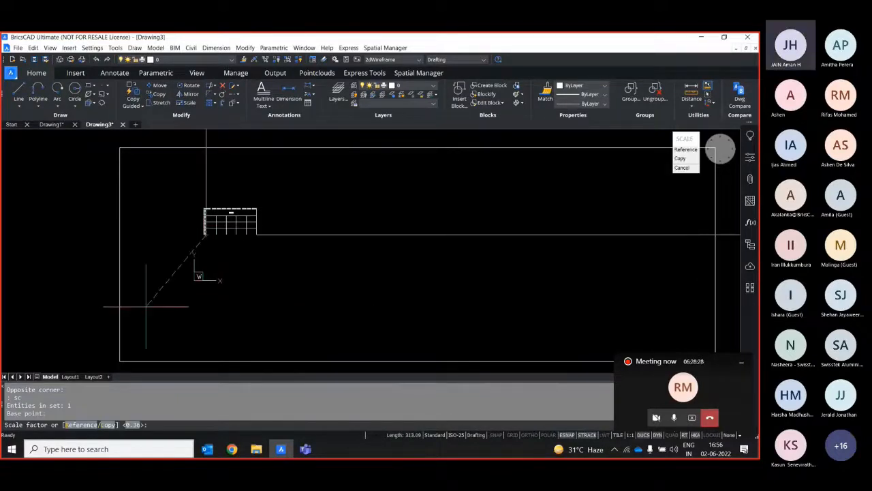
{"action": "scroll", "coordinate": [146, 306], "scroll_direction": "down", "scroll_amount": 5}
{"action": "type", "text": "R"}
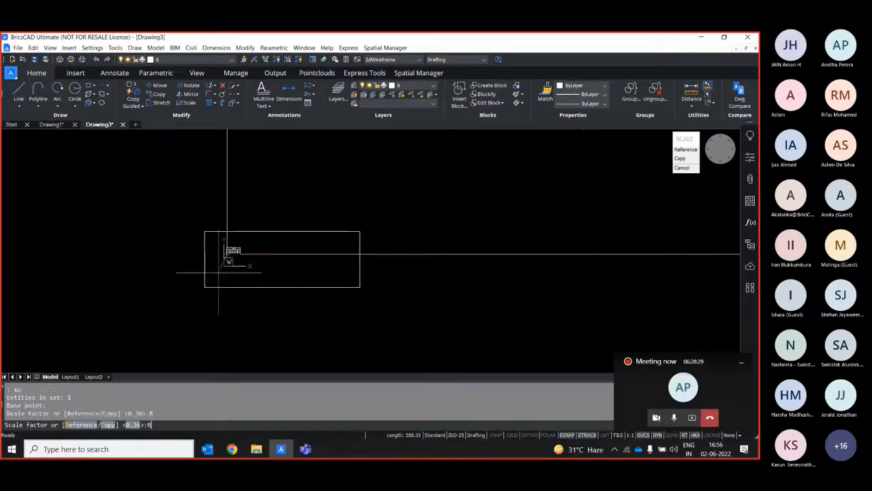
{"action": "key", "text": "Return"}
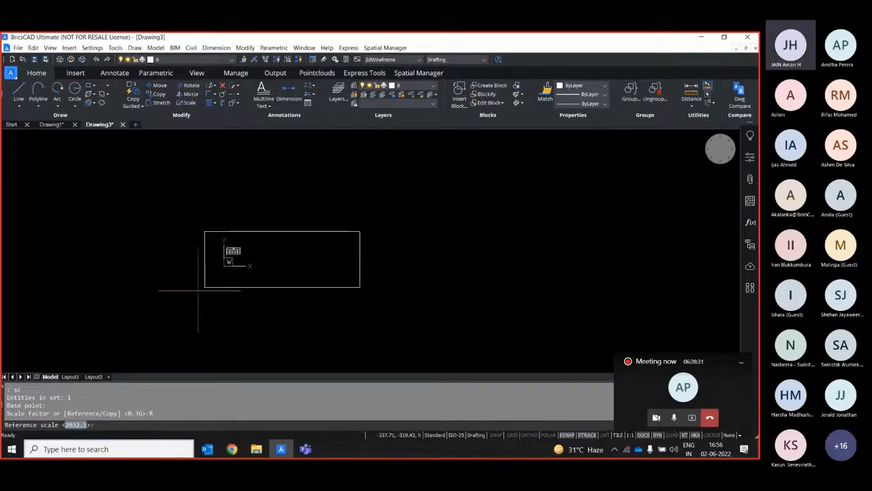
{"action": "left_click", "coordinate": [205, 286]}
{"action": "left_click", "coordinate": [347, 287]}
{"action": "key", "text": "Escape"}
Begin a linear dimension across the table's width, then cancel it.
{"action": "scroll", "coordinate": [296, 299], "scroll_direction": "down", "scroll_amount": 5}
{"action": "scroll", "coordinate": [222, 296], "scroll_direction": "up", "scroll_amount": 3}
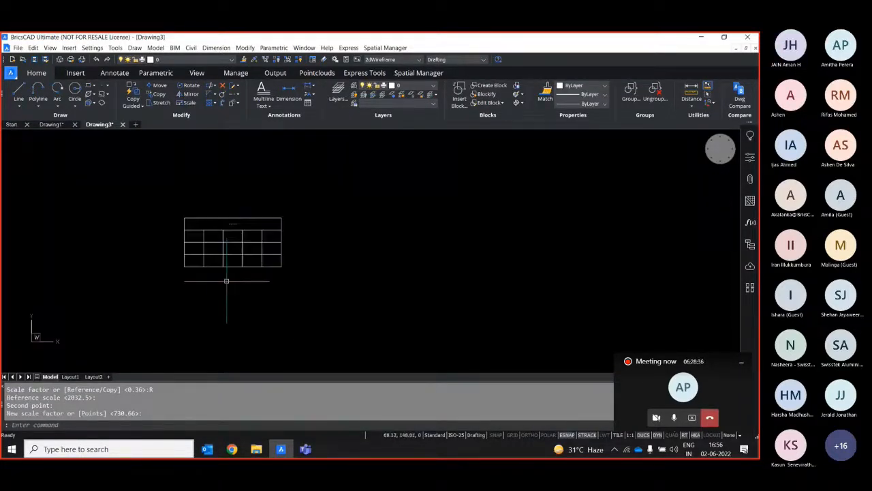
{"action": "scroll", "coordinate": [231, 277], "scroll_direction": "up", "scroll_amount": 5}
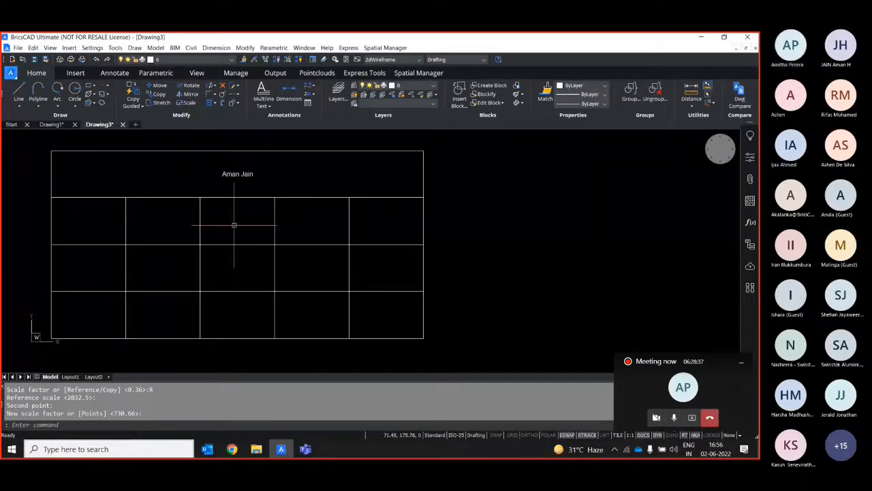
{"action": "scroll", "coordinate": [235, 225], "scroll_direction": "down", "scroll_amount": 2}
{"action": "left_click", "coordinate": [289, 93]}
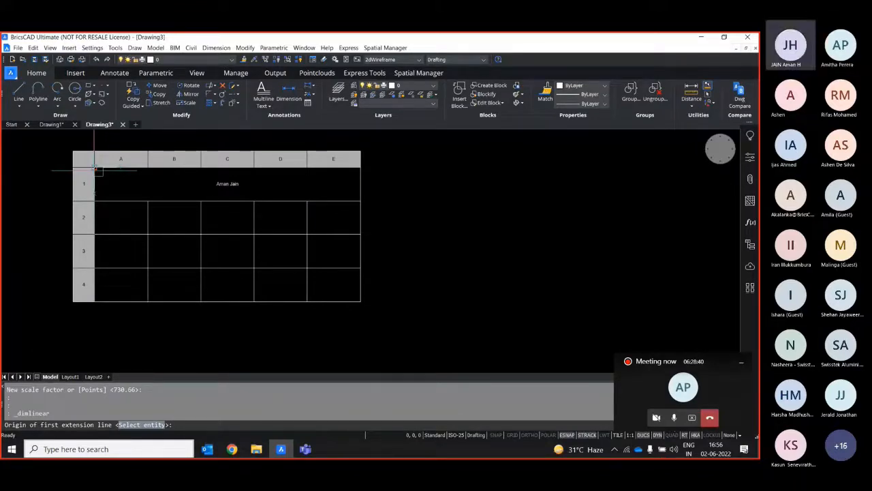
{"action": "left_click", "coordinate": [95, 168]}
{"action": "left_click", "coordinate": [361, 168]}
{"action": "key", "text": "Escape"}
{"action": "scroll", "coordinate": [242, 232], "scroll_direction": "down", "scroll_amount": 5}
Window-select the table and run SCALE from its lower-left corner with the Reference option.
{"action": "left_click", "coordinate": [111, 185]}
{"action": "left_click", "coordinate": [325, 321]}
{"action": "type", "text": "scale"}
{"action": "key", "text": "Return"}
{"action": "scroll", "coordinate": [262, 329], "scroll_direction": "down", "scroll_amount": 2}
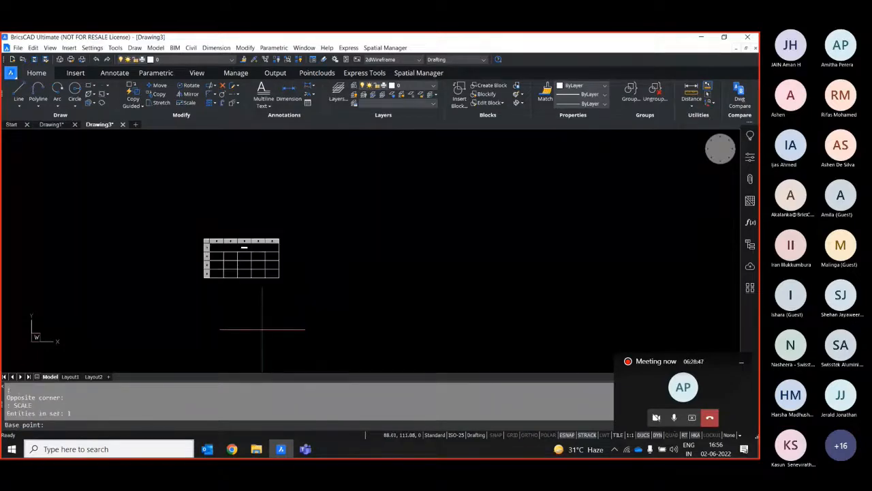
{"action": "scroll", "coordinate": [262, 329], "scroll_direction": "down", "scroll_amount": 2}
{"action": "left_click", "coordinate": [241, 311]}
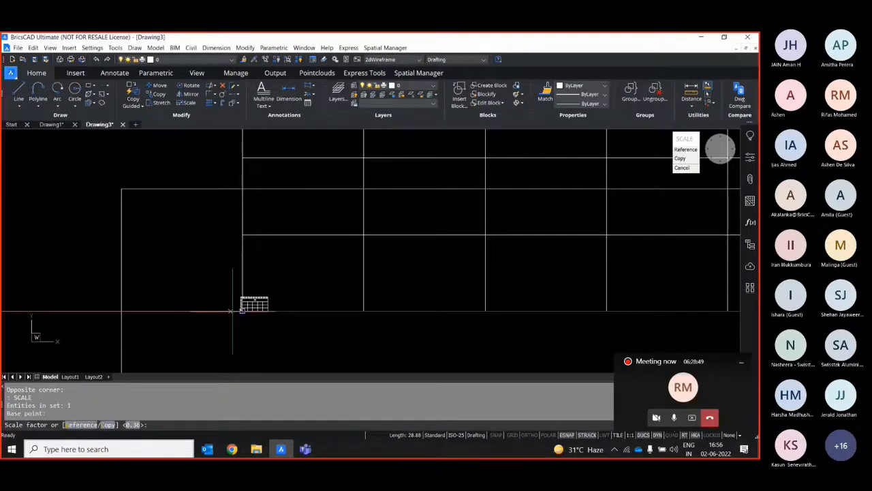
{"action": "scroll", "coordinate": [248, 312], "scroll_direction": "down", "scroll_amount": 3}
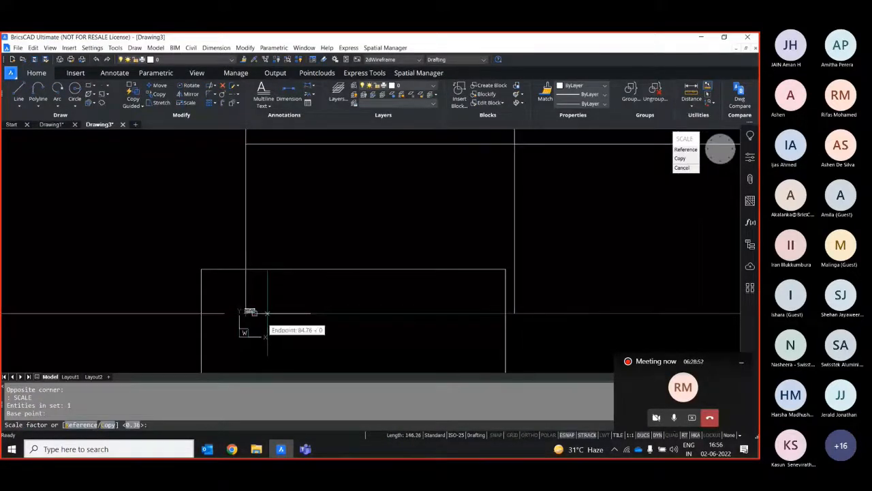
{"action": "scroll", "coordinate": [267, 313], "scroll_direction": "down", "scroll_amount": 2}
{"action": "scroll", "coordinate": [263, 313], "scroll_direction": "down", "scroll_amount": 3}
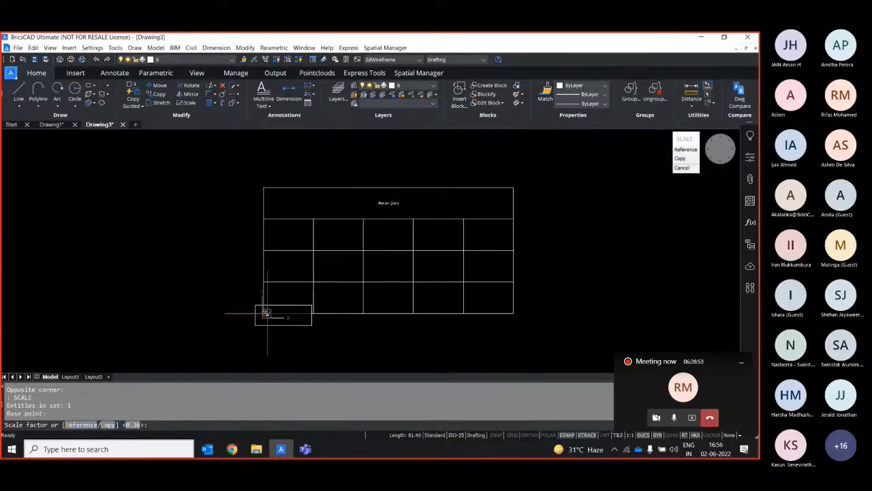
{"action": "scroll", "coordinate": [267, 313], "scroll_direction": "up", "scroll_amount": 3}
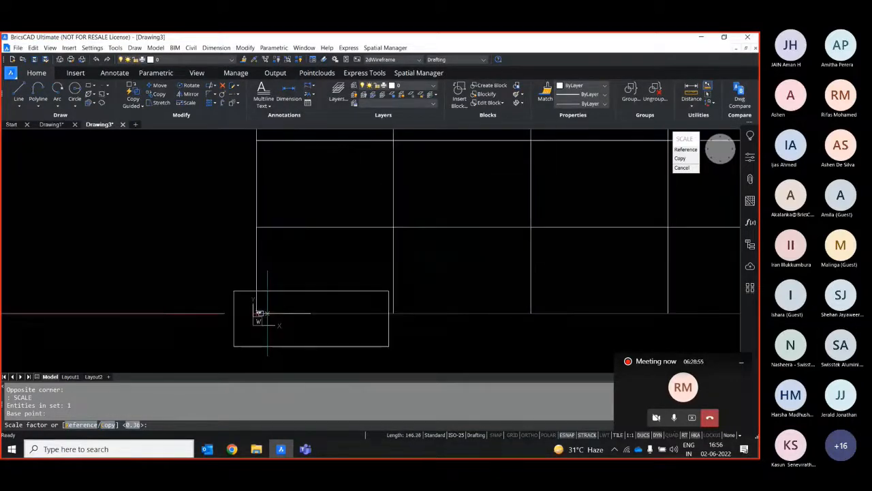
{"action": "scroll", "coordinate": [267, 313], "scroll_direction": "up", "scroll_amount": 3}
{"action": "scroll", "coordinate": [233, 313], "scroll_direction": "up", "scroll_amount": 3}
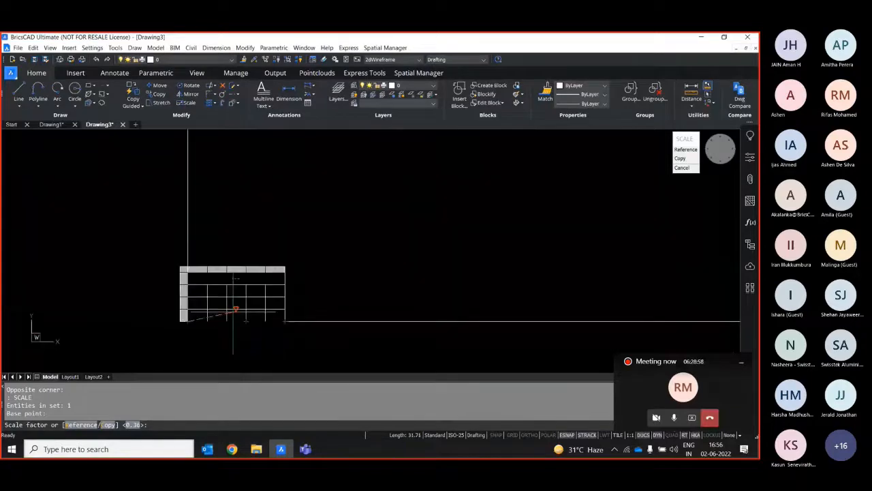
{"action": "scroll", "coordinate": [205, 319], "scroll_direction": "up", "scroll_amount": 5}
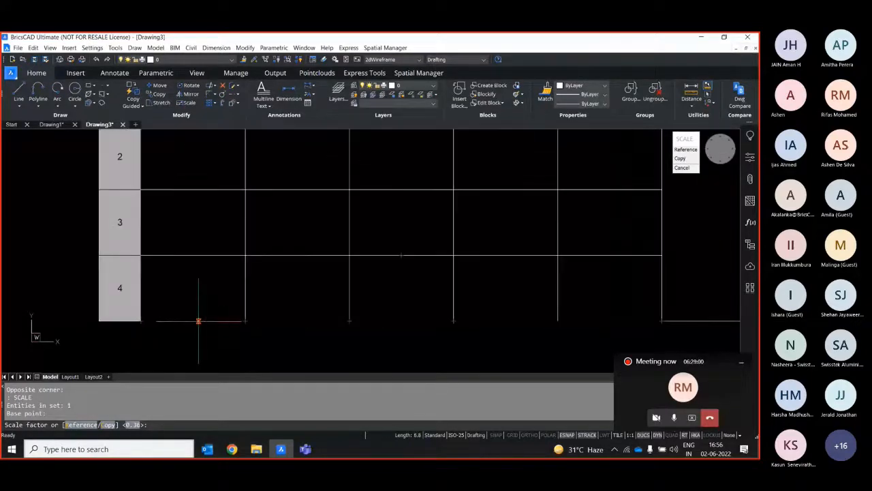
{"action": "scroll", "coordinate": [140, 320], "scroll_direction": "down", "scroll_amount": 5}
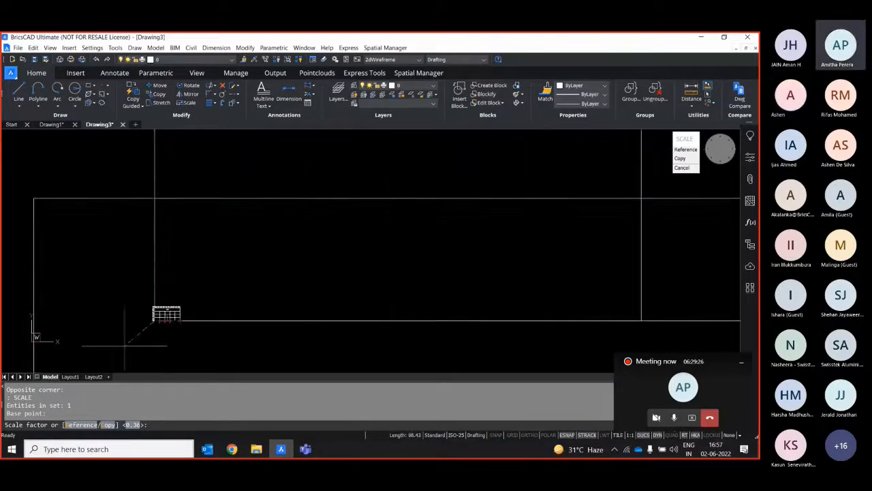
{"action": "left_click", "coordinate": [85, 424]}
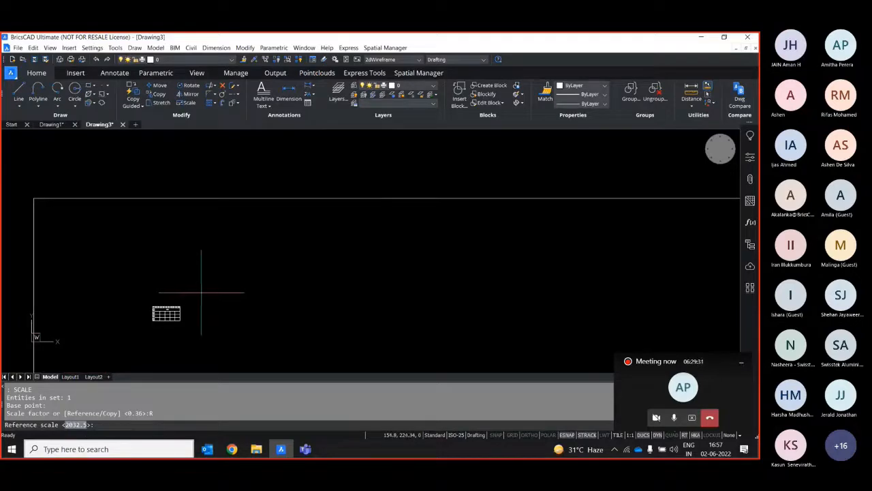
{"action": "scroll", "coordinate": [420, 200], "scroll_direction": "down", "scroll_amount": 3}
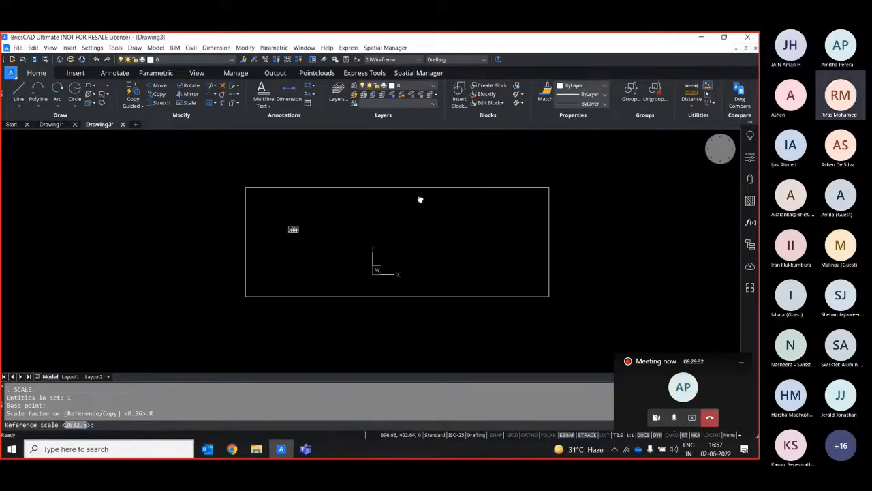
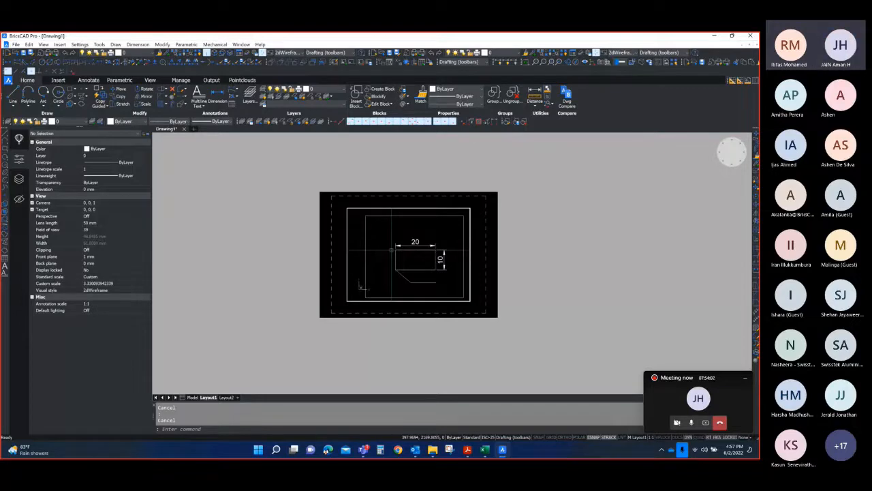
Dismiss the accidentally opened block-export dialog, then start and cancel a Zoom Window.
{"action": "type", "text": "w"}
{"action": "key", "text": "Return"}
{"action": "key", "text": "Escape"}
{"action": "type", "text": "z"}
{"action": "key", "text": "Return"}
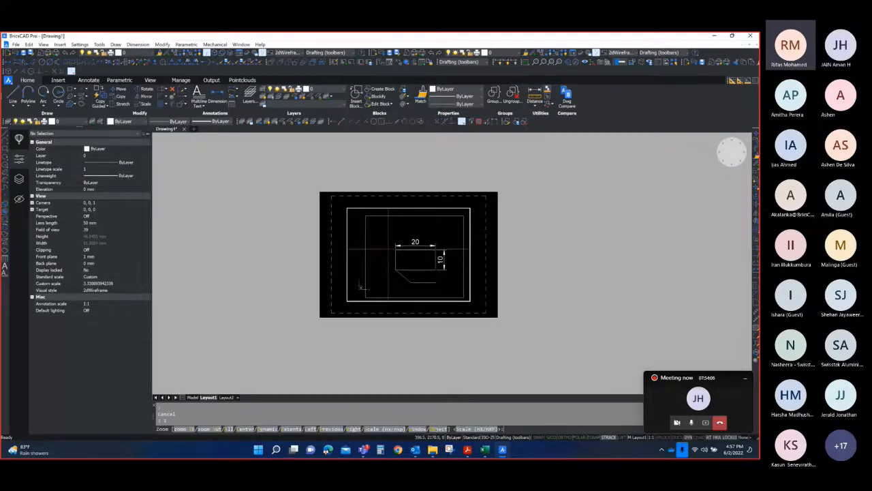
{"action": "type", "text": "w"}
{"action": "key", "text": "Return"}
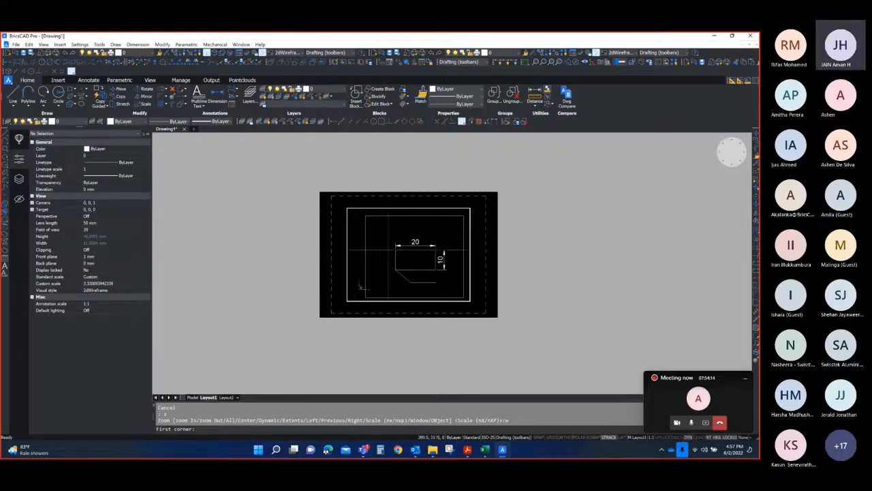
{"action": "key", "text": "Escape"}
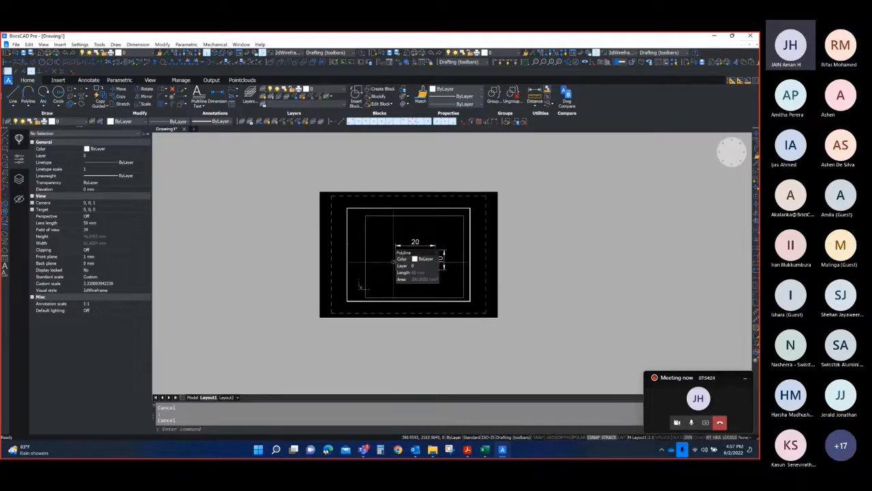
Adjust the viewport view and Zoom Window onto the dimensioned rectangle.
{"action": "scroll", "coordinate": [376, 259], "scroll_direction": "down", "scroll_amount": 3}
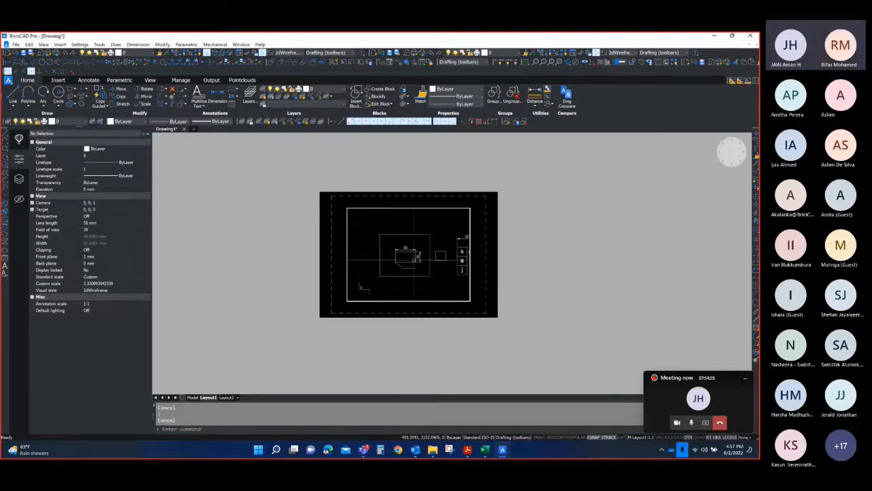
{"action": "scroll", "coordinate": [400, 252], "scroll_direction": "up", "scroll_amount": 2}
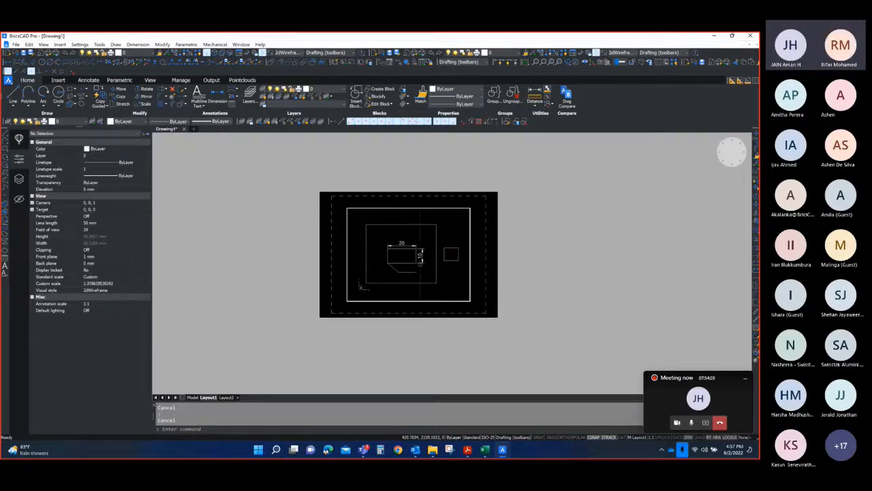
{"action": "scroll", "coordinate": [402, 250], "scroll_direction": "up", "scroll_amount": 2}
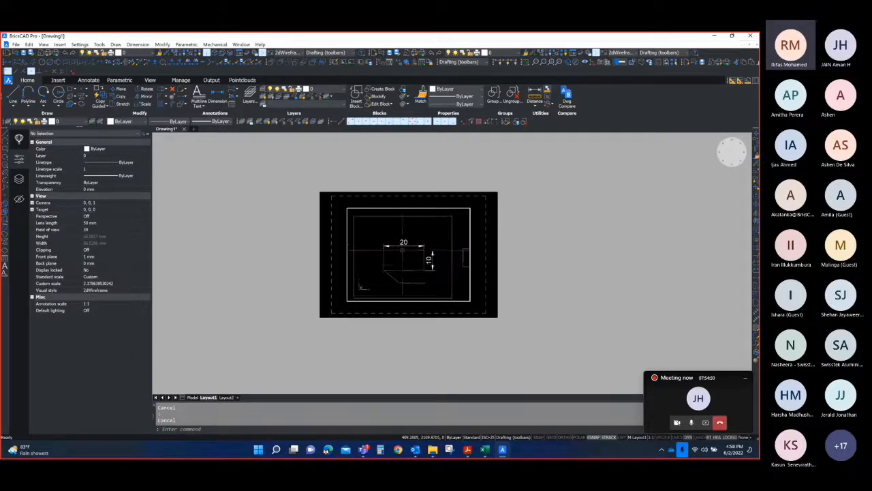
{"action": "middle_click_drag", "start_coordinate": [403, 250], "coordinate": [393, 244]}
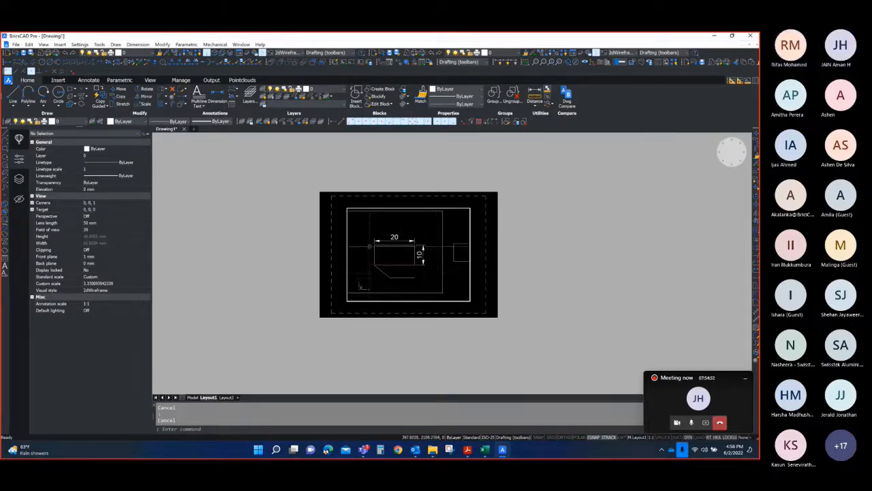
{"action": "scroll", "coordinate": [412, 257], "scroll_direction": "down", "scroll_amount": 2}
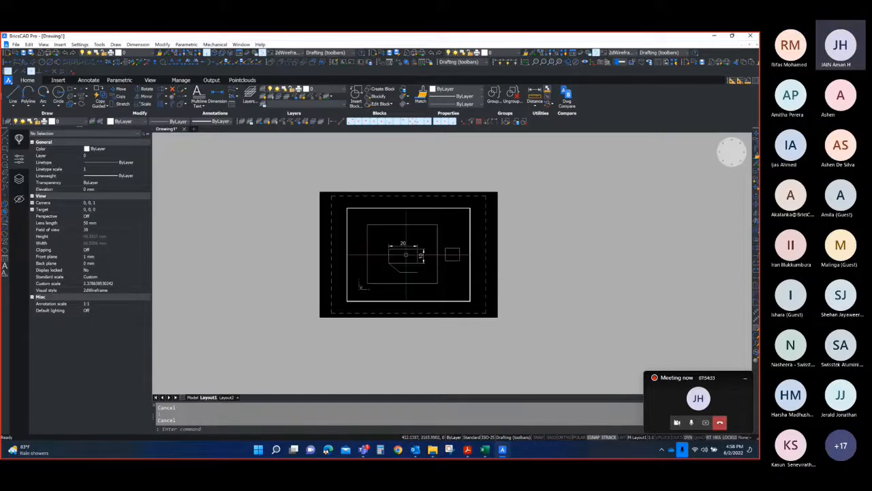
{"action": "type", "text": "z"}
{"action": "key", "text": "Return"}
{"action": "type", "text": "w"}
{"action": "key", "text": "Return"}
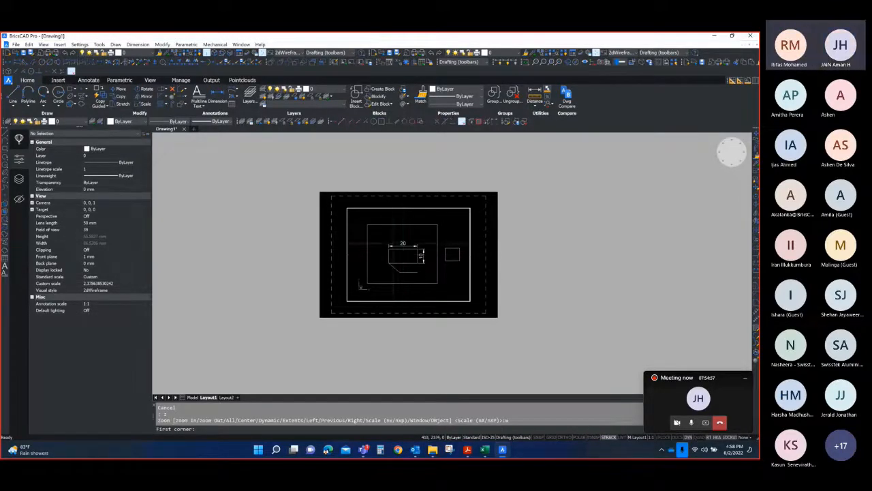
{"action": "left_click", "coordinate": [406, 257]}
{"action": "left_click", "coordinate": [432, 275]}
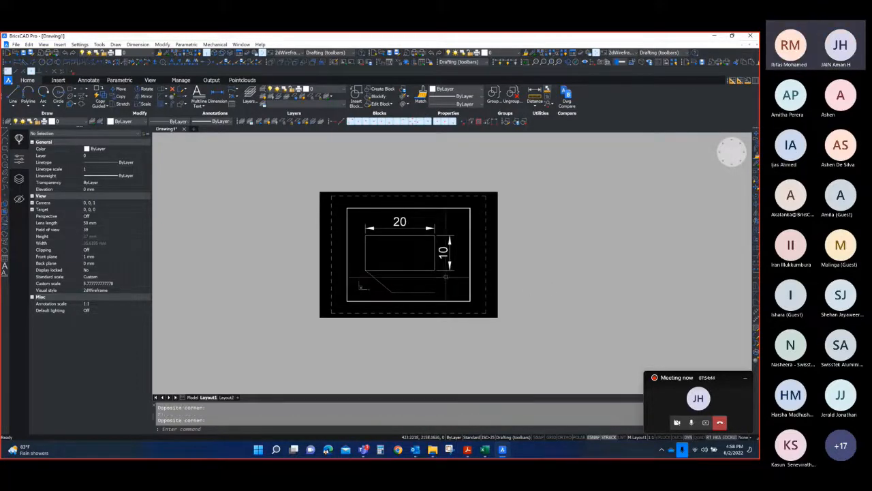
Zoom the viewport back out with the wheel and start another Zoom Window.
{"action": "scroll", "coordinate": [445, 276], "scroll_direction": "down", "scroll_amount": 5}
{"action": "scroll", "coordinate": [422, 260], "scroll_direction": "down", "scroll_amount": 3}
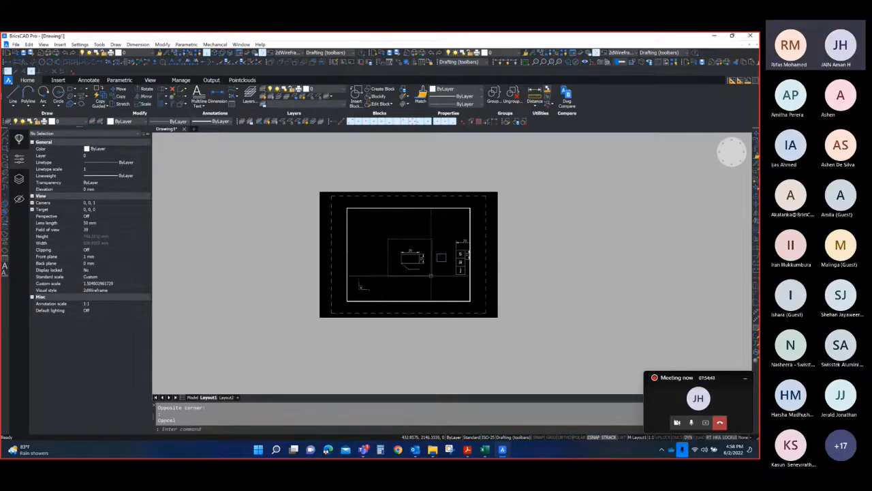
{"action": "type", "text": "z"}
{"action": "key", "text": "Return"}
{"action": "type", "text": "w"}
{"action": "key", "text": "Return"}
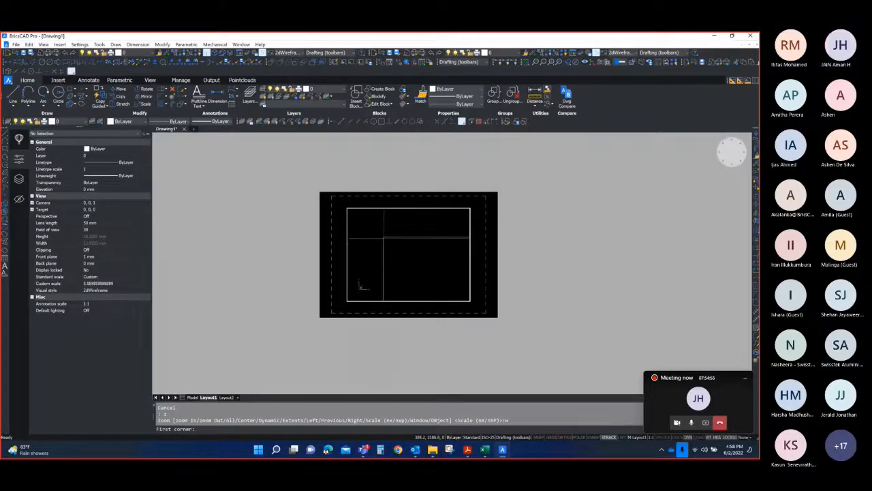
Cancel the zoom window, then start and abandon a polyline while adjusting the viewport zoom.
{"action": "key", "text": "Escape"}
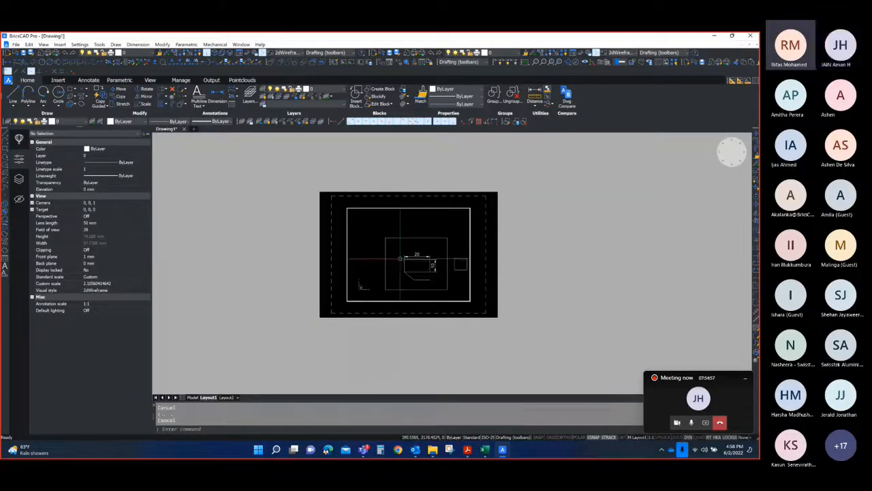
{"action": "type", "text": "pl"}
{"action": "key", "text": "Return"}
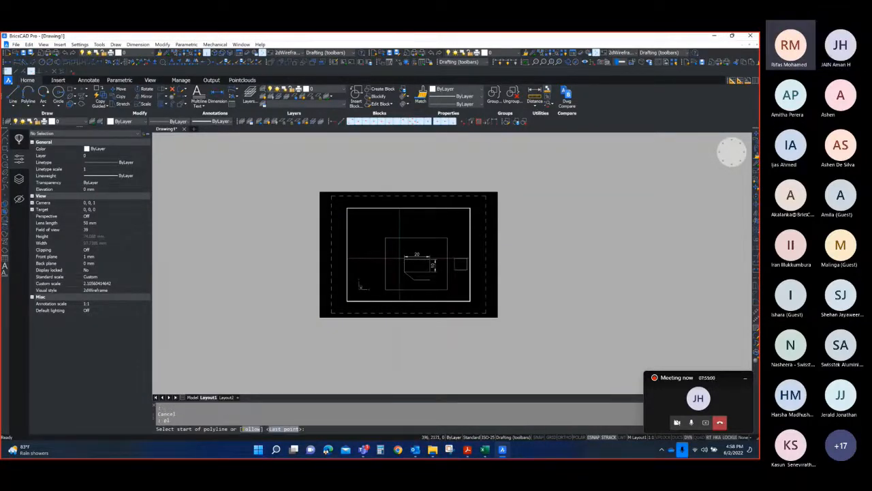
{"action": "scroll", "coordinate": [400, 258], "scroll_direction": "up", "scroll_amount": 4}
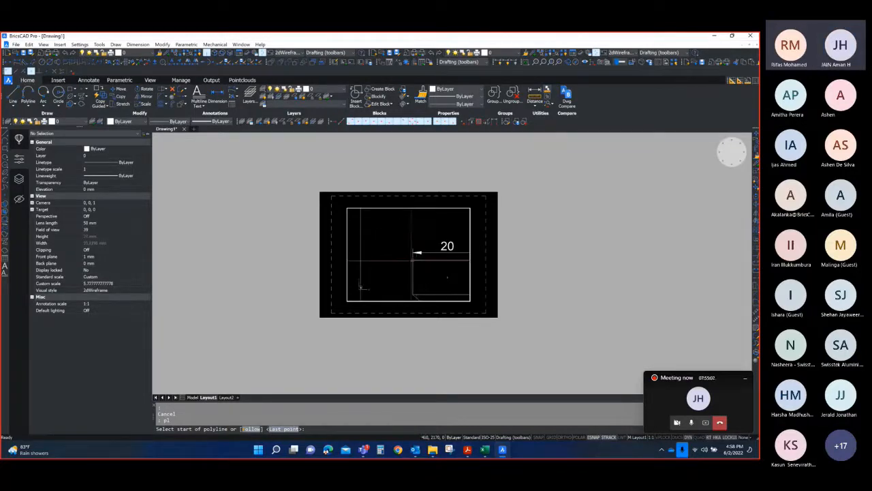
{"action": "scroll", "coordinate": [412, 258], "scroll_direction": "down", "scroll_amount": 3}
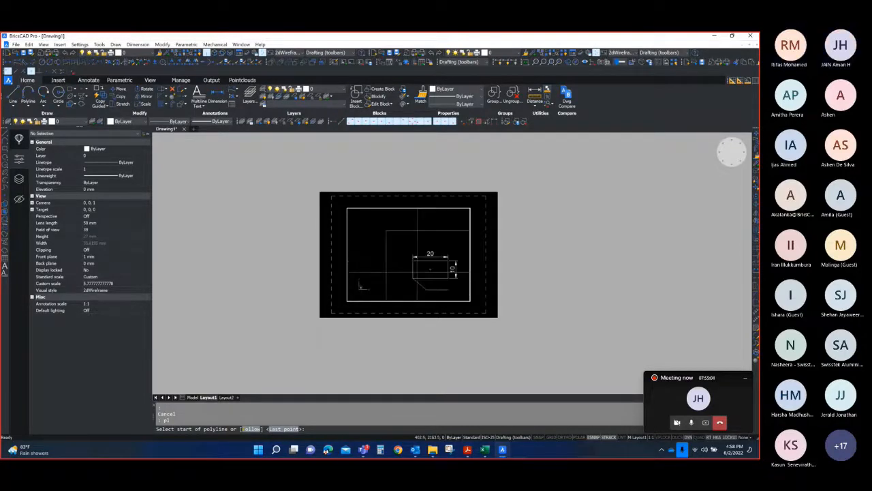
{"action": "scroll", "coordinate": [401, 233], "scroll_direction": "down", "scroll_amount": 3}
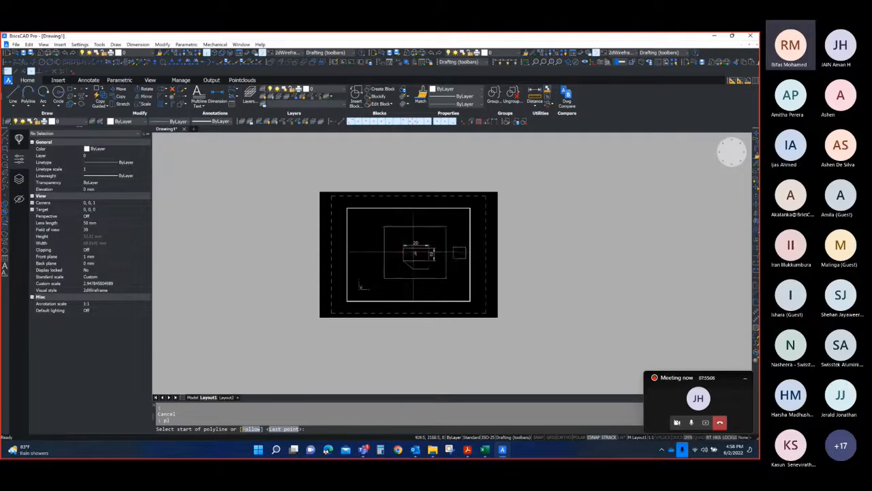
{"action": "scroll", "coordinate": [428, 243], "scroll_direction": "up", "scroll_amount": 2}
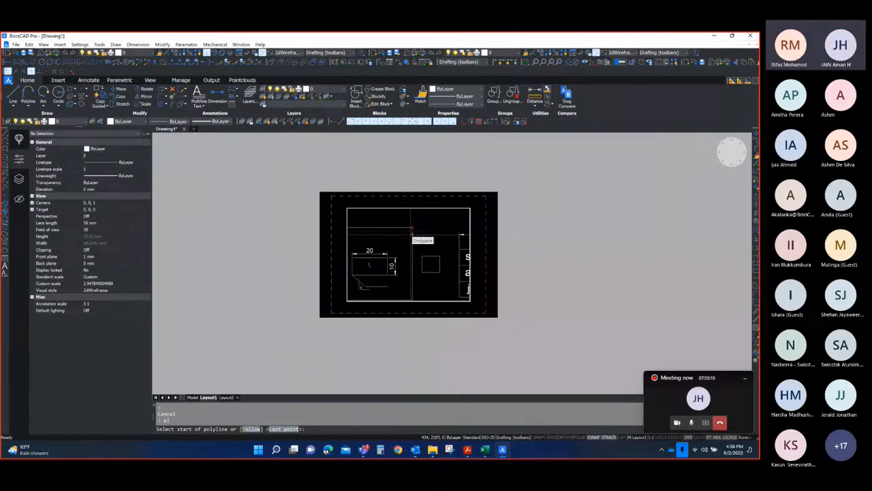
{"action": "key", "text": "Escape"}
Re-zoom the viewport so the 20 by 10 part appears enlarged at about 2.29 scale.
{"action": "scroll", "coordinate": [396, 262], "scroll_direction": "down", "scroll_amount": 2}
{"action": "scroll", "coordinate": [399, 252], "scroll_direction": "up", "scroll_amount": 1}
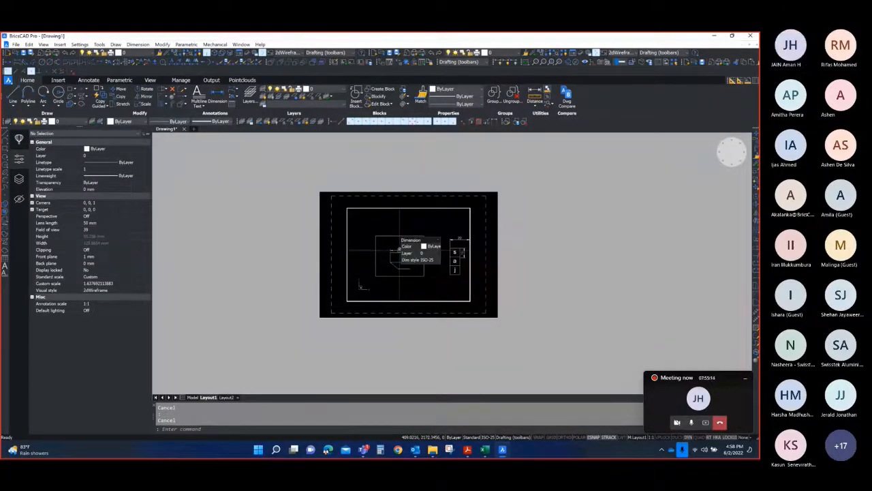
{"action": "type", "text": "z"}
{"action": "key", "text": "Return"}
{"action": "type", "text": "w"}
{"action": "key", "text": "Return"}
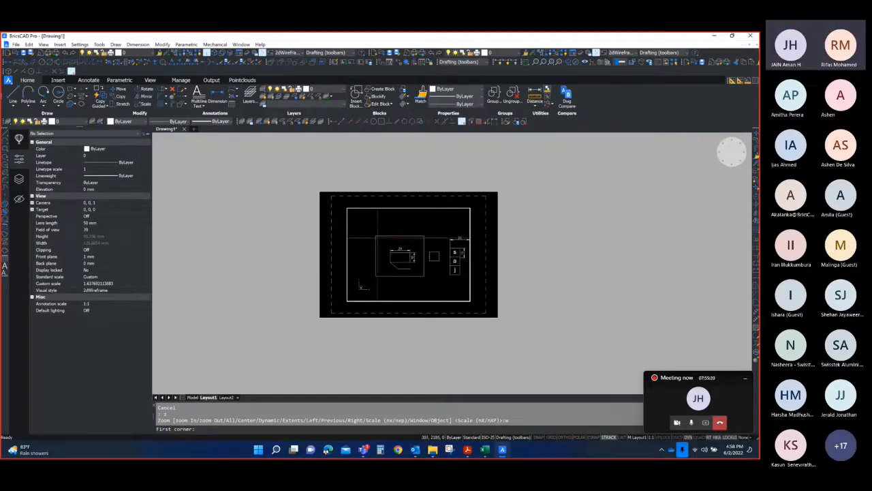
{"action": "scroll", "coordinate": [376, 237], "scroll_direction": "up", "scroll_amount": 2}
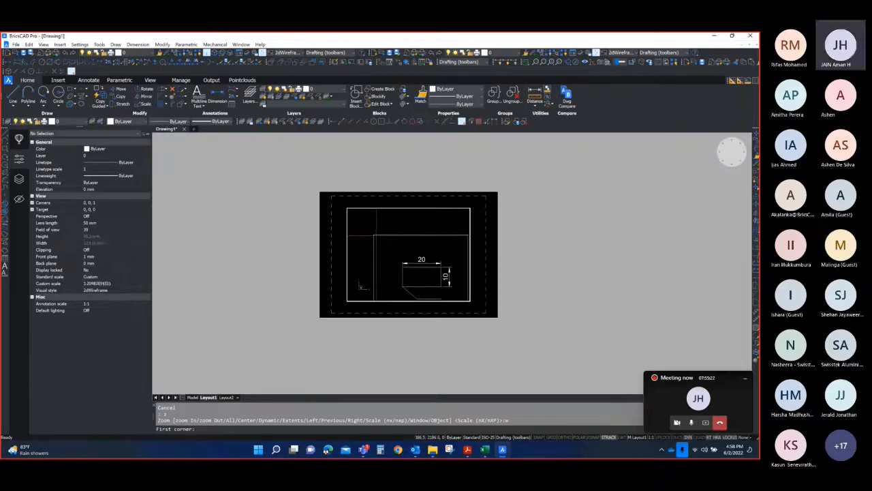
{"action": "scroll", "coordinate": [374, 236], "scroll_direction": "down", "scroll_amount": 2}
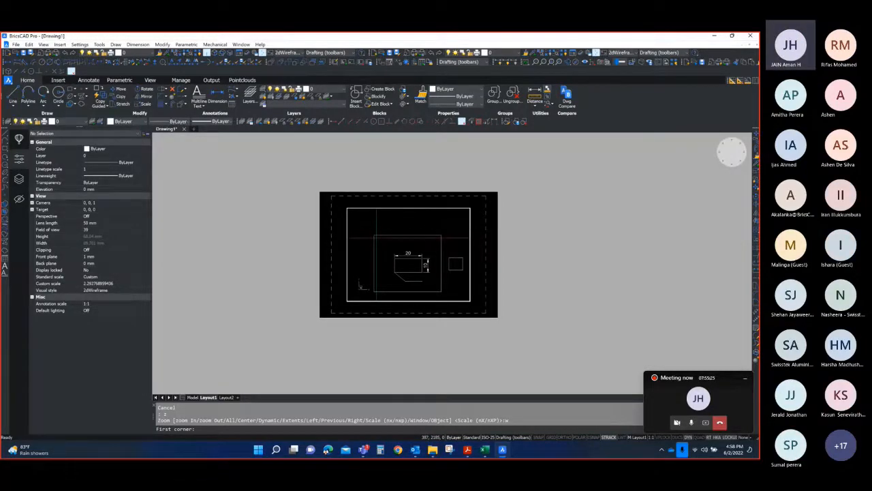
Window-select the rectangle outline, clear it, then start and cancel a rectangle.
{"action": "key", "text": "Escape"}
{"action": "left_click", "coordinate": [396, 251]}
{"action": "left_click", "coordinate": [383, 231]}
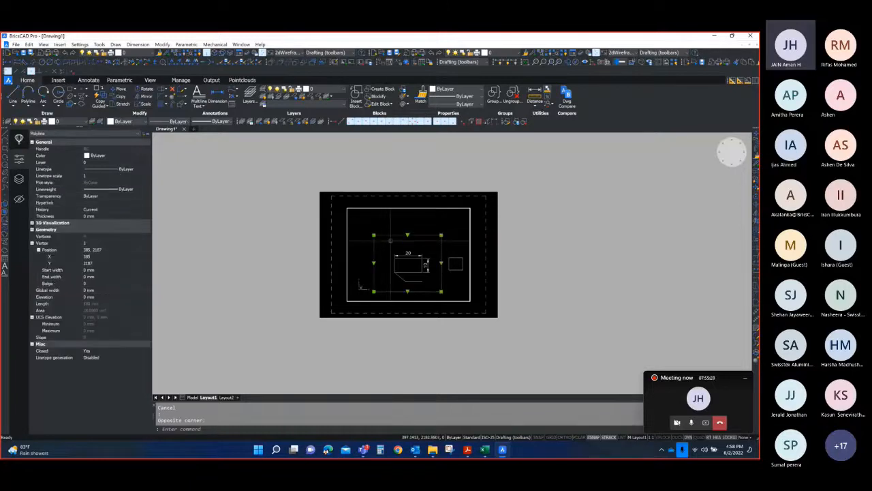
{"action": "key", "text": "Escape"}
{"action": "type", "text": "rec"}
{"action": "key", "text": "Return"}
{"action": "left_click", "coordinate": [372, 232]}
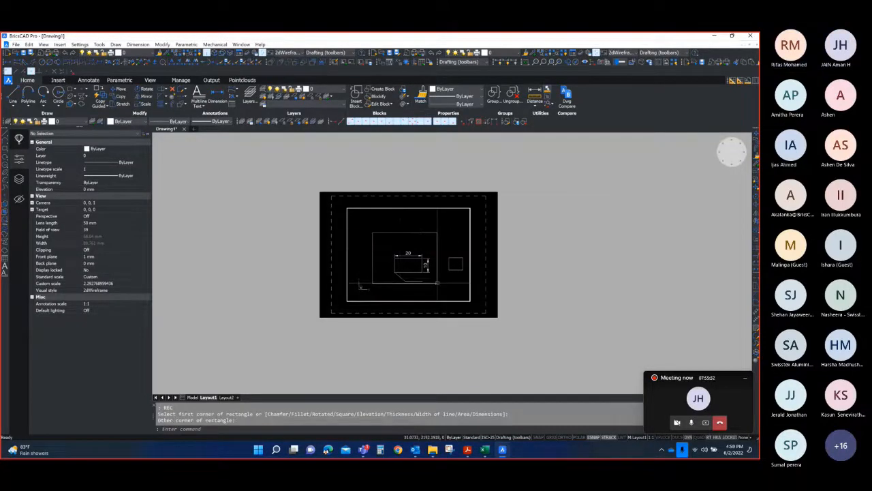
{"action": "key", "text": "Escape"}
{"action": "key", "text": "Escape"}
Zoom out to about 1.64 scale, pan to reveal the small table, and return to paper space.
{"action": "scroll", "coordinate": [437, 282], "scroll_direction": "down", "scroll_amount": 1}
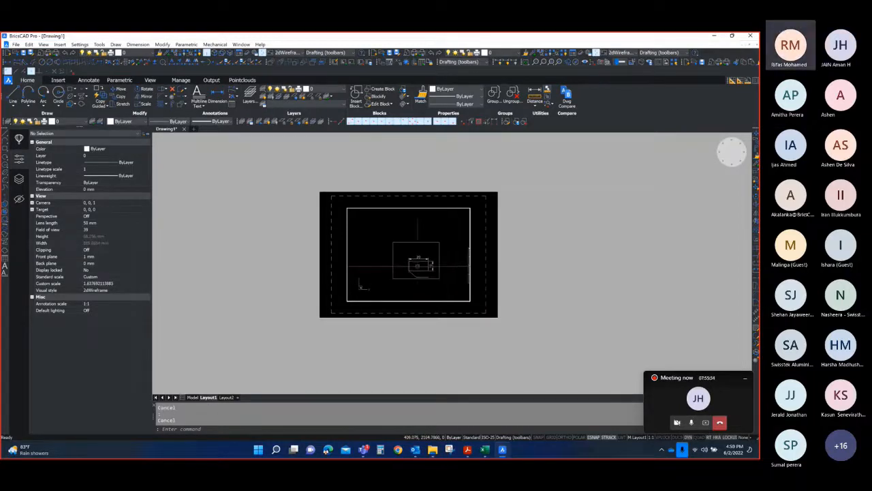
{"action": "middle_click_drag", "start_coordinate": [421, 260], "coordinate": [404, 254]}
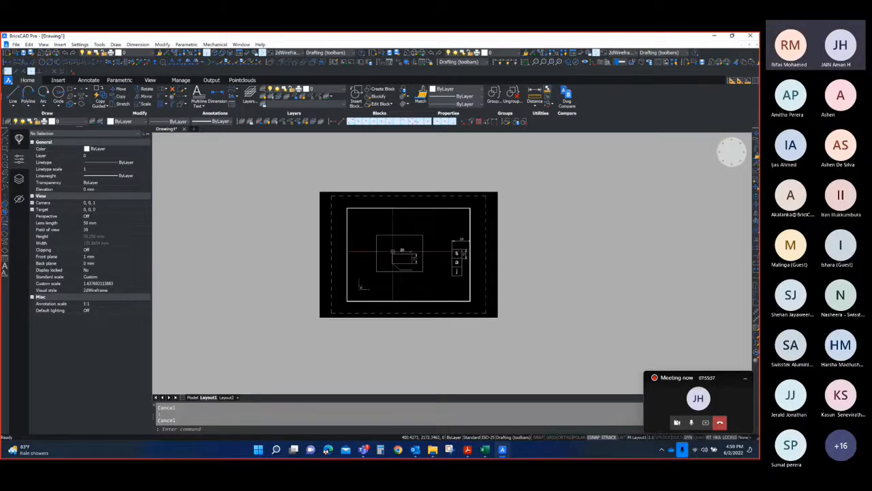
{"action": "double_click", "coordinate": [477, 298]}
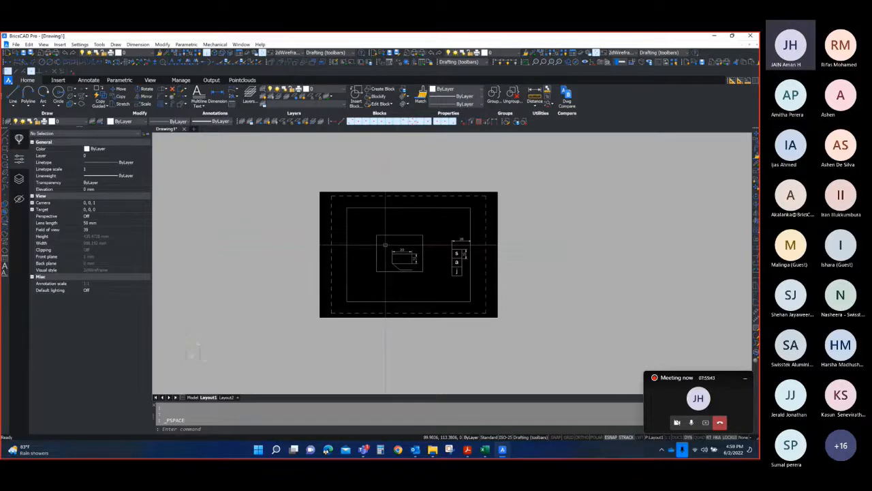
{"action": "right_click", "coordinate": [615, 440]}
{"action": "left_click", "coordinate": [637, 424]}
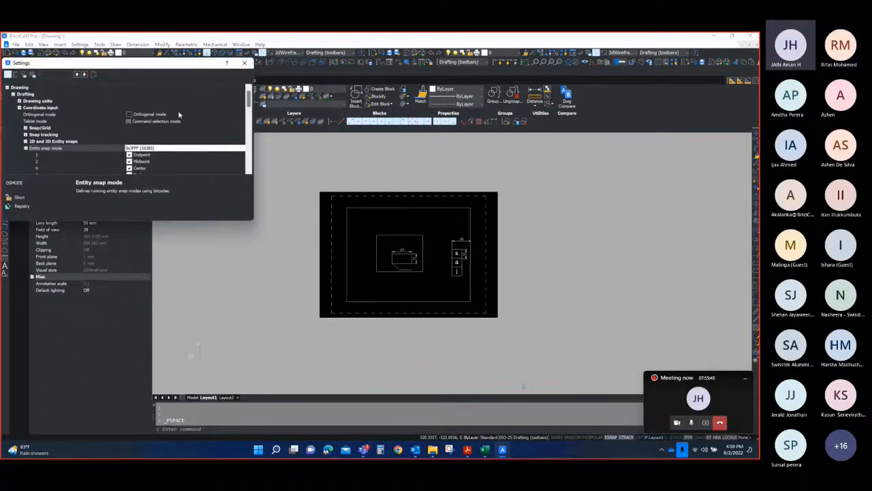
{"action": "left_click_drag", "start_coordinate": [170, 65], "coordinate": [386, 124]}
{"action": "left_click_drag", "start_coordinate": [470, 279], "coordinate": [639, 367]}
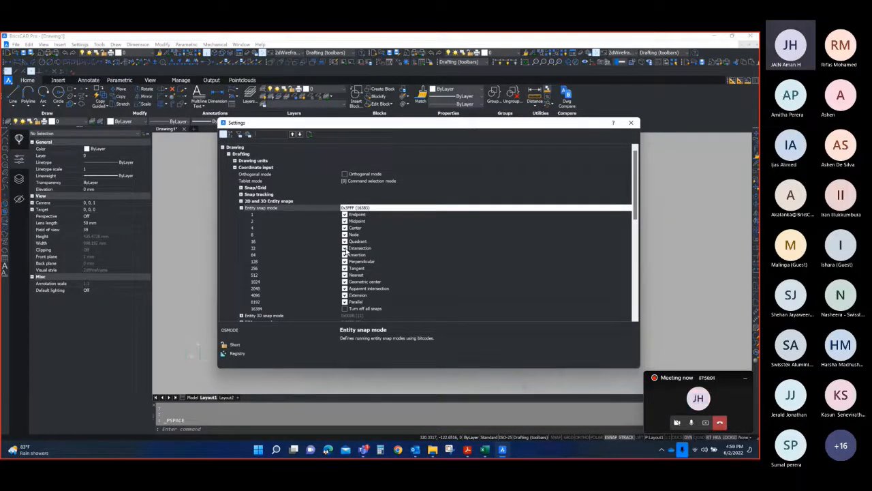
{"action": "left_click", "coordinate": [630, 122]}
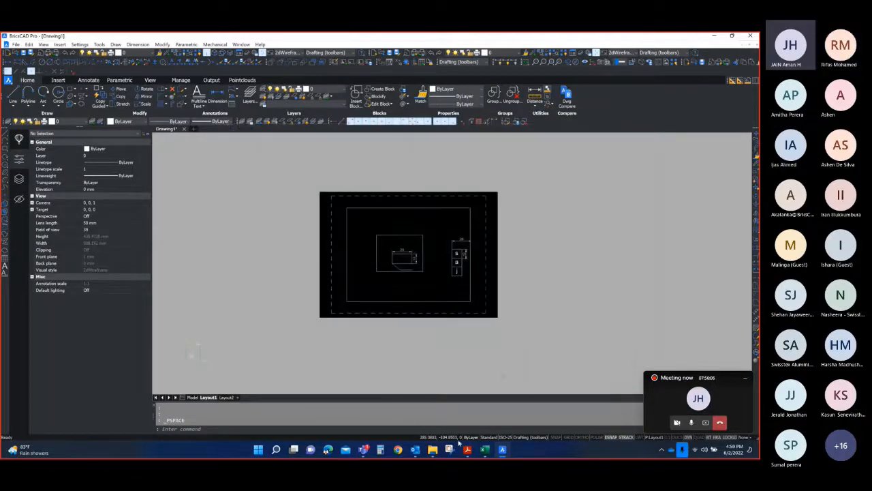
Switch to the Teams meeting window showing the participant gallery.
{"action": "mouse_move", "coordinate": [362, 451]}
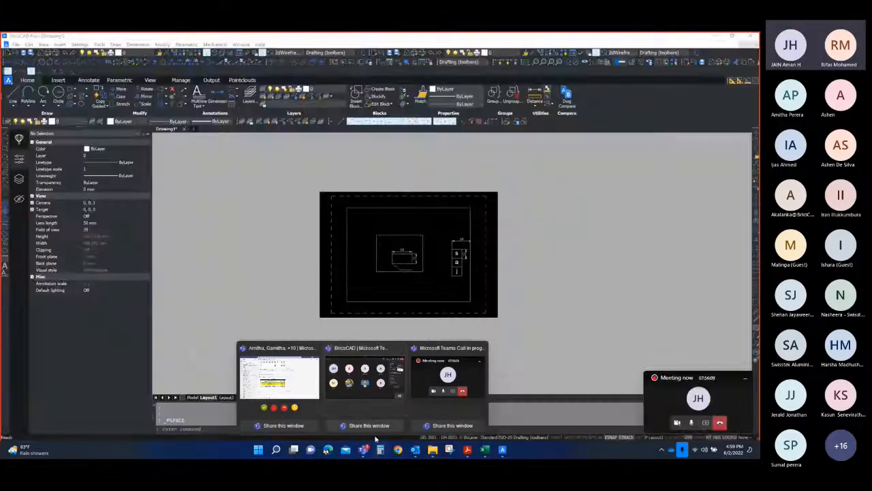
{"action": "left_click", "coordinate": [370, 381]}
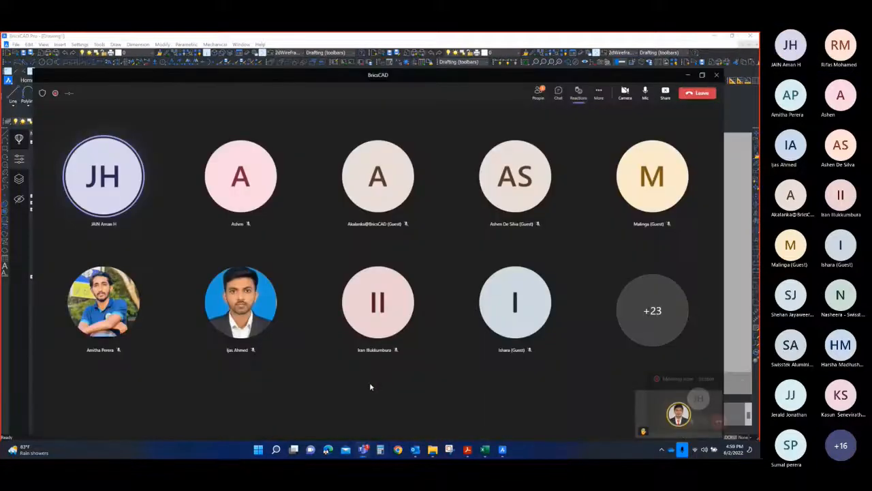
{"action": "mouse_move", "coordinate": [508, 291]}
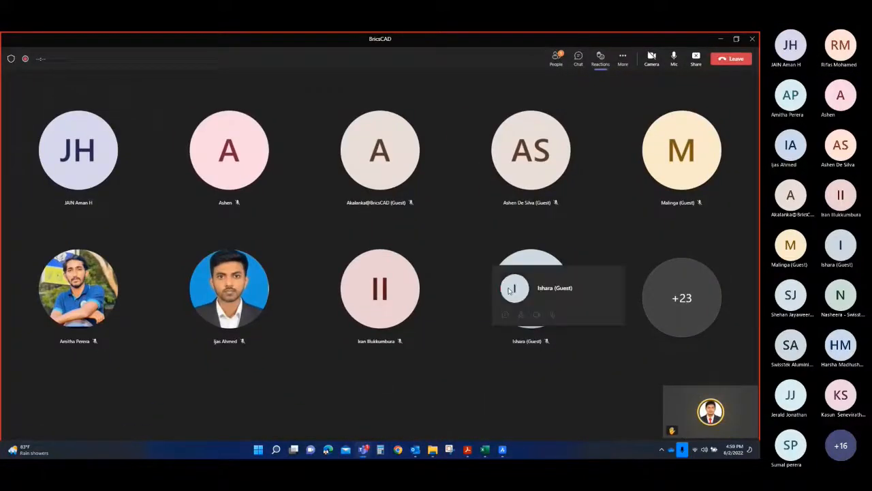